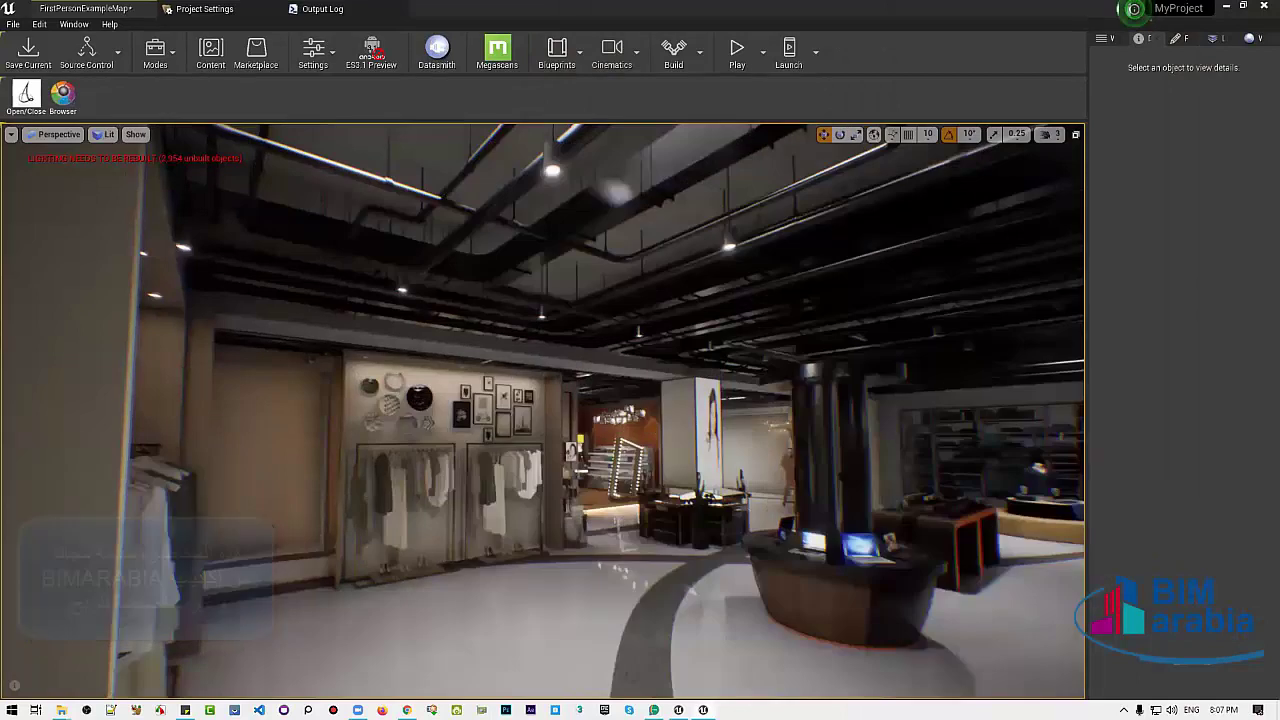
# Frame the store view by tilting down toward the floor and pulling back
pyautogui.moveTo(743, 320); pyautogui.dragTo(686, 455, button='right')
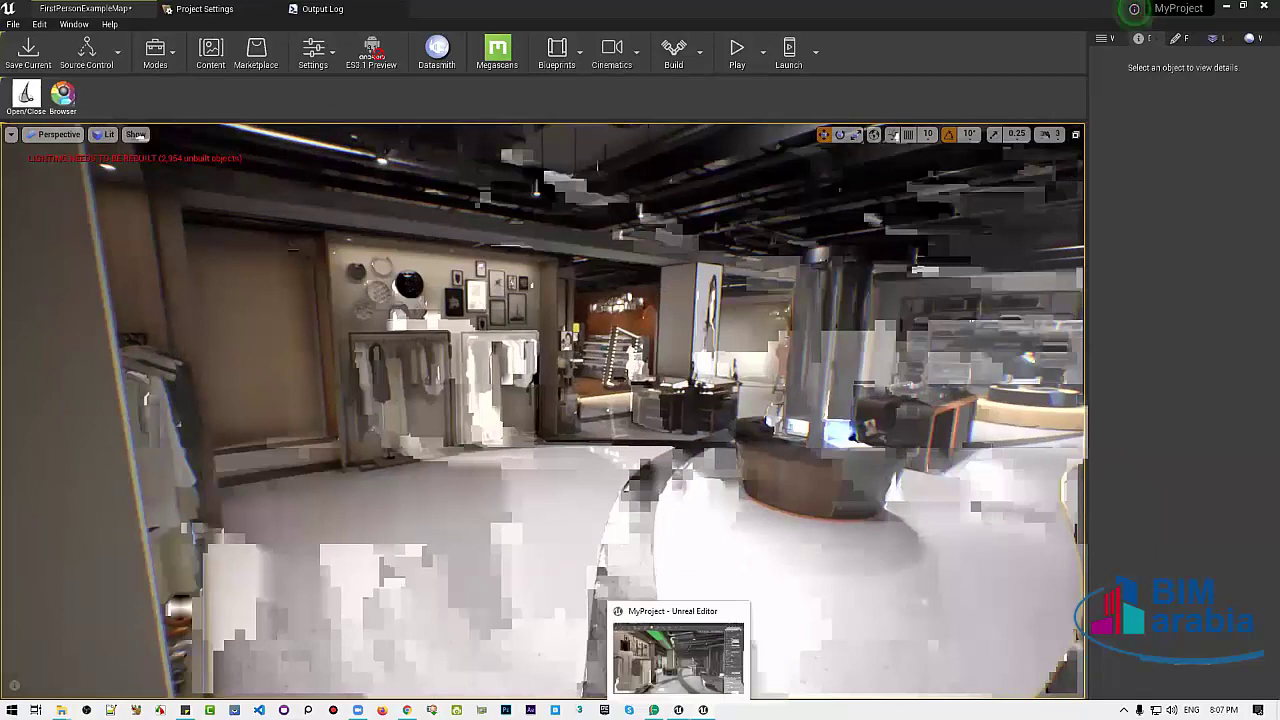
pyautogui.click(690, 655)
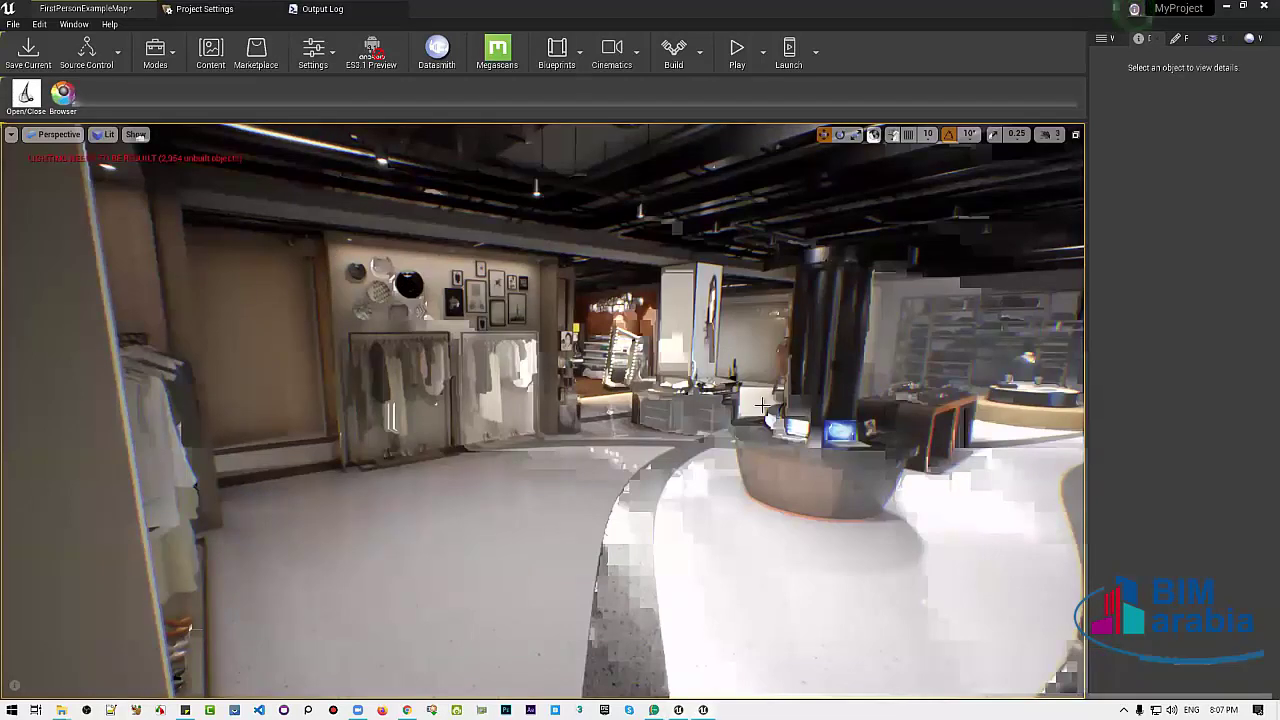
pyautogui.moveTo(763, 404)
pyautogui.mouseDown()
pyautogui.moveTo(763, 460)
pyautogui.moveTo(860, 460)
pyautogui.moveTo(740, 400)
pyautogui.moveTo(800, 403)
pyautogui.moveTo(640, 403)
pyautogui.moveTo(840, 403)
pyautogui.mouseUp()
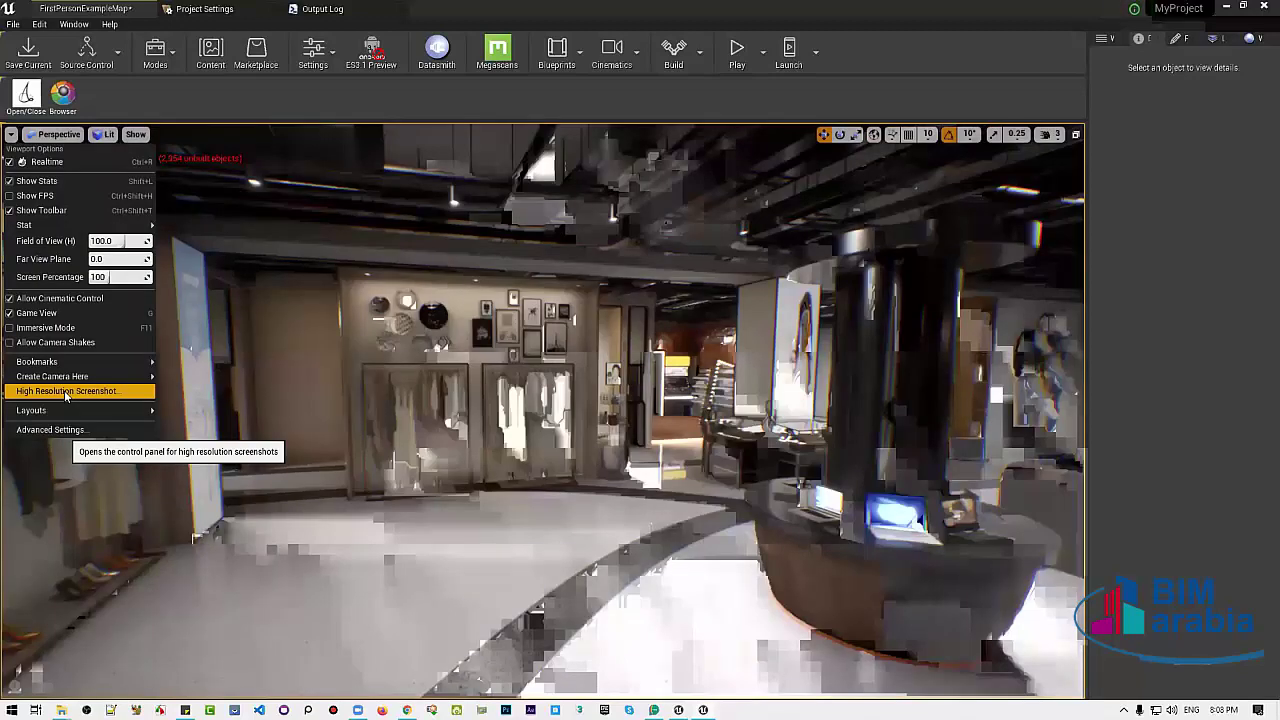
# Adjust the High Resolution Screenshot settings, toggling region capture and editing the size multiplier
pyautogui.click(65, 391)
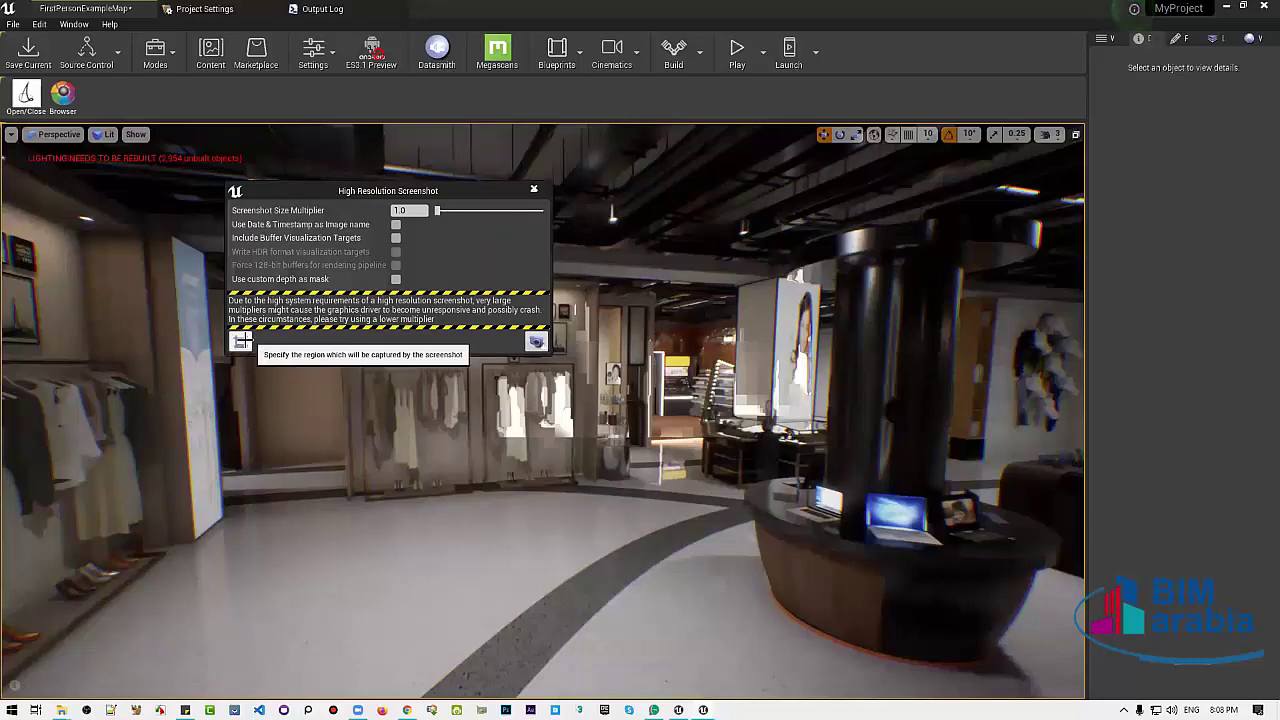
pyautogui.click(242, 341)
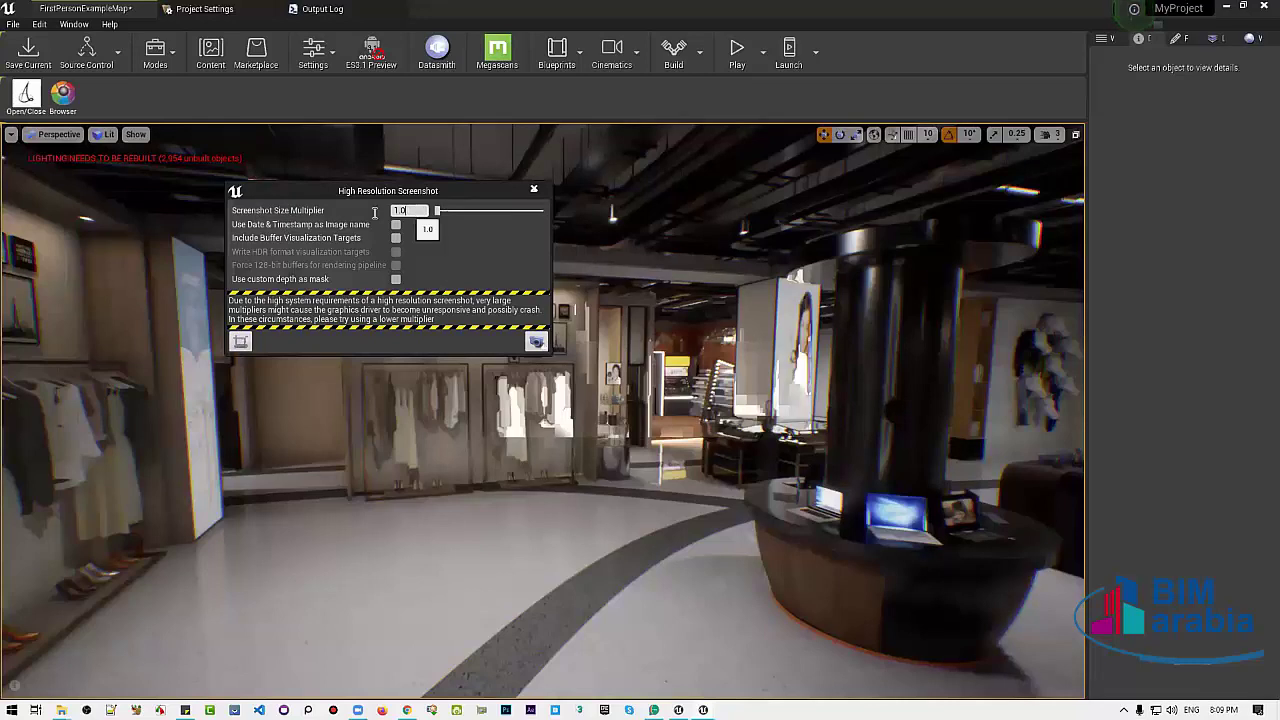
pyautogui.click(405, 210)
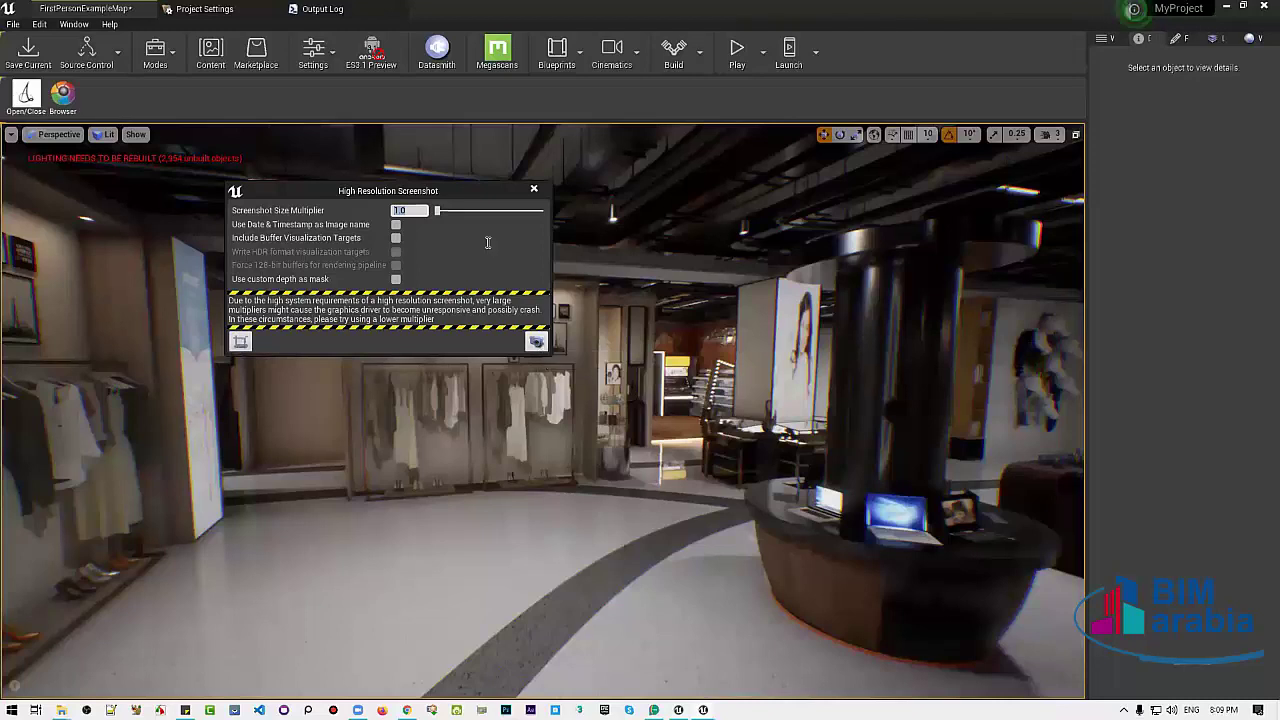
pyautogui.click(416, 212)
pyautogui.click(533, 188)
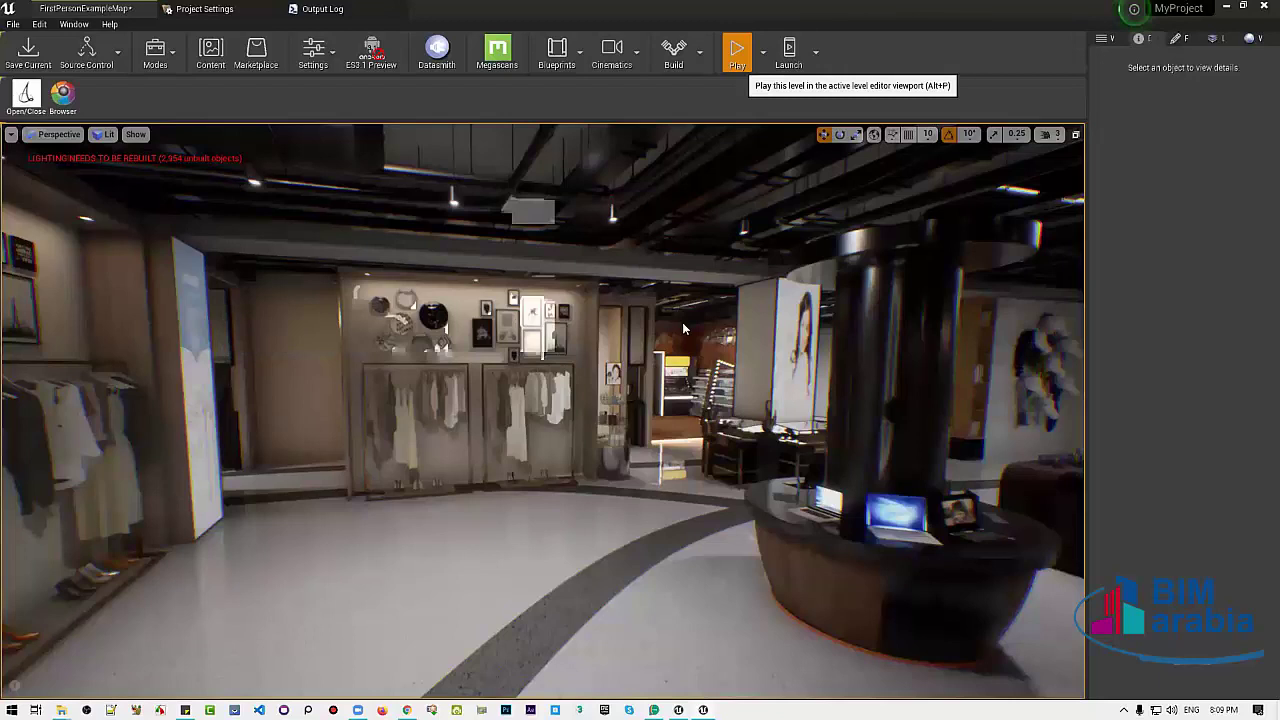
# Run a quick play session of the level with Alt+P, then stop it
pyautogui.hotkey('alt', 'p')
pyautogui.click(704, 568)
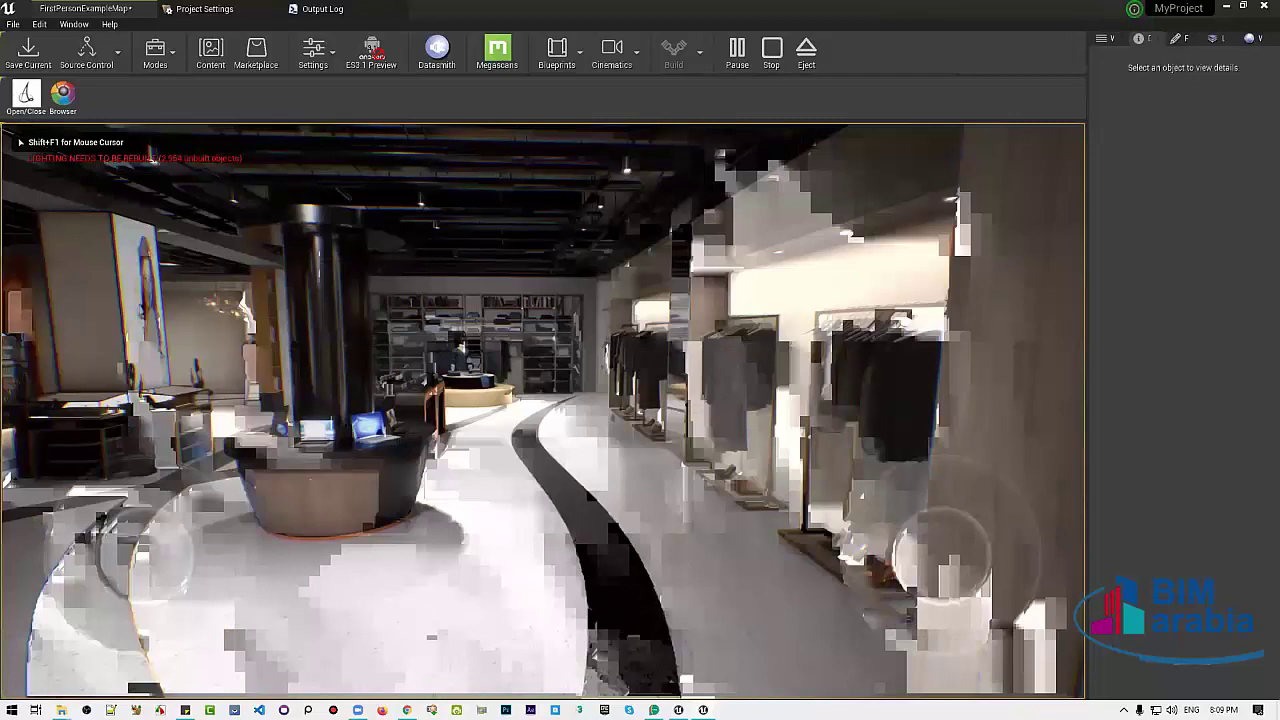
pyautogui.moveTo(543, 410)
pyautogui.press('Escape')
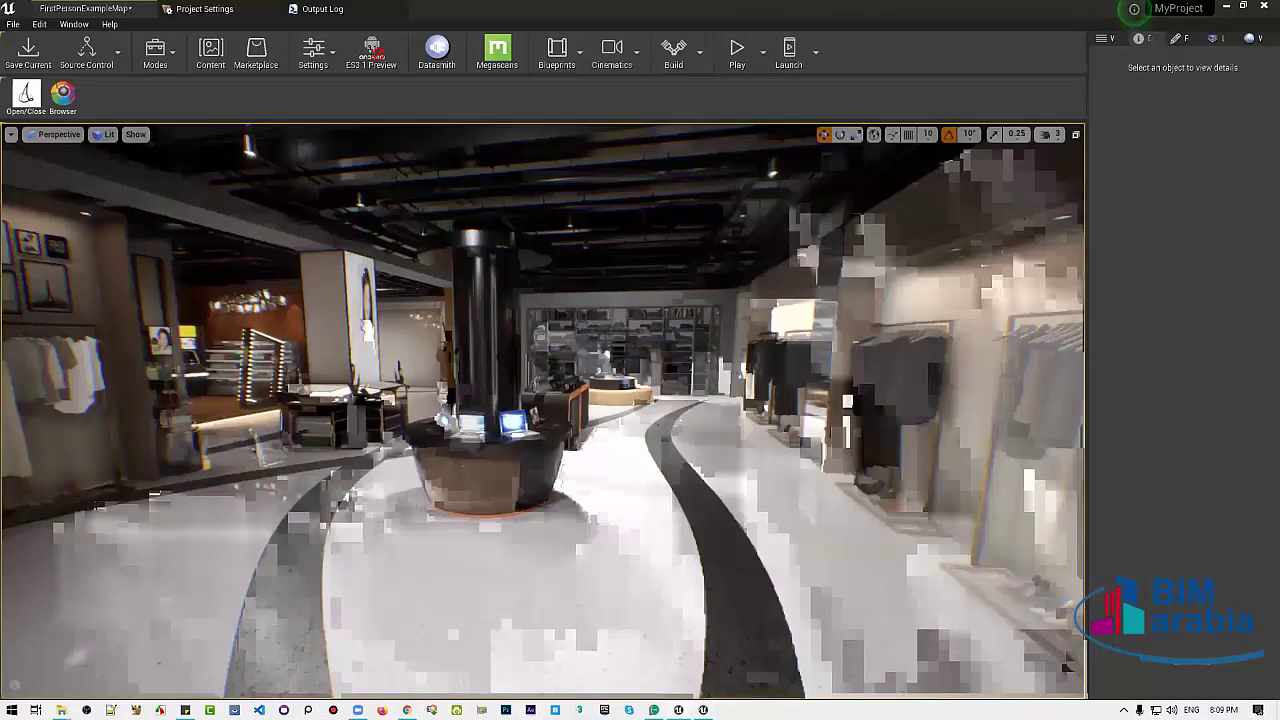
pyautogui.click(1134, 9)
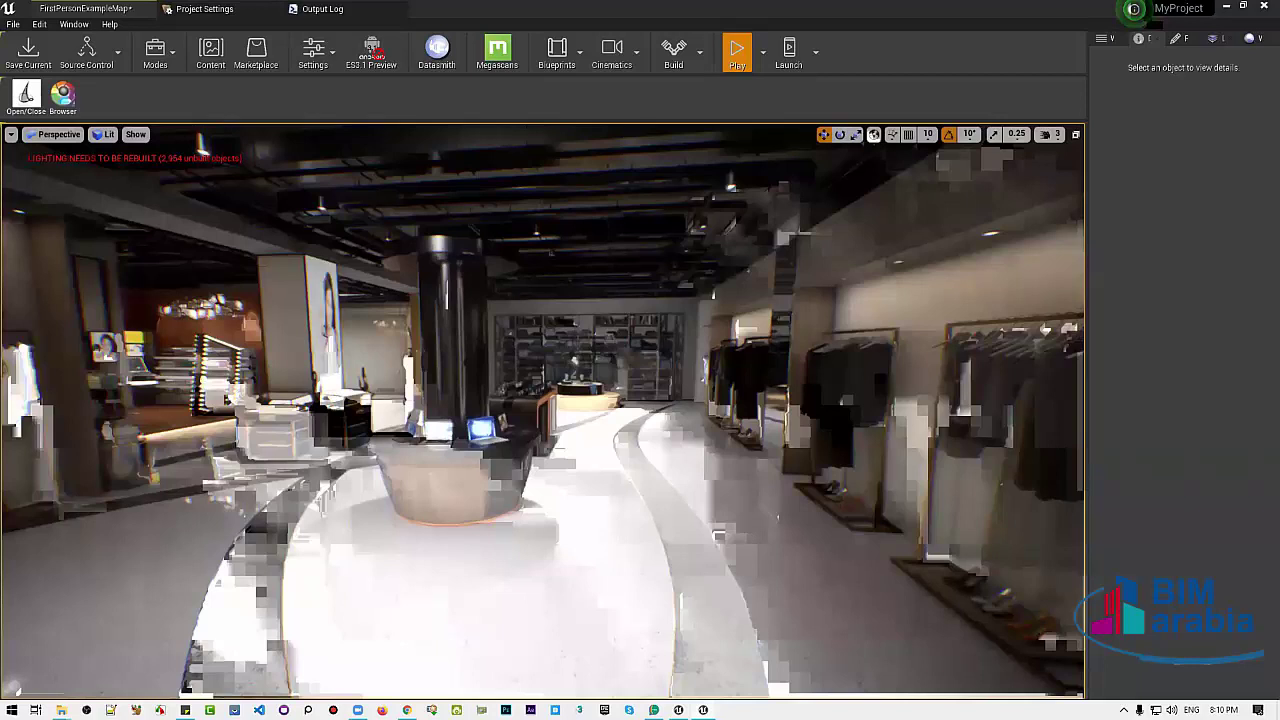
# Play the level again, walk forward into the store and look around, then end the session
pyautogui.hotkey('alt', 'p')
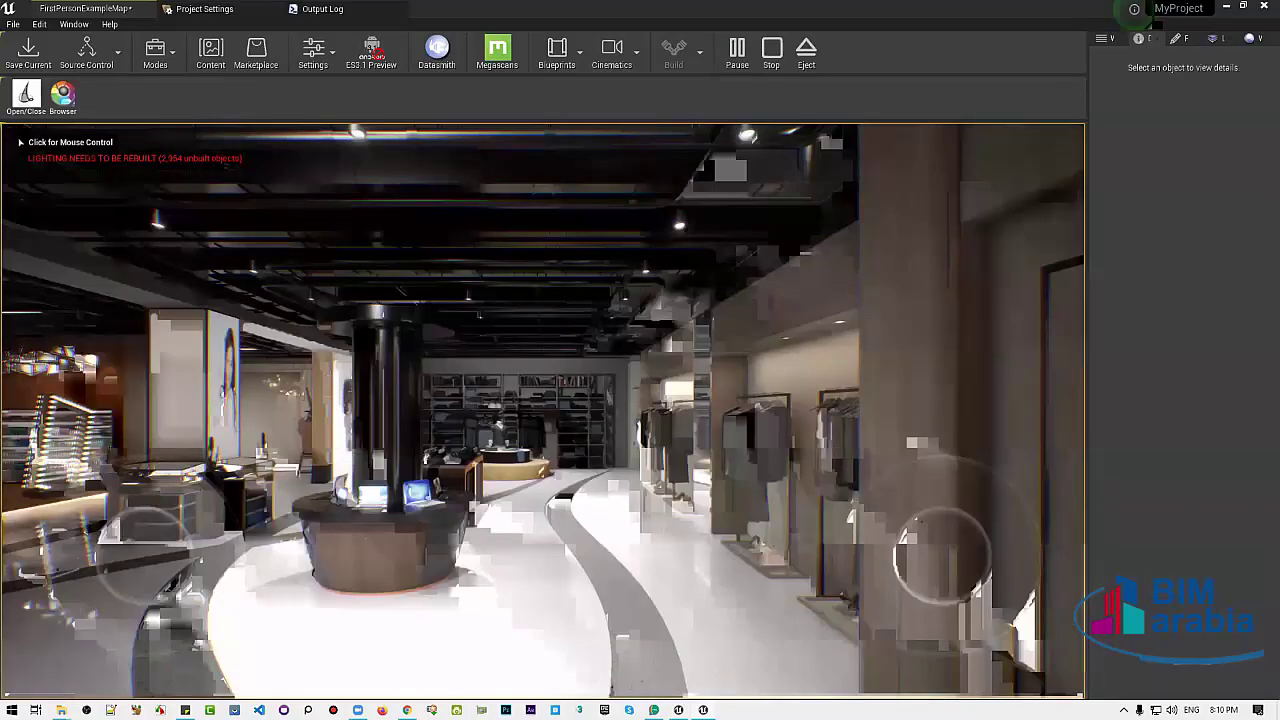
pyautogui.press('w')
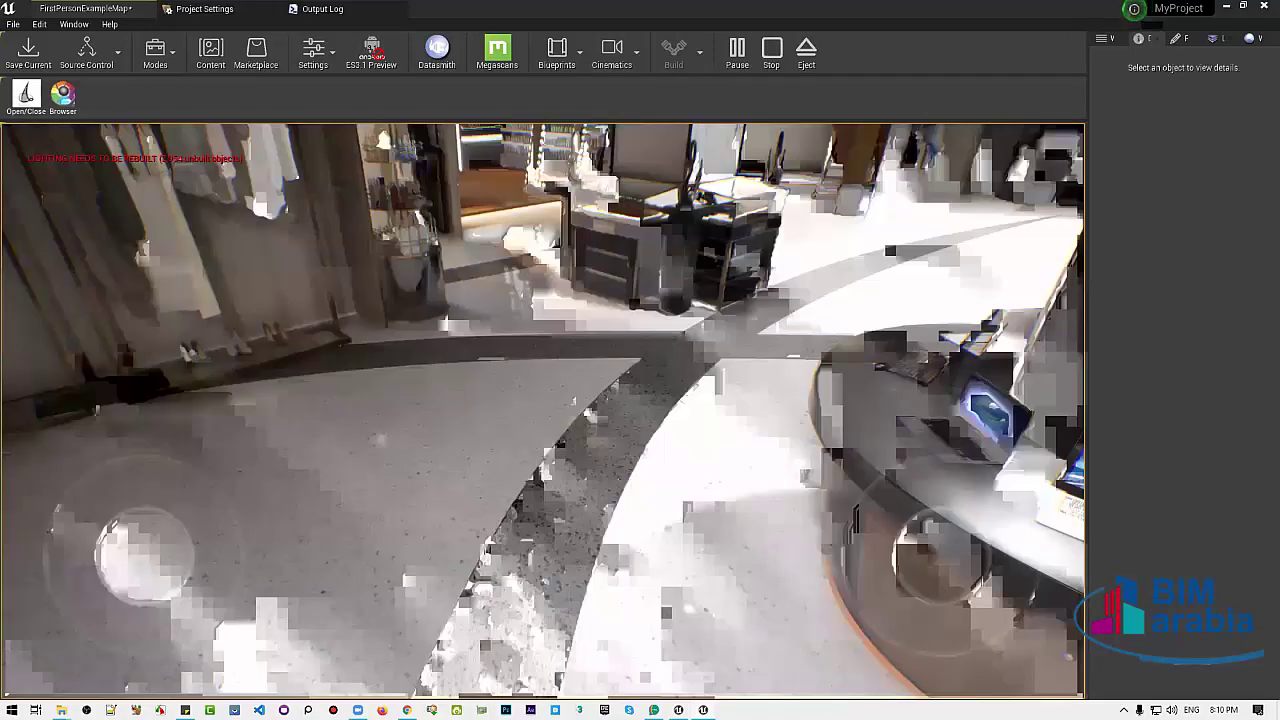
pyautogui.press('super')
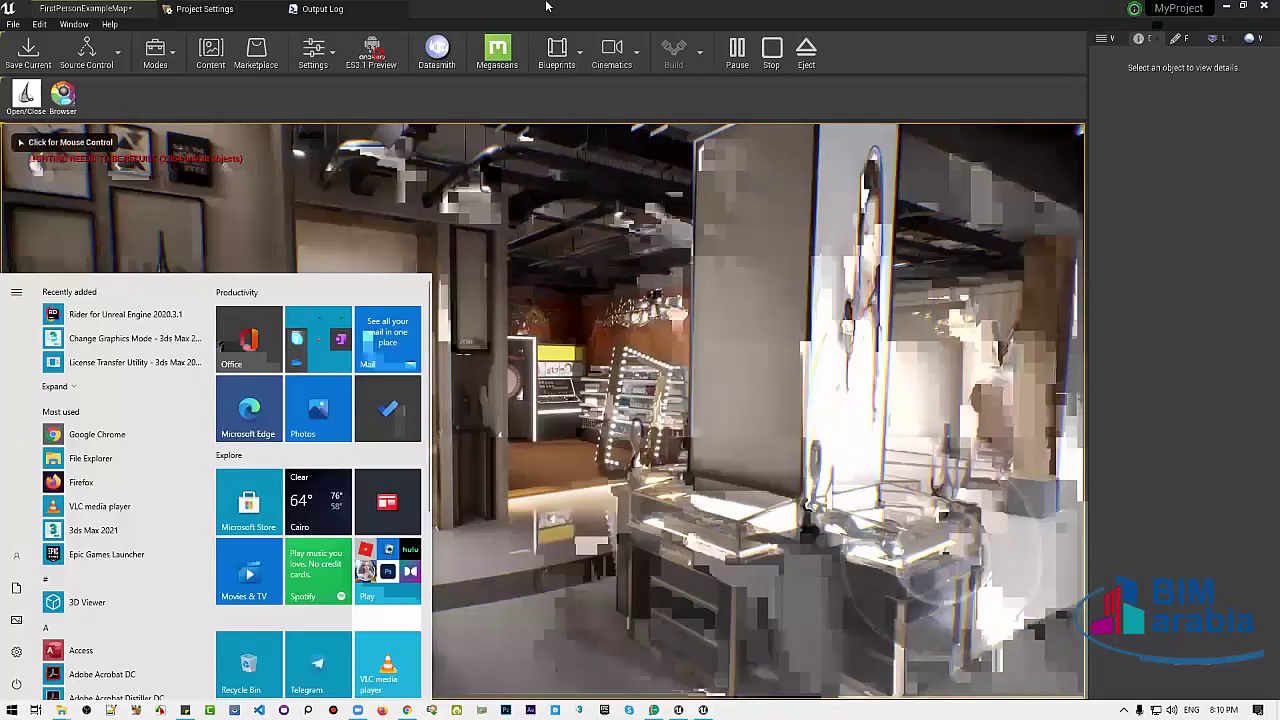
pyautogui.press('Escape')
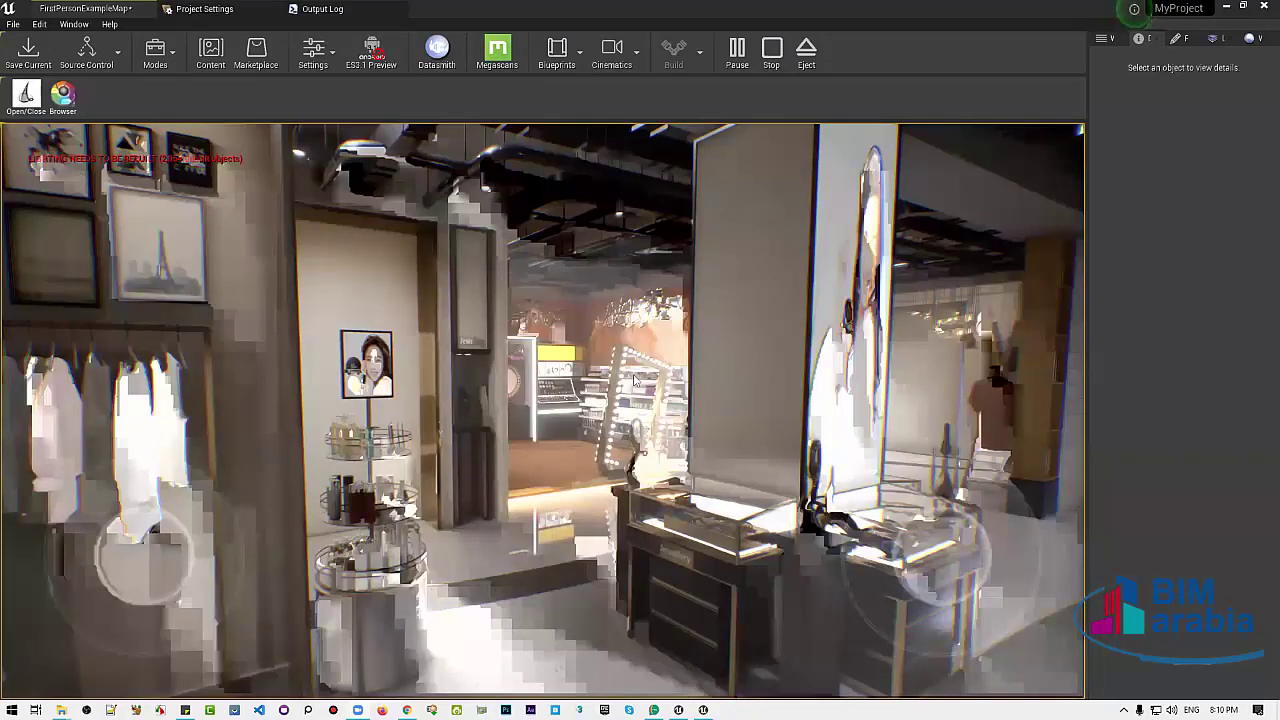
pyautogui.click(634, 380)
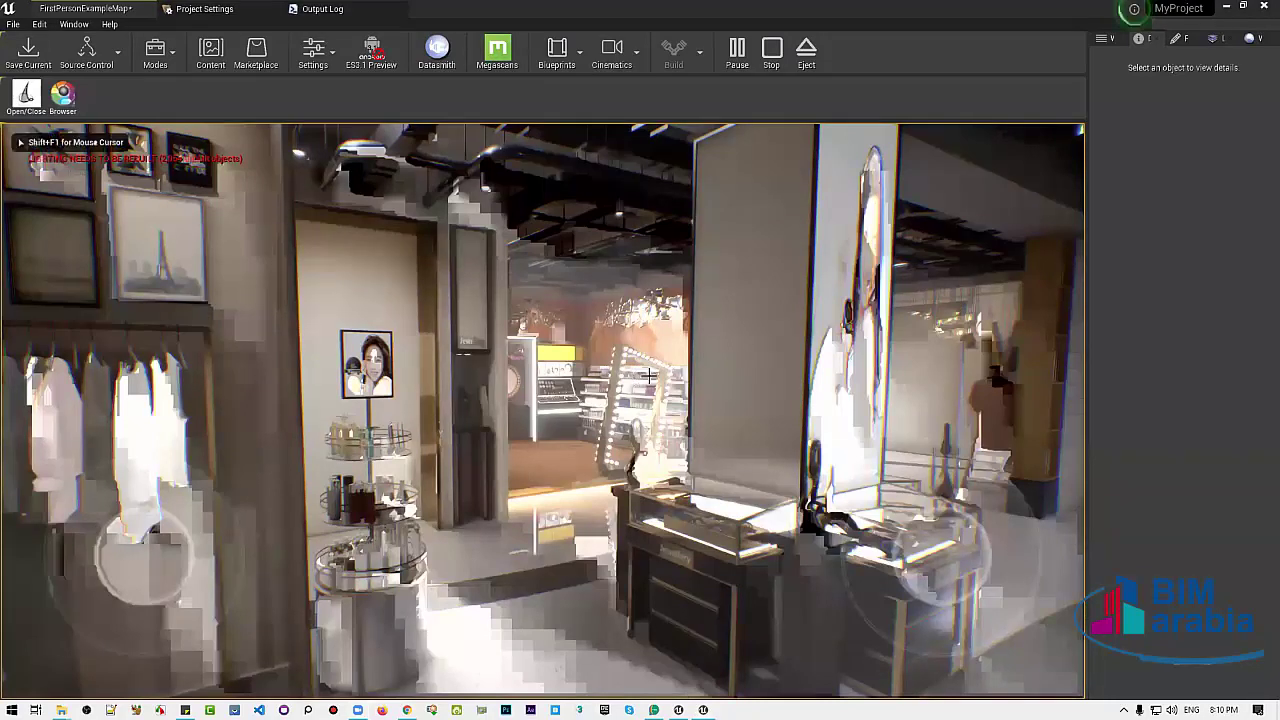
pyautogui.press('Escape')
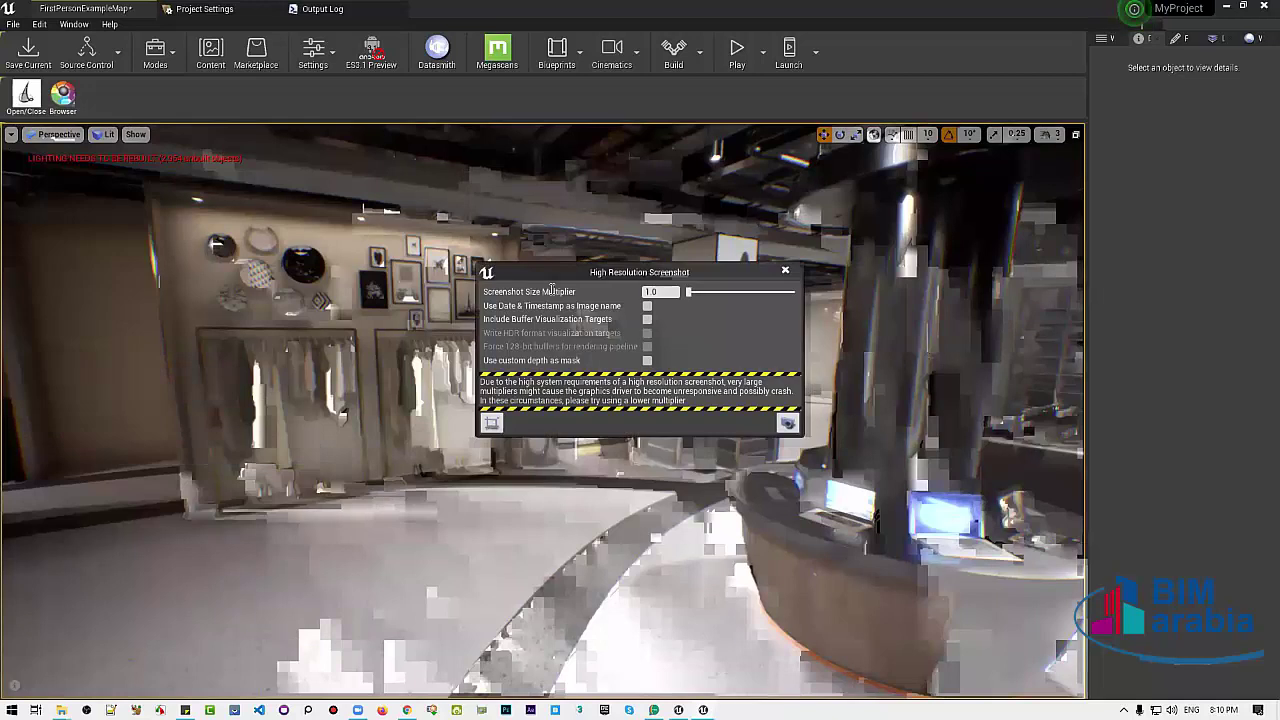
pyautogui.click(661, 293)
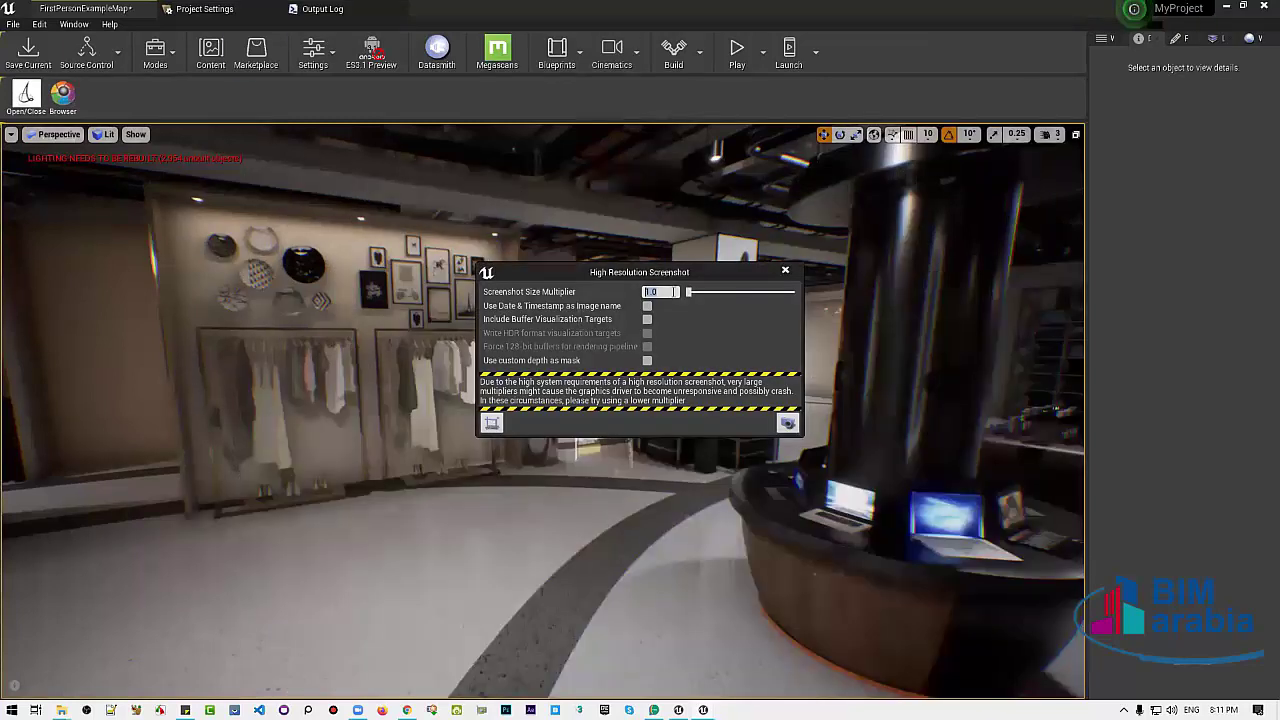
pyautogui.click(580, 300)
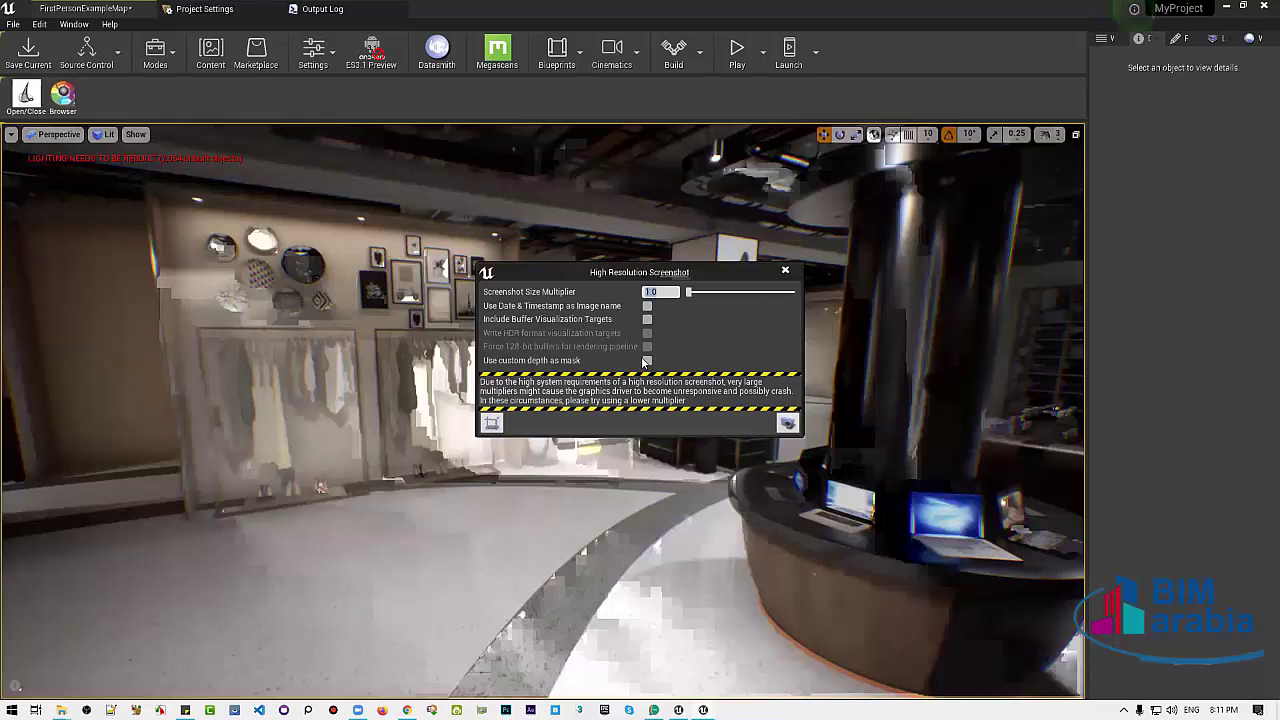
pyautogui.click(785, 271)
pyautogui.moveTo(822, 305)
pyautogui.mouseDown()
pyautogui.moveTo(640, 320)
pyautogui.moveTo(600, 300)
pyautogui.moveTo(797, 307)
pyautogui.moveTo(640, 320)
pyautogui.moveTo(788, 382)
pyautogui.moveTo(620, 380)
pyautogui.moveTo(600, 340)
pyautogui.moveTo(628, 77)
pyautogui.mouseUp()
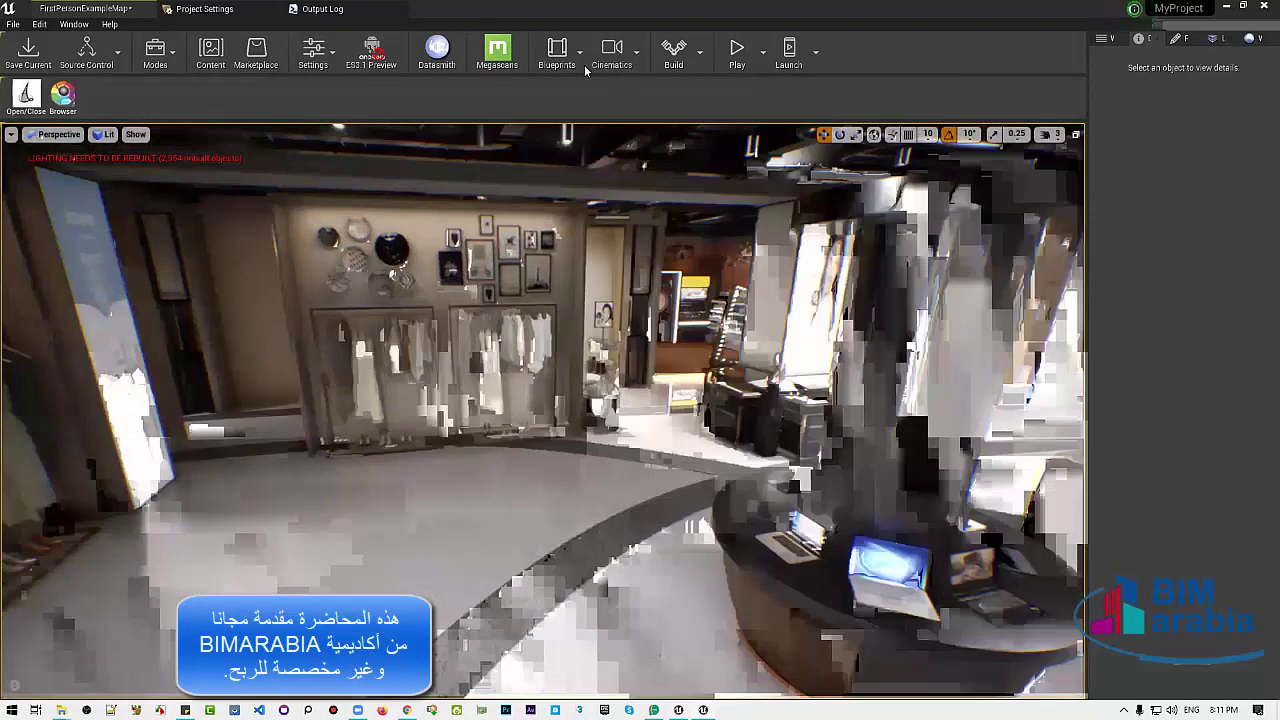
# Fly the viewport up toward the ceiling and over to the central column and desk
pyautogui.click(614, 62)
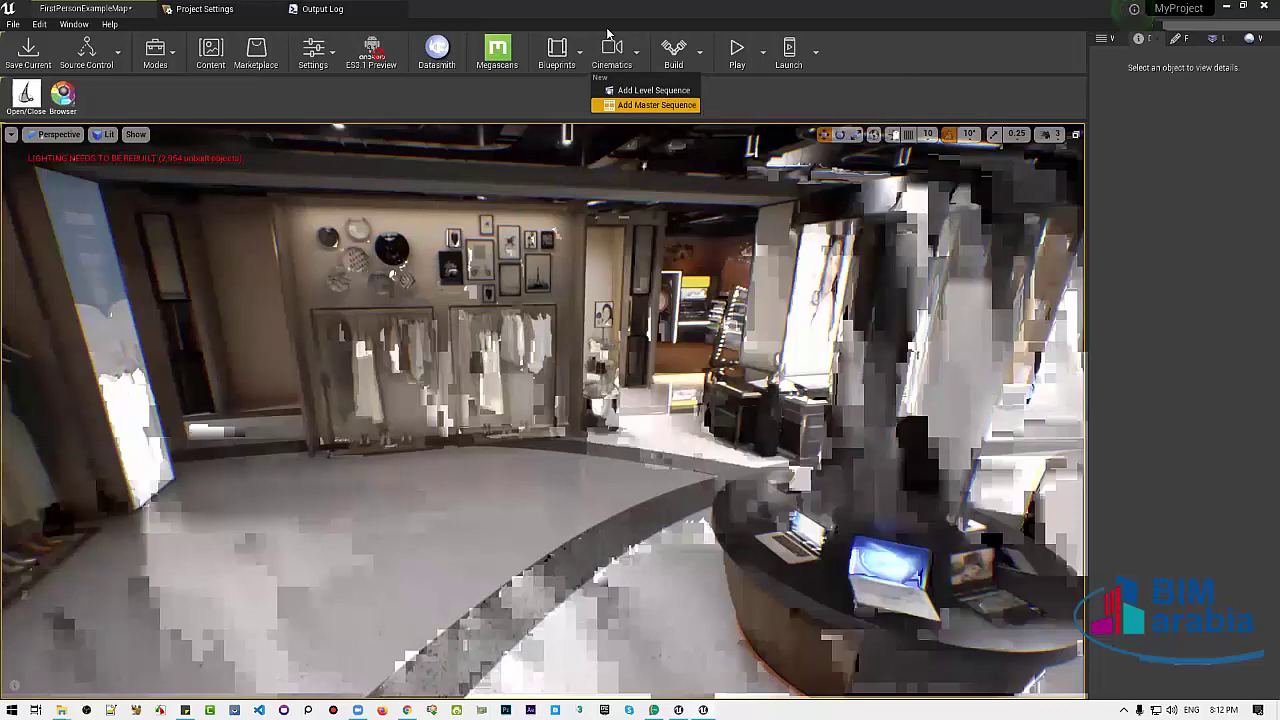
pyautogui.moveTo(730, 385)
pyautogui.mouseDown(button='right')
pyautogui.moveTo(740, 340)
pyautogui.moveTo(800, 420)
pyautogui.moveTo(680, 410)
pyautogui.mouseUp(button='right')
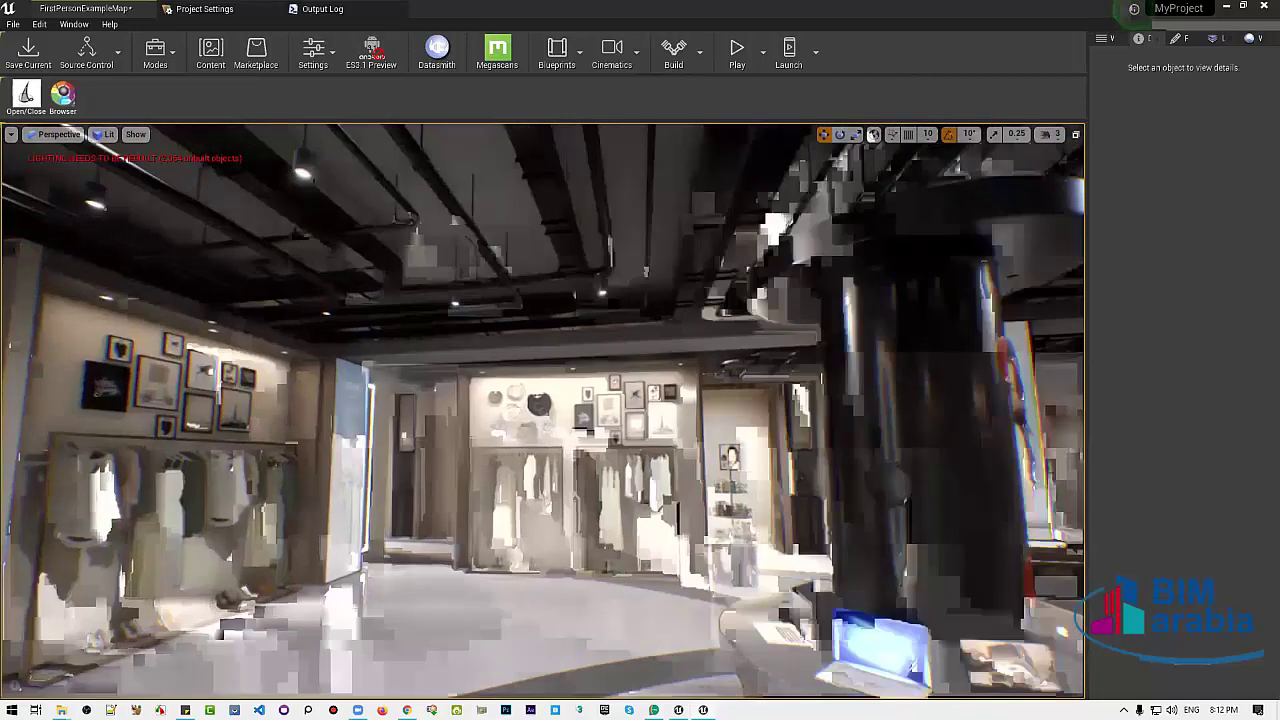
pyautogui.moveTo(680, 410); pyautogui.dragTo(727, 400, button='right')
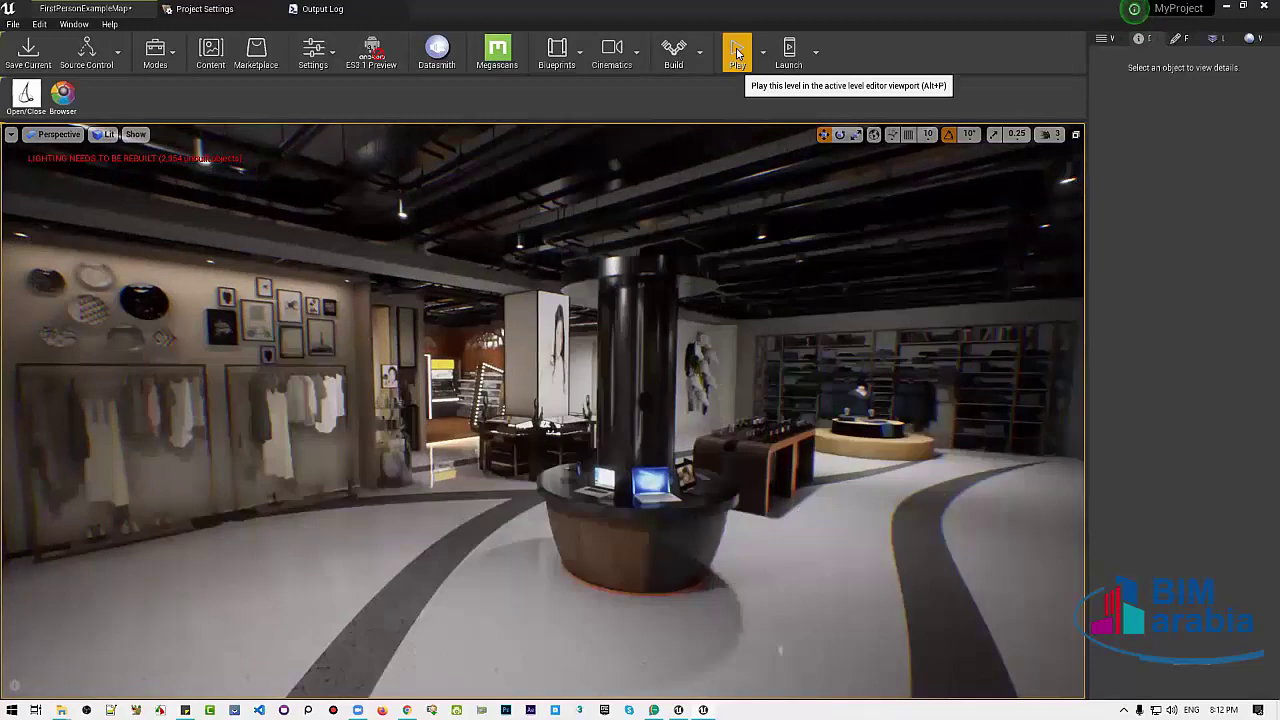
# Play-test the level looking left and up, stop it, then fly to face the pillar and counter
pyautogui.click(737, 53)
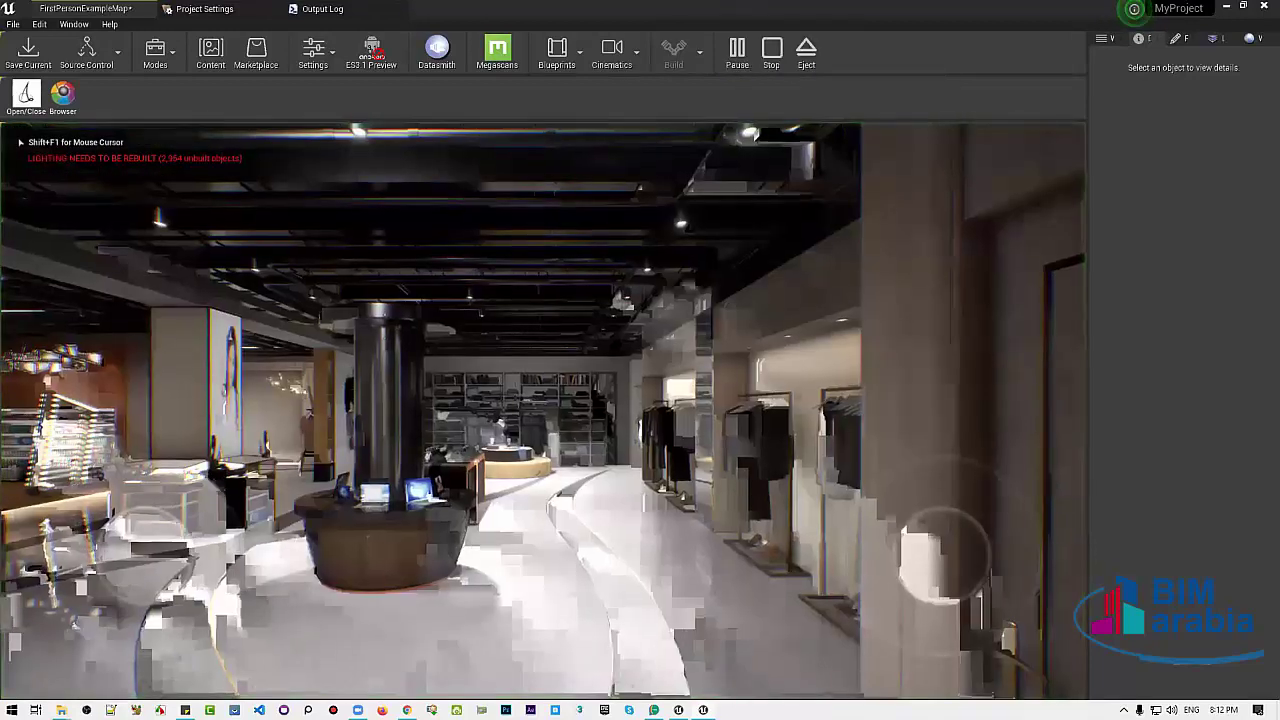
pyautogui.moveTo(945, 555); pyautogui.dragTo(870, 555)
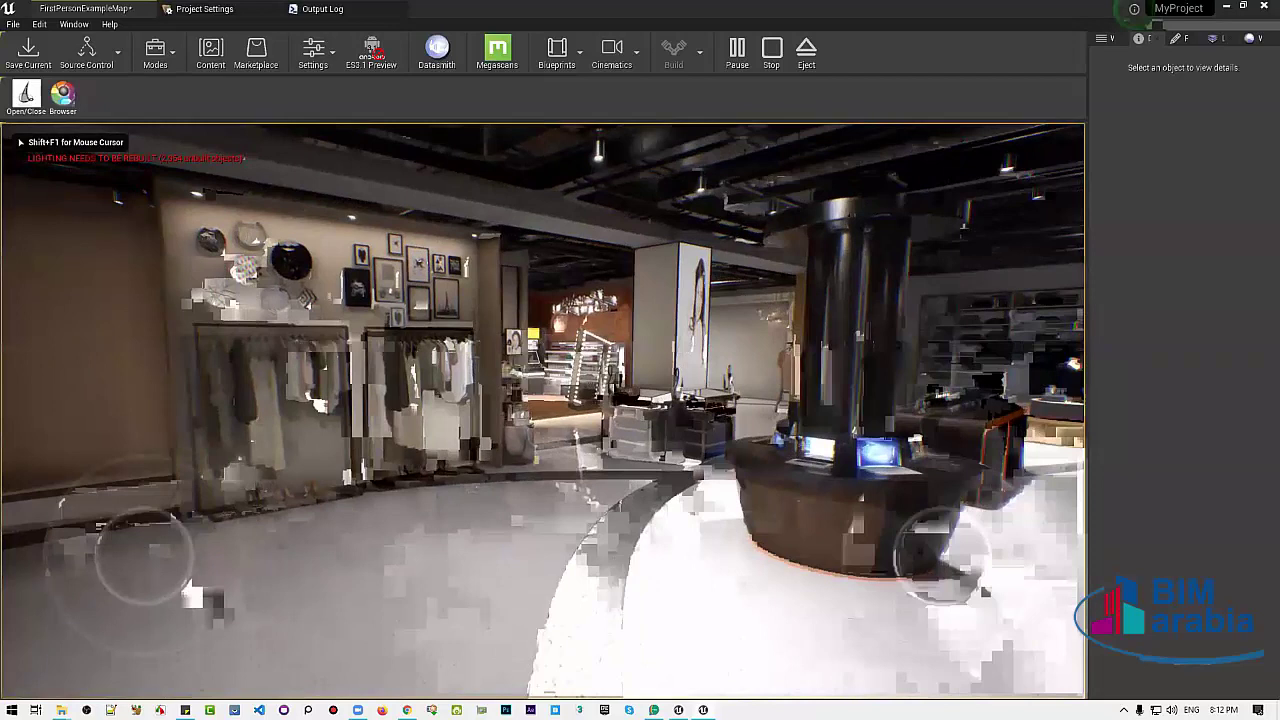
pyautogui.moveTo(985, 591); pyautogui.dragTo(650, 300)
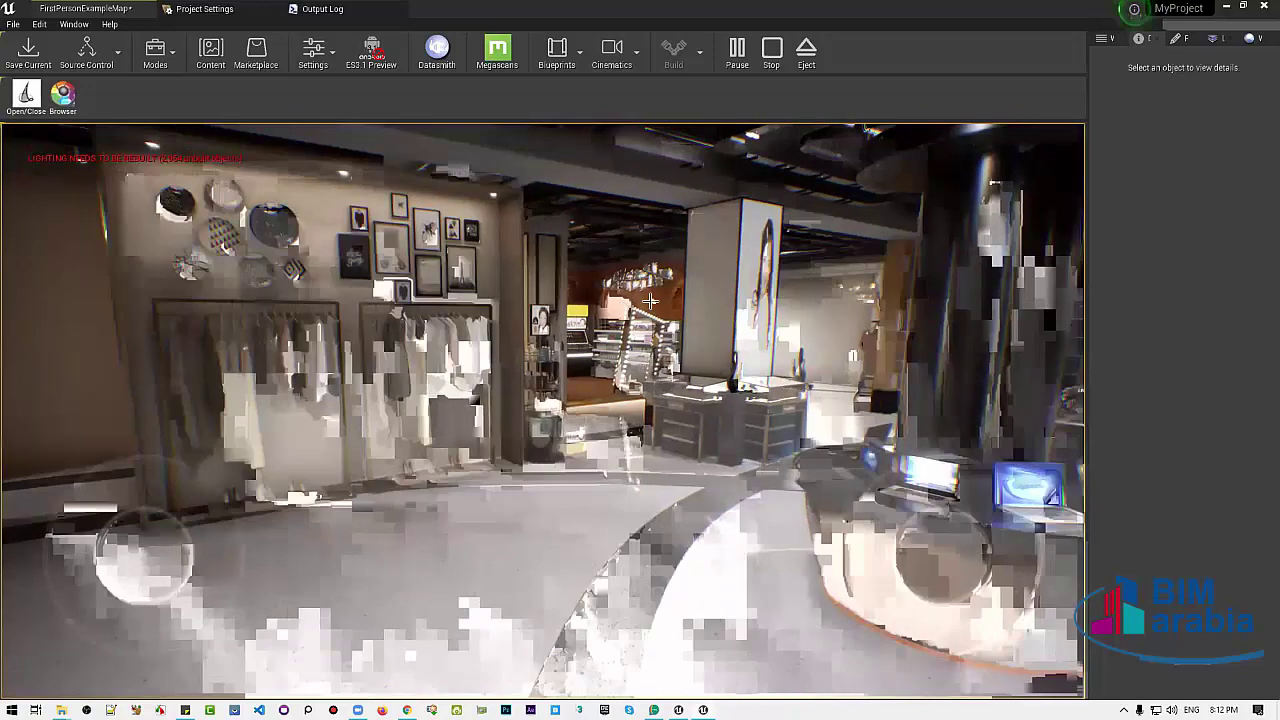
pyautogui.press('Escape')
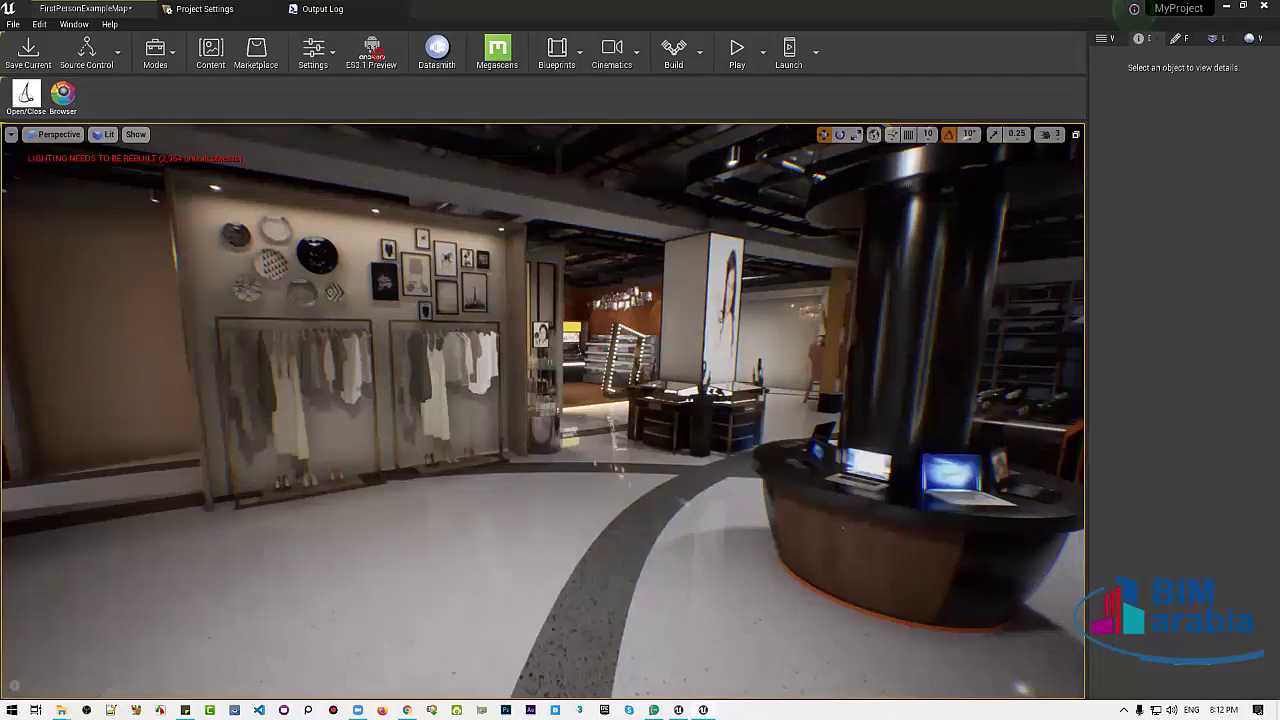
pyautogui.moveTo(650, 300)
pyautogui.mouseDown(button='right')
pyautogui.moveTo(650, 360)
pyautogui.moveTo(600, 360)
pyautogui.mouseUp(button='right')
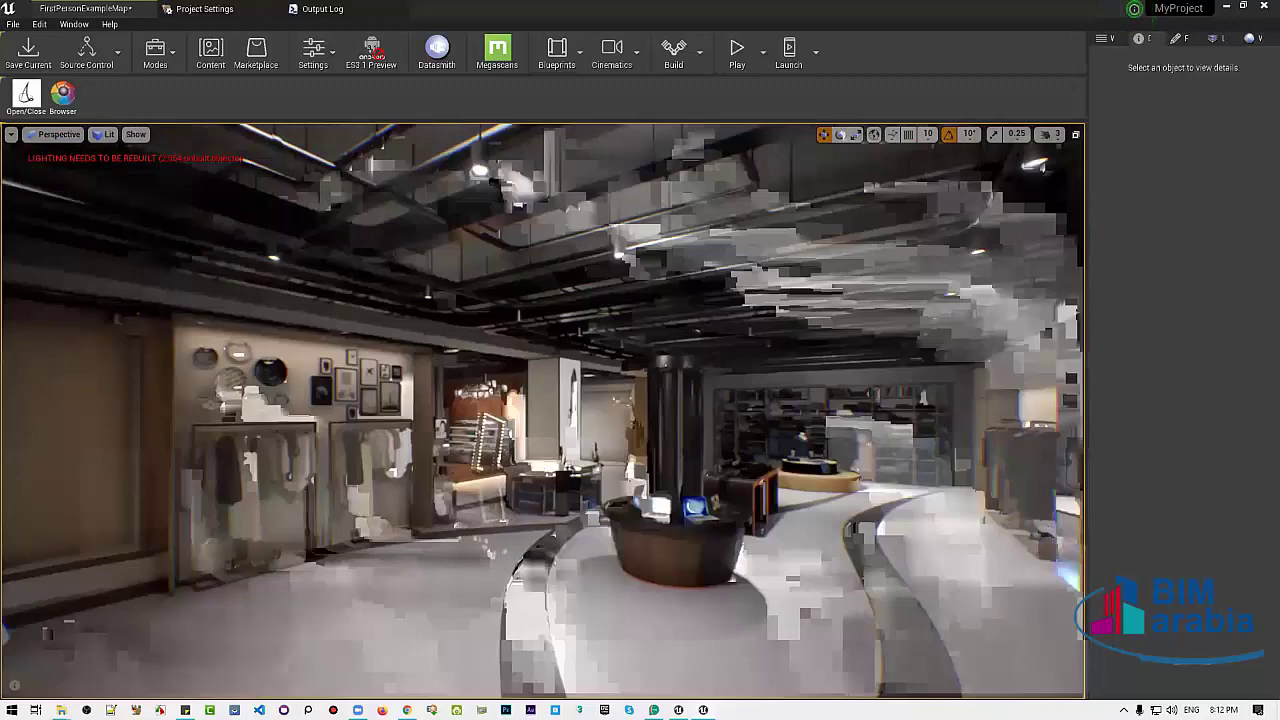
pyautogui.moveTo(600, 360); pyautogui.dragTo(626, 95, button='right')
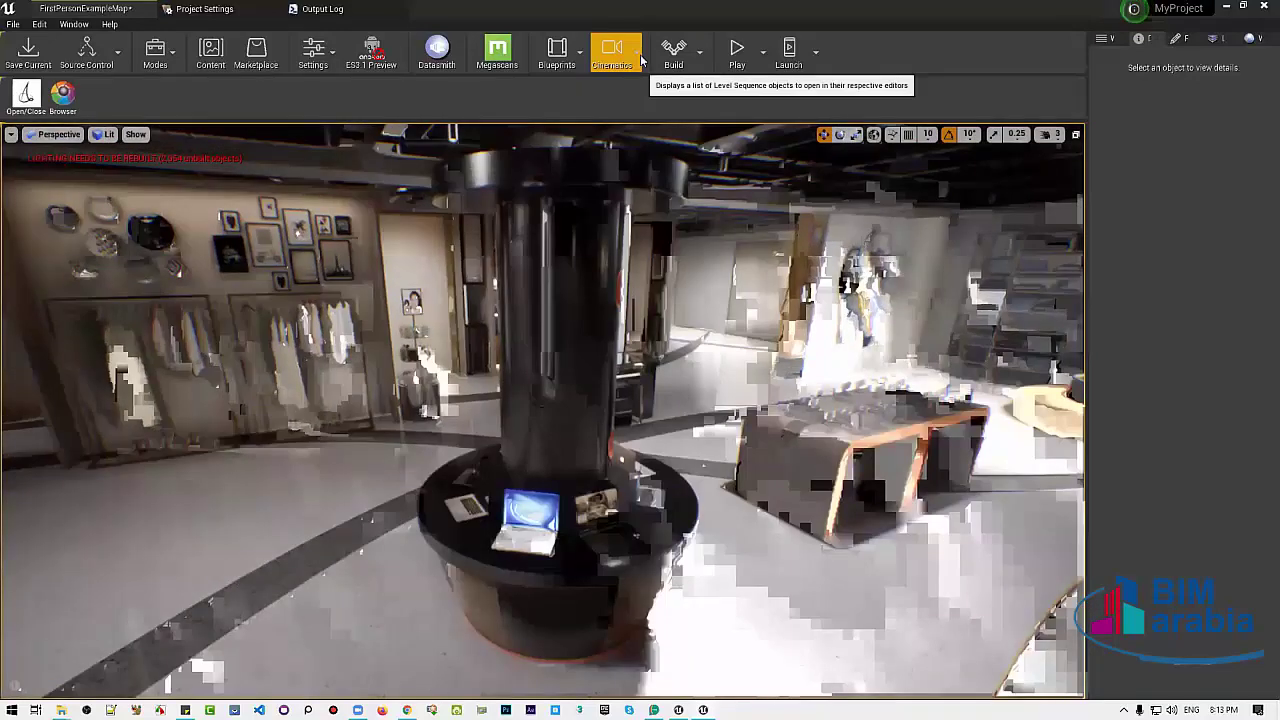
# Add a new level sequence from the Cinematics menu and move its Save Asset As dialog aside
pyautogui.click(612, 58)
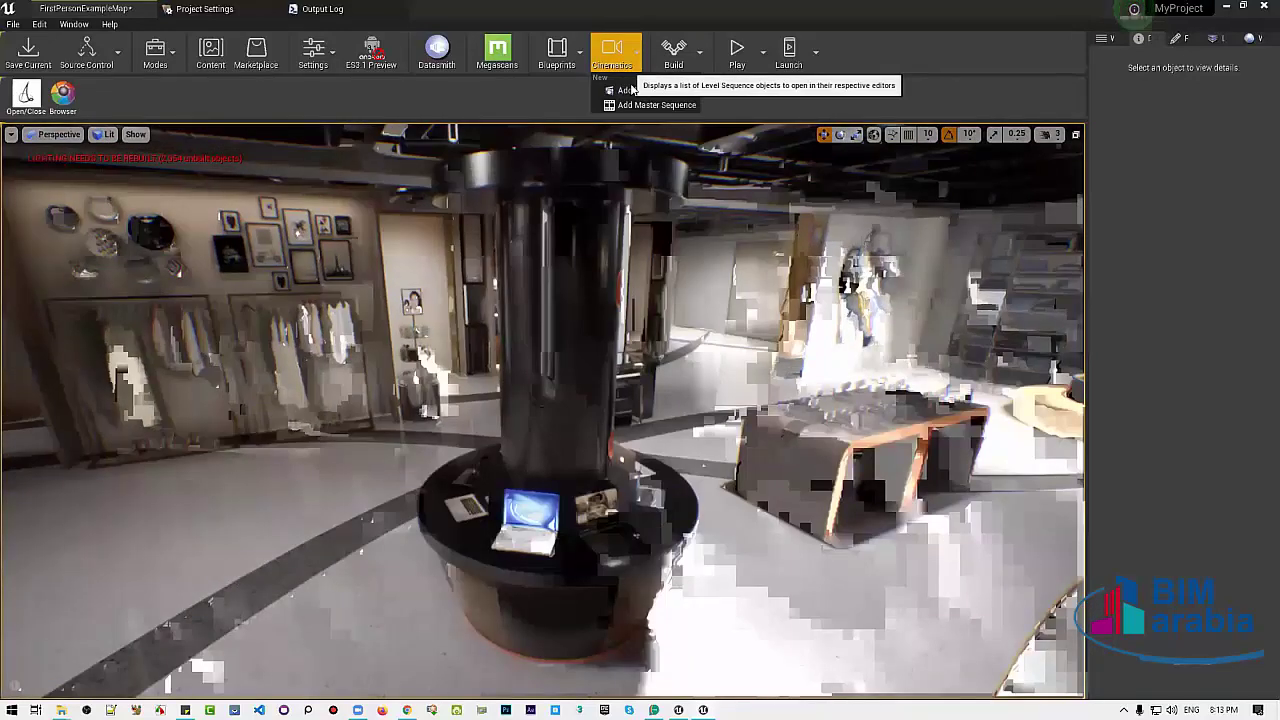
pyautogui.click(636, 87)
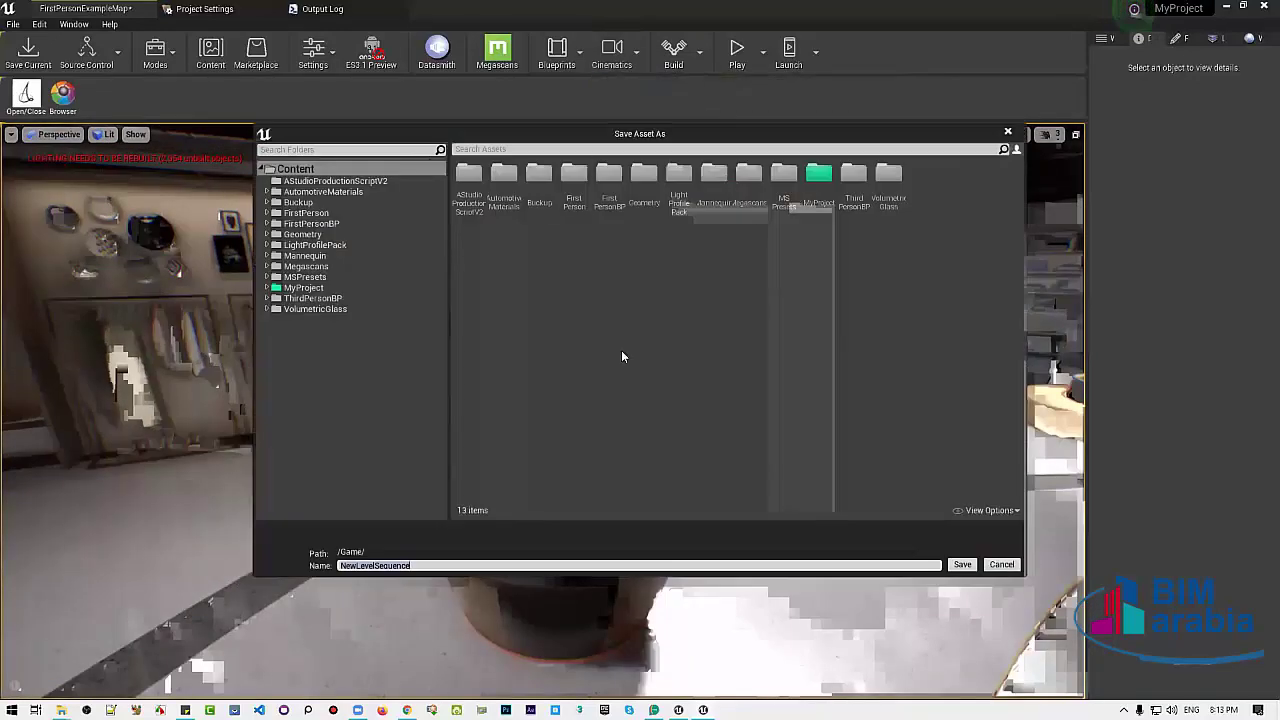
pyautogui.moveTo(625, 133); pyautogui.dragTo(544, 123)
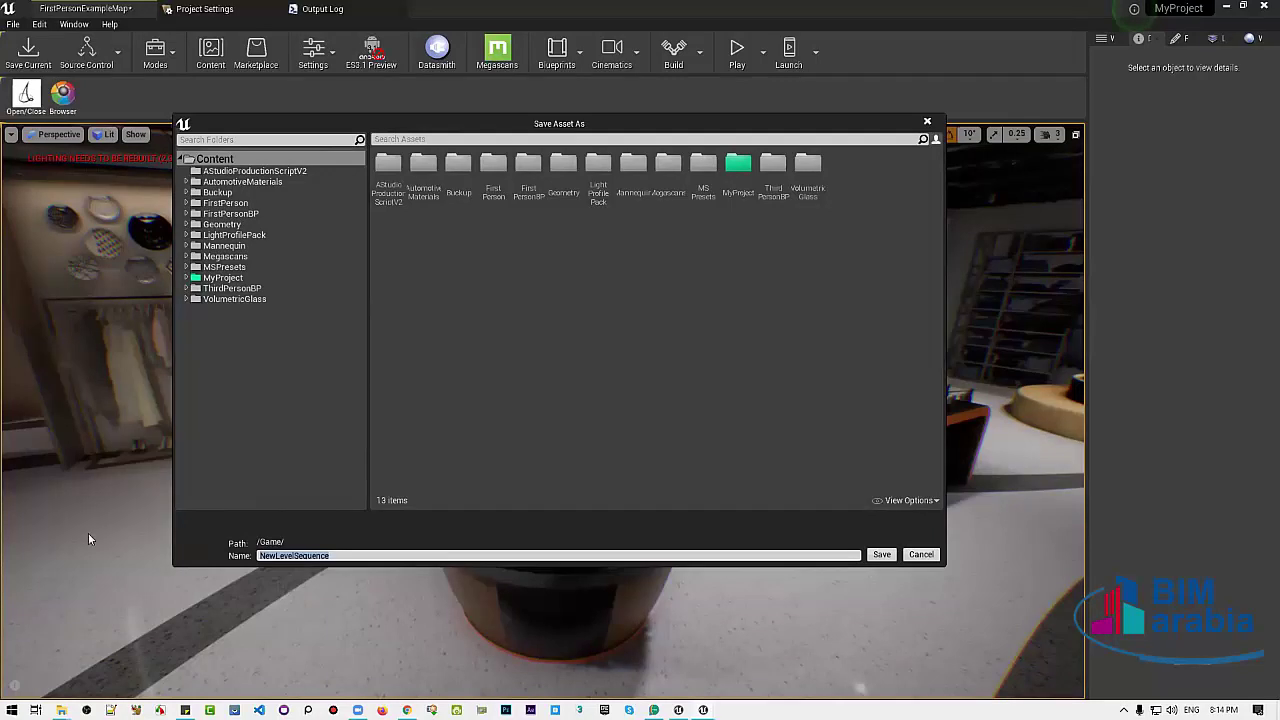
# Create a folder named IntroAnimation under Content in the Save Asset As dialog
pyautogui.rightClick(224, 158)
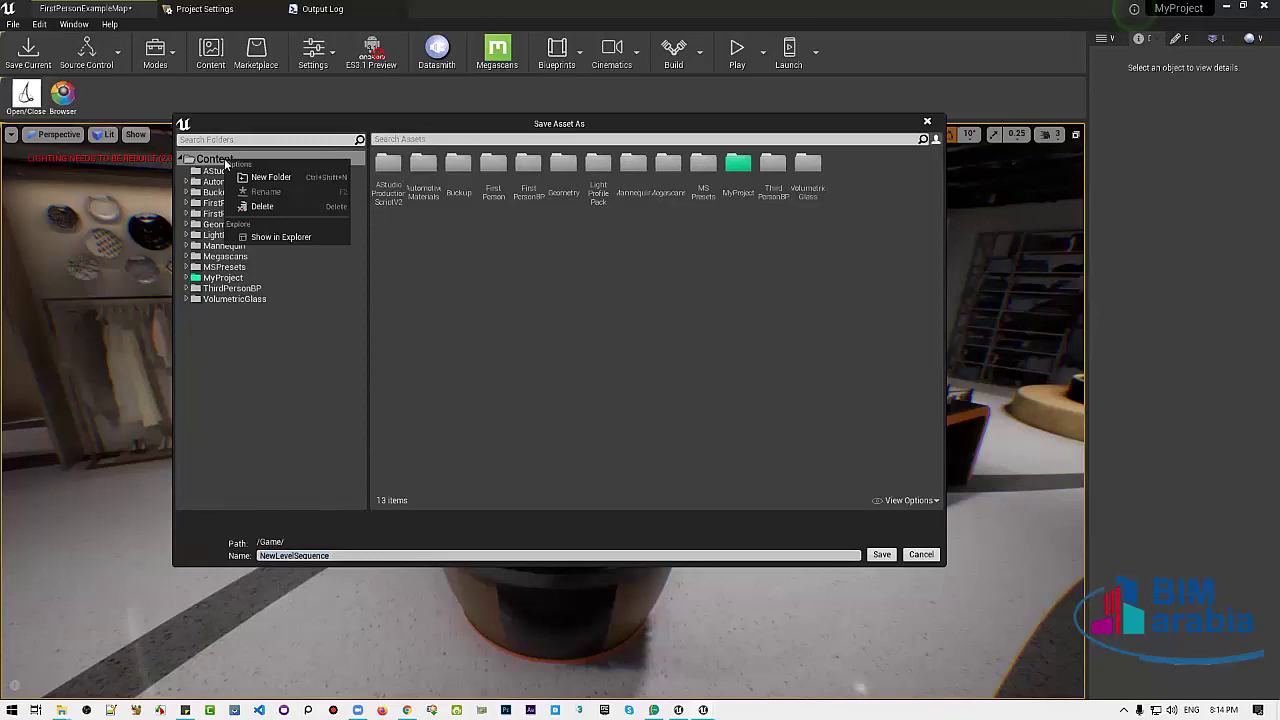
pyautogui.rightClick(558, 314)
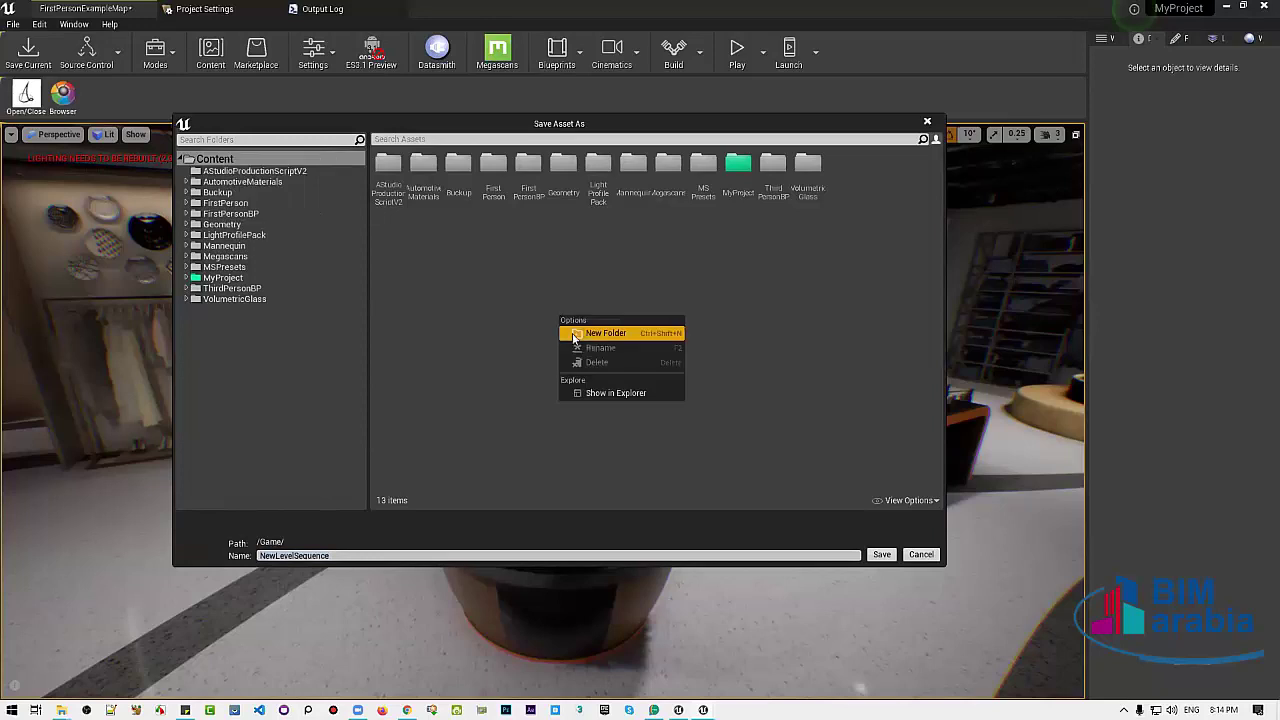
pyautogui.click(826, 283)
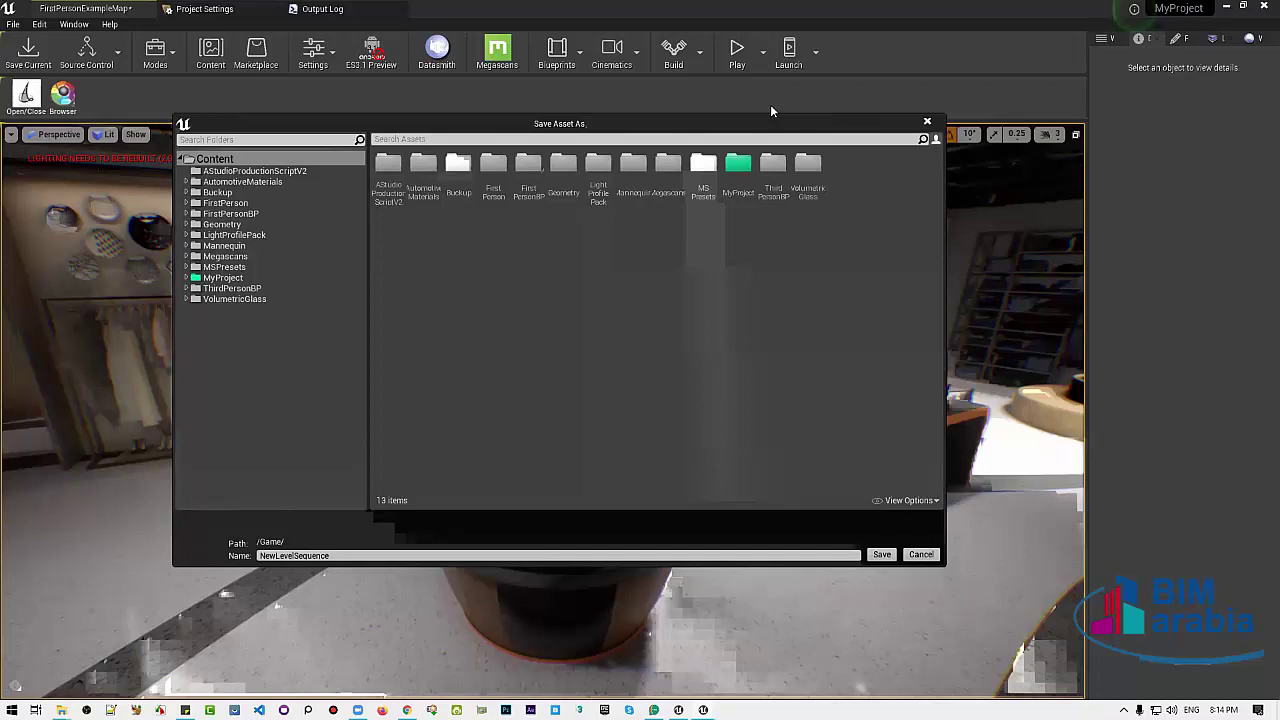
pyautogui.rightClick(277, 159)
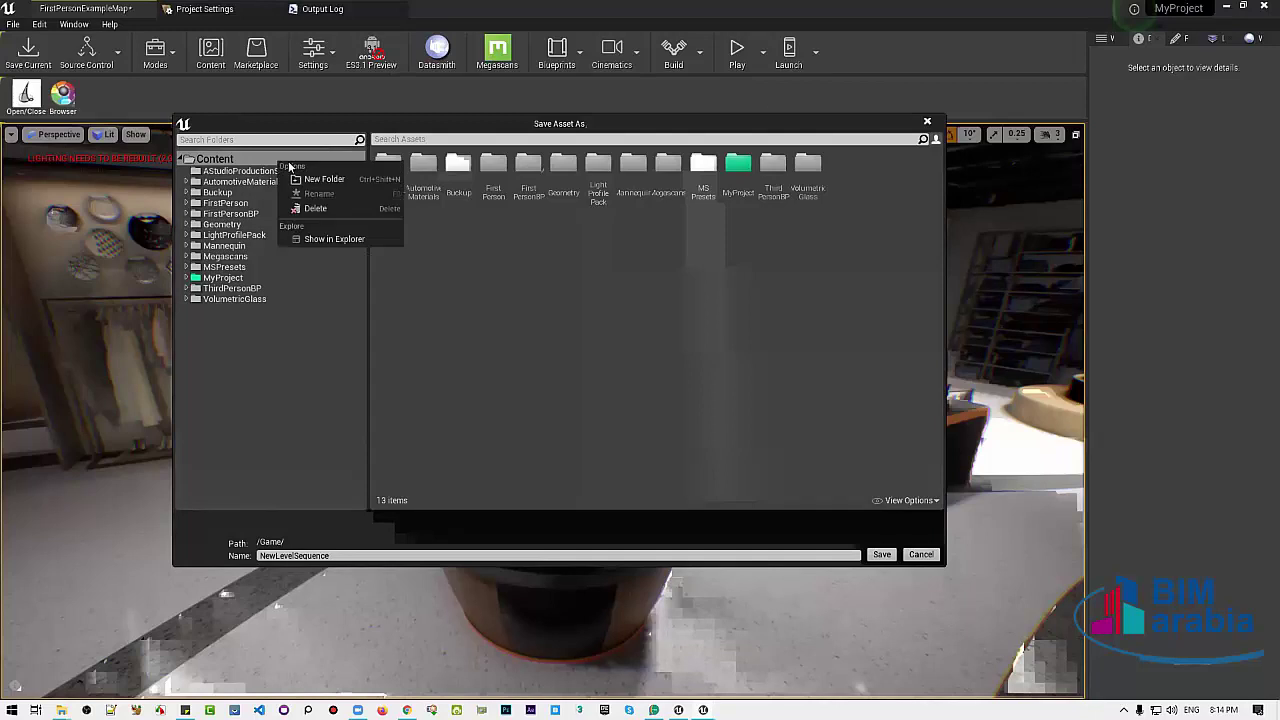
pyautogui.click(310, 180)
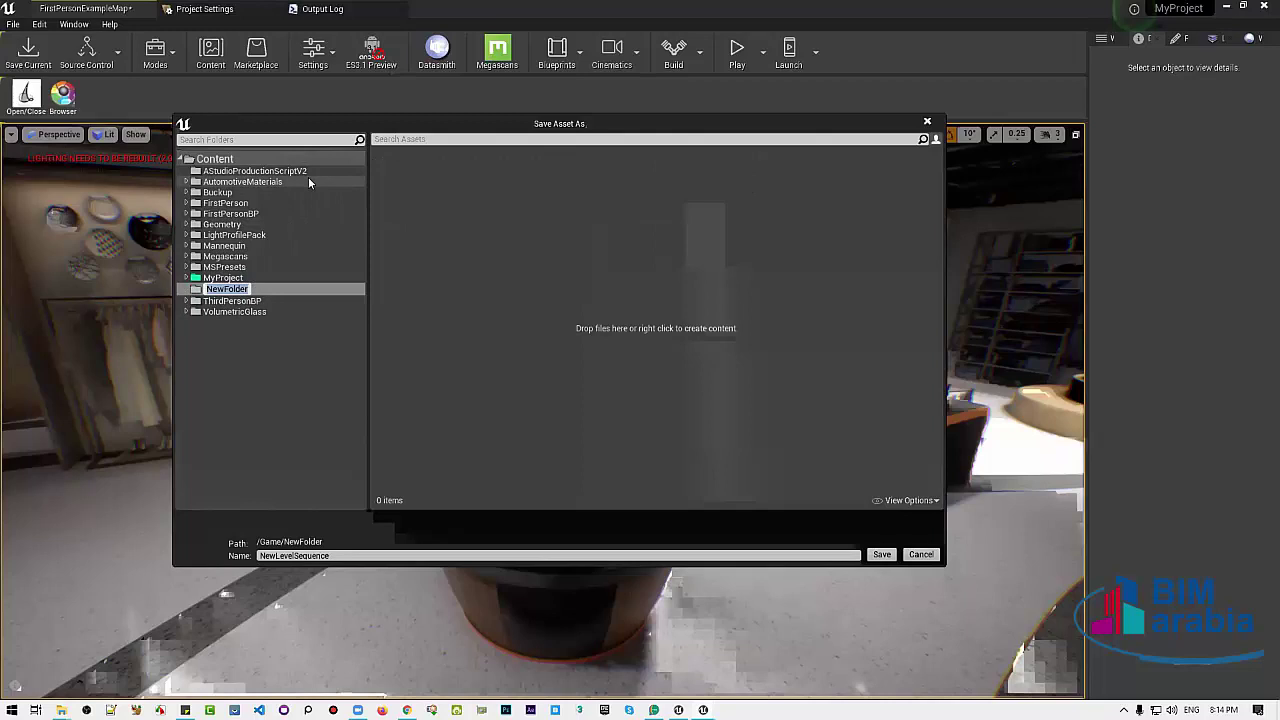
pyautogui.write('Intro')
pyautogui.write('Animation')
pyautogui.press('Return')
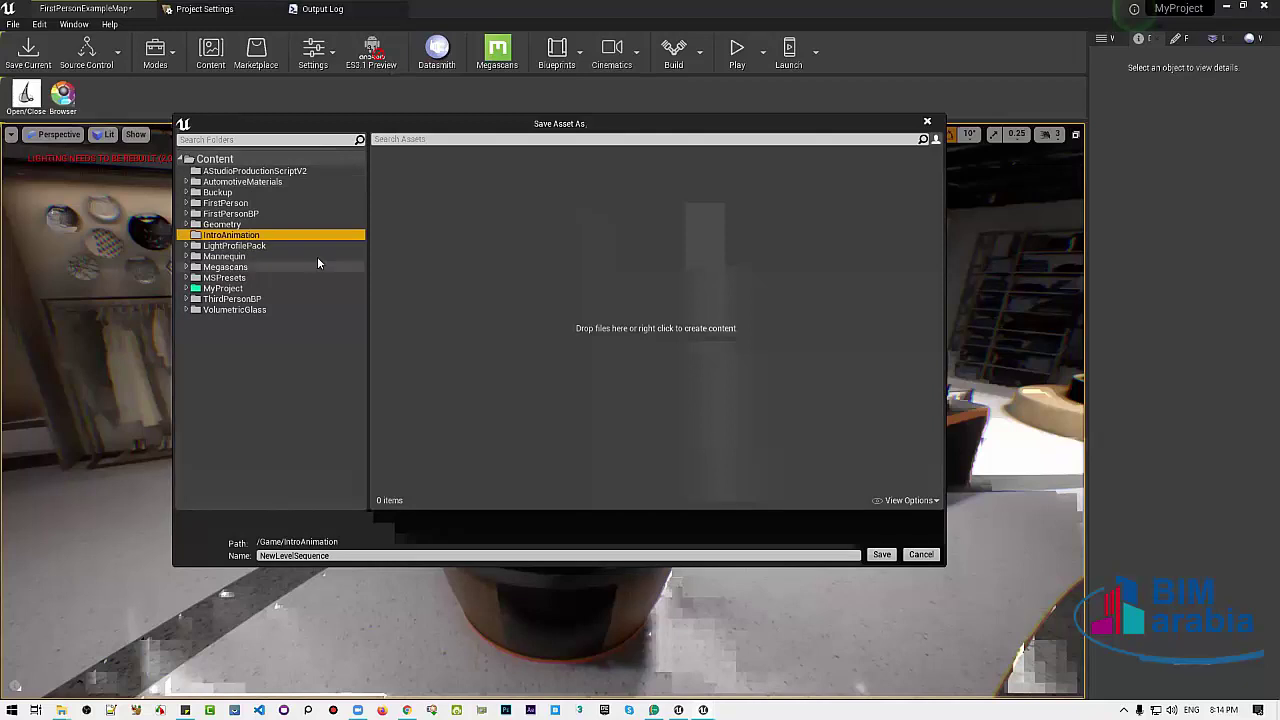
# Choose IntroAnimation as the save location and enter TheIntro as the sequence name
pyautogui.rightClick(262, 238)
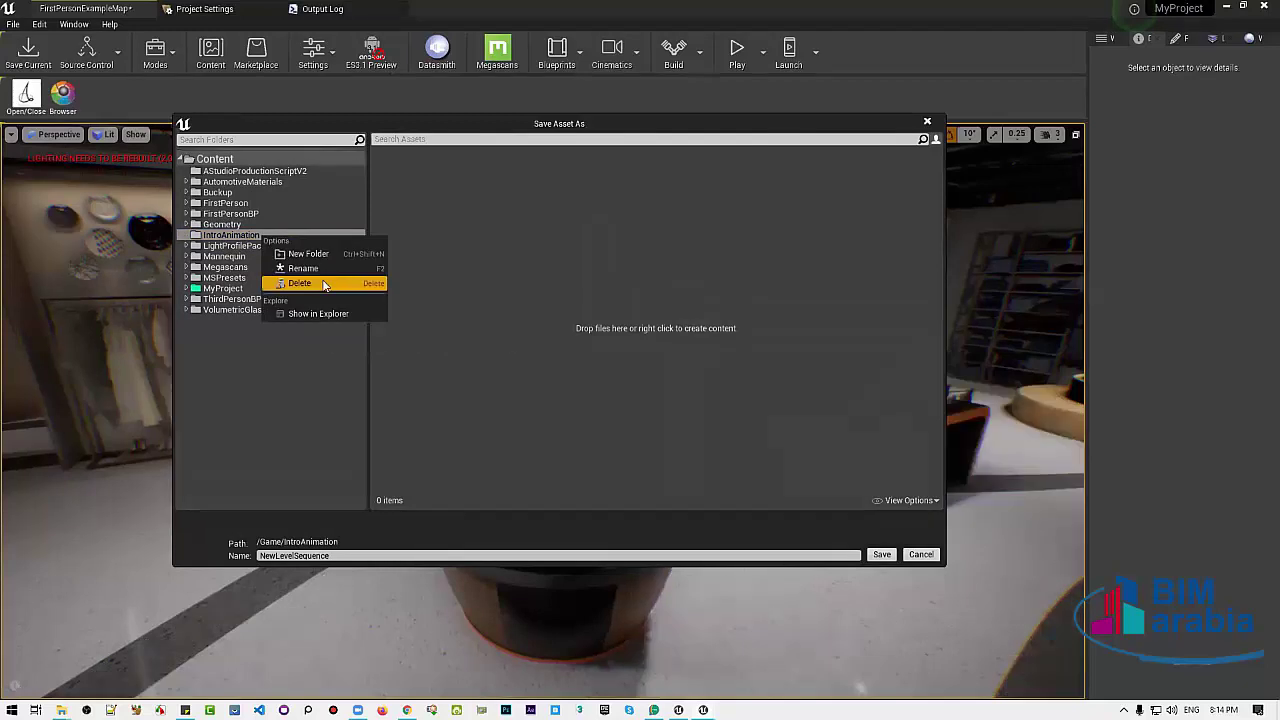
pyautogui.click(418, 263)
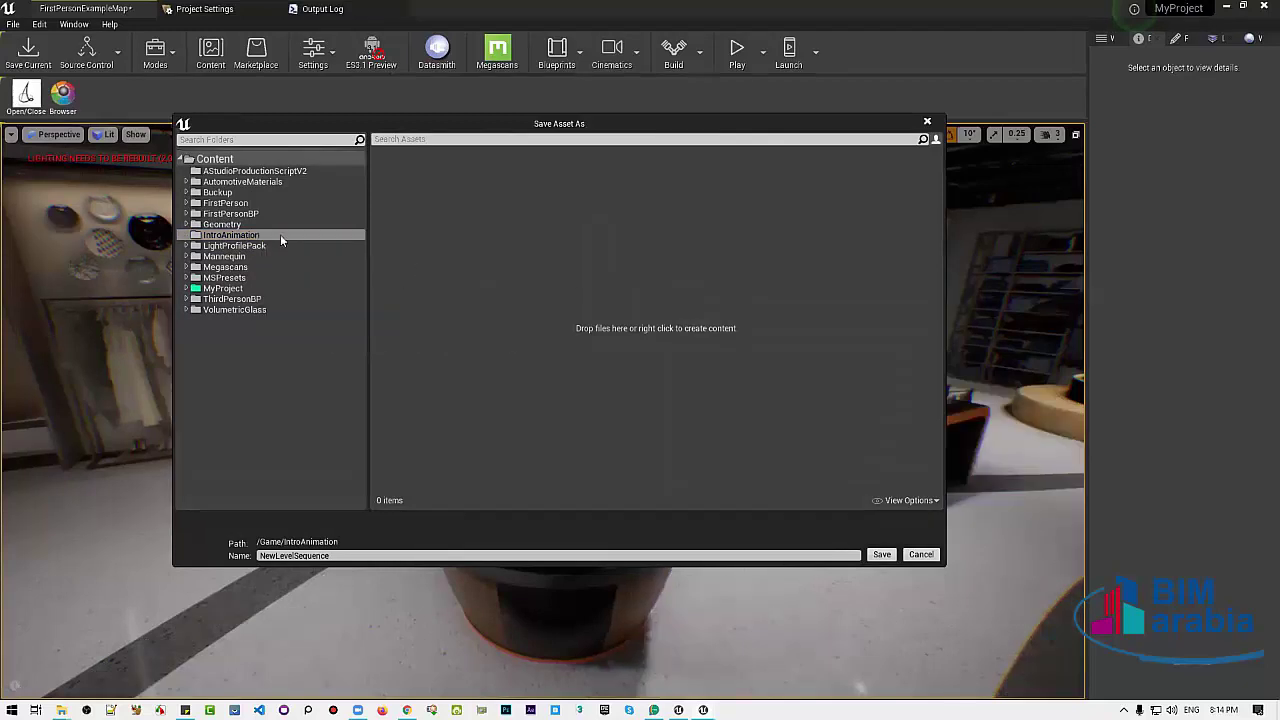
pyautogui.click(280, 234)
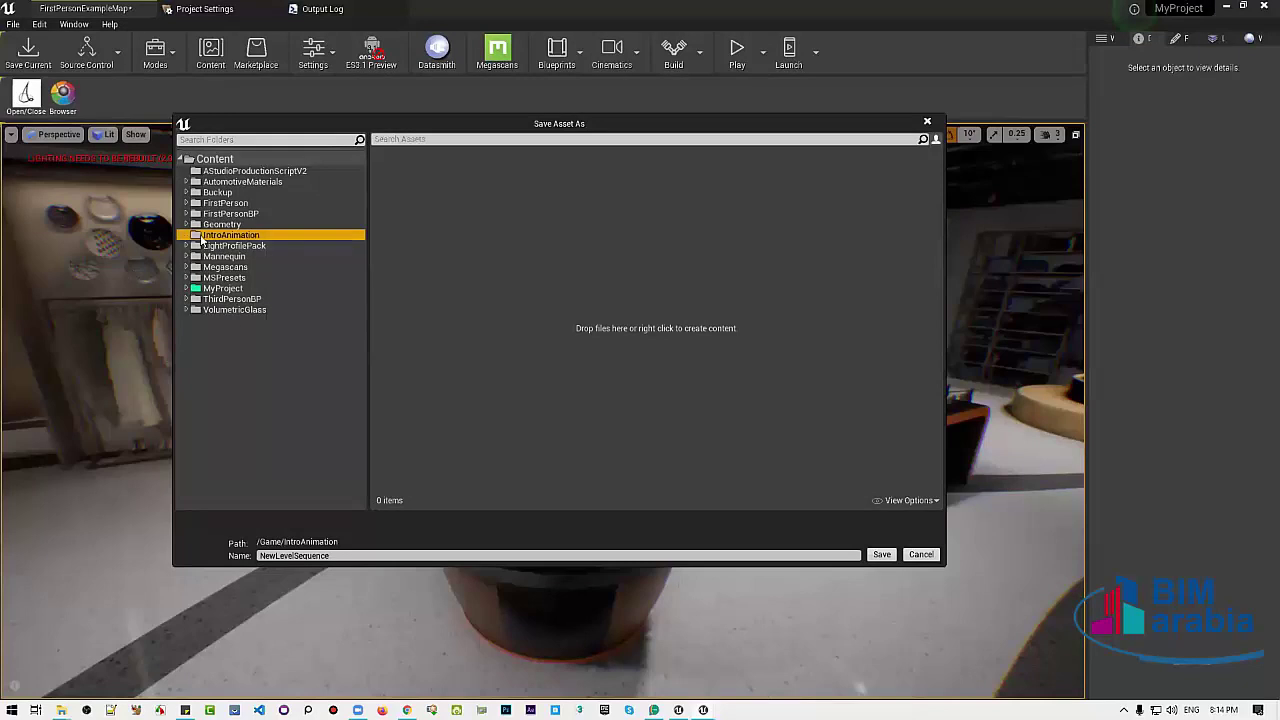
pyautogui.click(316, 556)
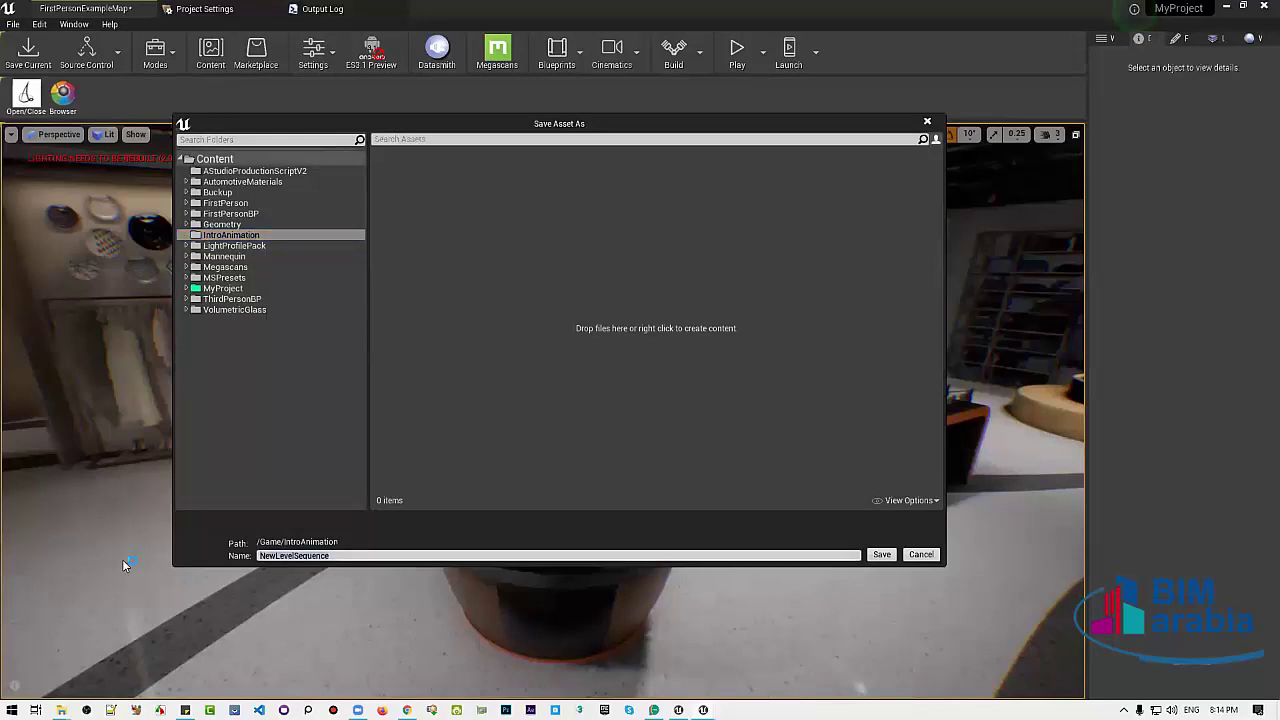
pyautogui.write('The')
pyautogui.write('Intro')
# Save TheIntro, select its actor in the World Outliner and place it in a new folder
pyautogui.click(884, 558)
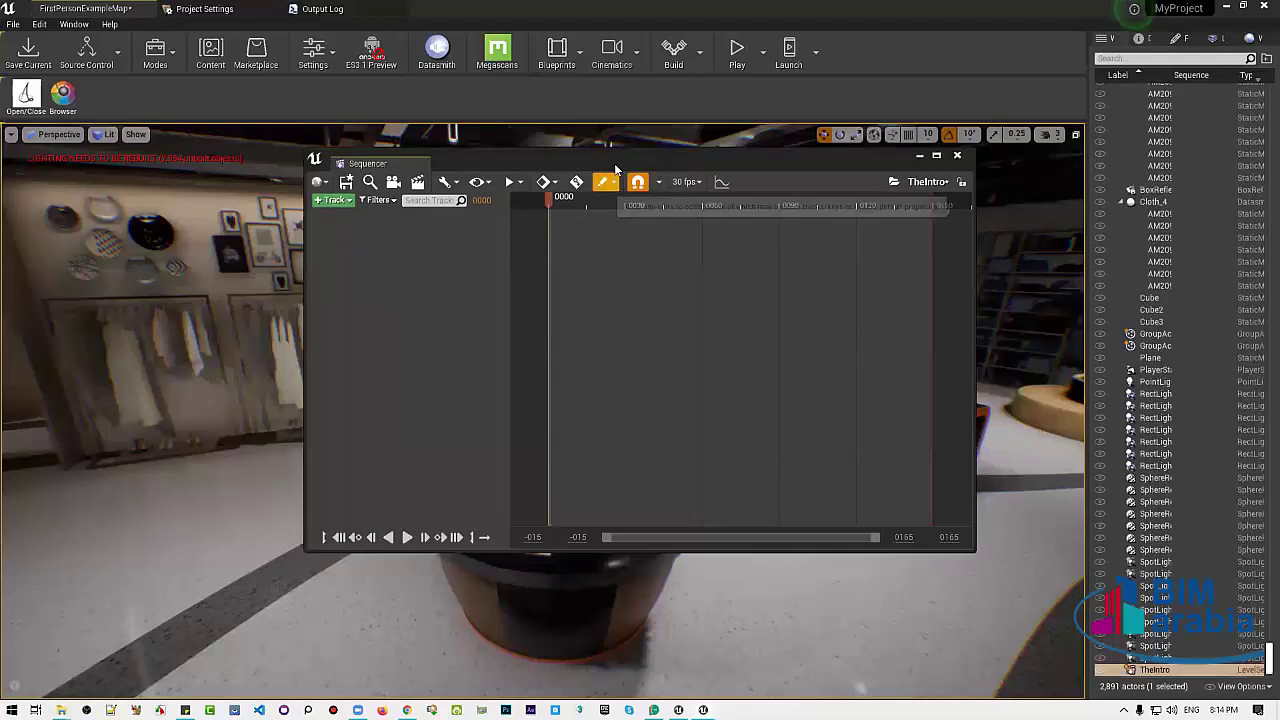
pyautogui.click(602, 174)
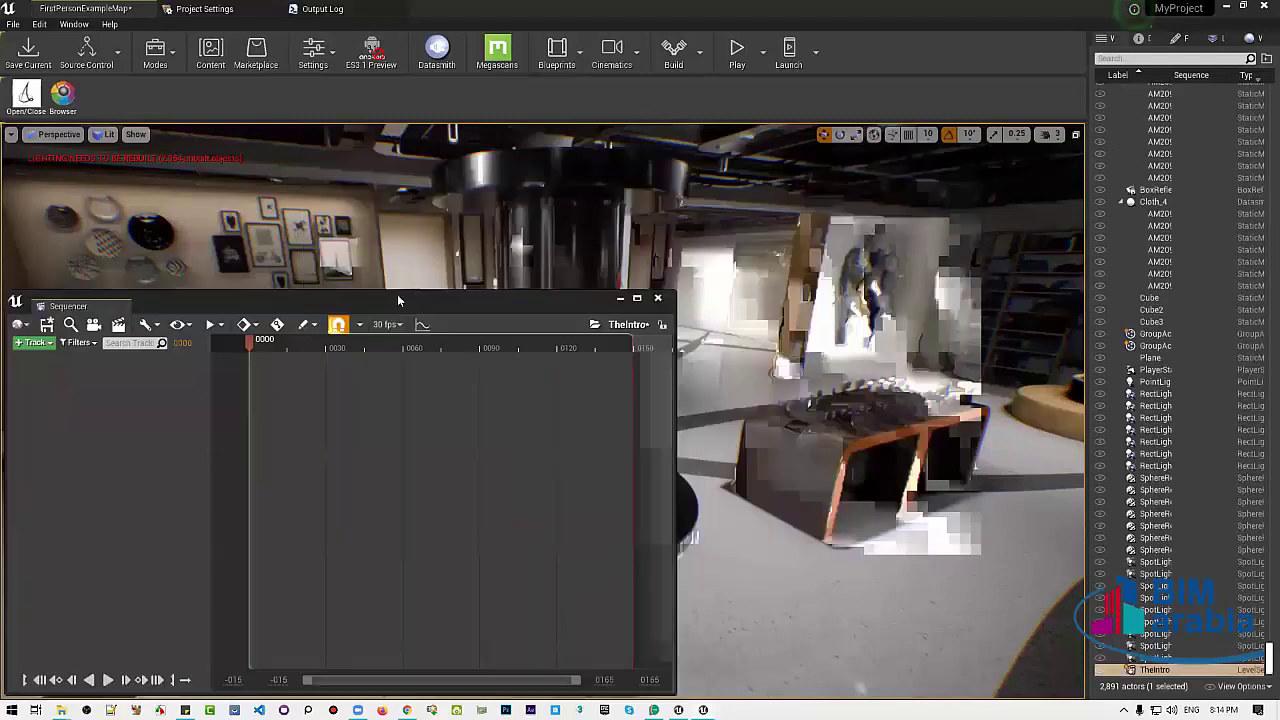
pyautogui.click(1172, 671)
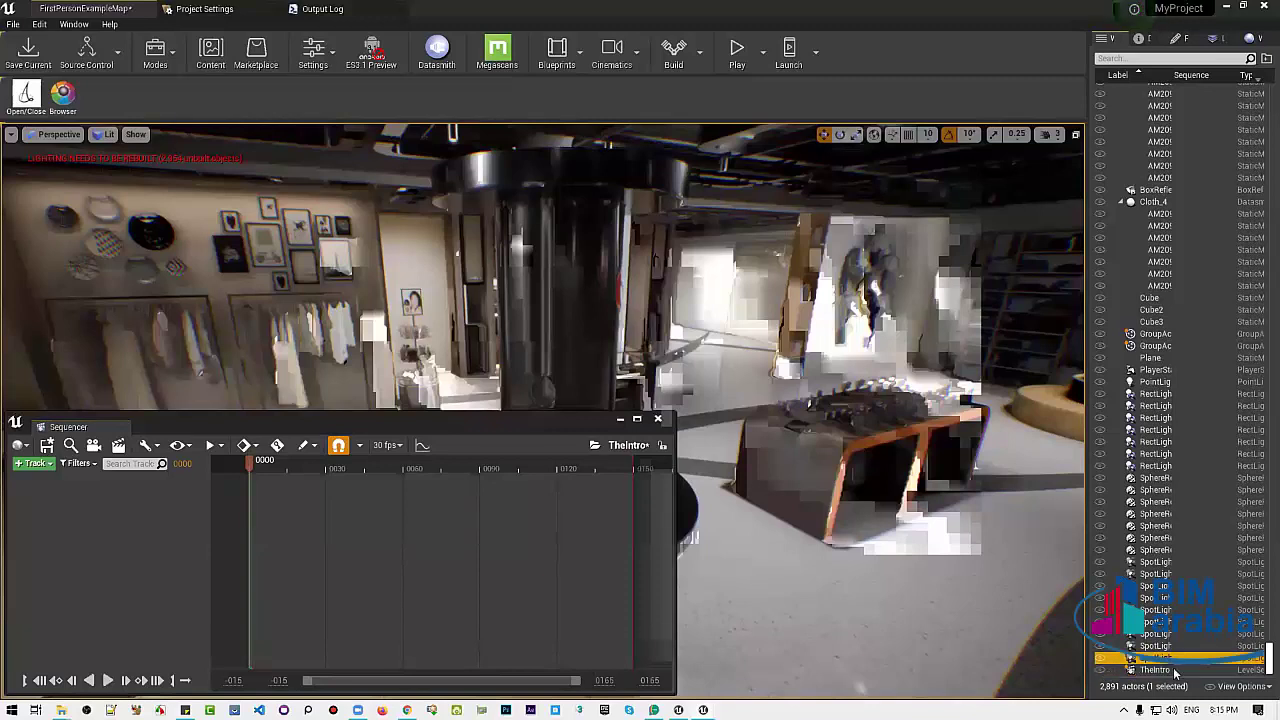
pyautogui.click(1172, 671)
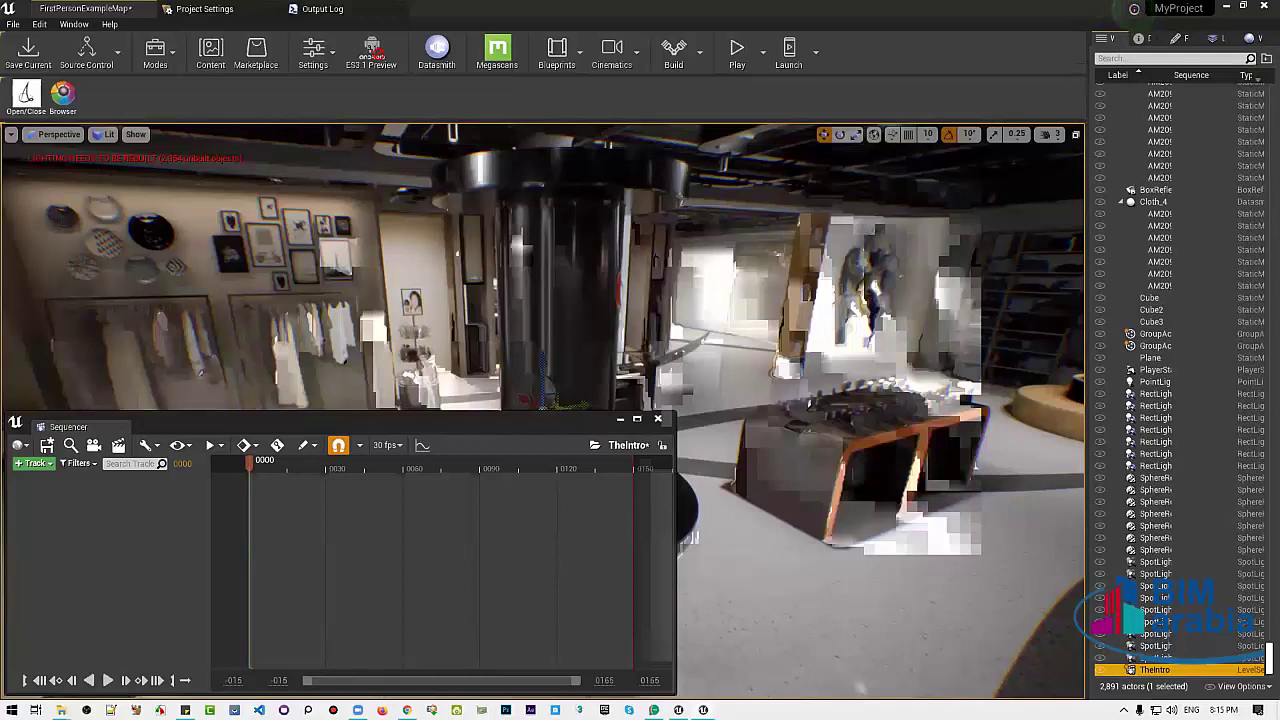
pyautogui.click(1262, 62)
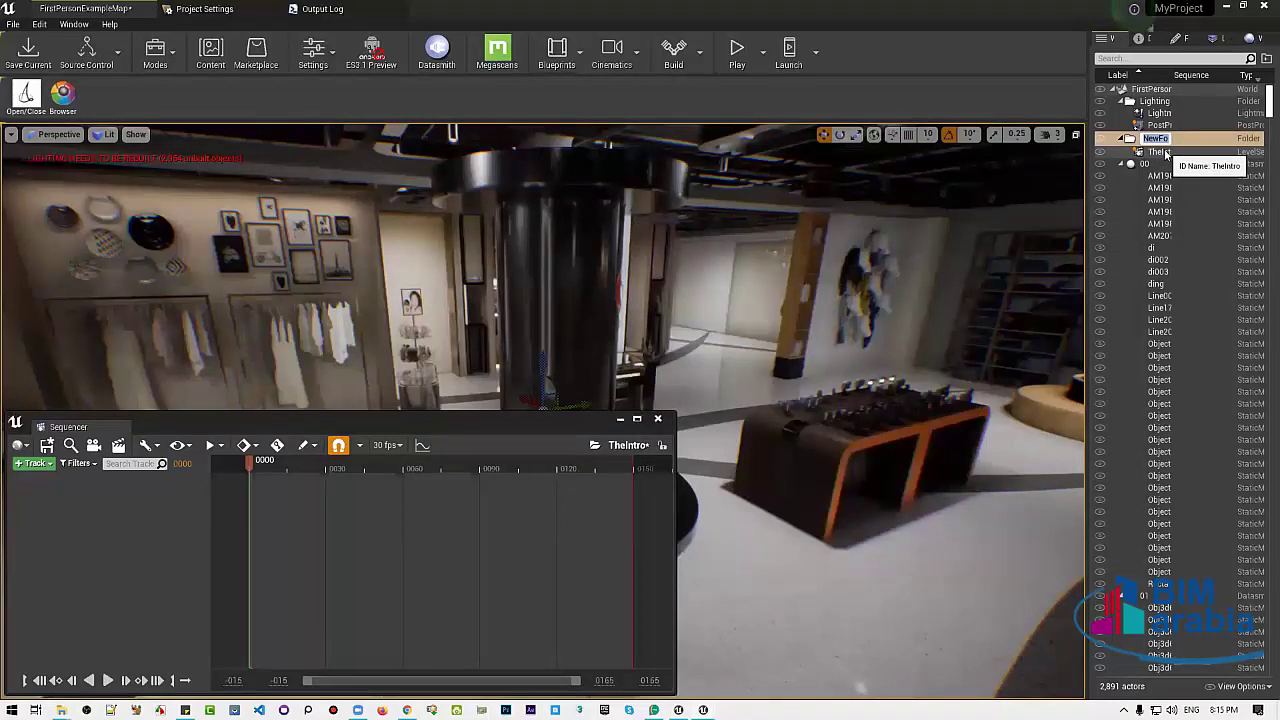
# Name the outliner folder IntroAniamtion and widen the Outliner panel and its Label column
pyautogui.write('Intro')
pyautogui.write('duction')
pyautogui.press('Return')
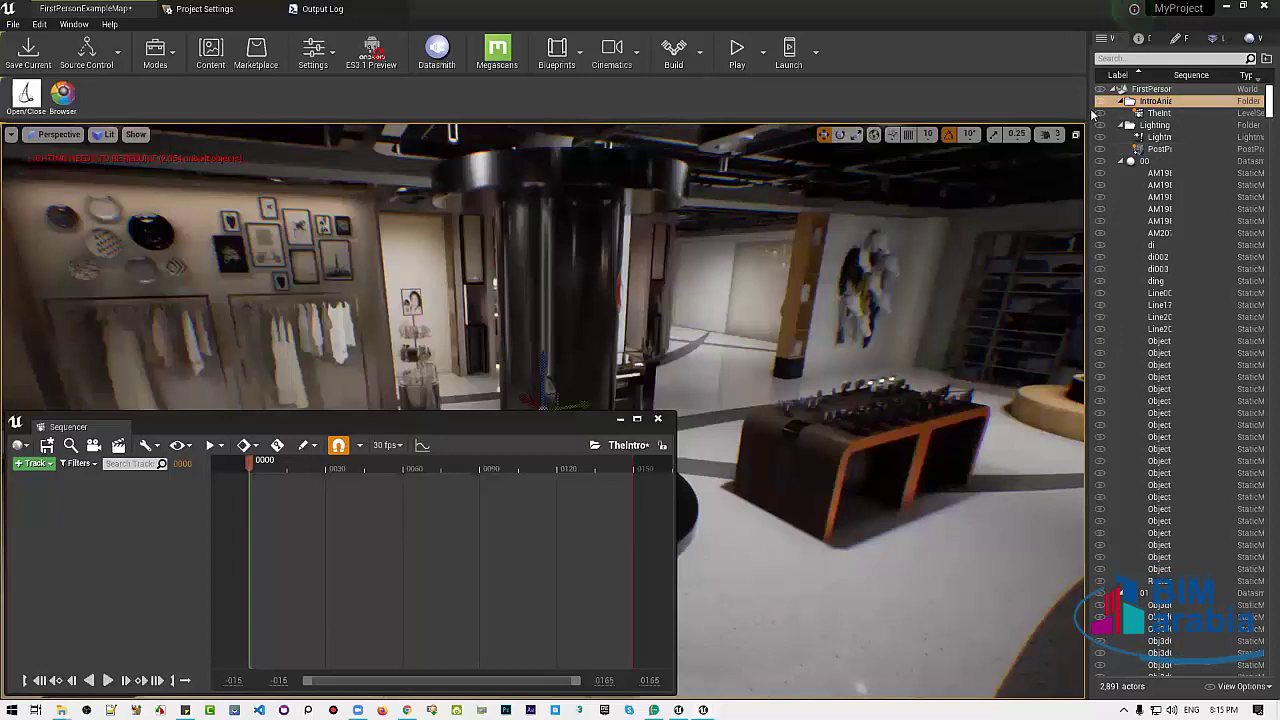
pyautogui.moveTo(1089, 111); pyautogui.dragTo(1055, 111)
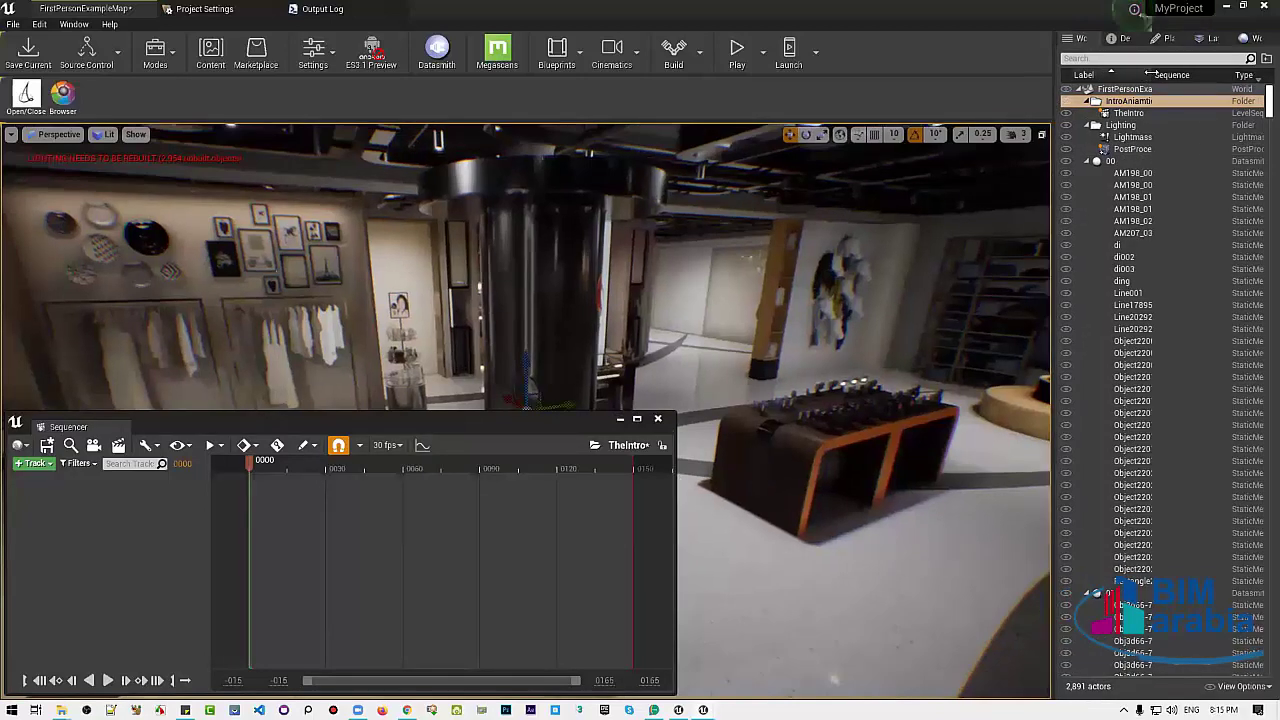
pyautogui.moveTo(1143, 75); pyautogui.dragTo(1166, 73)
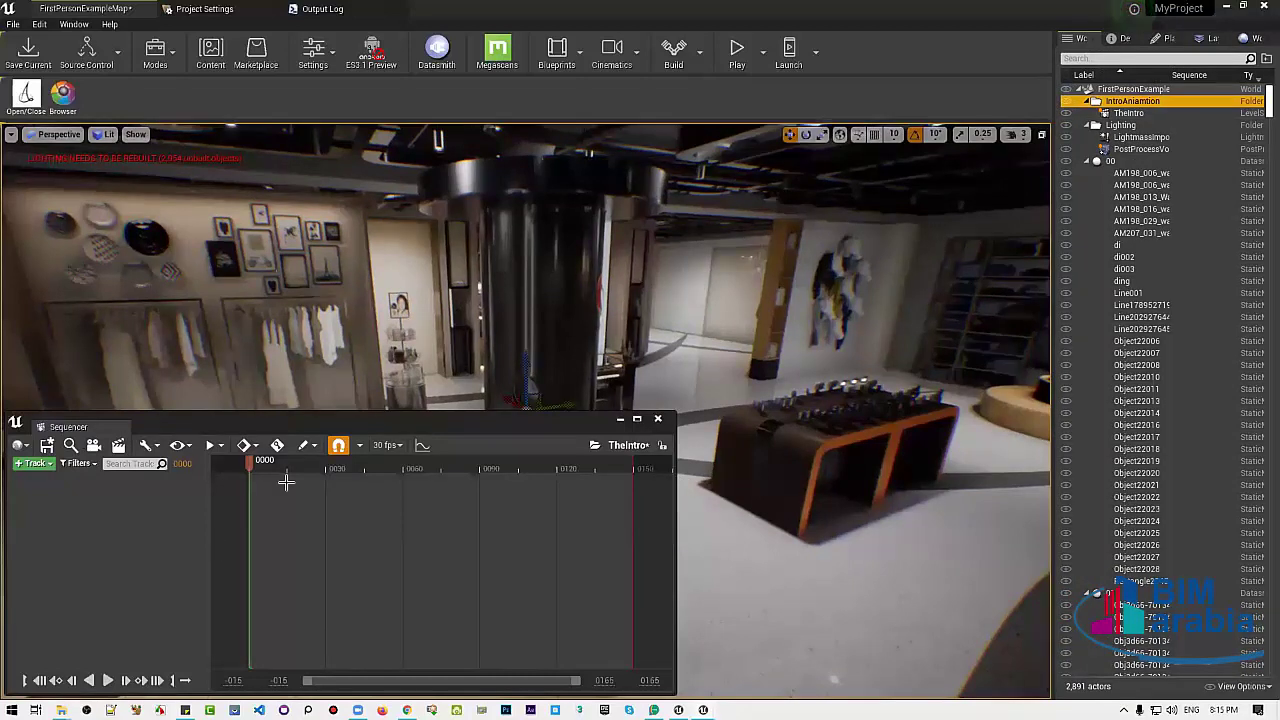
pyautogui.click(149, 522)
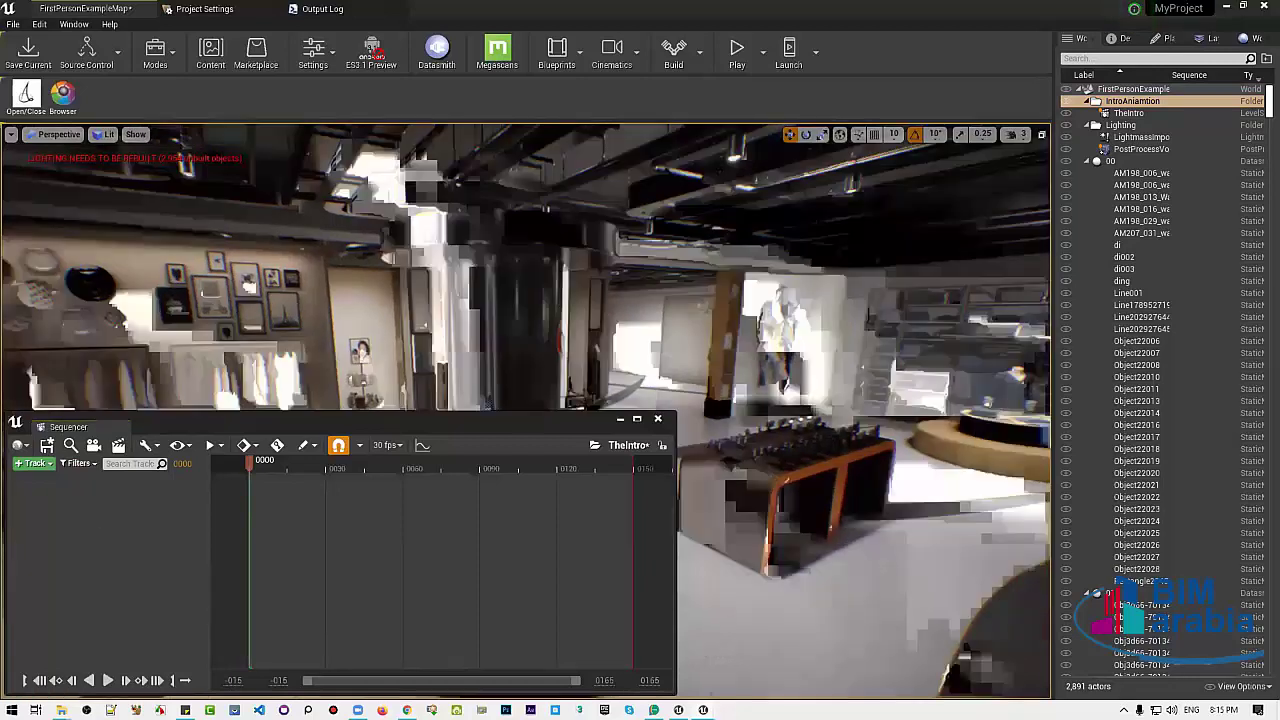
pyautogui.moveTo(760, 300); pyautogui.dragTo(760, 240, button='right')
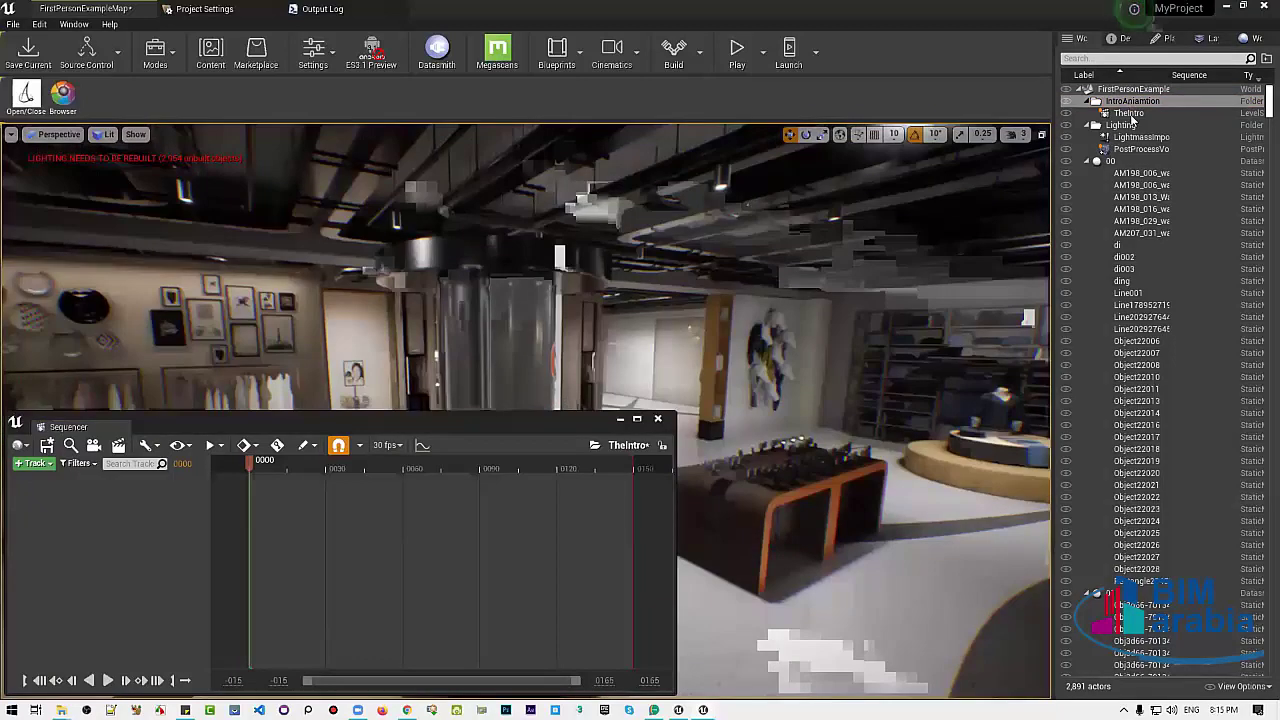
# Select TheIntro in the World Outliner and move the Sequencer window higher
pyautogui.click(1130, 114)
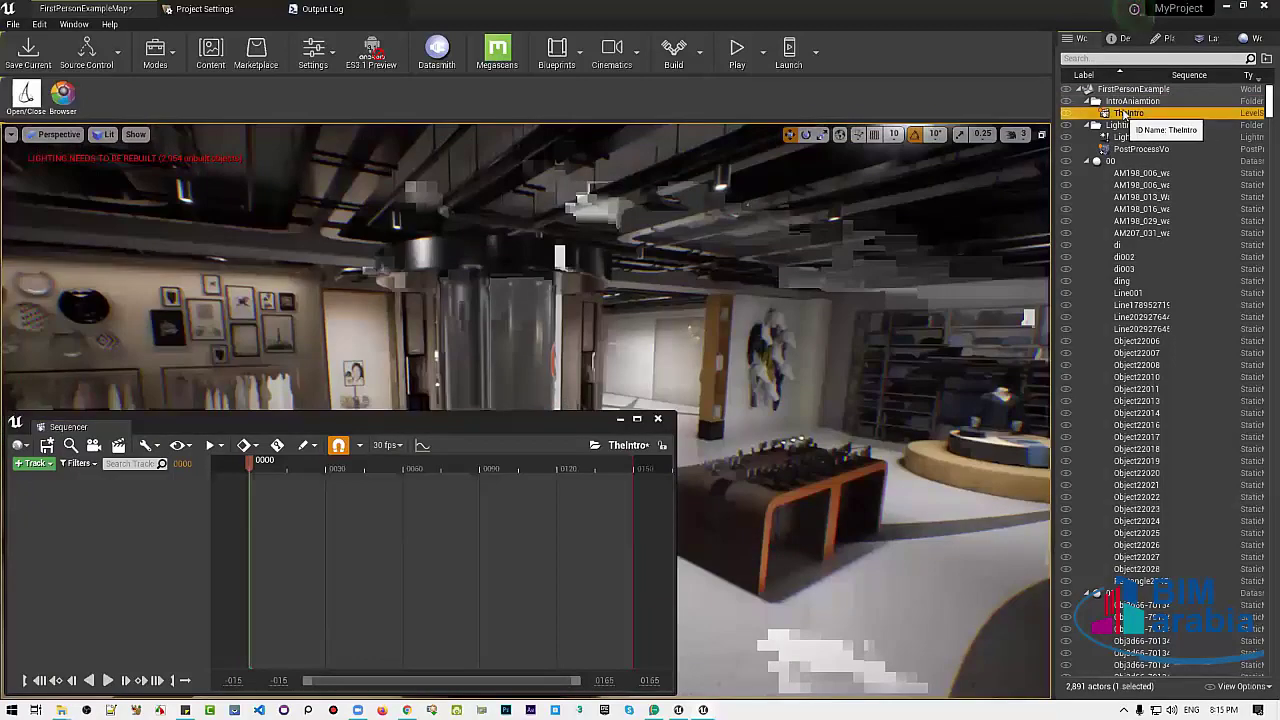
pyautogui.click(1122, 102)
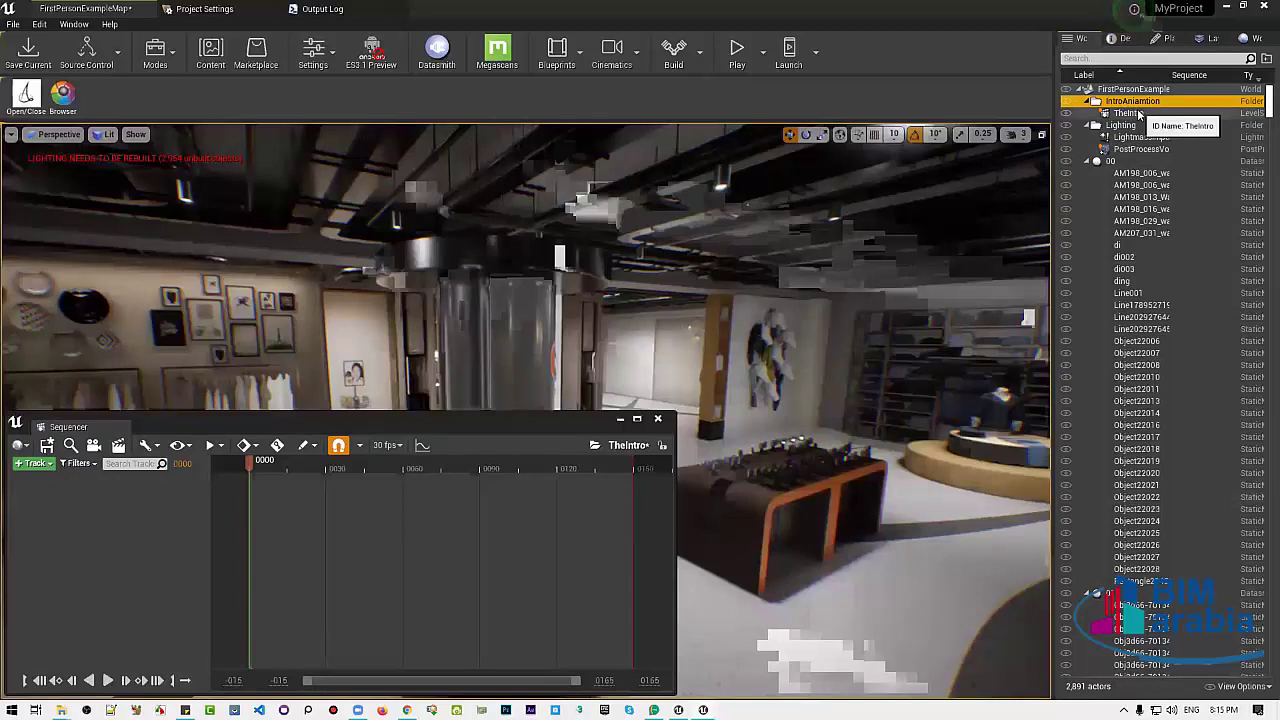
pyautogui.click(1137, 115)
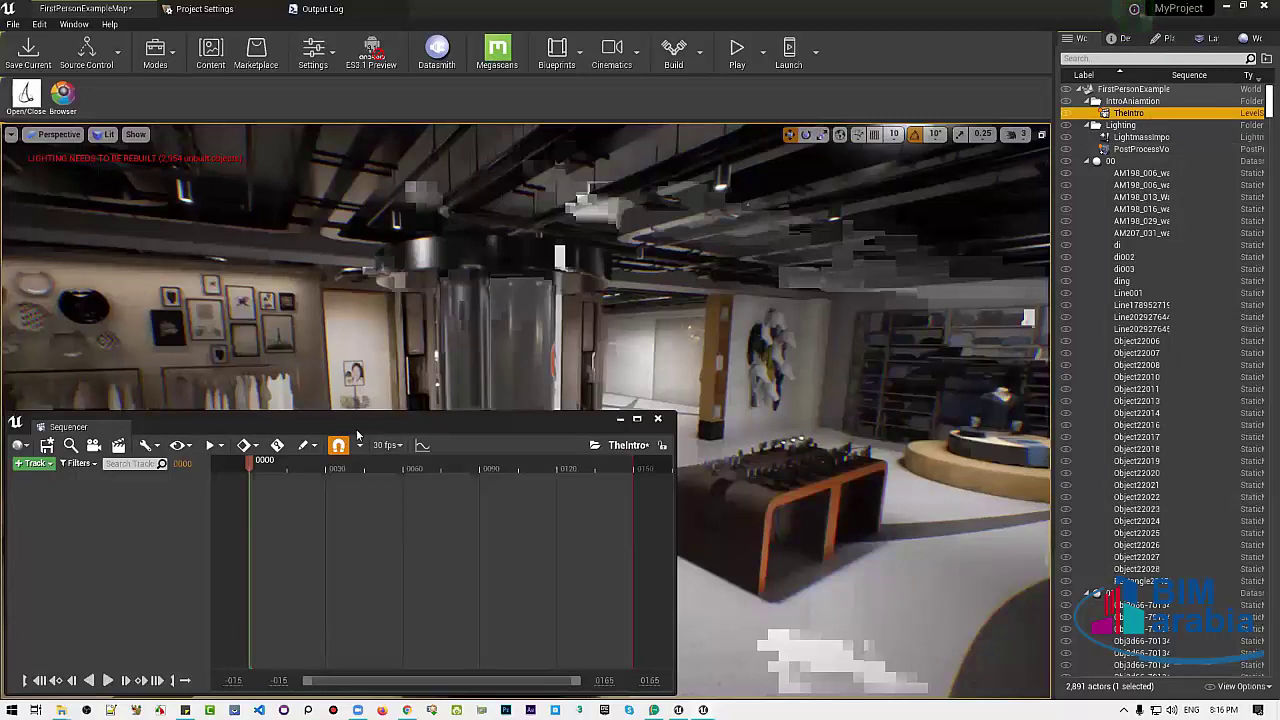
pyautogui.moveTo(373, 427); pyautogui.dragTo(411, 272)
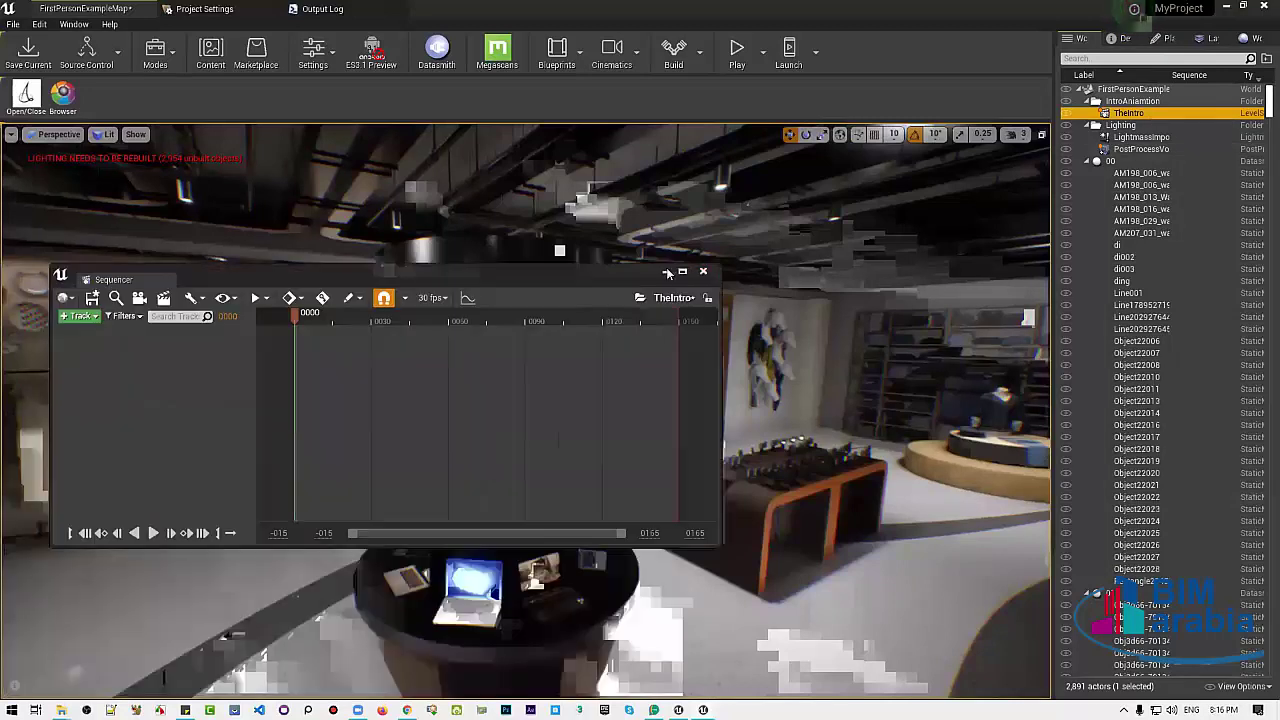
pyautogui.click(432, 342)
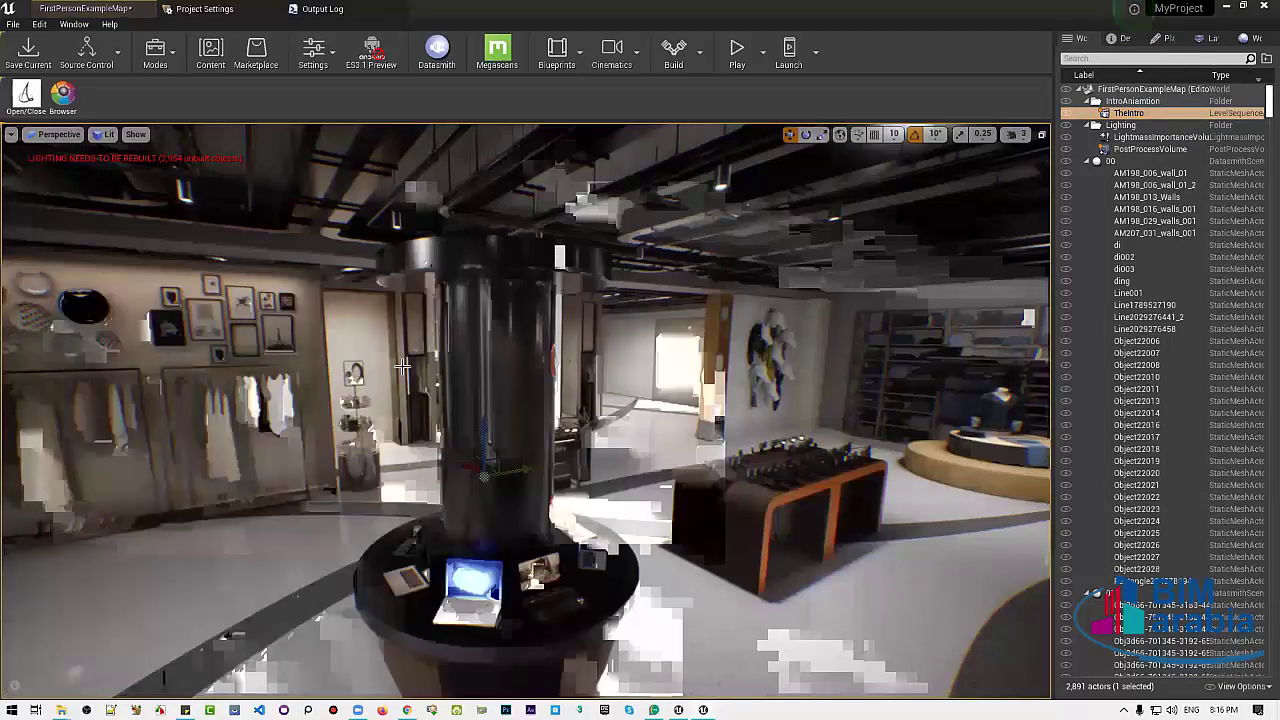
# Open TheIntro in the Sequencer through Edit TheIntro, then close the Sequencer
pyautogui.click(1141, 114)
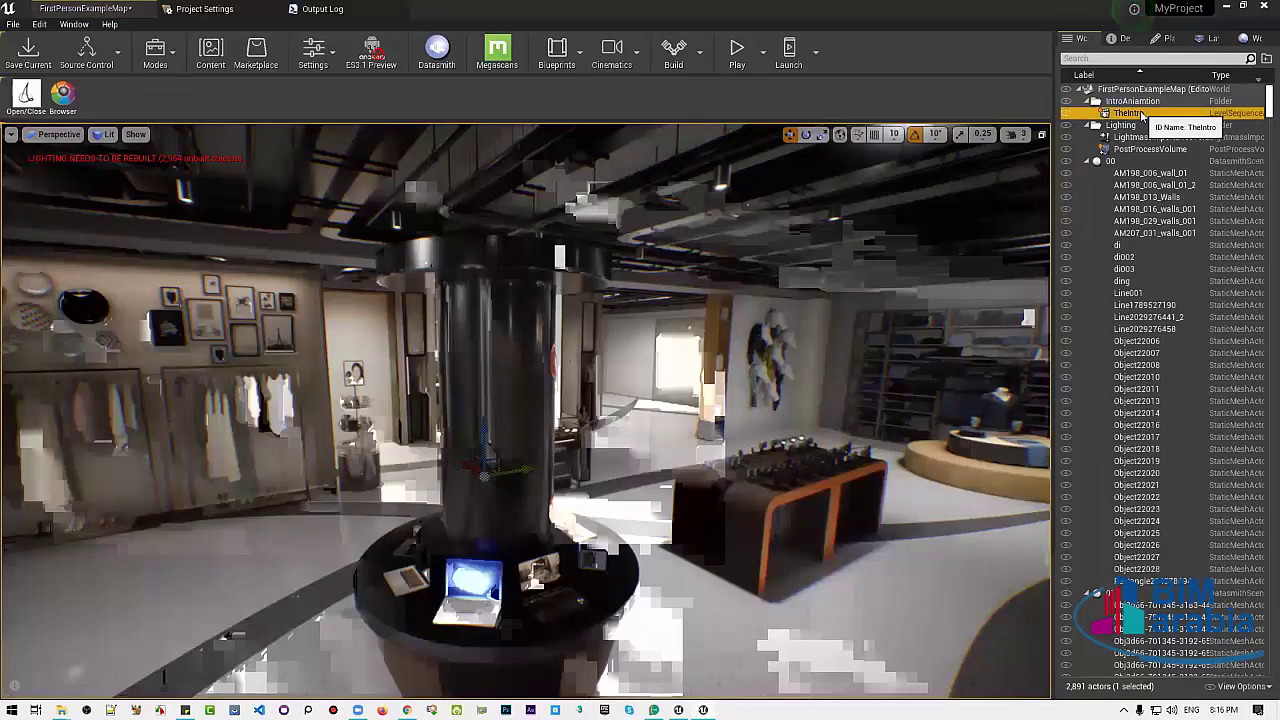
pyautogui.rightClick(1141, 114)
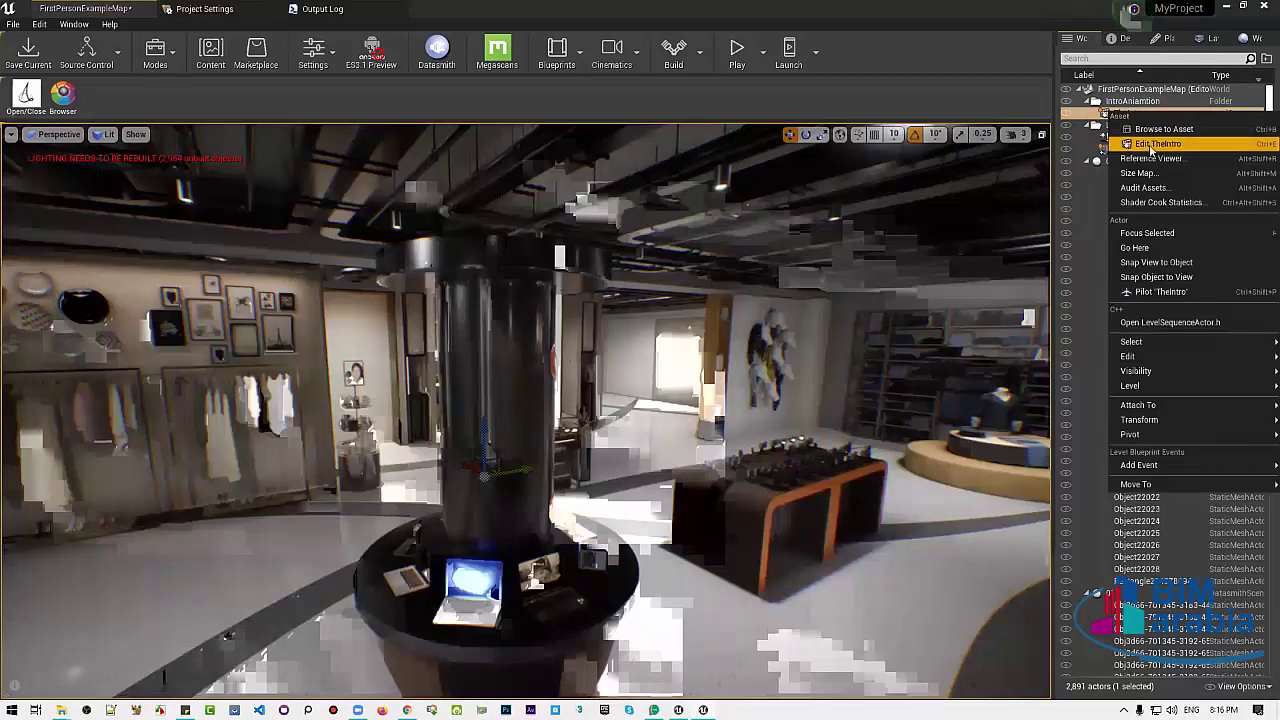
pyautogui.click(626, 226)
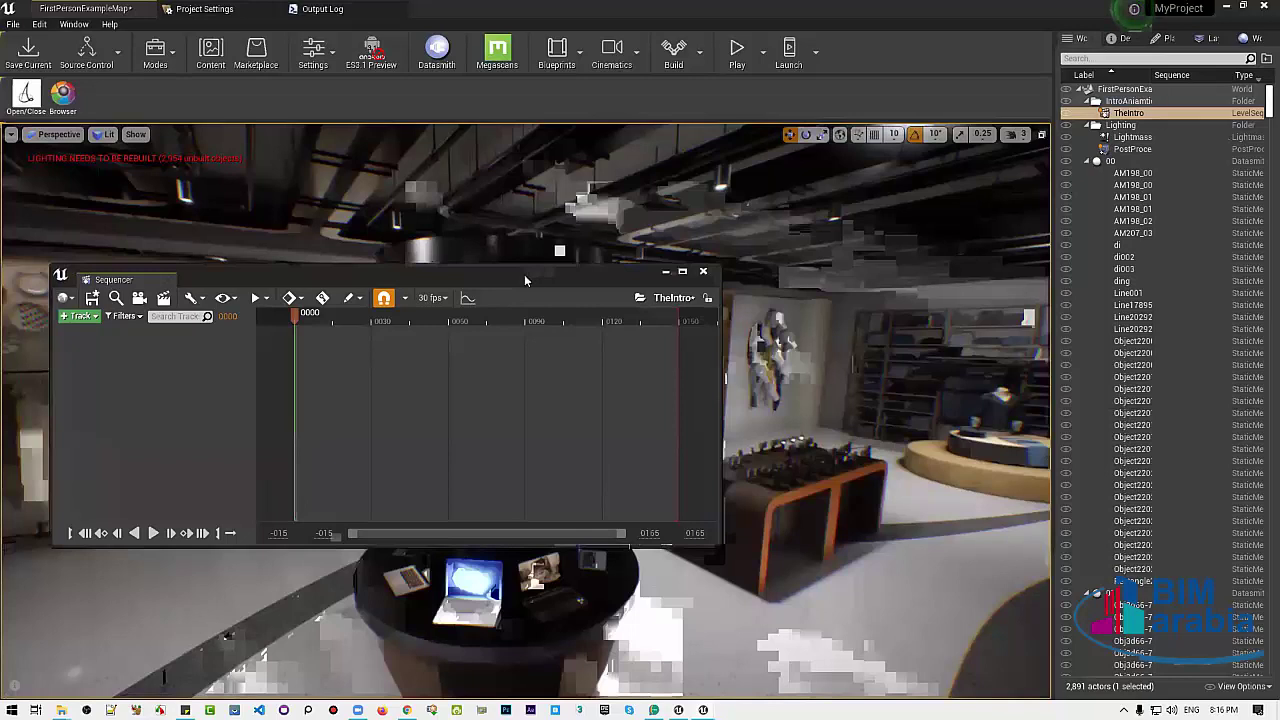
pyautogui.moveTo(524, 274); pyautogui.dragTo(415, 263)
pyautogui.click(597, 266)
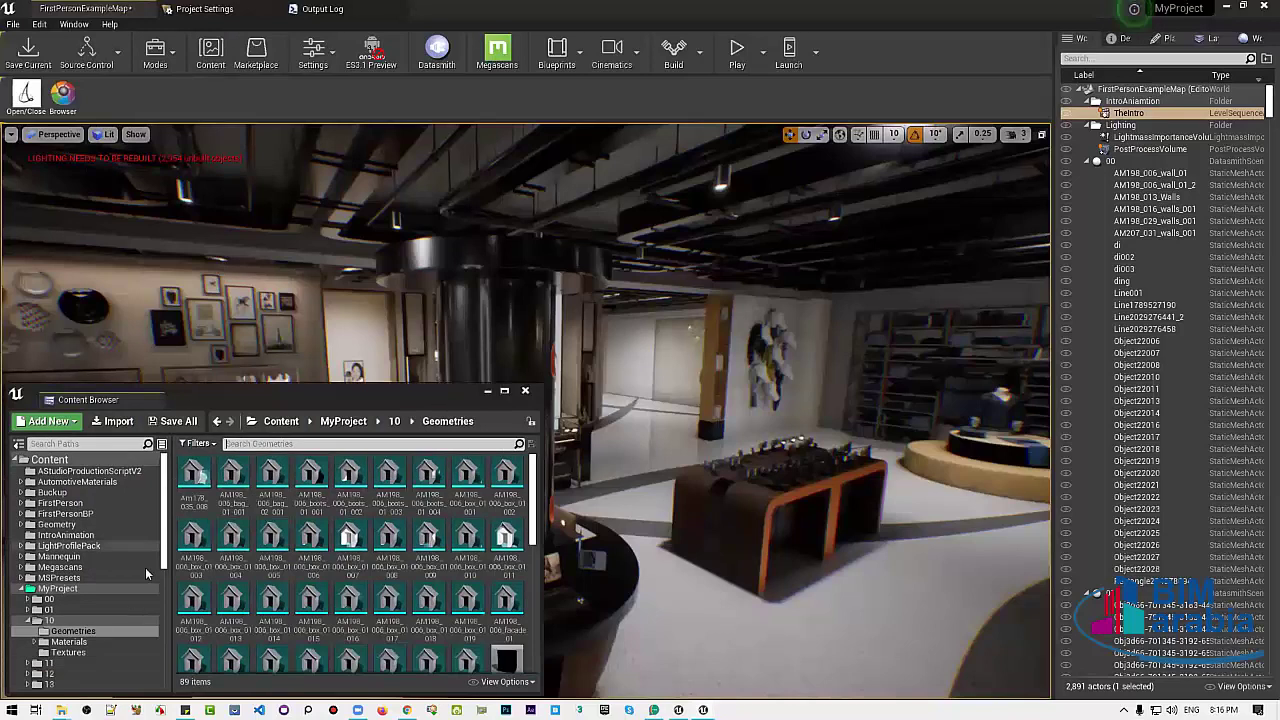
# Enlarge the Content Browser and browse from MyProject to the IntroAnimation folder
pyautogui.doubleClick(57, 588)
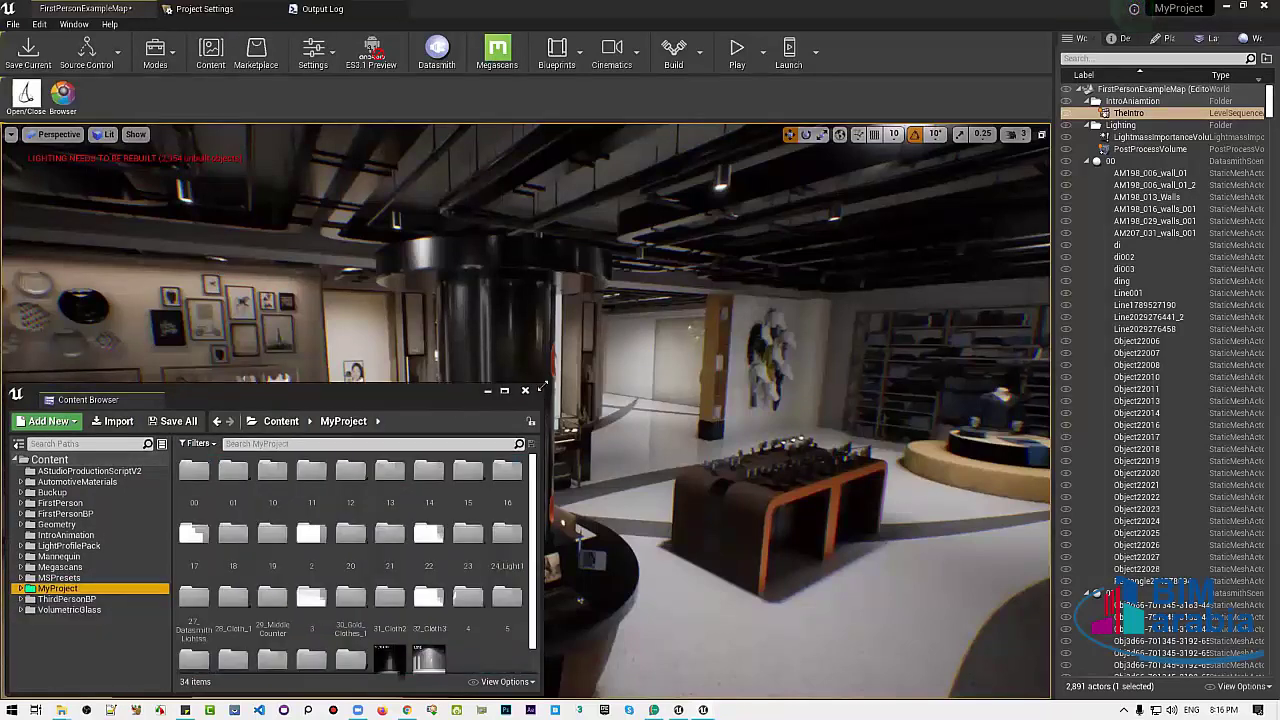
pyautogui.moveTo(543, 386); pyautogui.dragTo(737, 246)
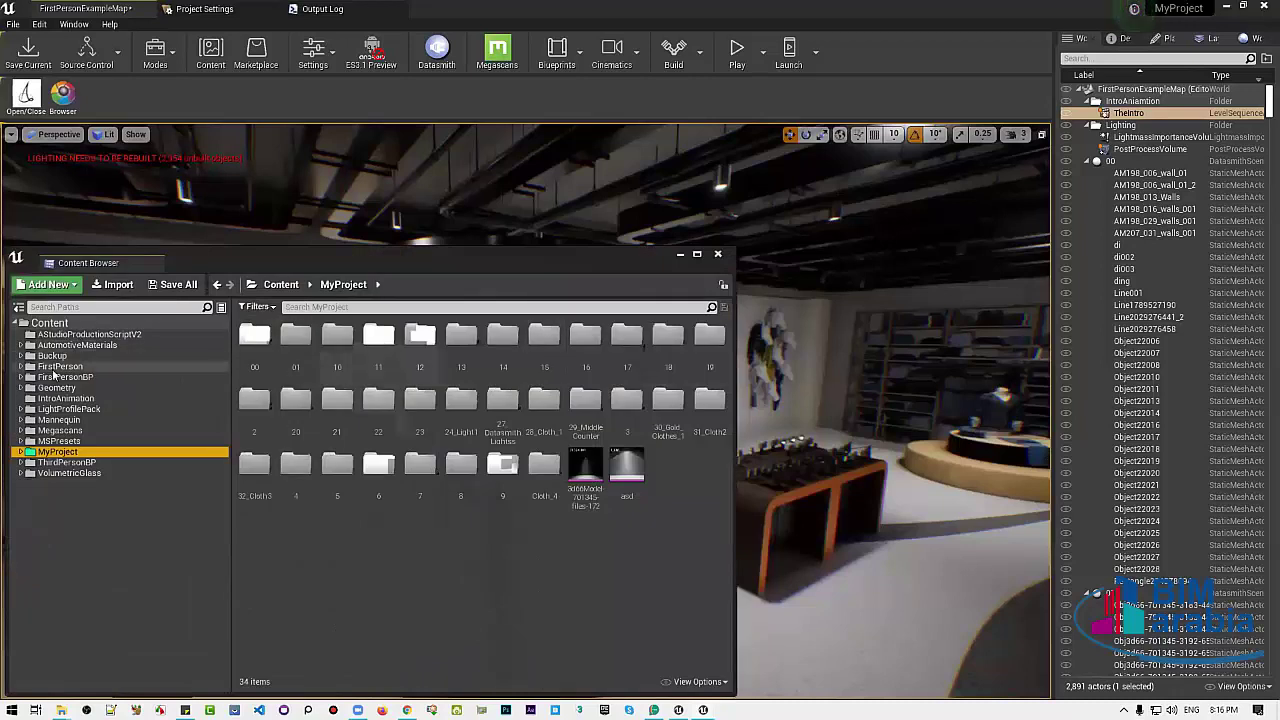
pyautogui.click(68, 399)
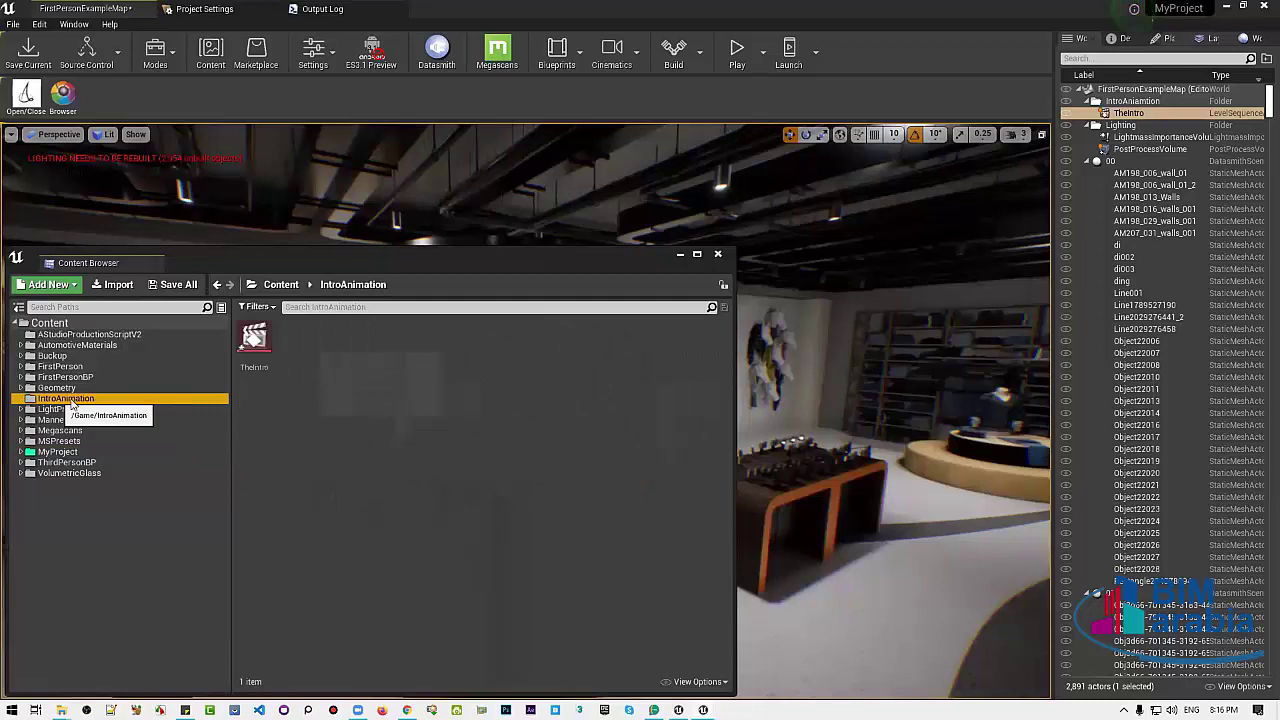
# Give the IntroAnimation folder a new magenta colour via Set Color
pyautogui.rightClick(94, 398)
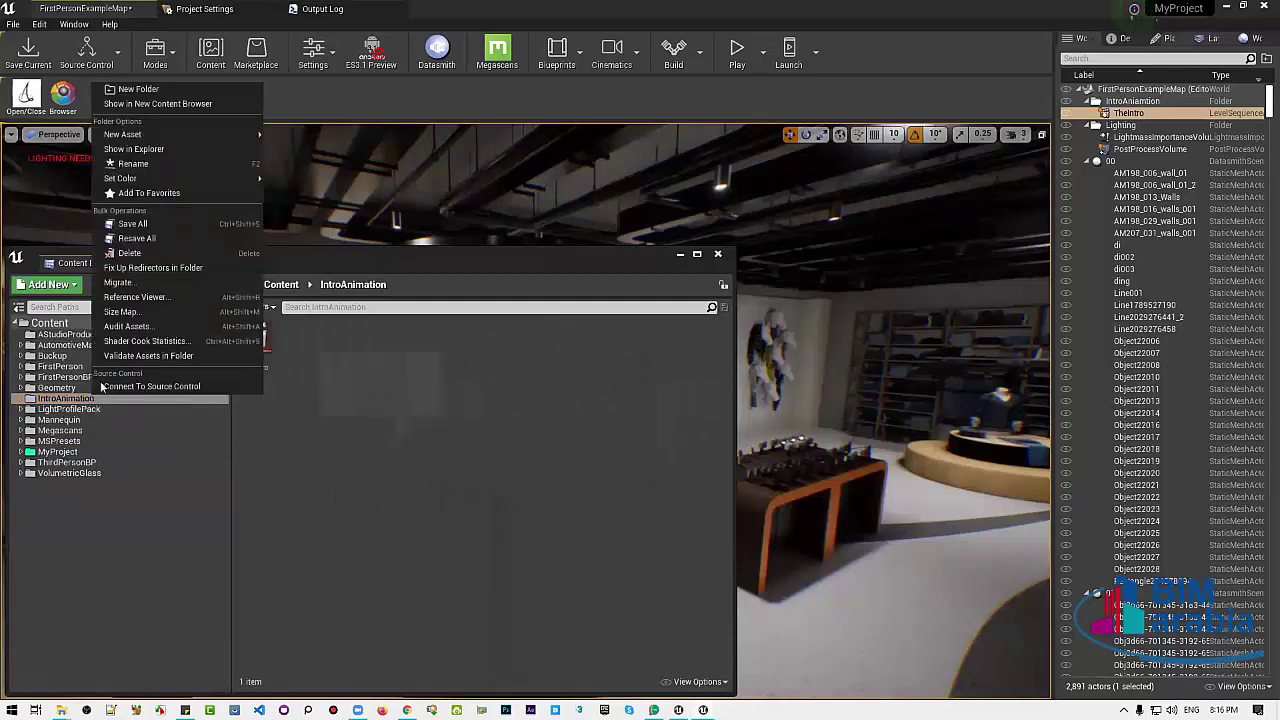
pyautogui.moveTo(153, 178)
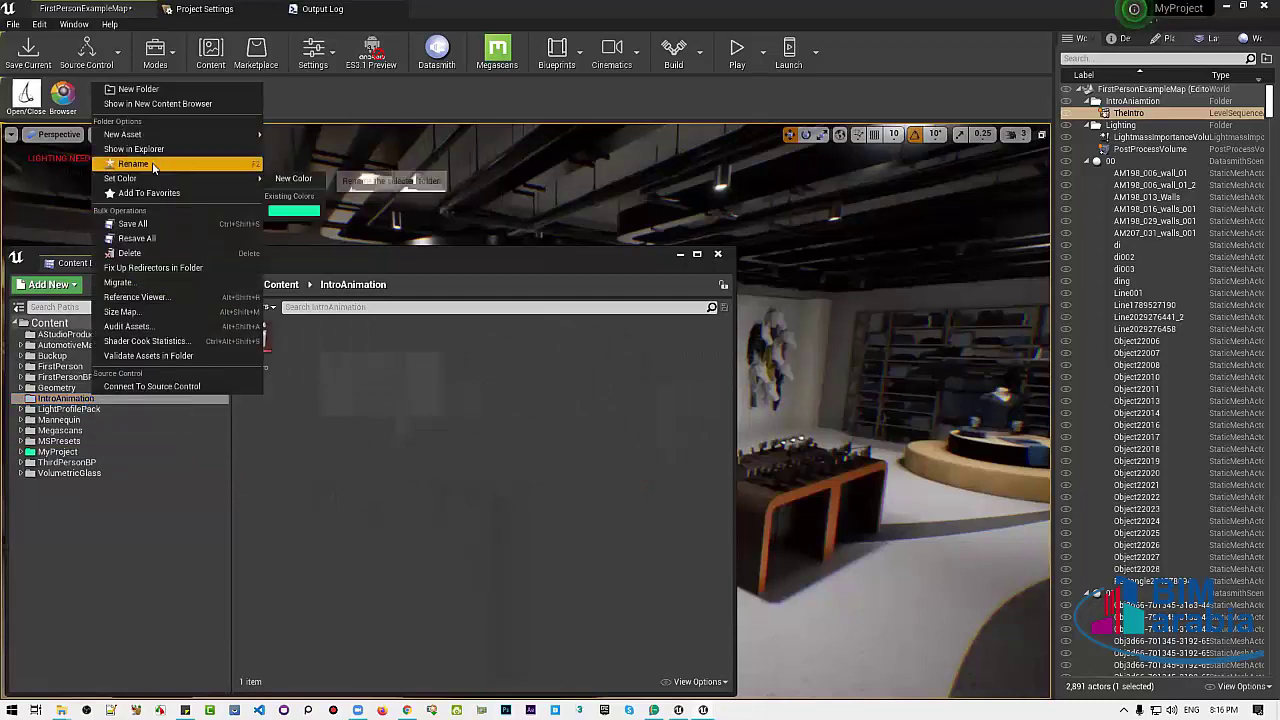
pyautogui.click(316, 182)
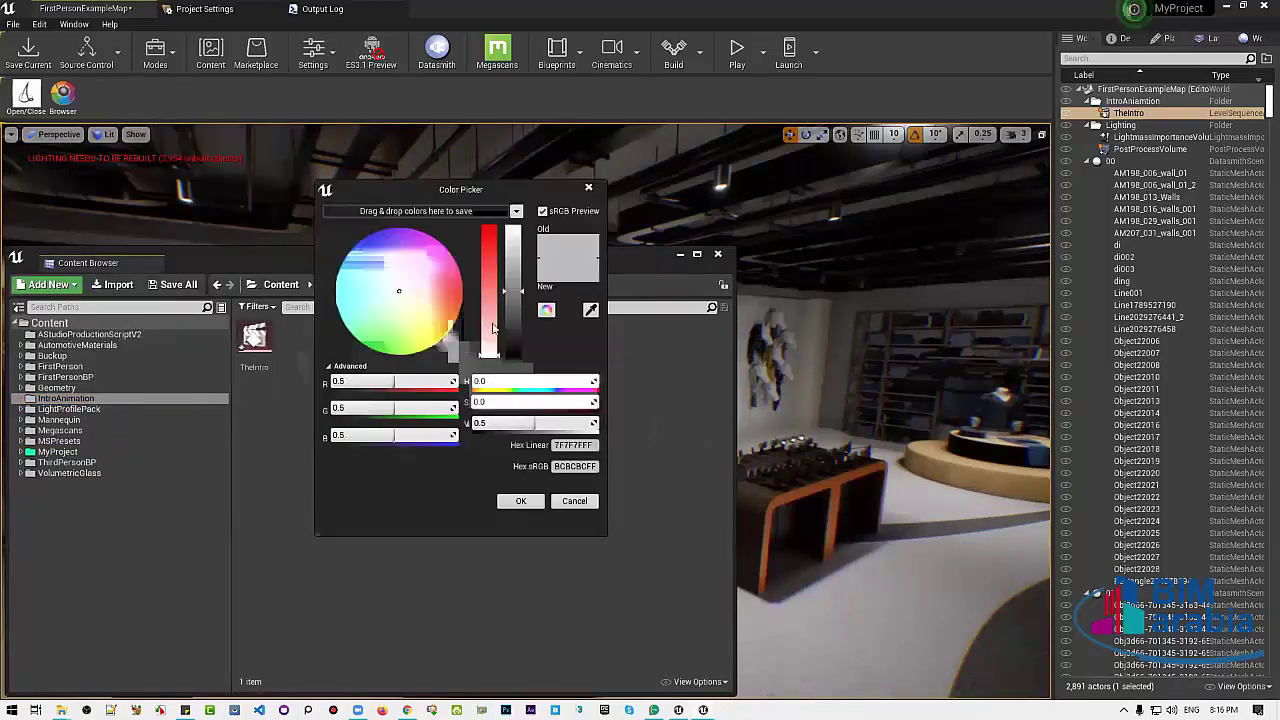
pyautogui.click(520, 501)
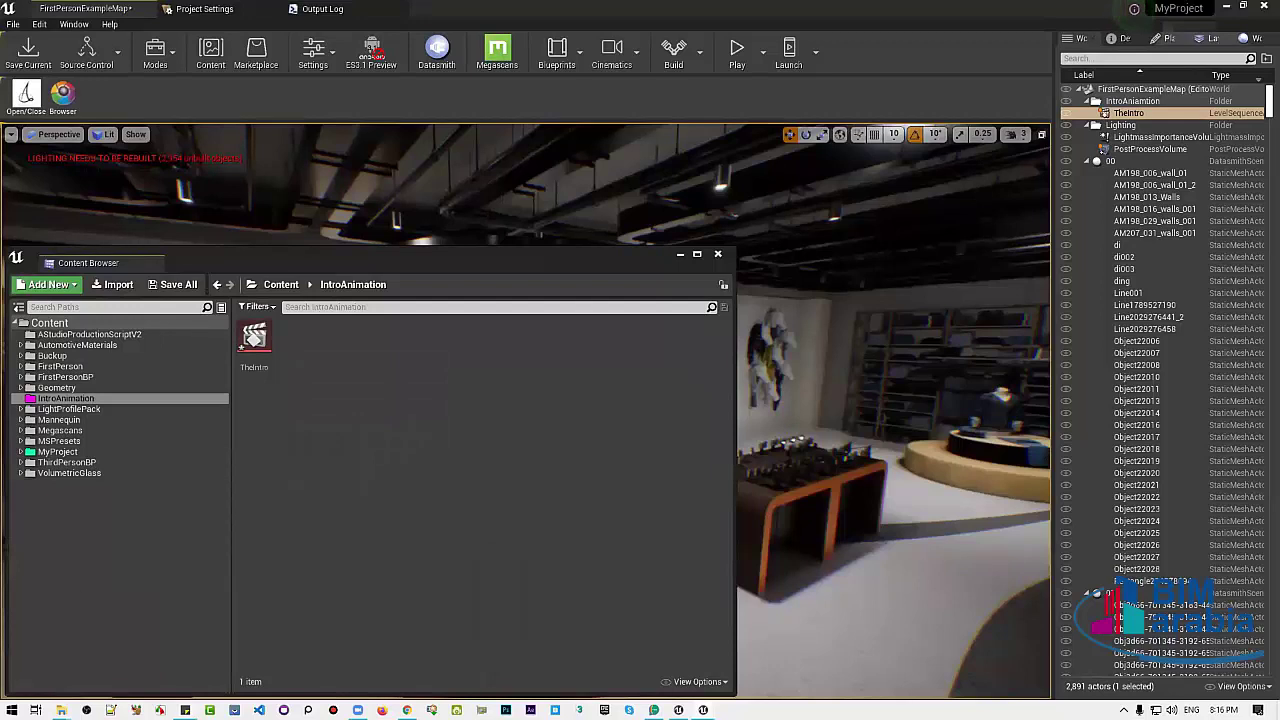
pyautogui.moveTo(185, 710)
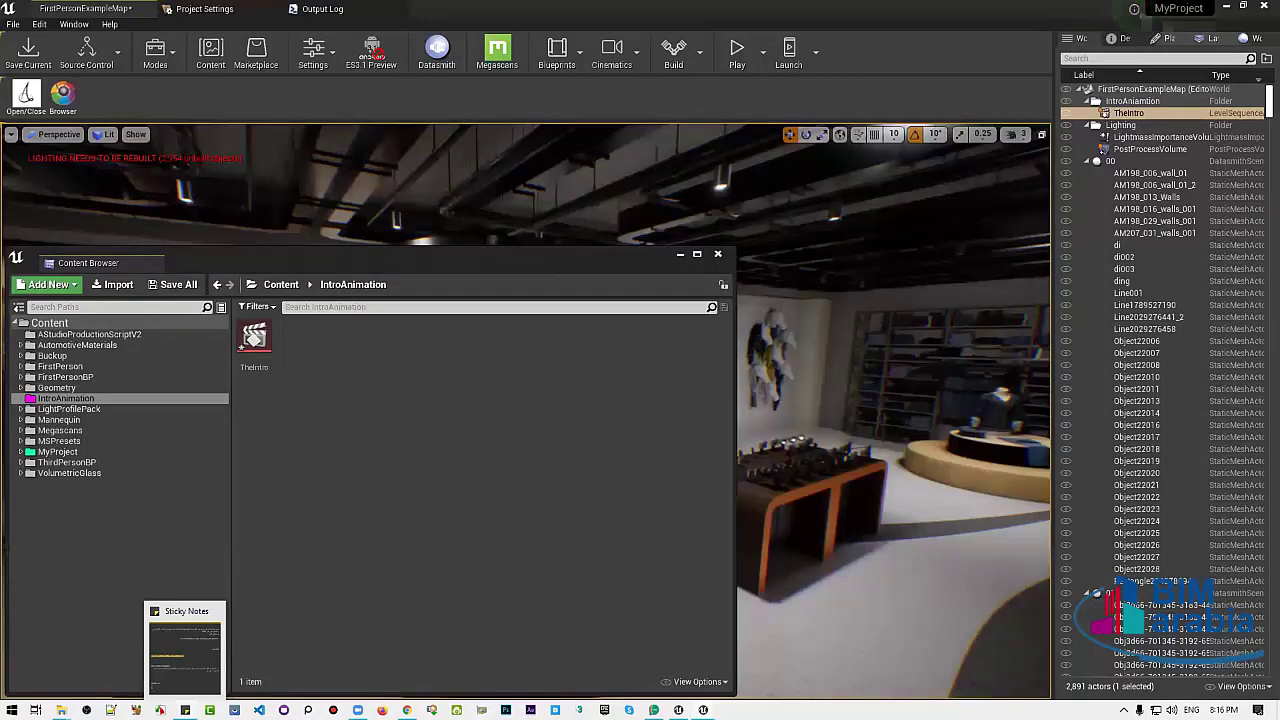
# Bring up Sticky Notes, start a new blank note, then move and enlarge the existing Android note
pyautogui.click(185, 655)
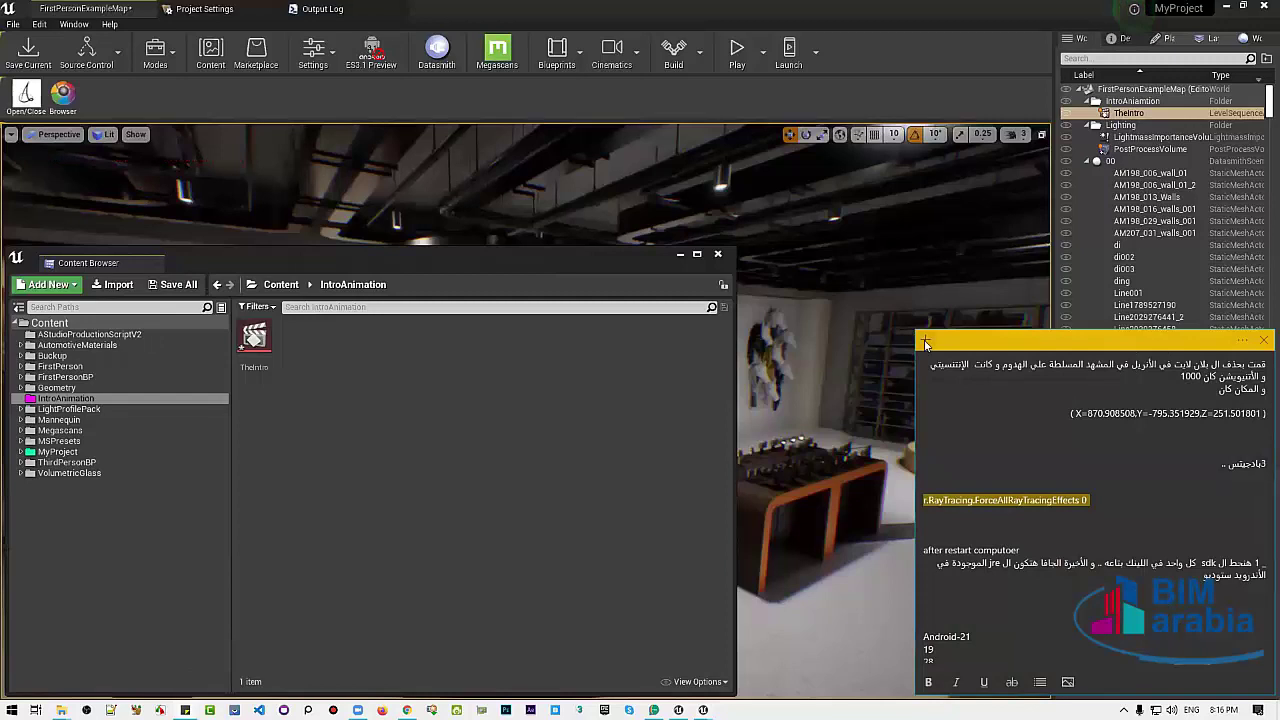
pyautogui.hotkey('ctrl', 'n')
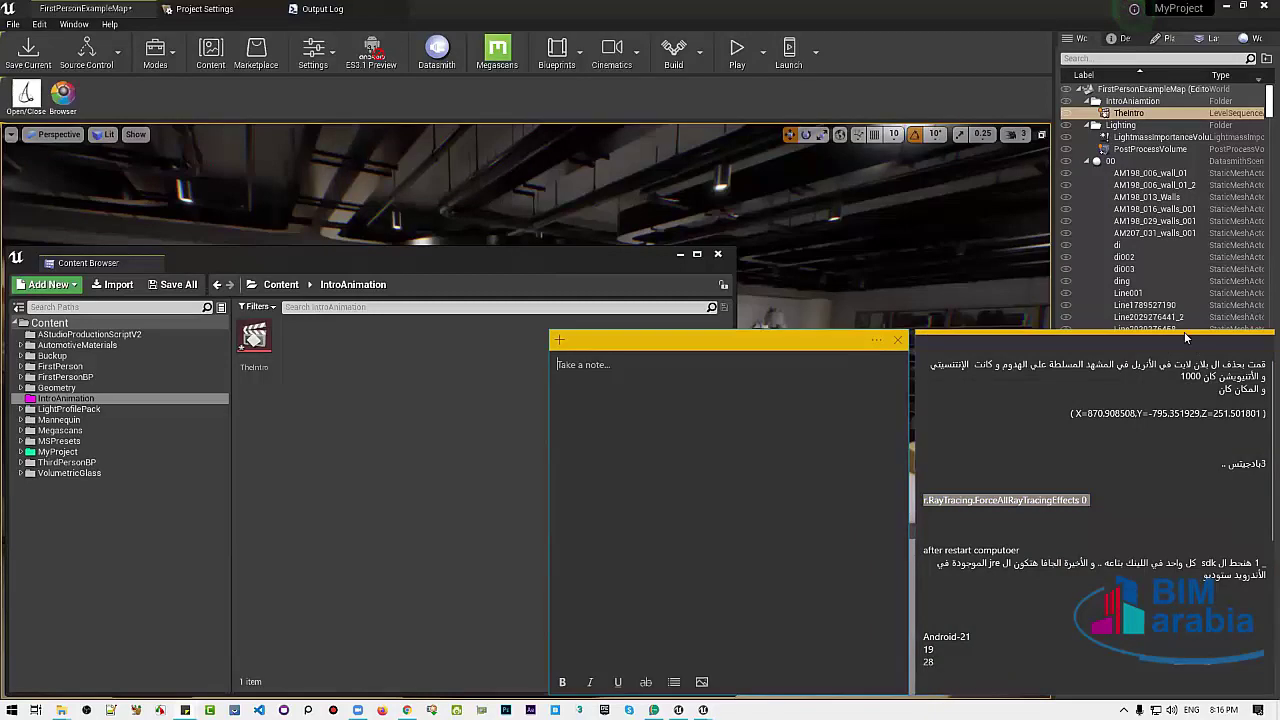
pyautogui.click(1182, 338)
pyautogui.moveTo(936, 158); pyautogui.dragTo(946, 156)
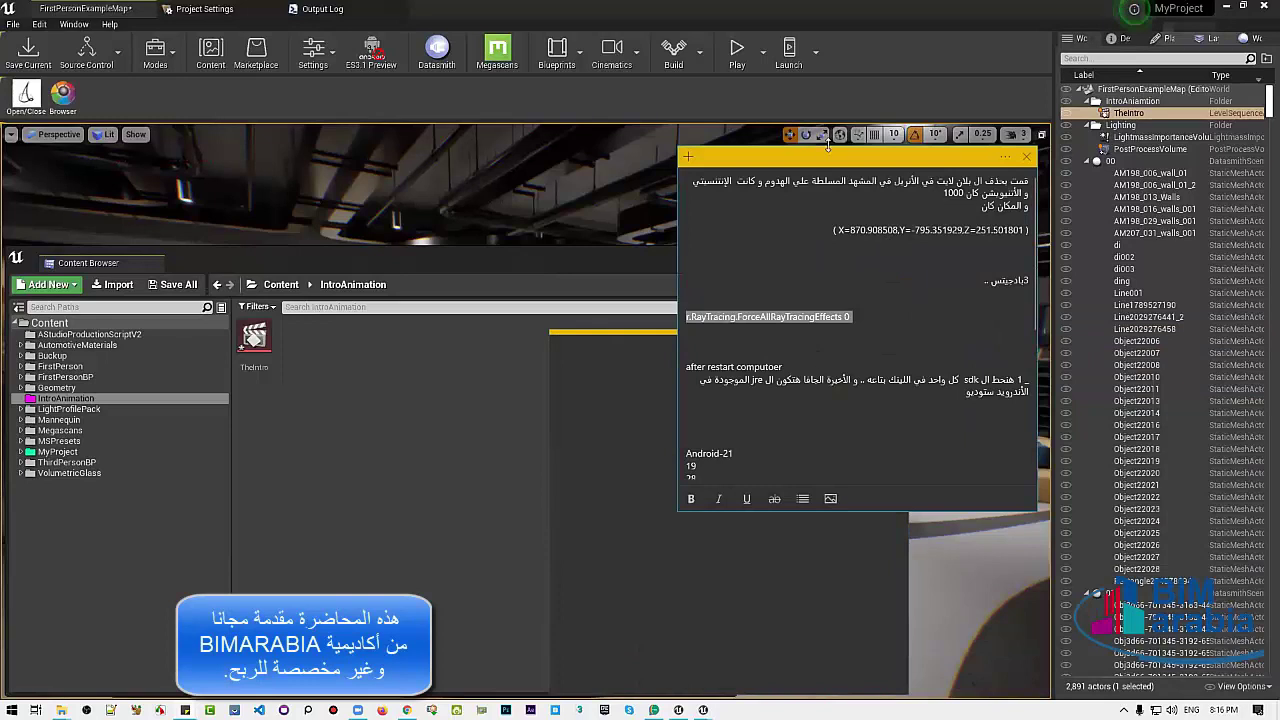
pyautogui.moveTo(818, 149); pyautogui.dragTo(818, 64)
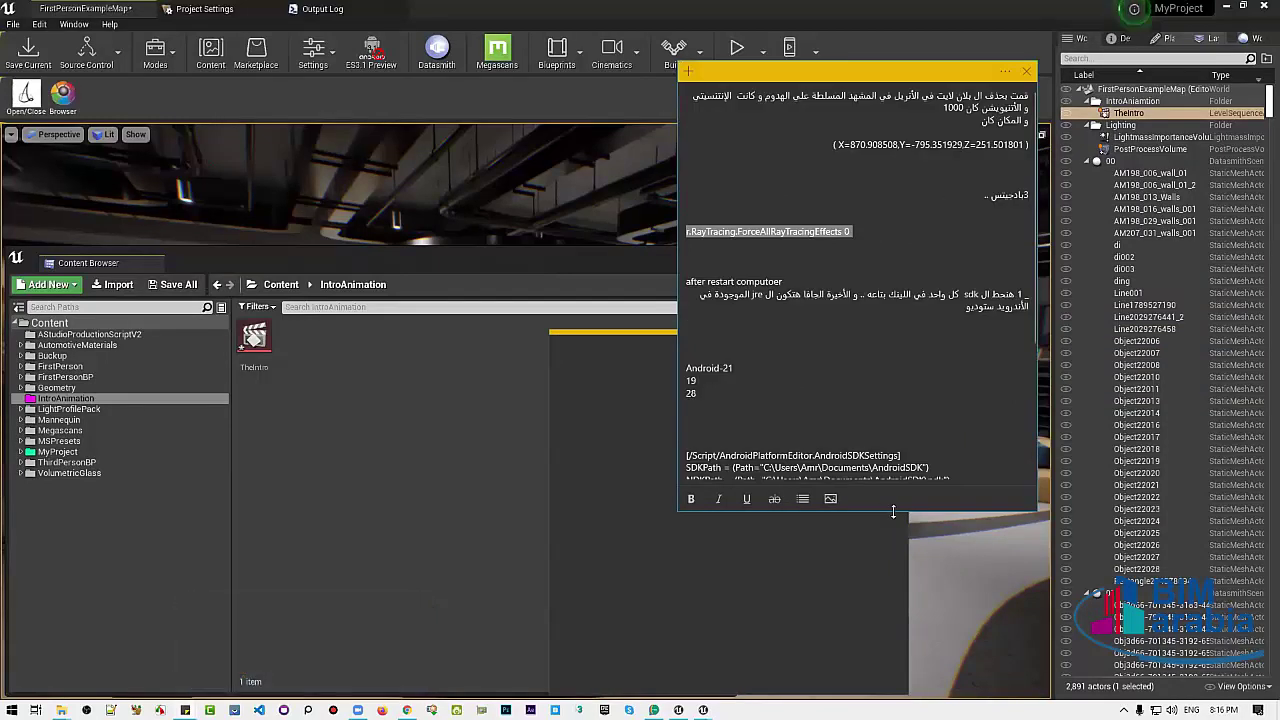
pyautogui.moveTo(893, 511); pyautogui.dragTo(893, 641)
# Insert blank lines after the 28 line and return to the note via a 'note' Start search
pyautogui.click(806, 412)
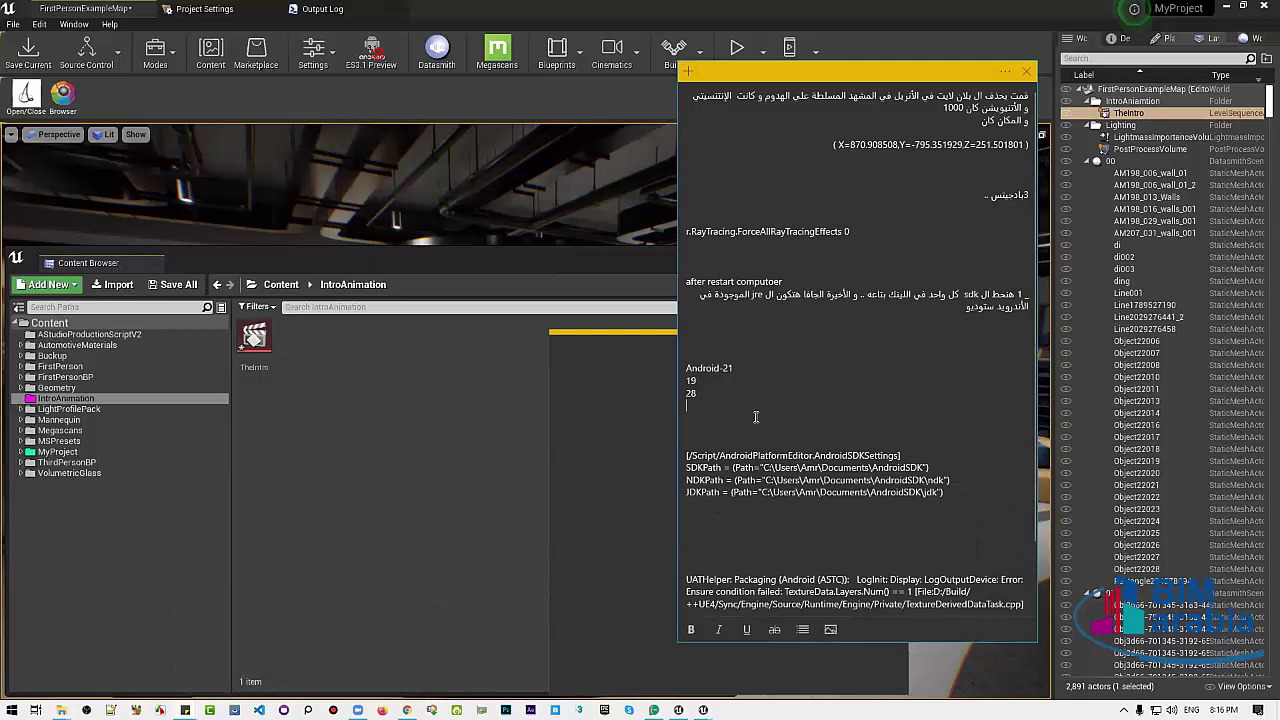
pyautogui.press('Return')
pyautogui.press('Return')
pyautogui.press('Return')
pyautogui.press('Return')
pyautogui.press('Return')
pyautogui.press('Return')
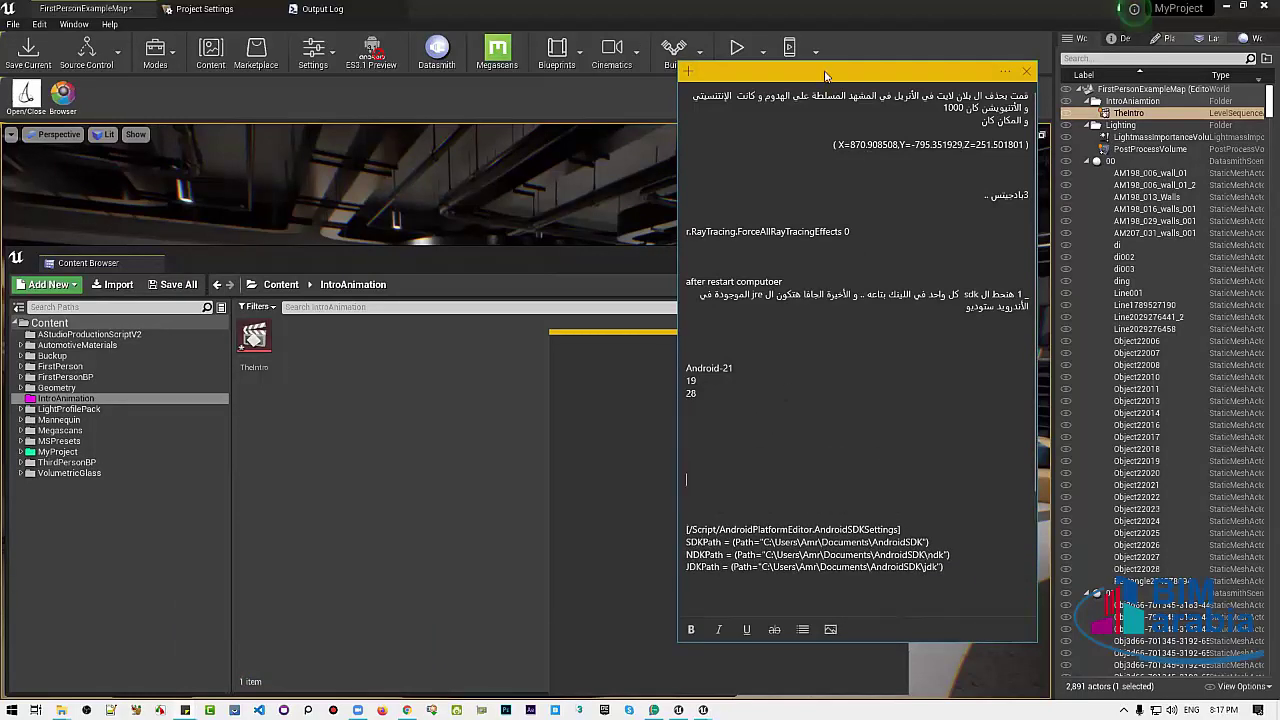
pyautogui.moveTo(826, 76); pyautogui.dragTo(795, 90)
pyautogui.click(12, 710)
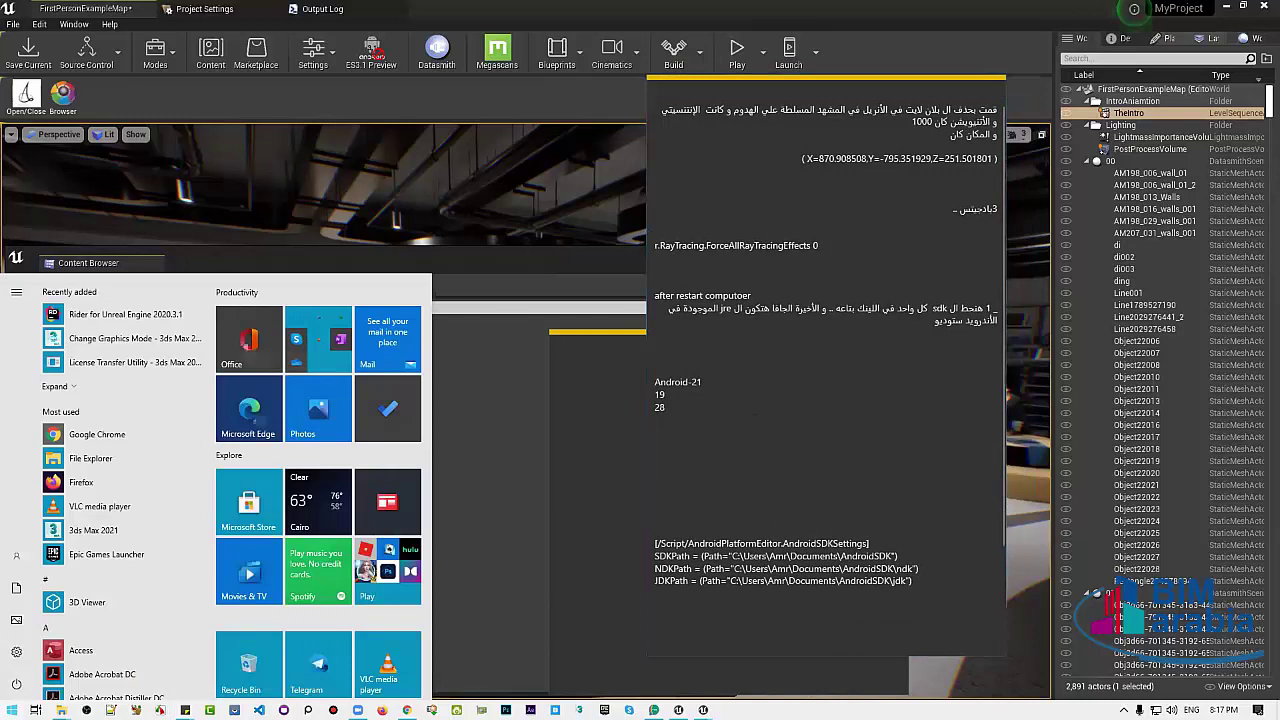
pyautogui.write('note')
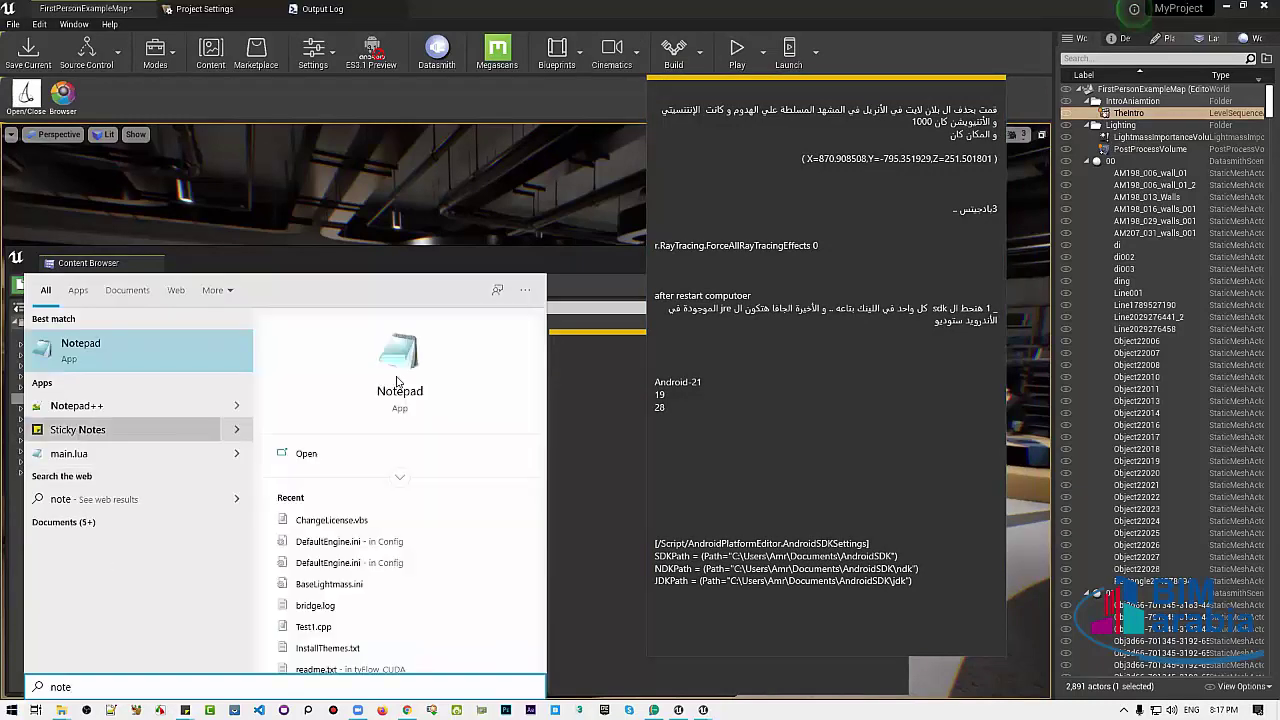
pyautogui.click(762, 257)
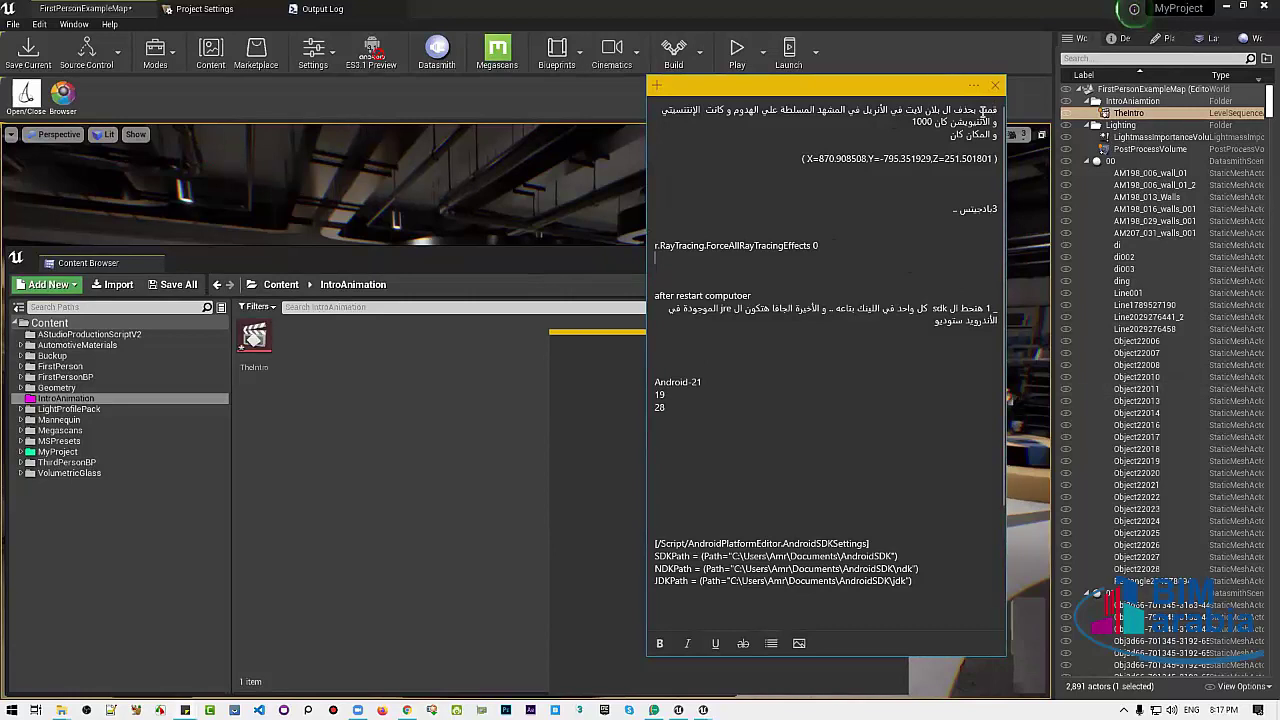
# Look over the note's contents, selecting the first Arabic line and scrolling through the log lines
pyautogui.moveTo(998, 110); pyautogui.dragTo(688, 150)
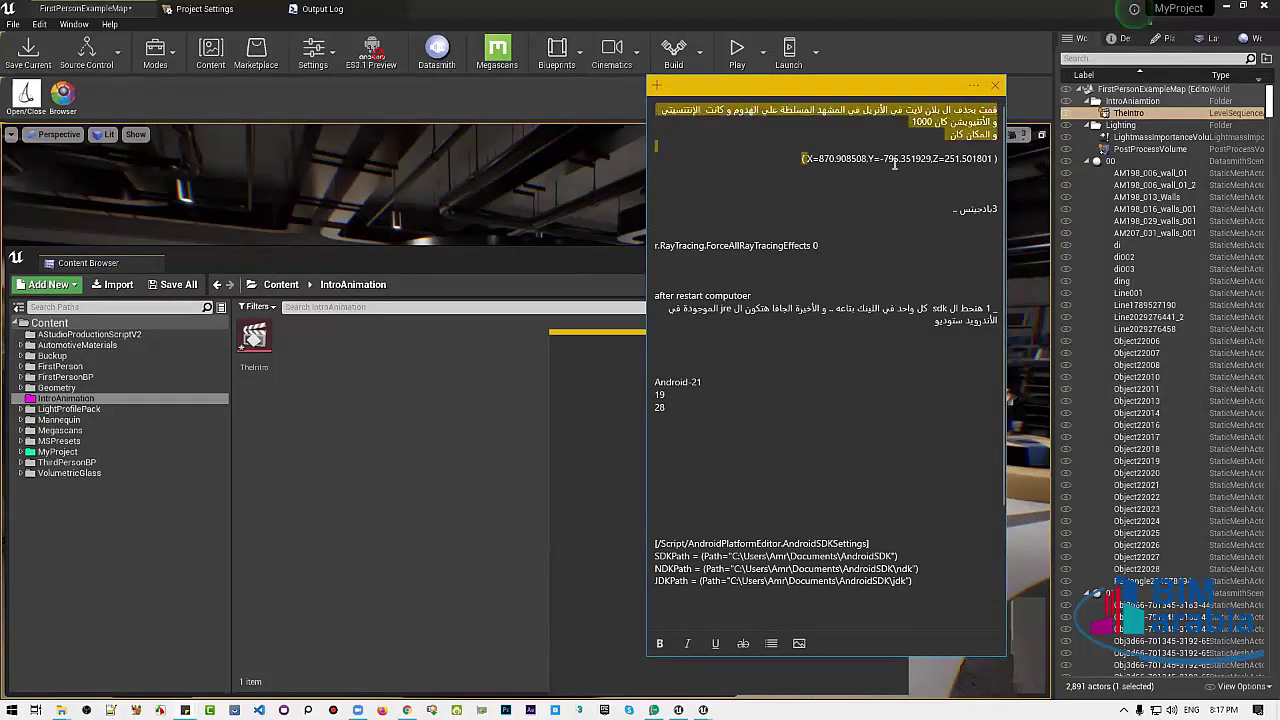
pyautogui.click(928, 158)
pyautogui.scroll(-3, 920, 214)
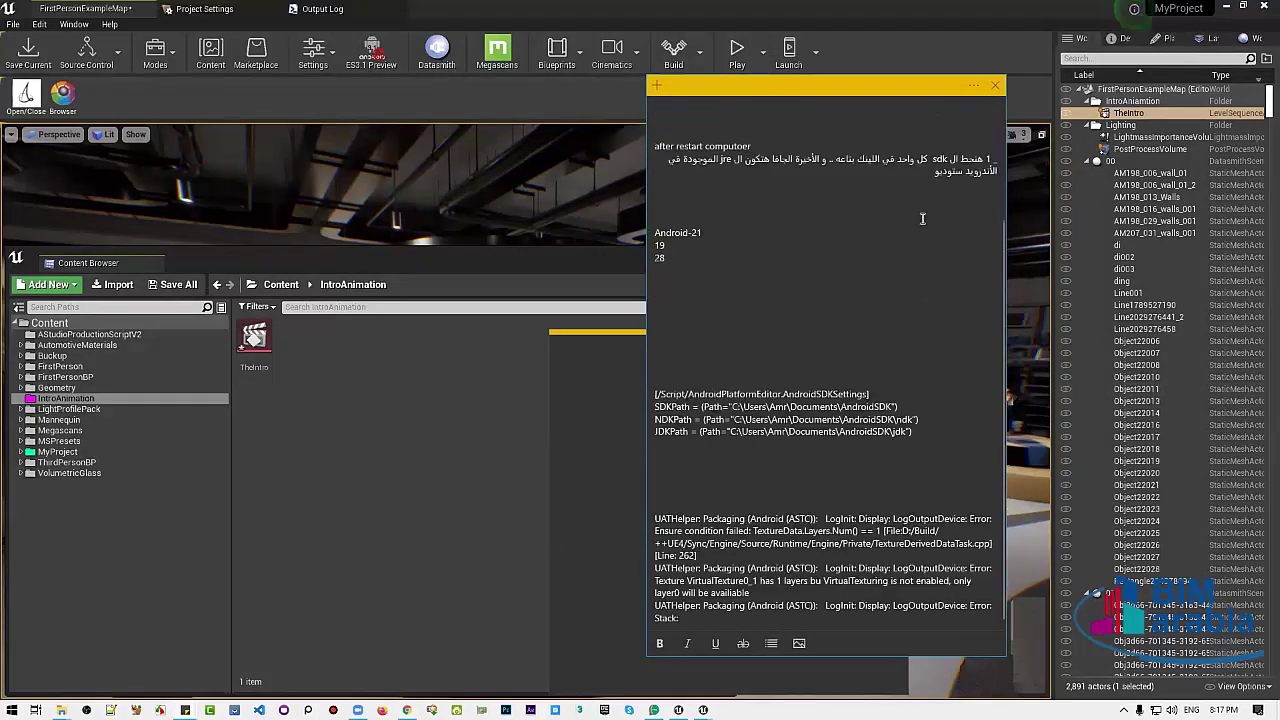
pyautogui.scroll(3, 914, 220)
pyautogui.scroll(-3, 873, 285)
pyautogui.moveTo(655, 518); pyautogui.dragTo(906, 617)
pyautogui.click(890, 591)
# Check the Android SDK path and instruction lines, move the note right and return to the editor
pyautogui.moveTo(655, 394); pyautogui.dragTo(912, 432)
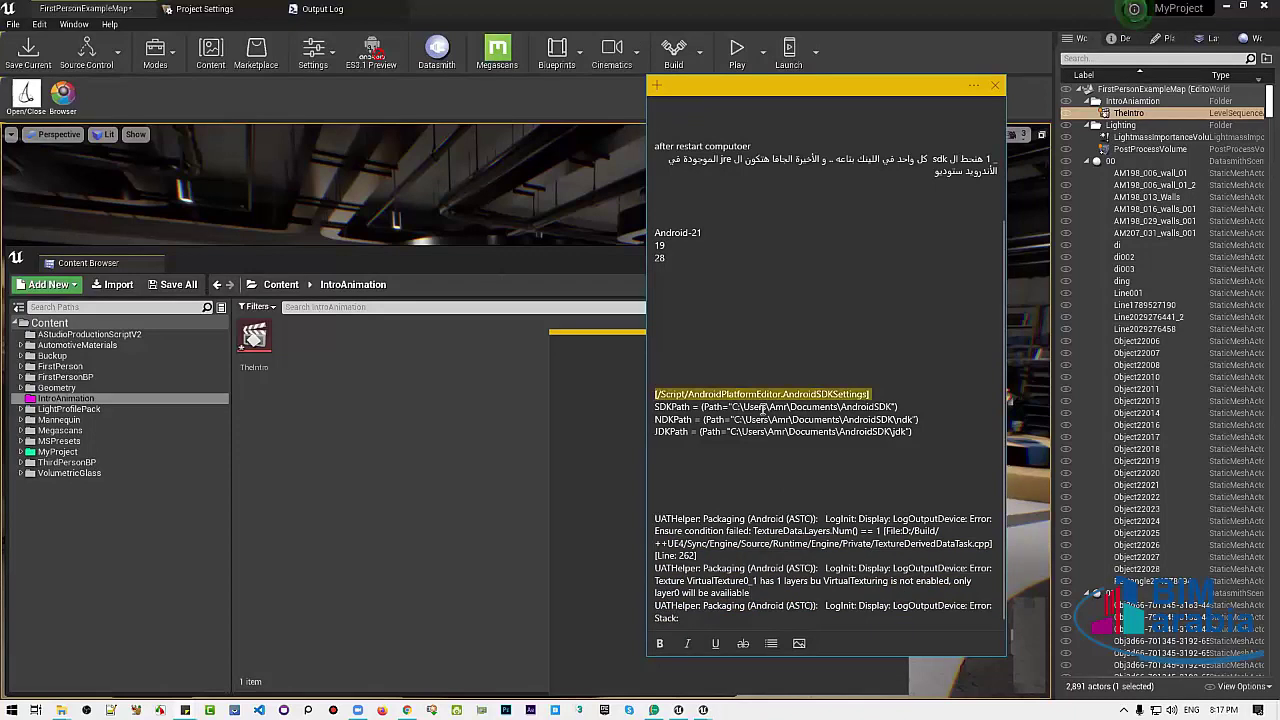
pyautogui.click(914, 440)
pyautogui.scroll(3, 880, 410)
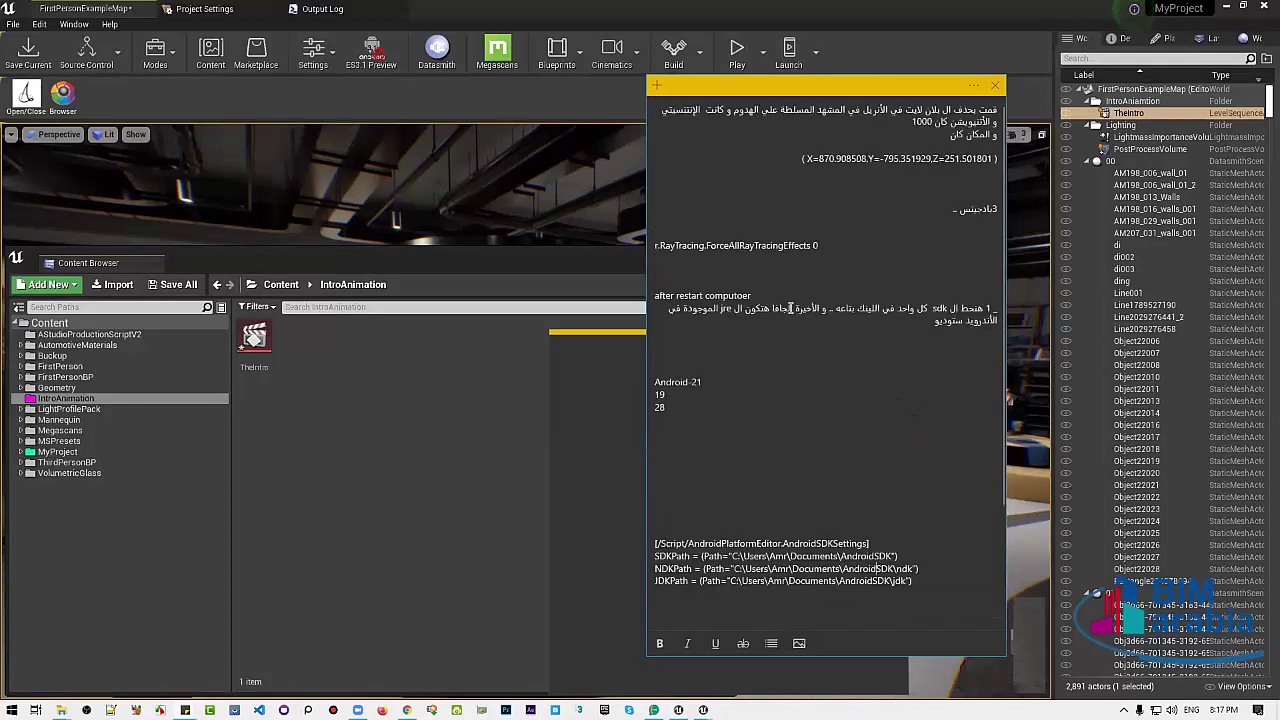
pyautogui.moveTo(872, 312); pyautogui.dragTo(803, 325)
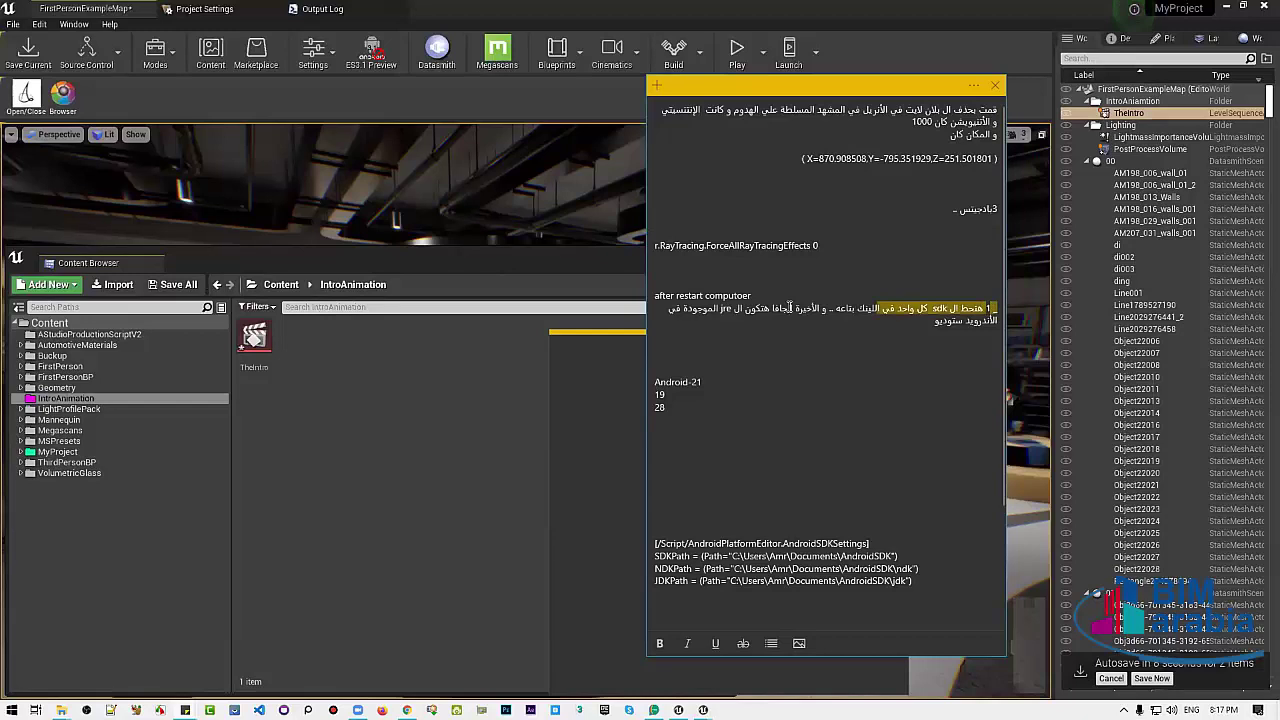
pyautogui.click(803, 325)
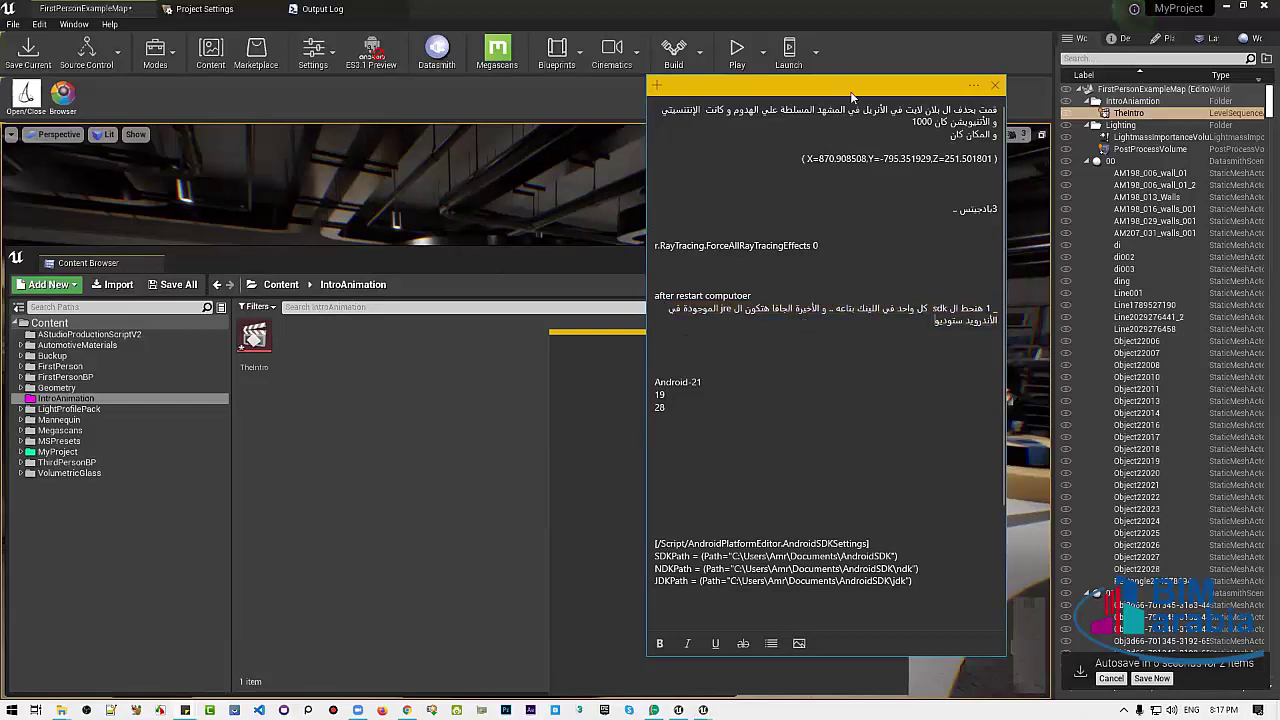
pyautogui.moveTo(850, 91); pyautogui.dragTo(1119, 119)
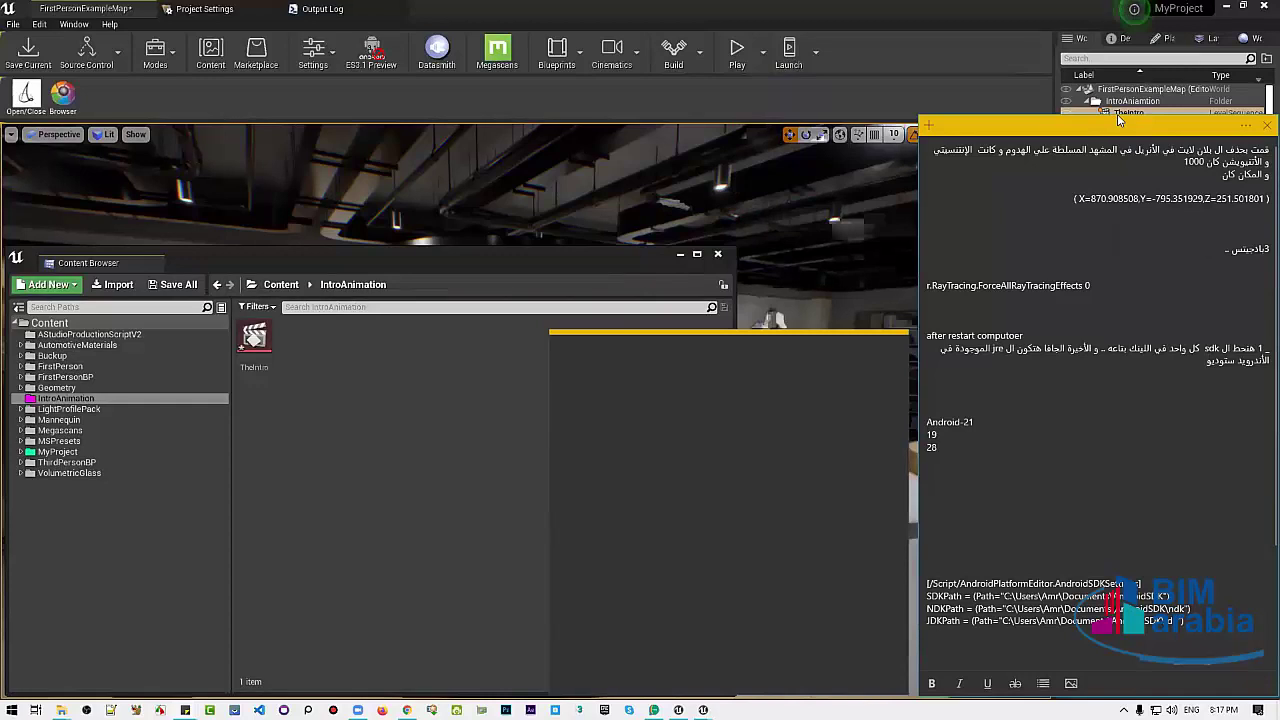
pyautogui.click(1120, 114)
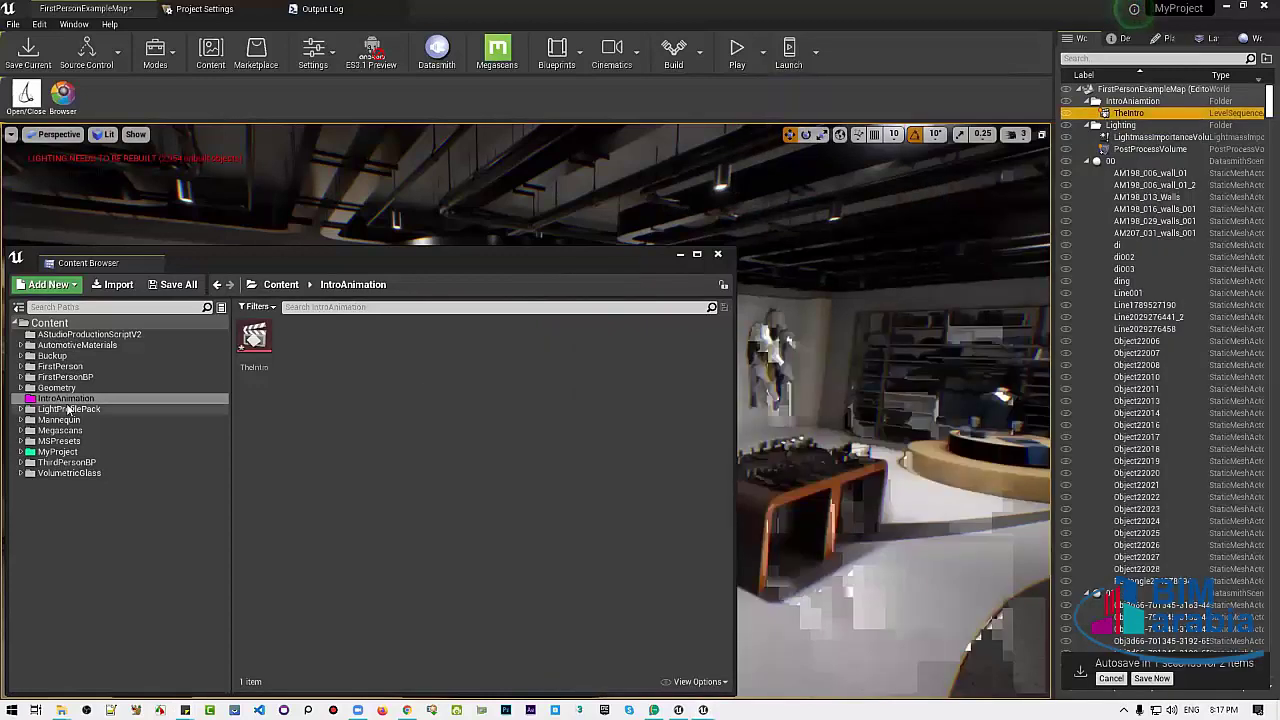
# In the blank sticky note, type the colour key lines for Reed, Yellow and Black folders
pyautogui.moveTo(185, 710)
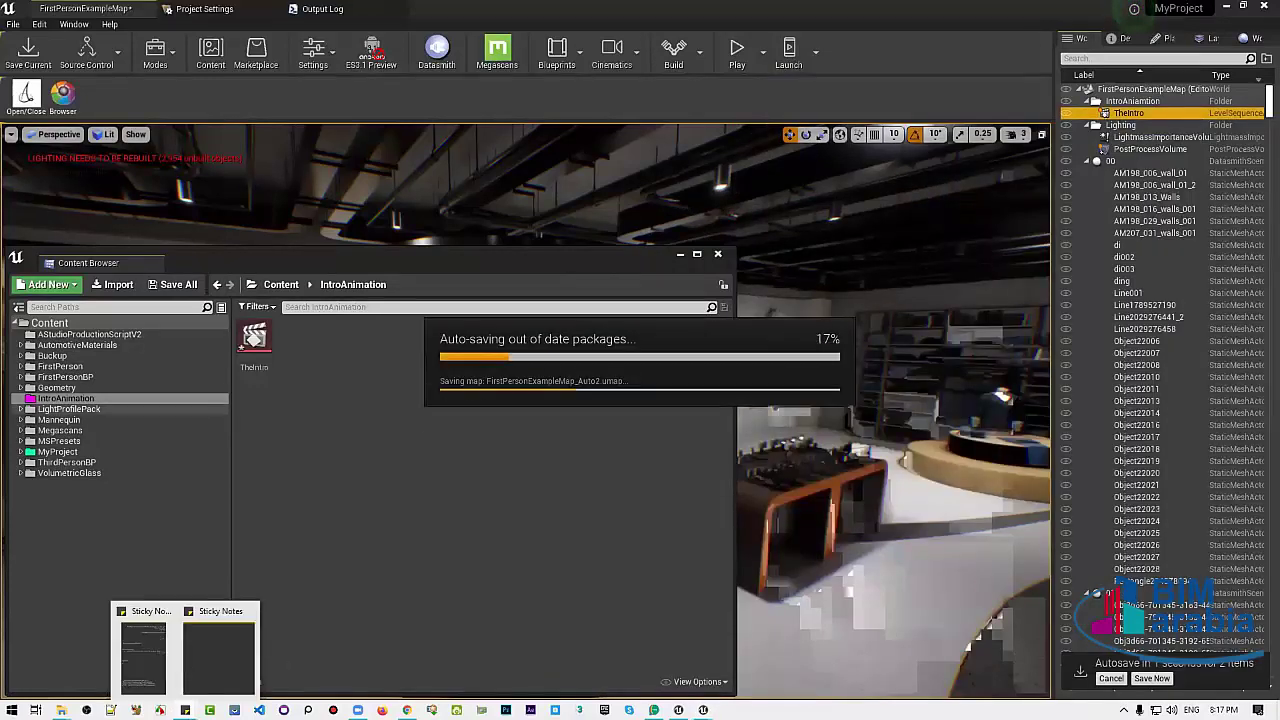
pyautogui.click(185, 653)
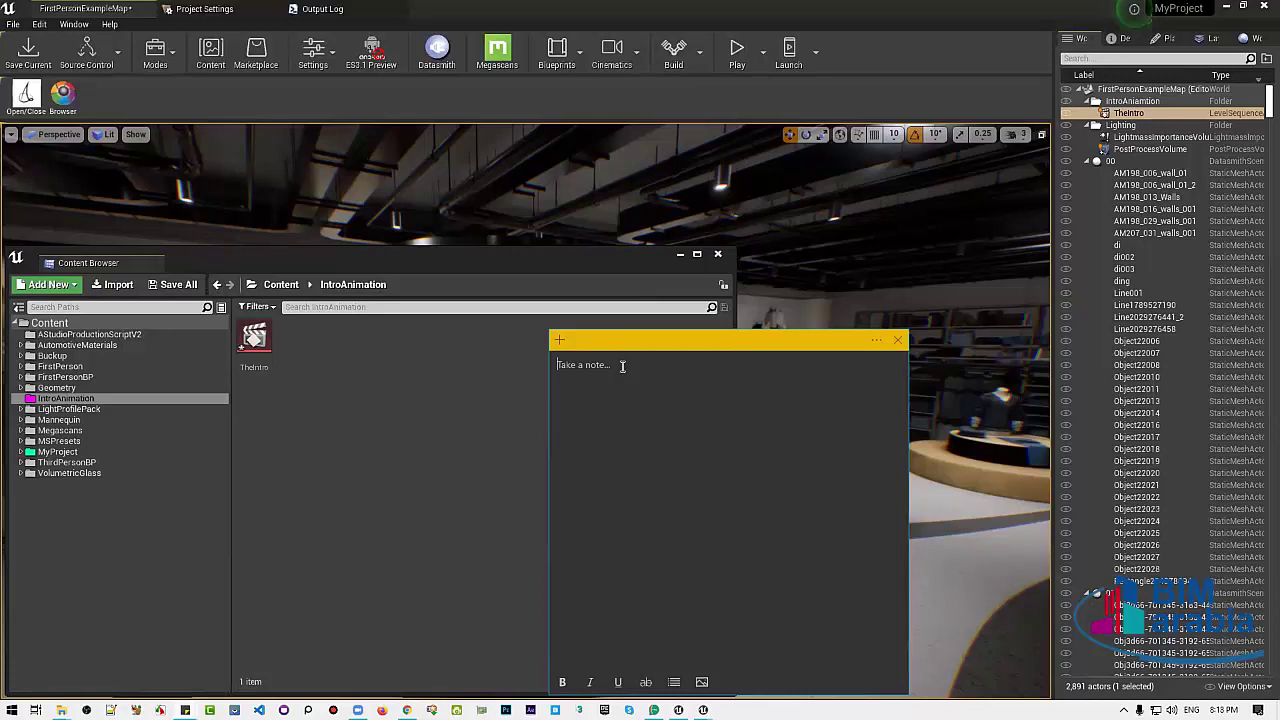
pyautogui.write('Reed')
pyautogui.write('ow : ModelsFolder')
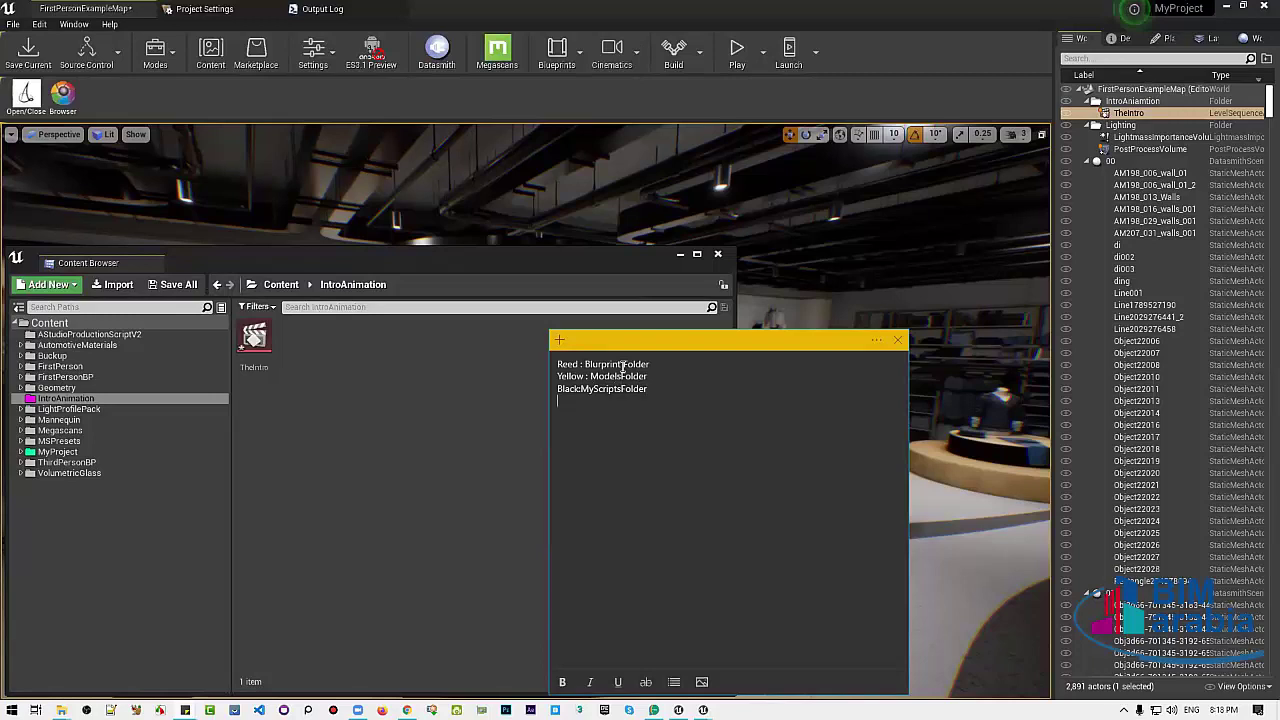
# Fix spacing in 'Blurprint Folder' and 'Models Folder', then select IntroAnimation back in Unreal
pyautogui.click(622, 366)
pyautogui.click(618, 376)
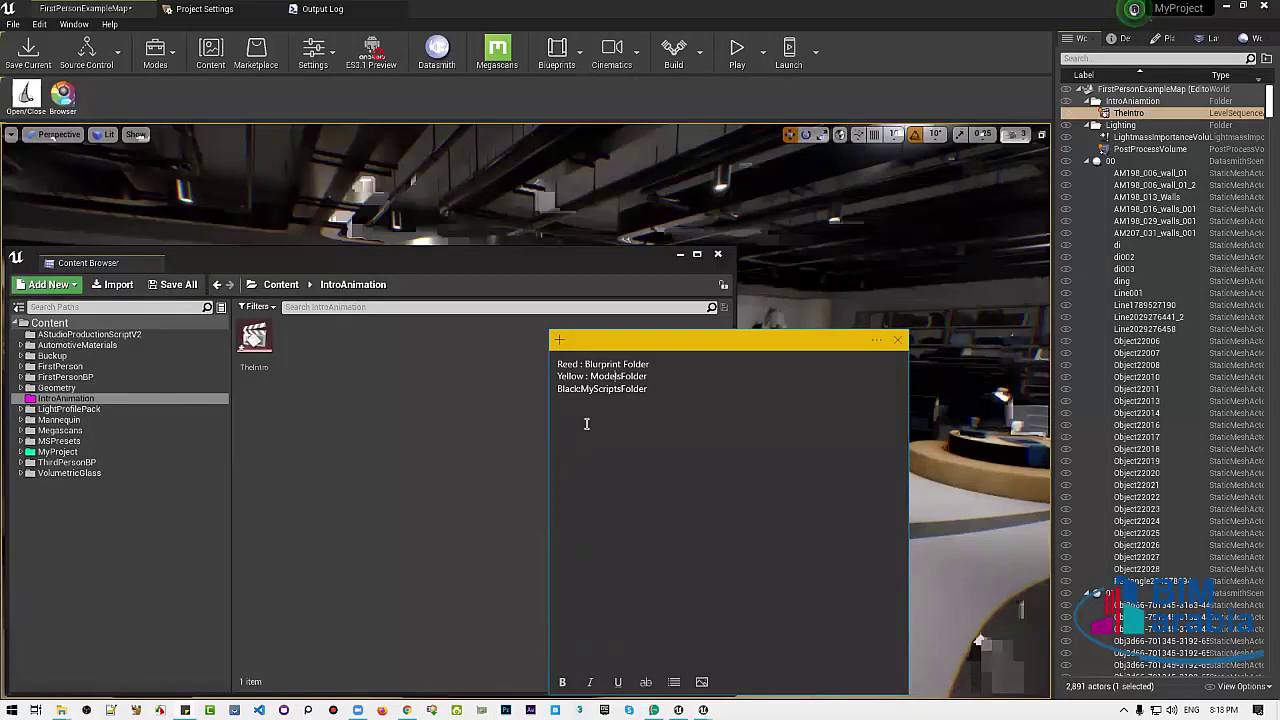
pyautogui.click(372, 396)
pyautogui.click(53, 399)
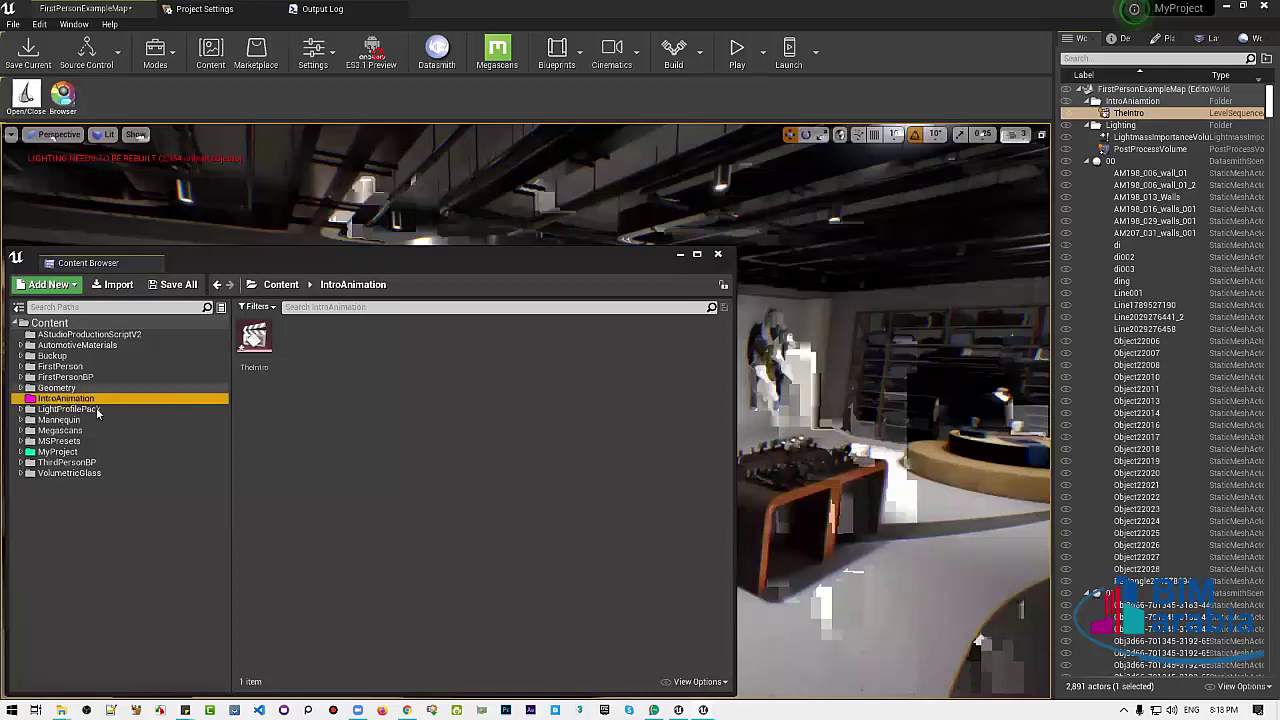
# Briefly open TheIntro in the sequence editor, then close it again
pyautogui.doubleClick(255, 345)
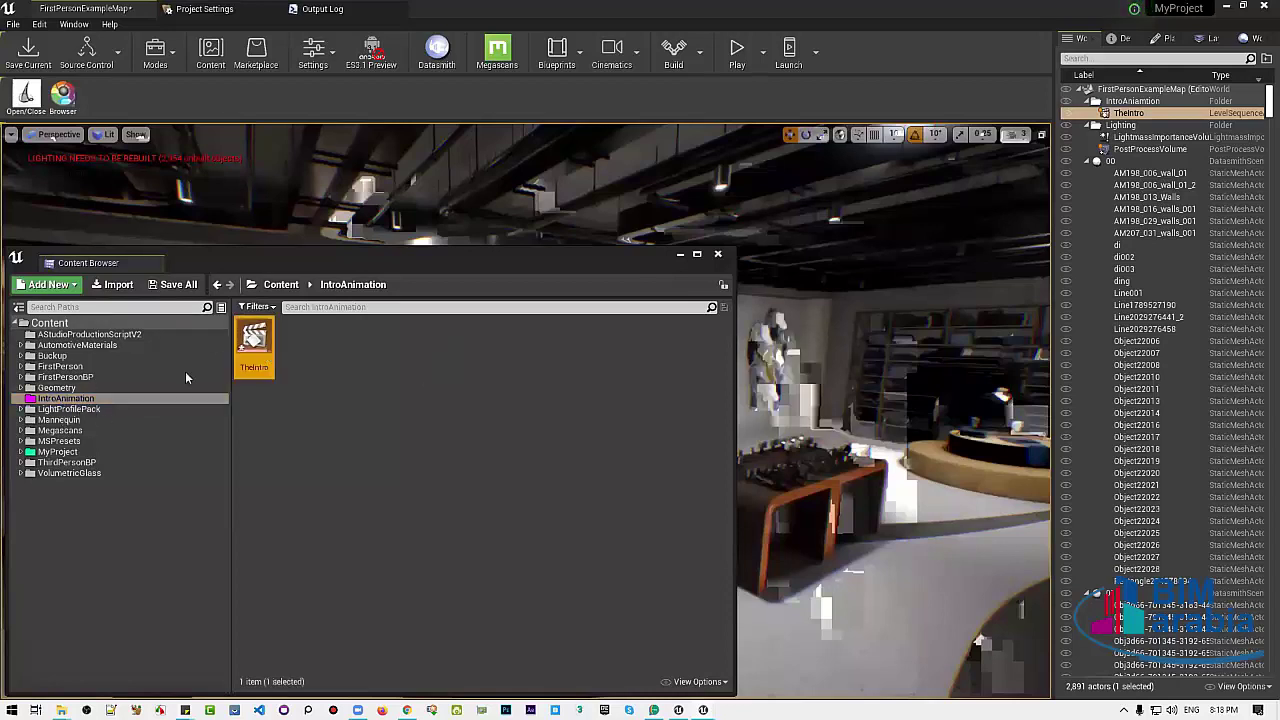
pyautogui.click(248, 263)
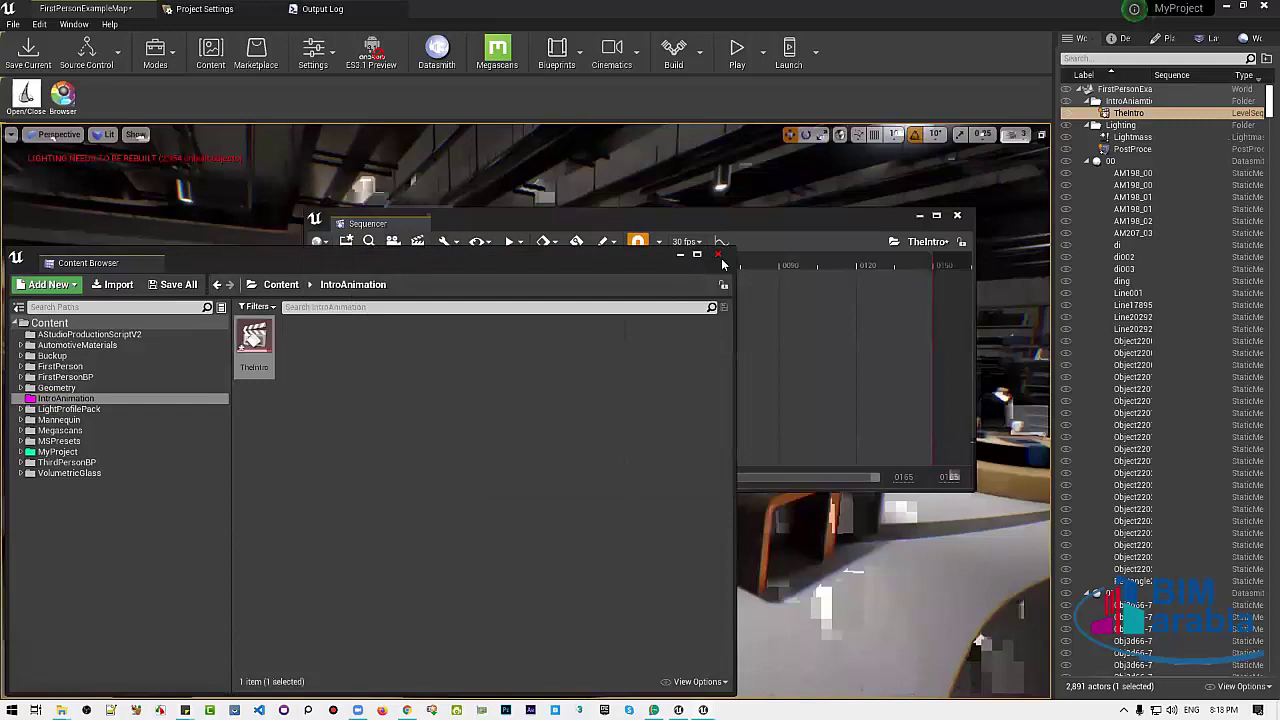
pyautogui.moveTo(845, 216); pyautogui.dragTo(935, 181)
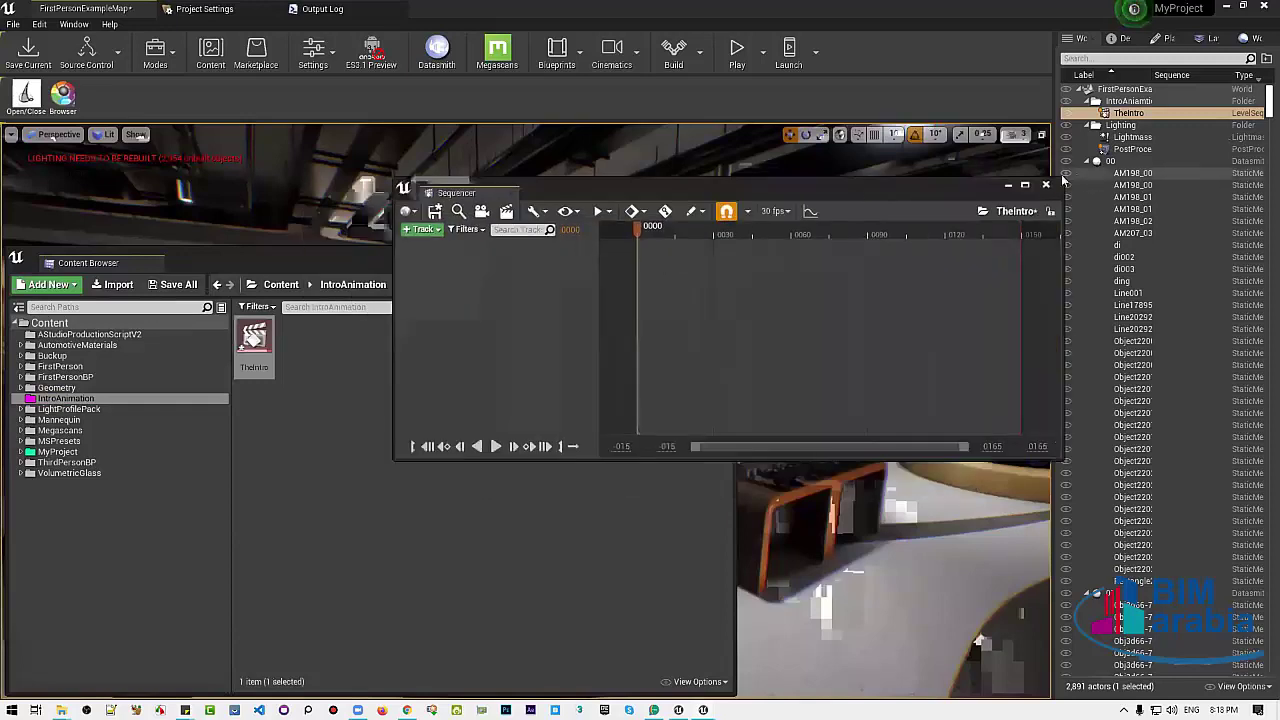
pyautogui.click(1037, 186)
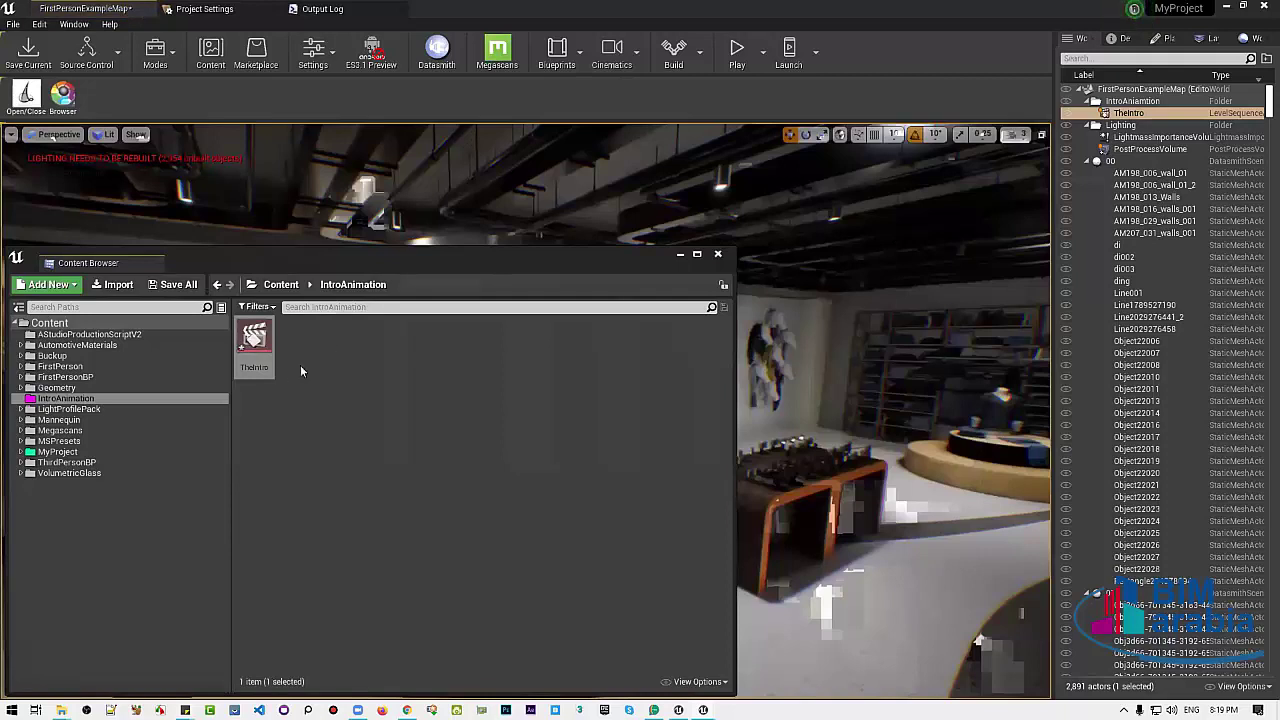
# Resize the TheIntro thumbnail and narrow the folder tree so the asset view is wider
pyautogui.keyDown('ctrl'); pyautogui.scroll(1, 278, 368); pyautogui.keyUp('ctrl')
pyautogui.keyDown('ctrl'); pyautogui.scroll(-1, 278, 368); pyautogui.keyUp('ctrl')
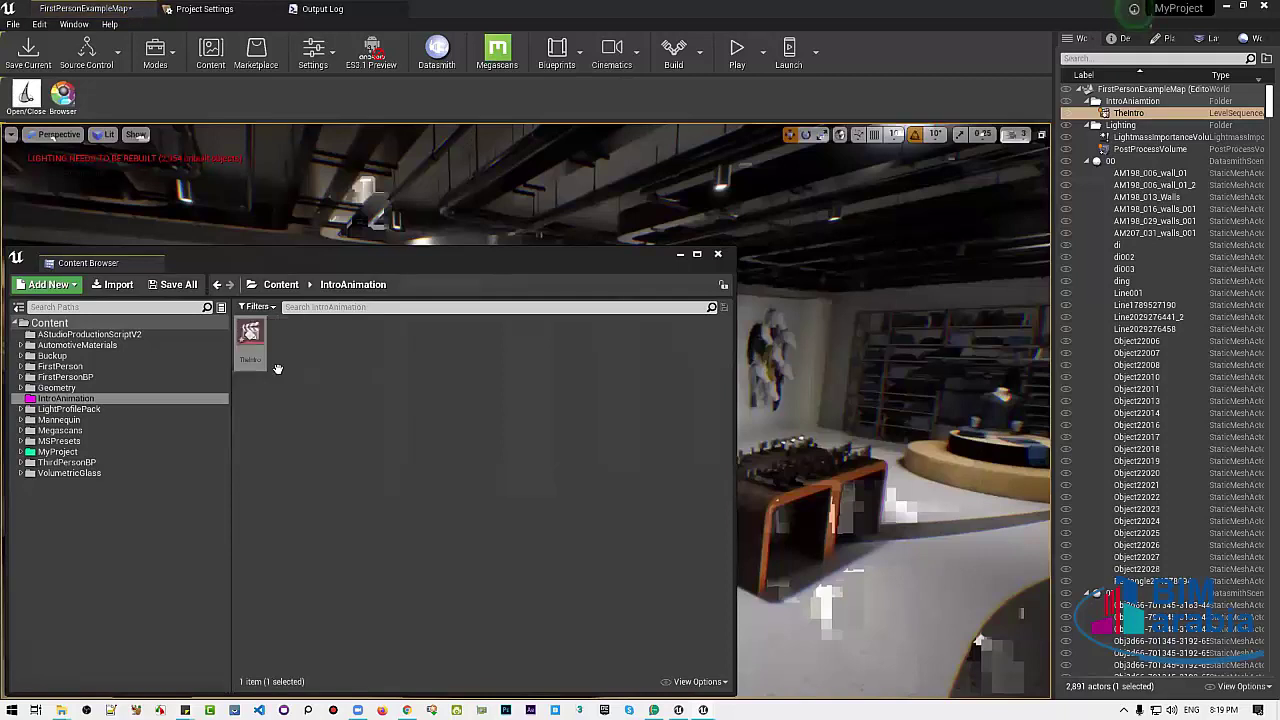
pyautogui.keyDown('ctrl'); pyautogui.scroll(2, 278, 368); pyautogui.keyUp('ctrl')
pyautogui.keyDown('ctrl'); pyautogui.scroll(1, 278, 368); pyautogui.keyUp('ctrl')
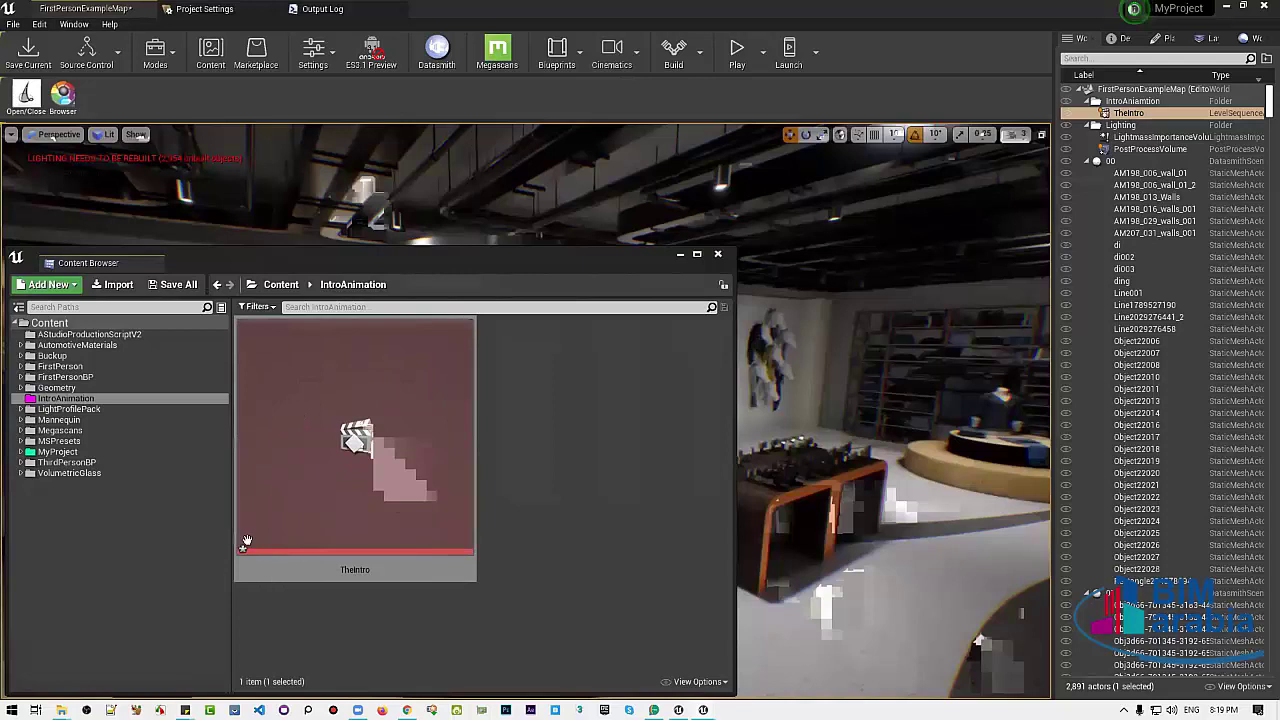
pyautogui.moveTo(231, 528); pyautogui.dragTo(115, 525)
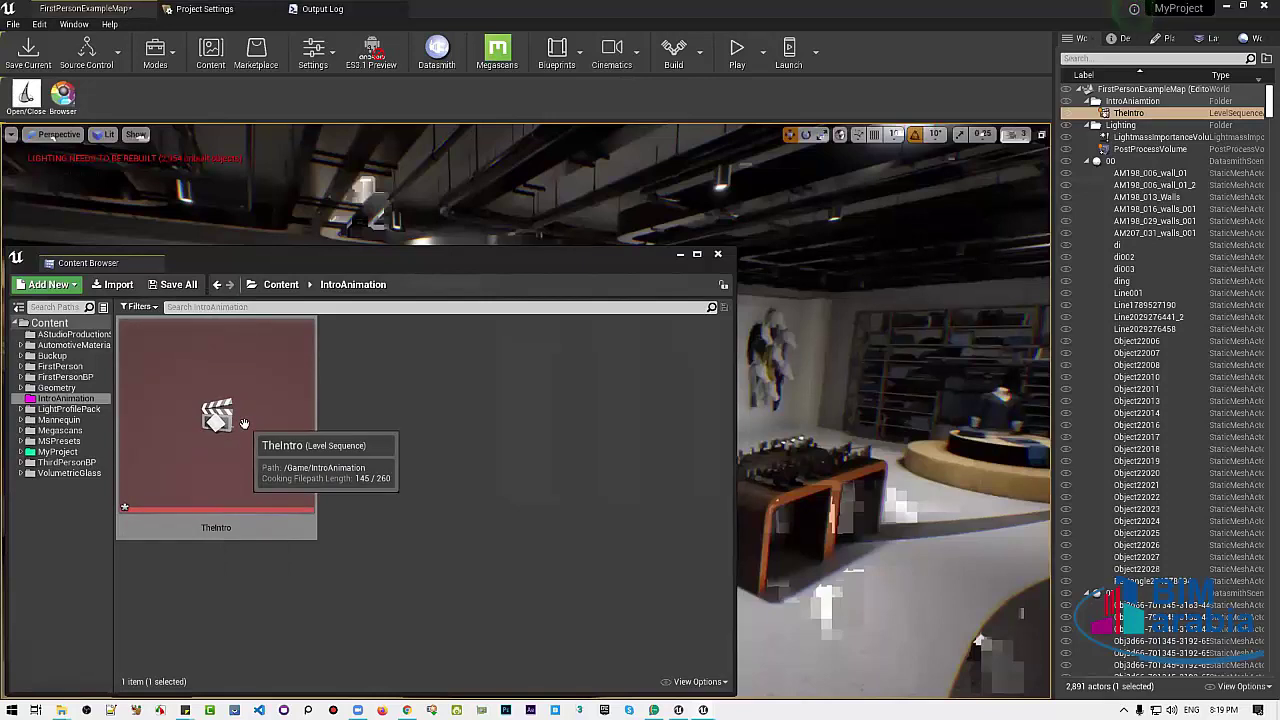
pyautogui.keyDown('ctrl'); pyautogui.scroll(-1, 244, 424); pyautogui.keyUp('ctrl')
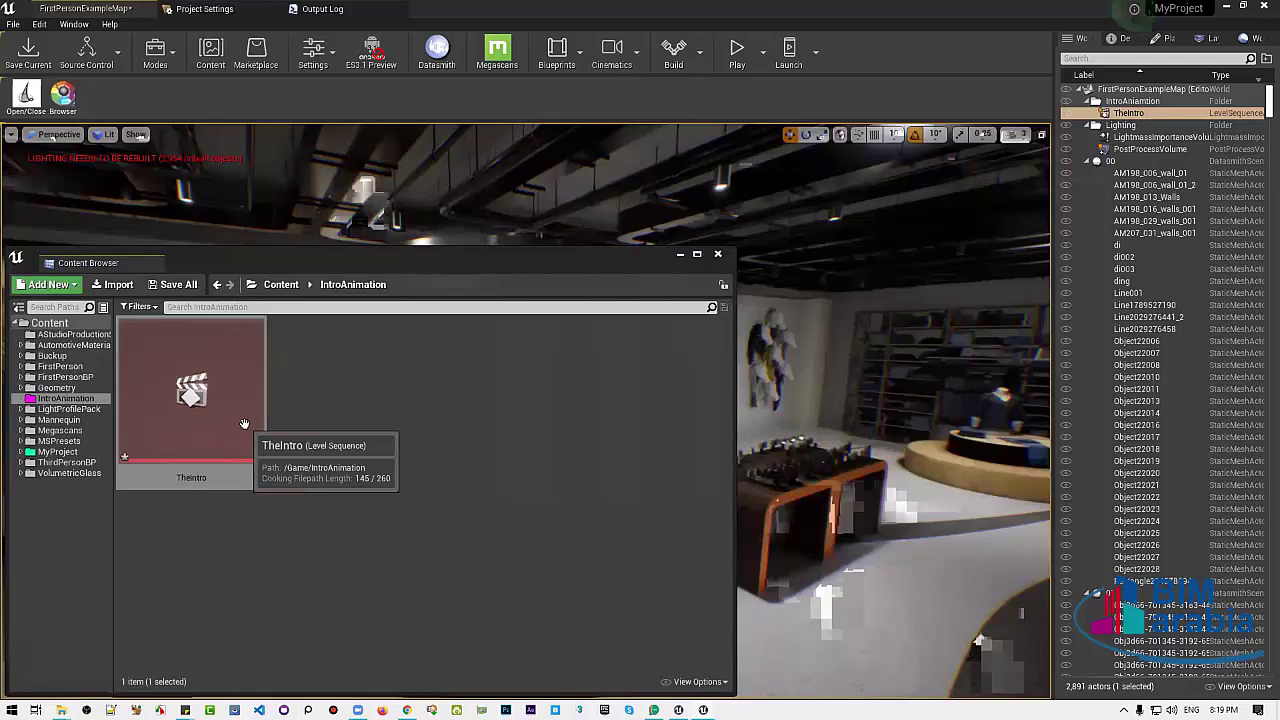
pyautogui.keyDown('ctrl'); pyautogui.scroll(-1, 244, 424); pyautogui.keyUp('ctrl')
pyautogui.keyDown('ctrl'); pyautogui.scroll(-1, 244, 424); pyautogui.keyUp('ctrl')
pyautogui.keyDown('ctrl'); pyautogui.scroll(-1, 244, 424); pyautogui.keyUp('ctrl')
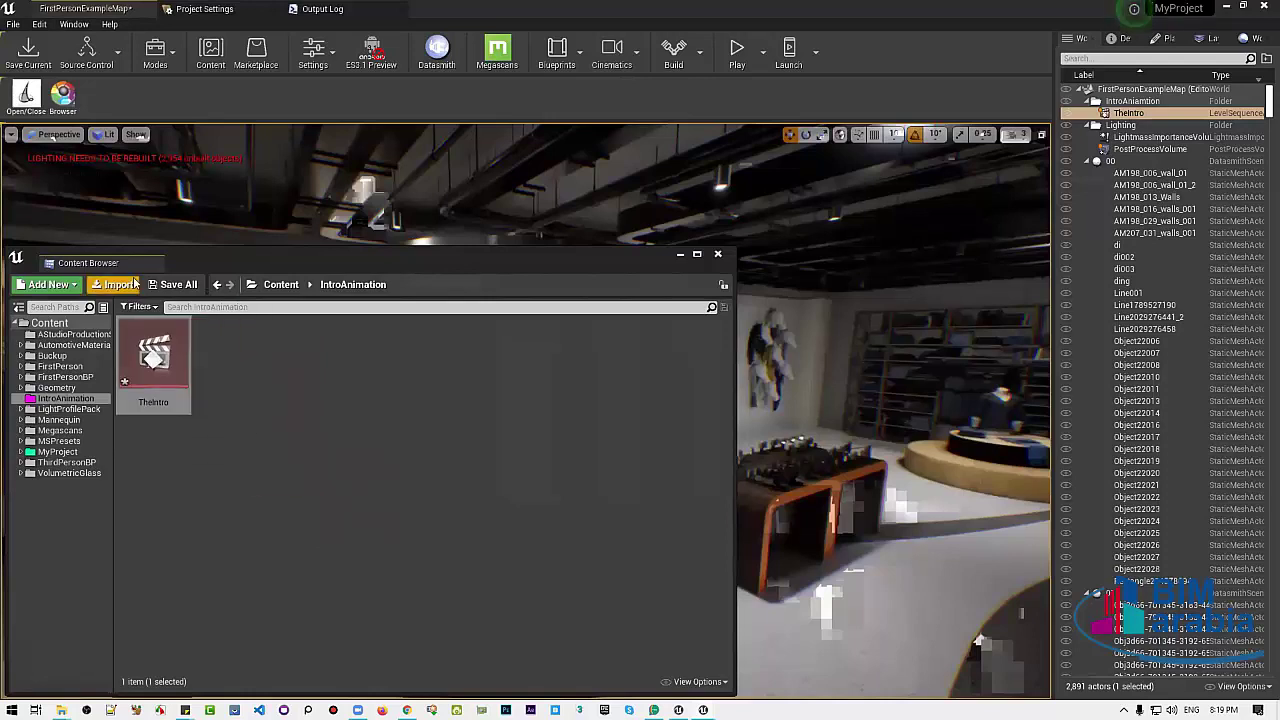
# Save the TheIntro asset, then Save All and confirm saving FirstPersonExampleMap
pyautogui.rightClick(155, 358)
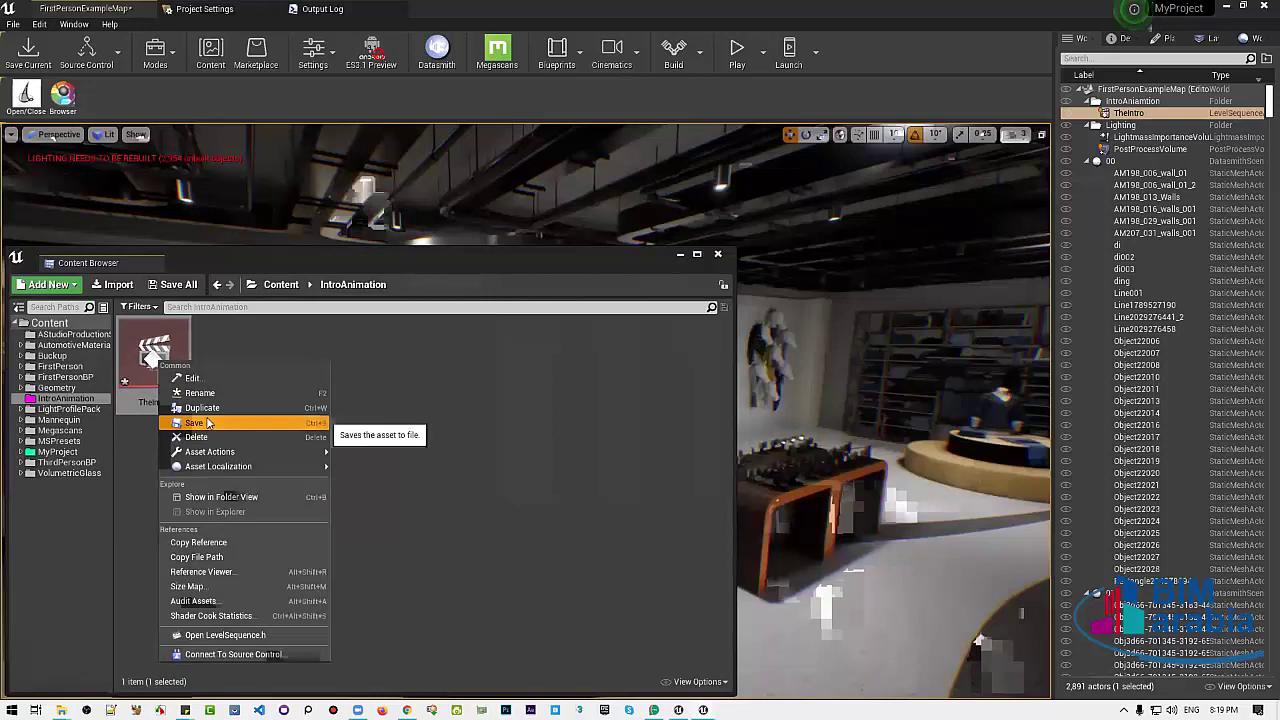
pyautogui.click(195, 422)
pyautogui.click(178, 286)
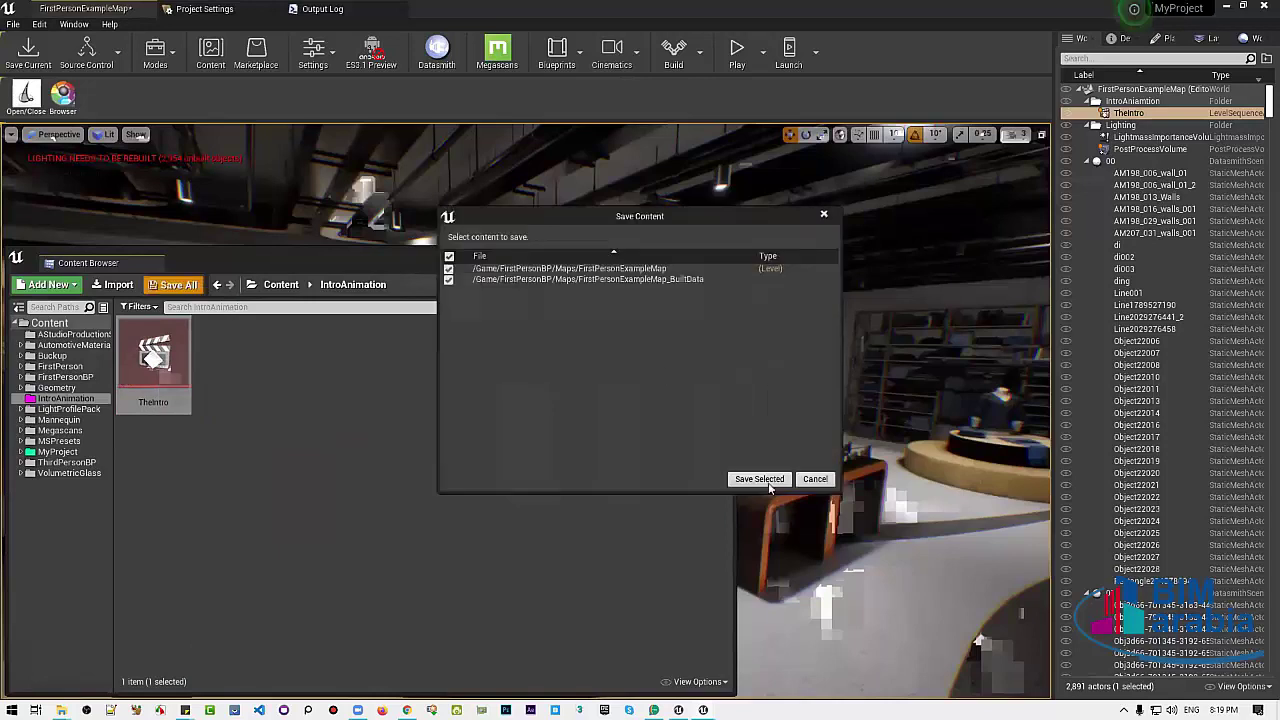
pyautogui.click(766, 480)
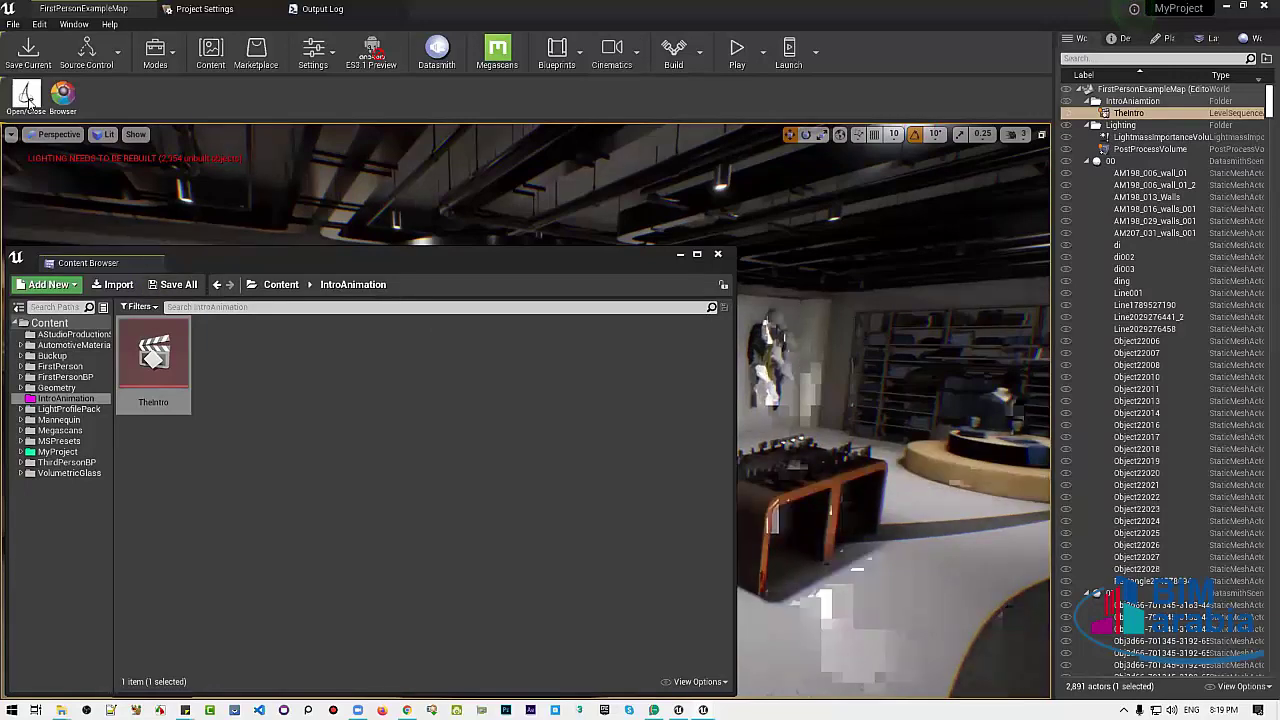
# Move the Content Browser aside and close the A Studio Production Script side panel
pyautogui.click(26, 98)
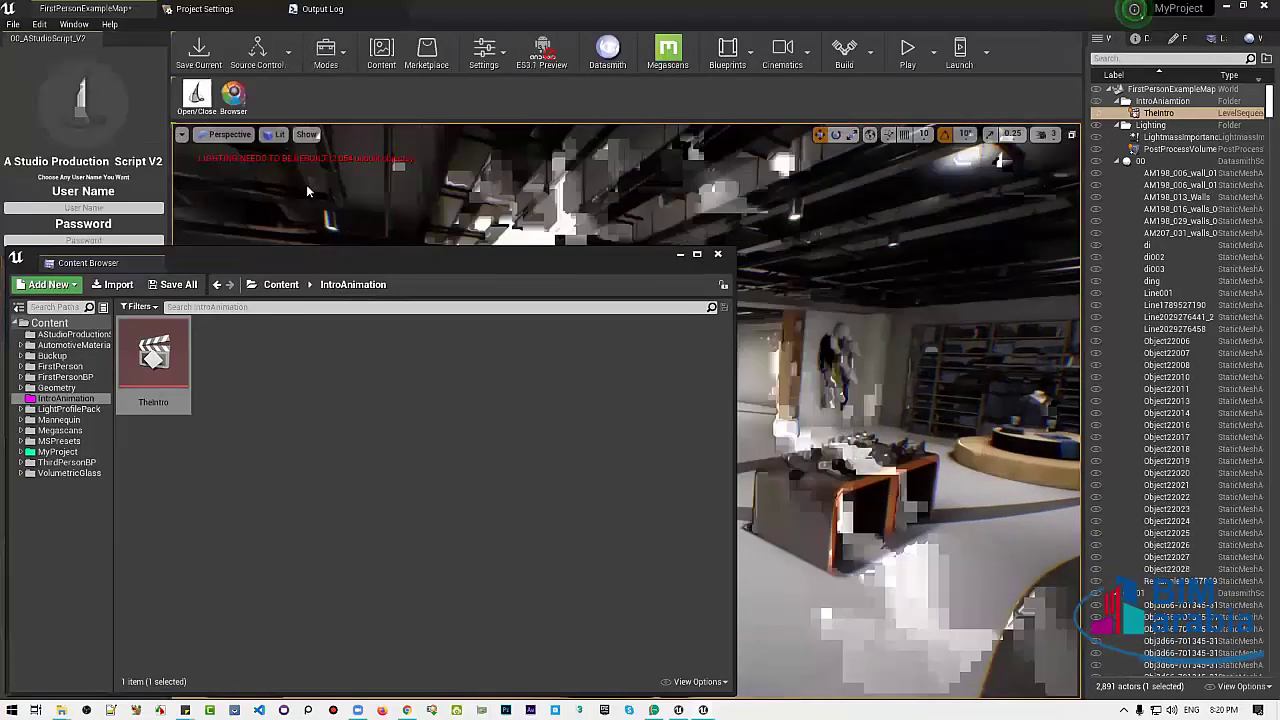
pyautogui.click(580, 256)
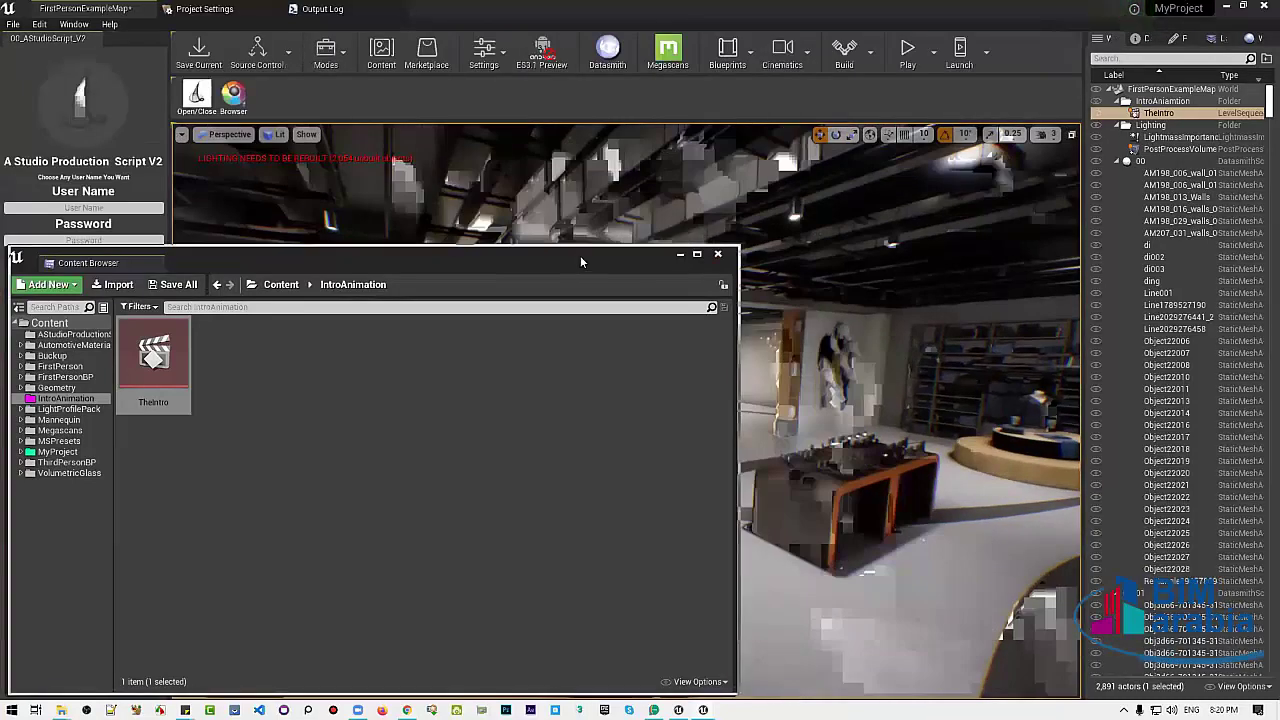
pyautogui.moveTo(580, 261)
pyautogui.mouseDown()
pyautogui.moveTo(739, 253)
pyautogui.moveTo(736, 271)
pyautogui.mouseUp()
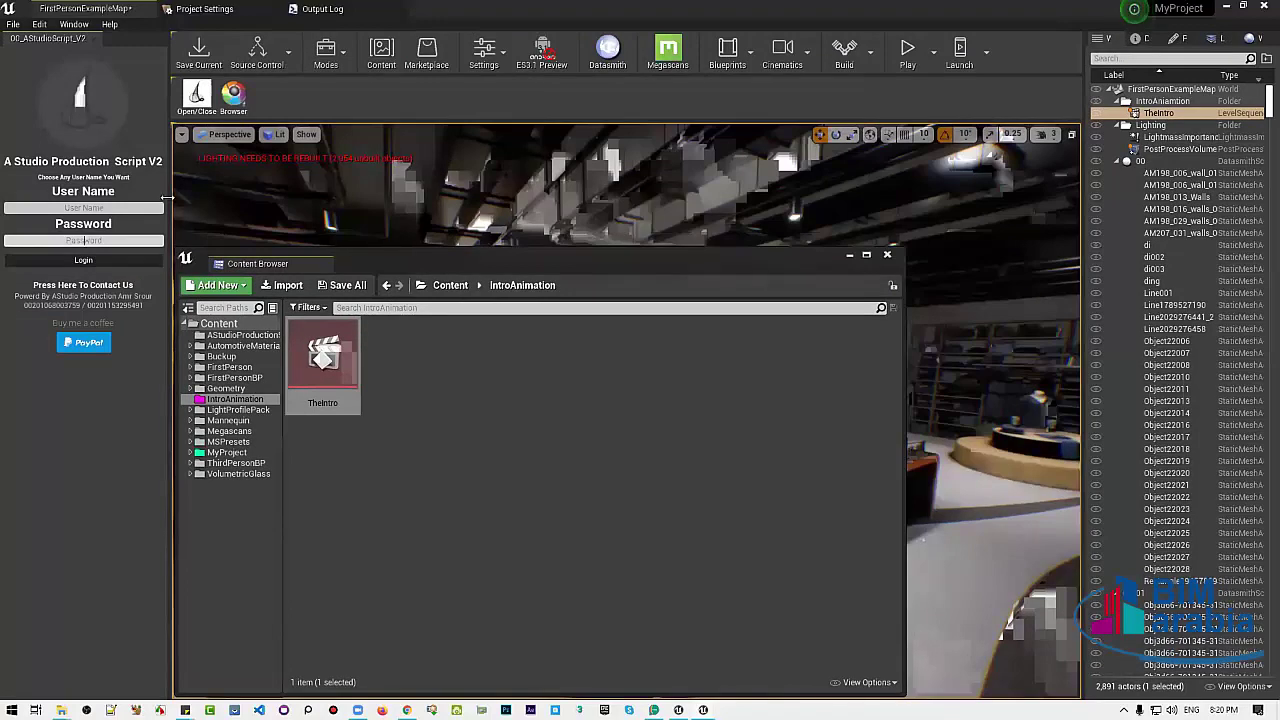
pyautogui.moveTo(165, 203); pyautogui.dragTo(168, 197)
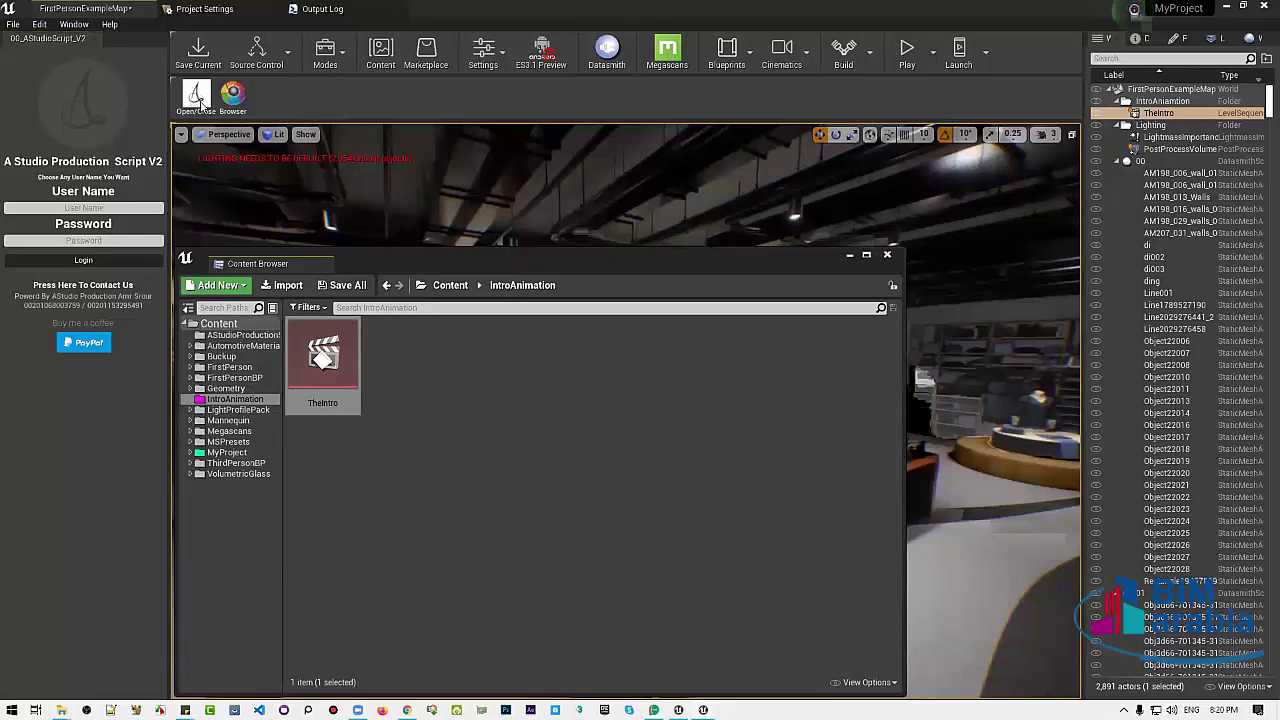
pyautogui.click(199, 98)
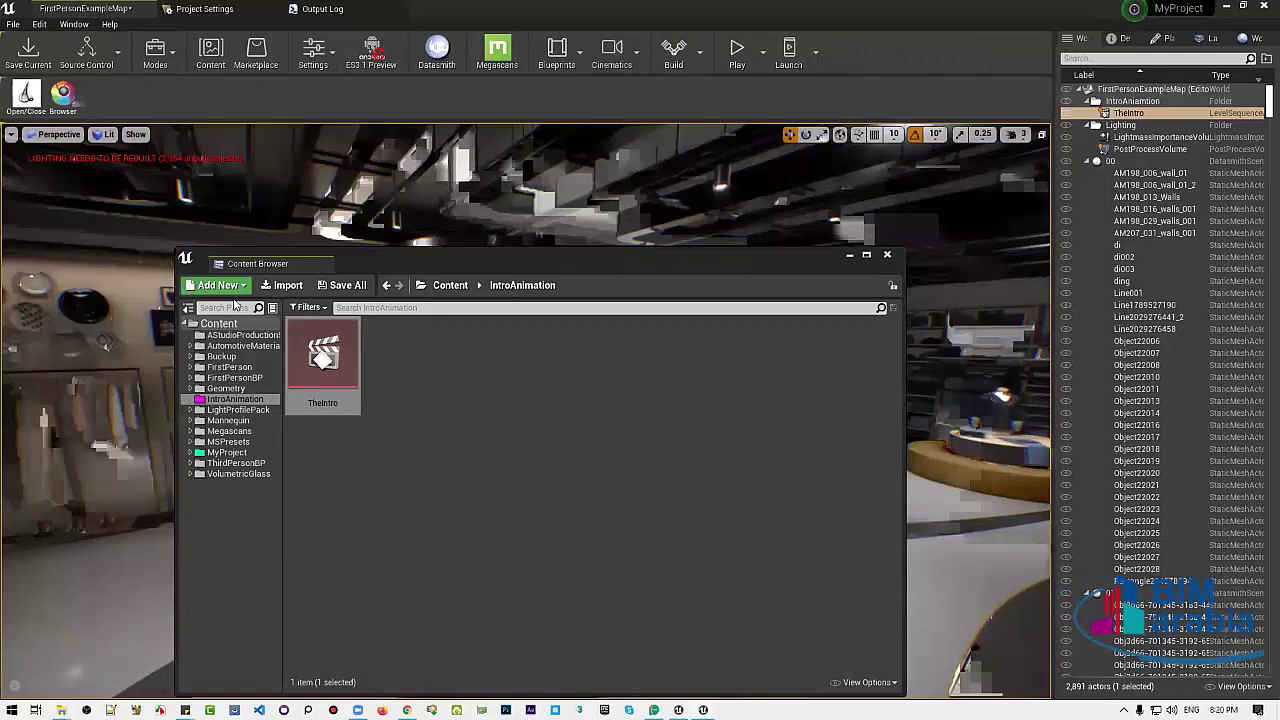
# Shrink and reposition the Content Browser, then open TheIntro in the Sequencer
pyautogui.moveTo(377, 260); pyautogui.dragTo(207, 261)
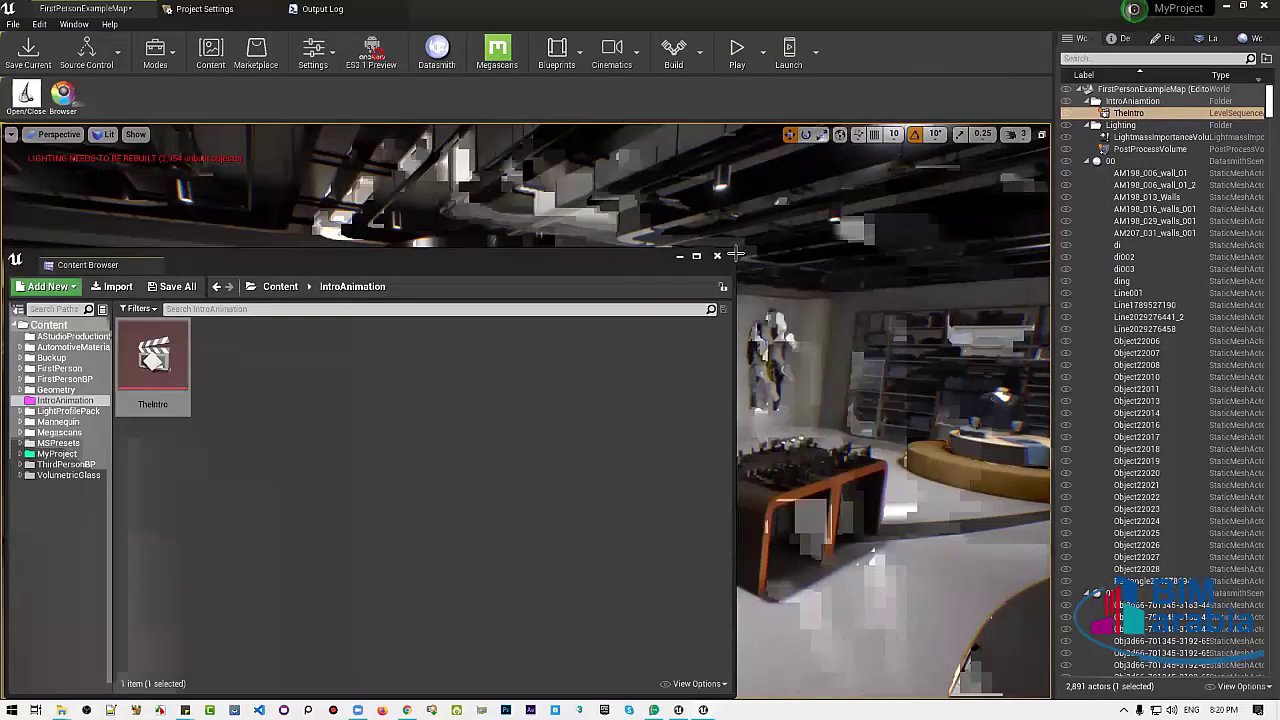
pyautogui.moveTo(736, 252); pyautogui.dragTo(702, 400)
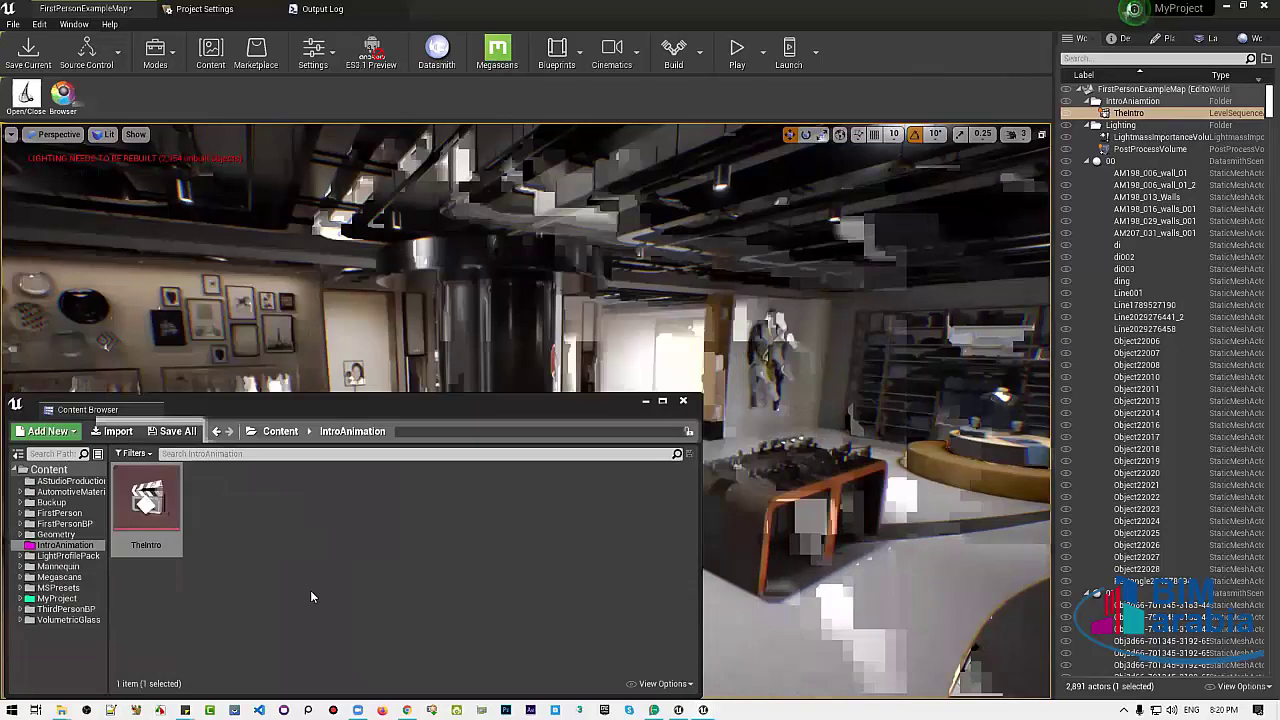
pyautogui.doubleClick(139, 492)
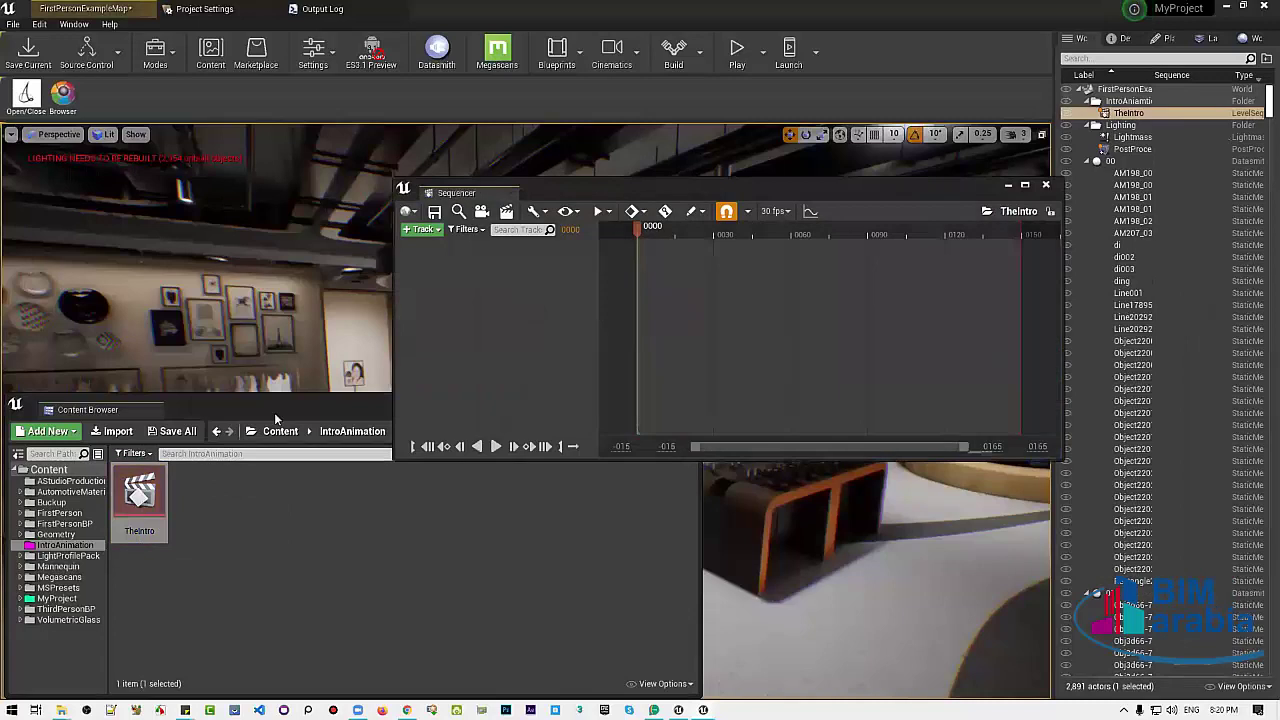
pyautogui.click(672, 417)
pyautogui.click(690, 193)
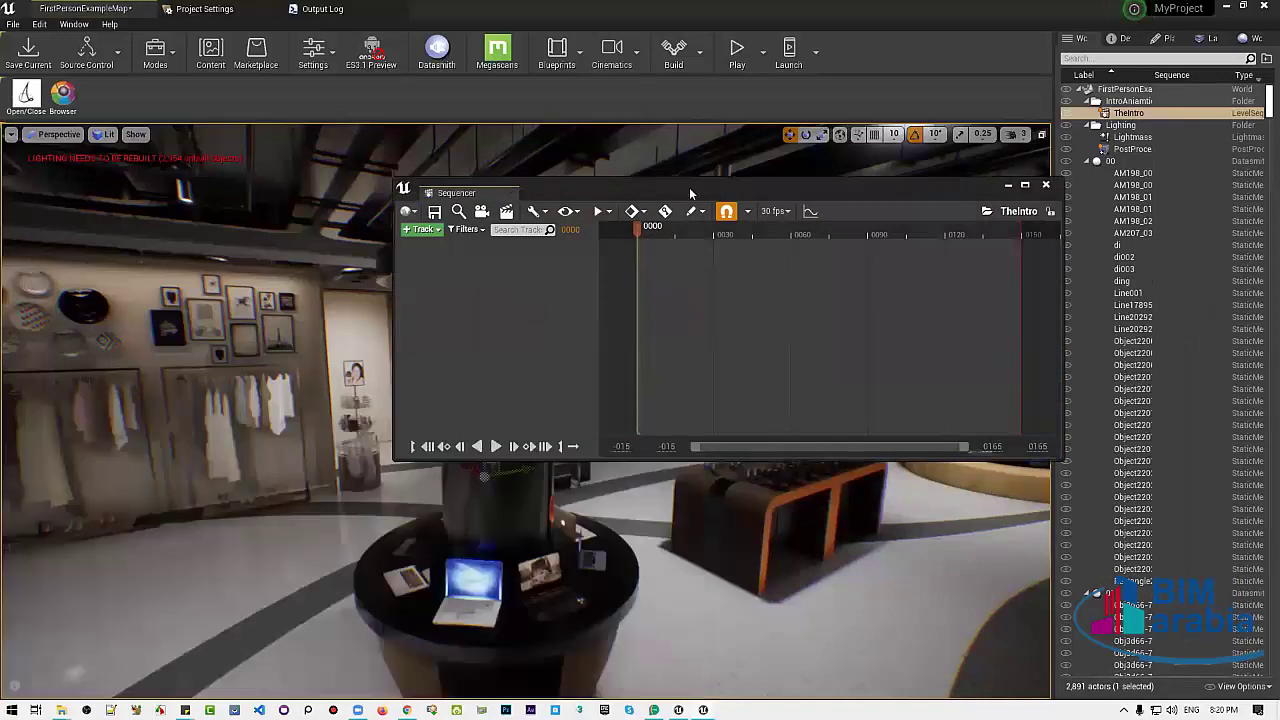
# Dock the Sequencer at the bottom, reset the playhead, and enlarge the level viewport above it
pyautogui.moveTo(689, 187); pyautogui.dragTo(296, 427)
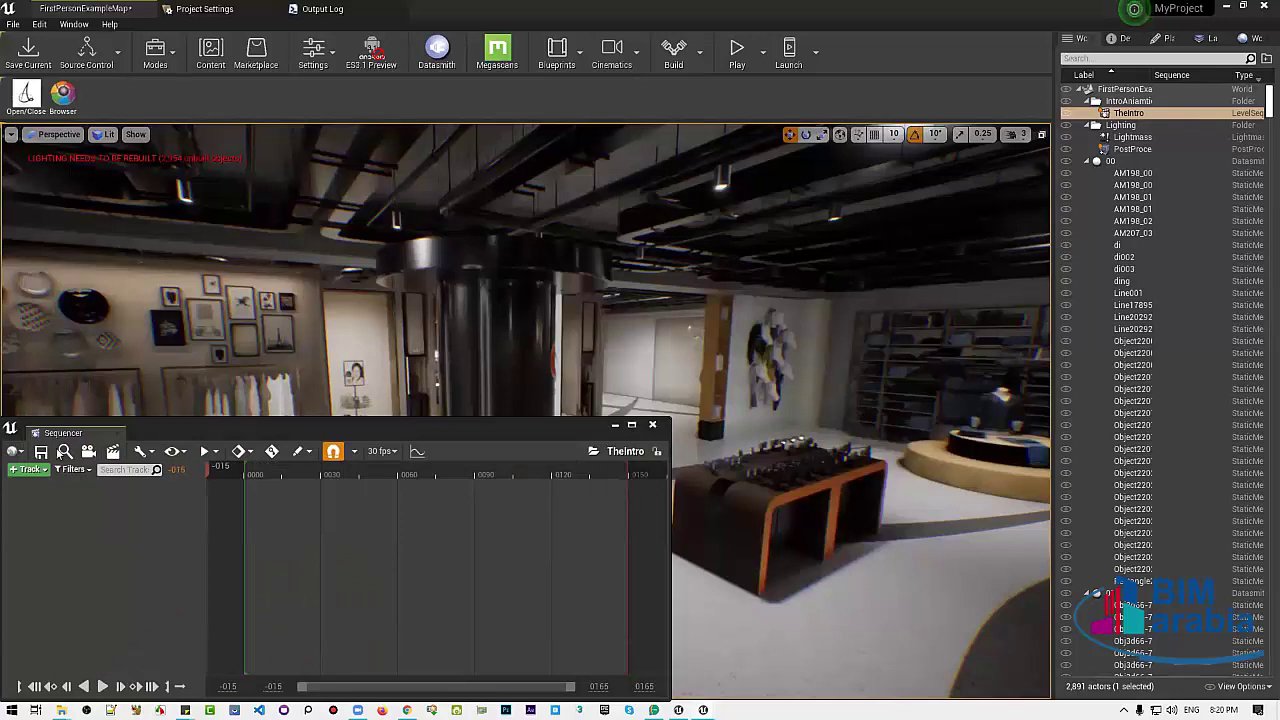
pyautogui.click(210, 472)
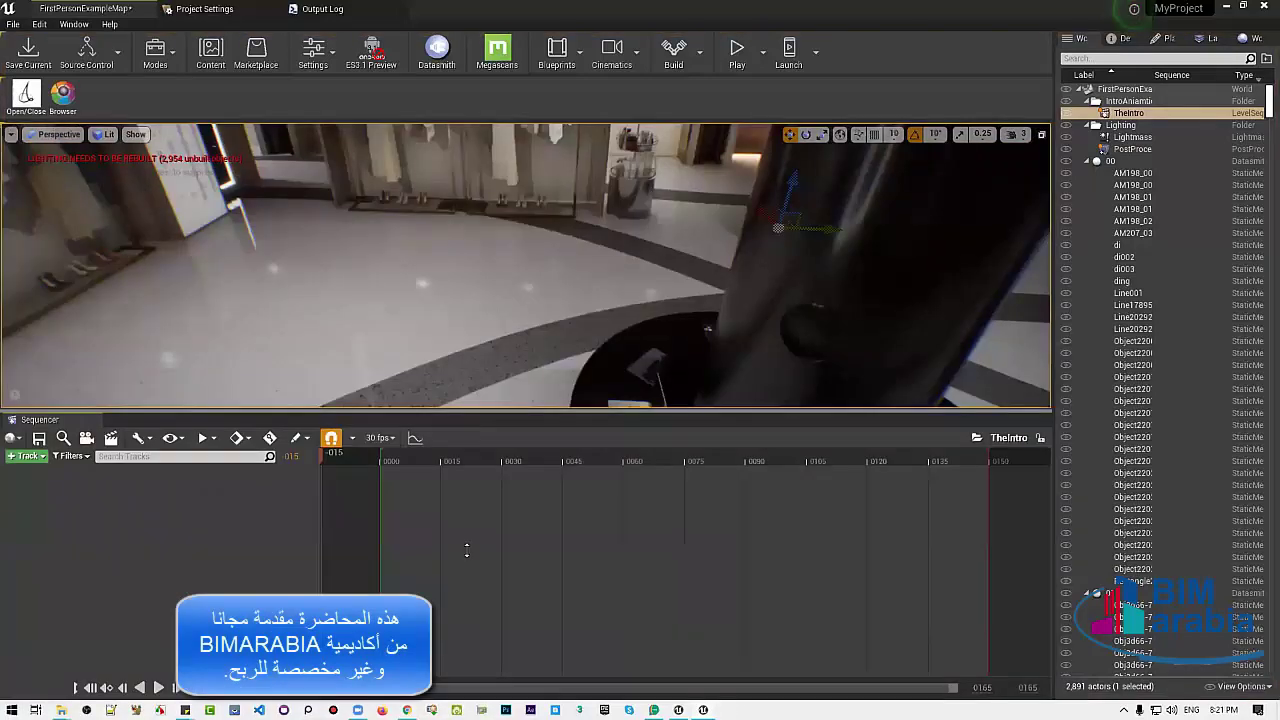
pyautogui.moveTo(476, 411); pyautogui.dragTo(476, 505)
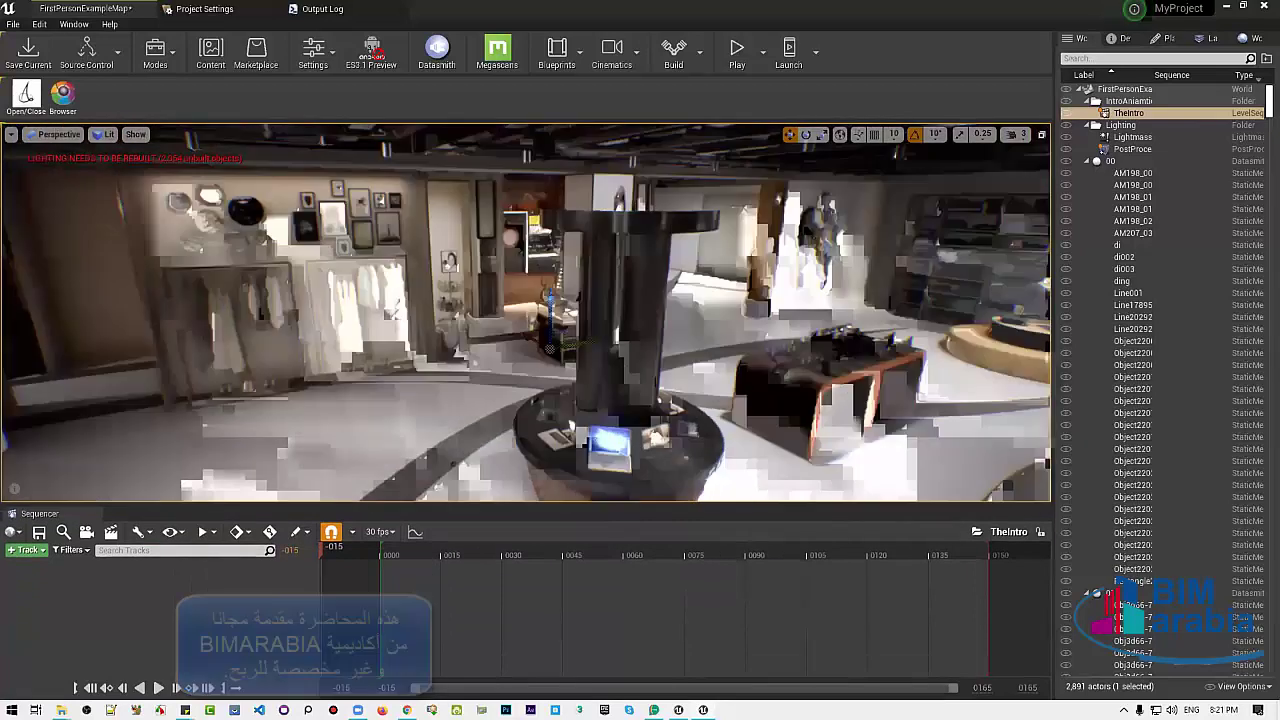
pyautogui.moveTo(727, 348); pyautogui.dragTo(727, 348, button='right')
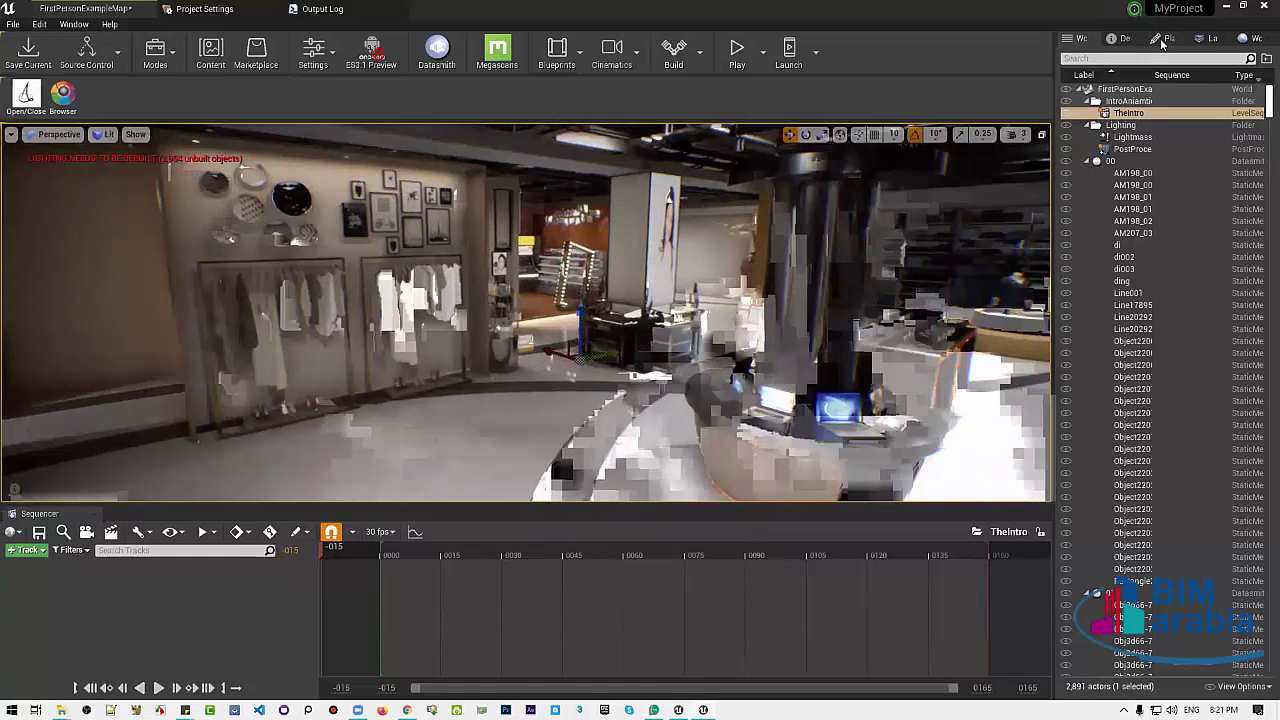
# Search Place Actors for 'camera' and drop a Camera actor into the store
pyautogui.click(1166, 38)
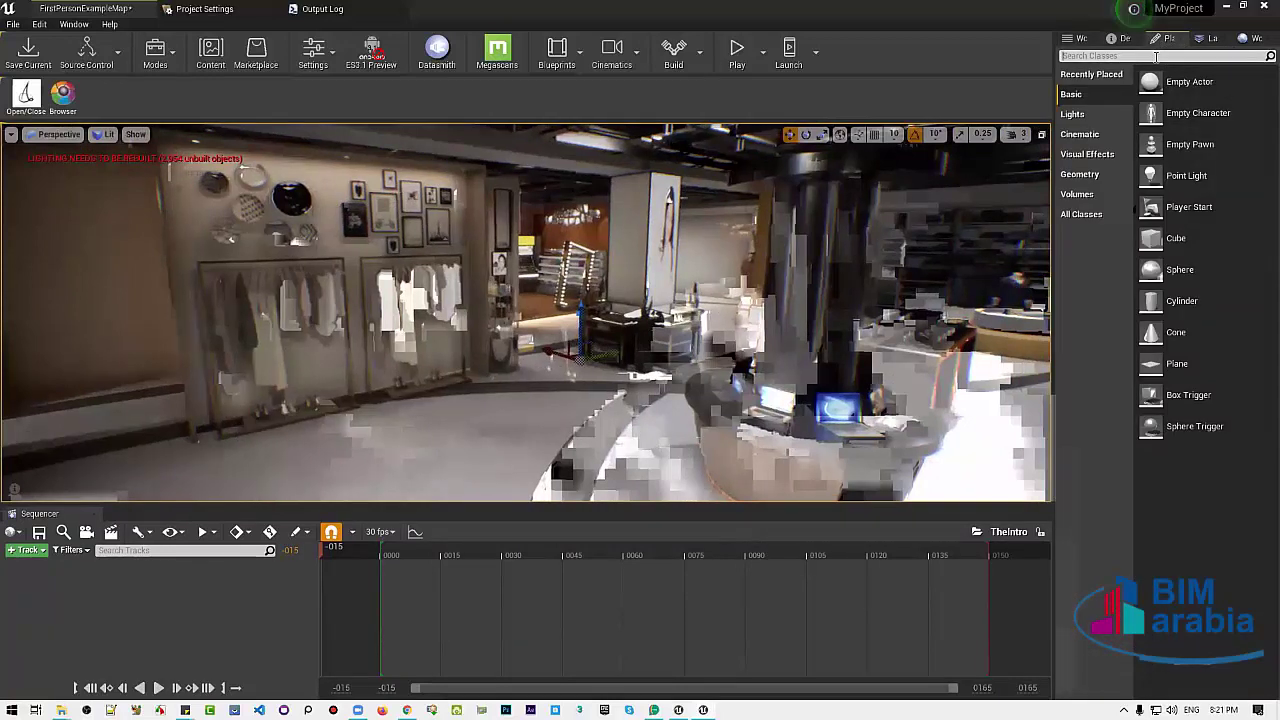
pyautogui.write('camera')
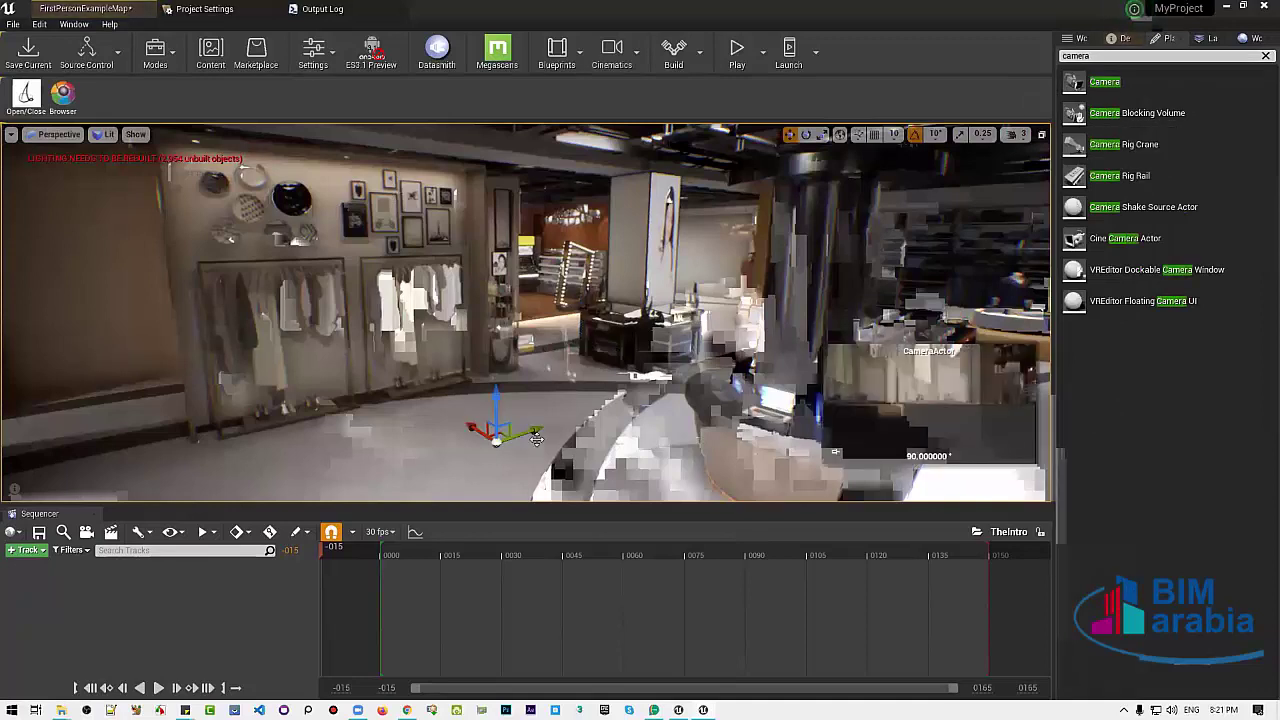
pyautogui.moveTo(513, 427)
pyautogui.mouseDown()
pyautogui.moveTo(474, 352)
pyautogui.moveTo(498, 292)
pyautogui.mouseUp()
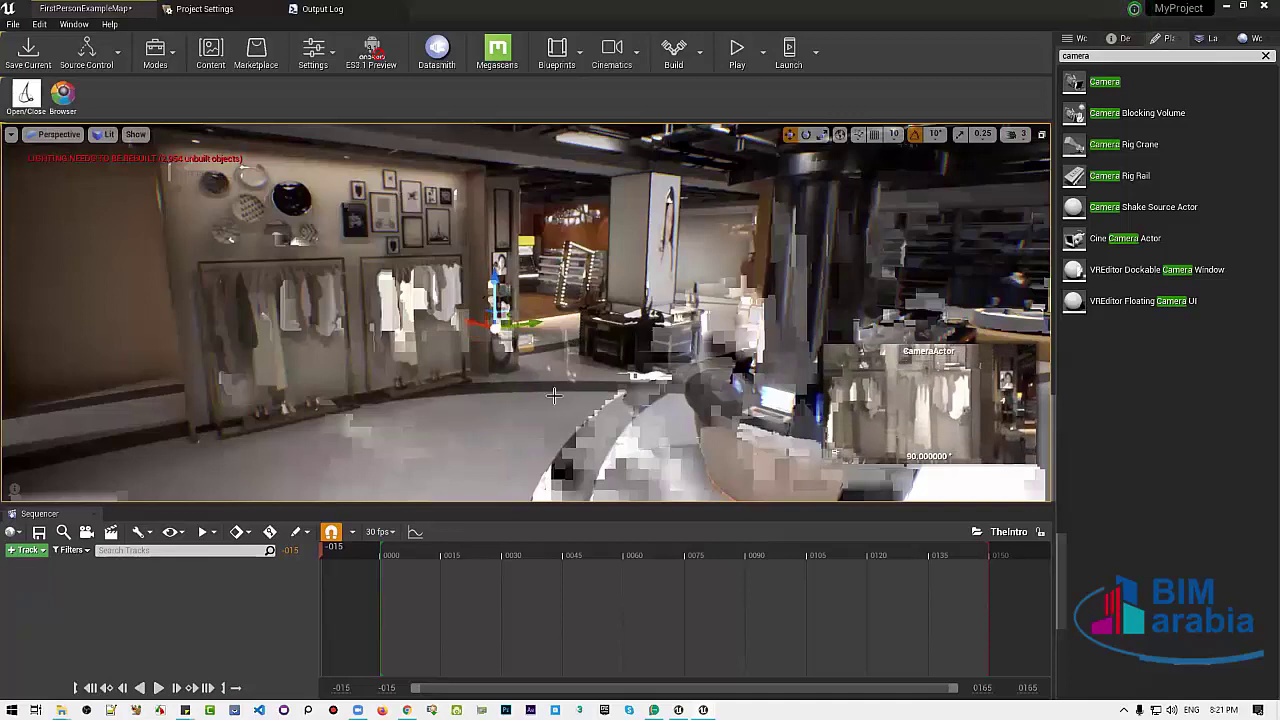
pyautogui.moveTo(554, 396); pyautogui.dragTo(554, 396, button='right')
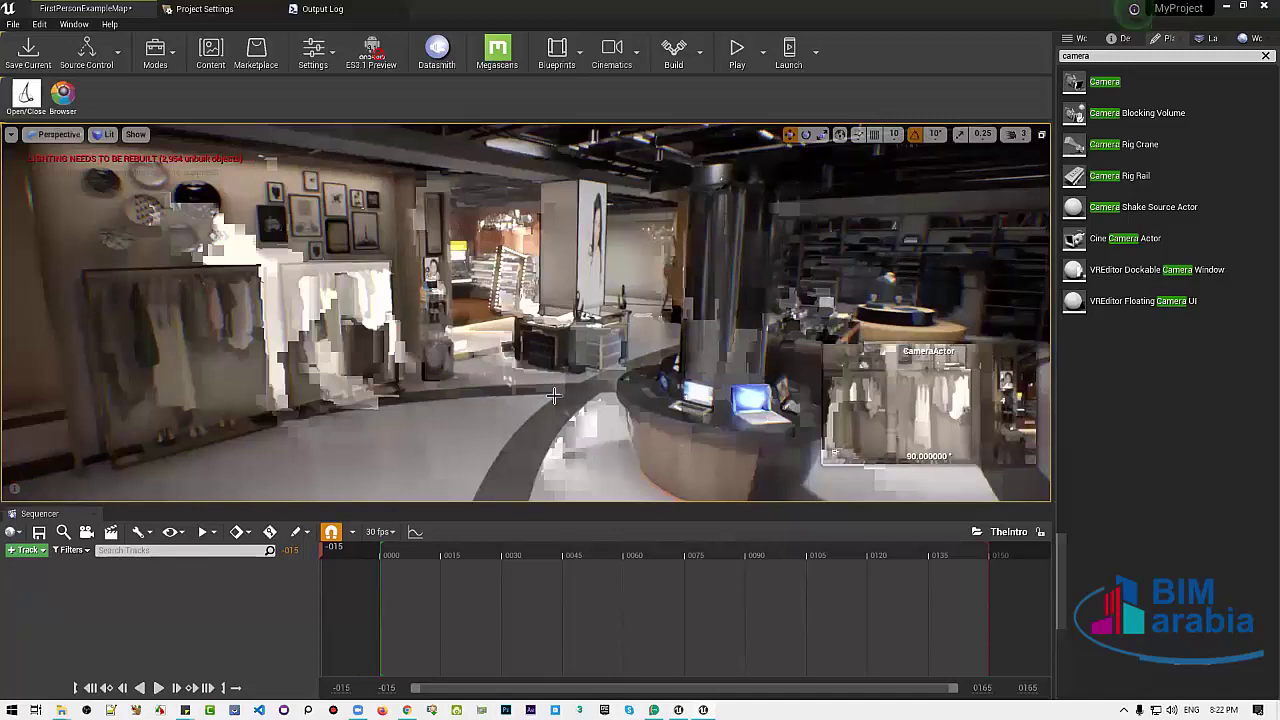
pyautogui.moveTo(554, 396); pyautogui.dragTo(650, 396, button='right')
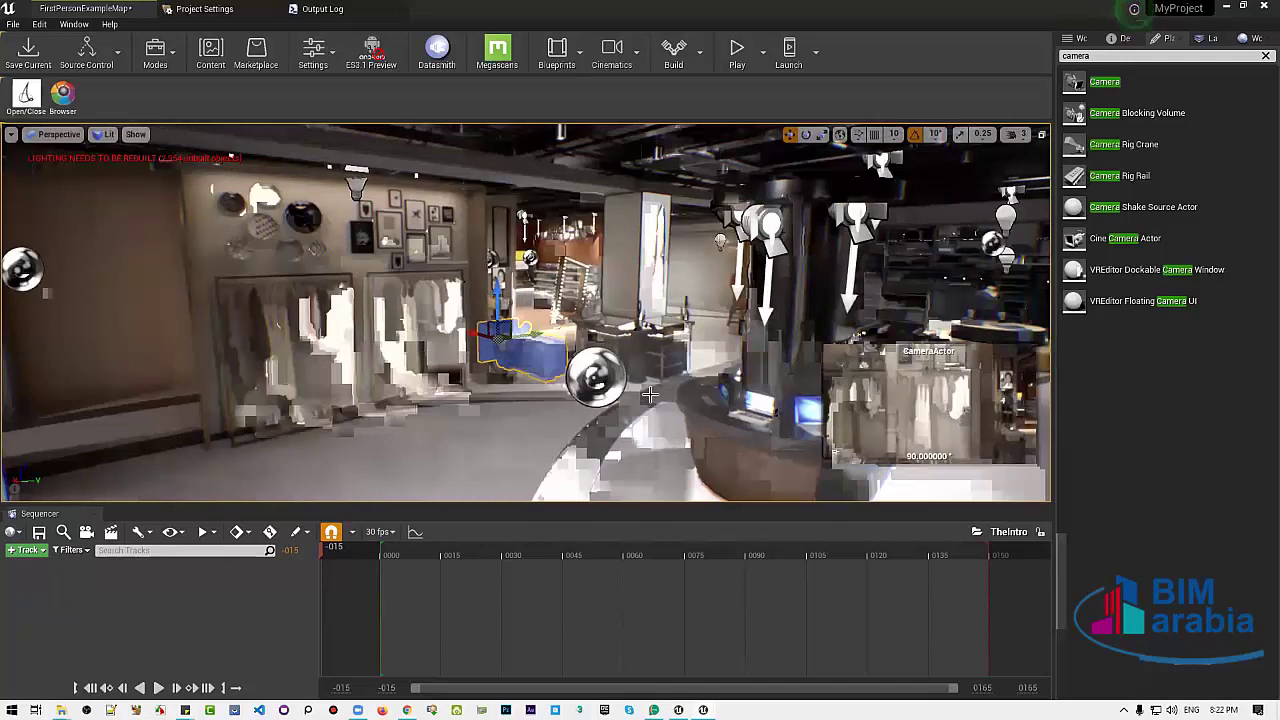
# Preview game view with G, clear the search, and fly forward through the store
pyautogui.press('g')
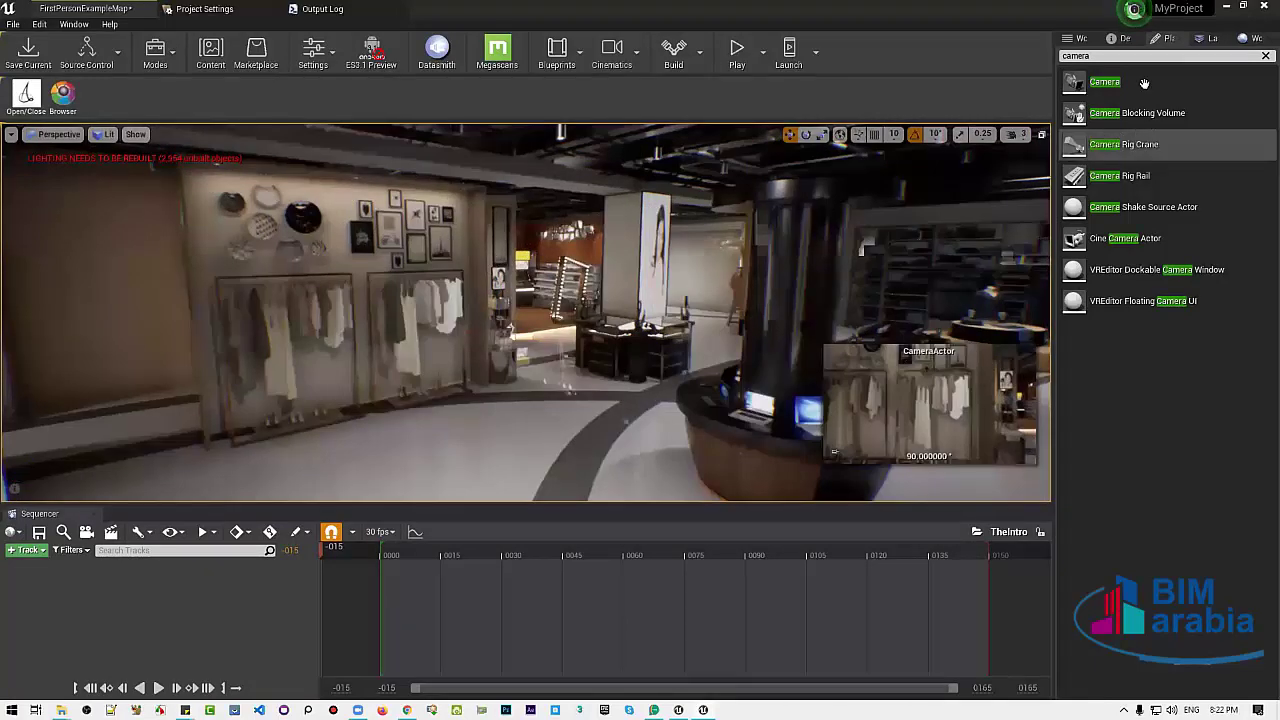
pyautogui.press('Escape')
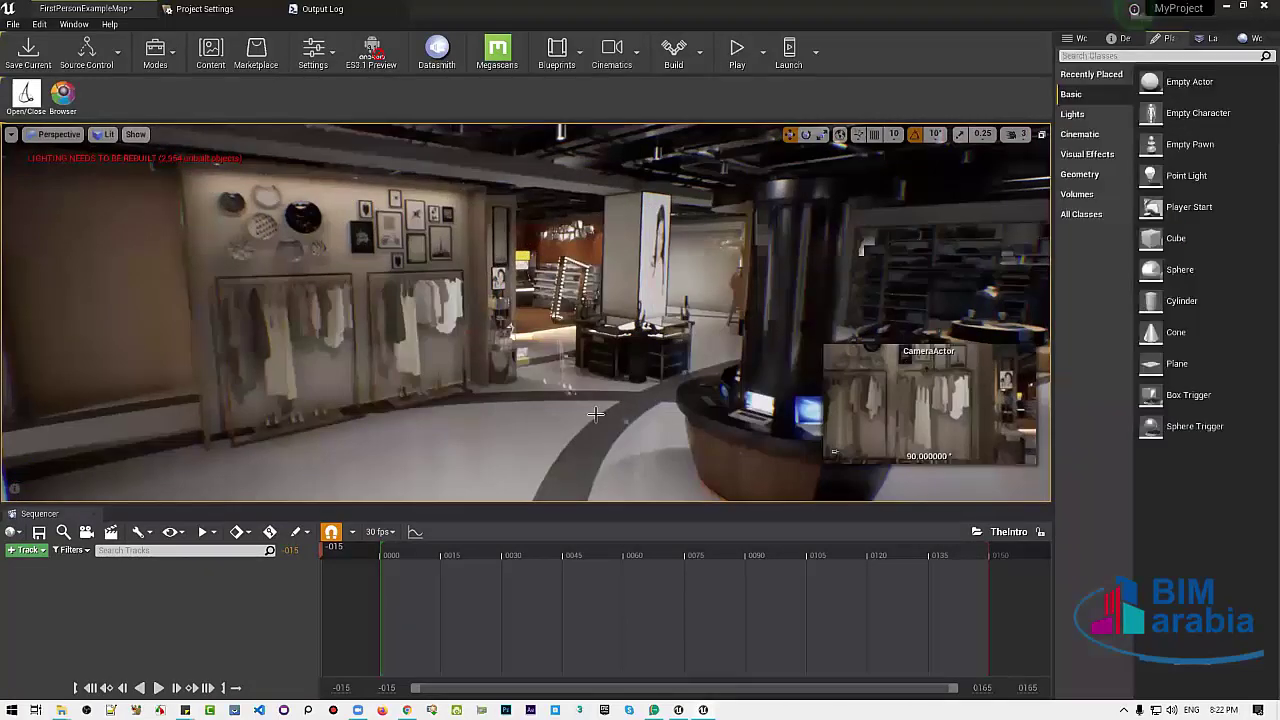
pyautogui.press('g')
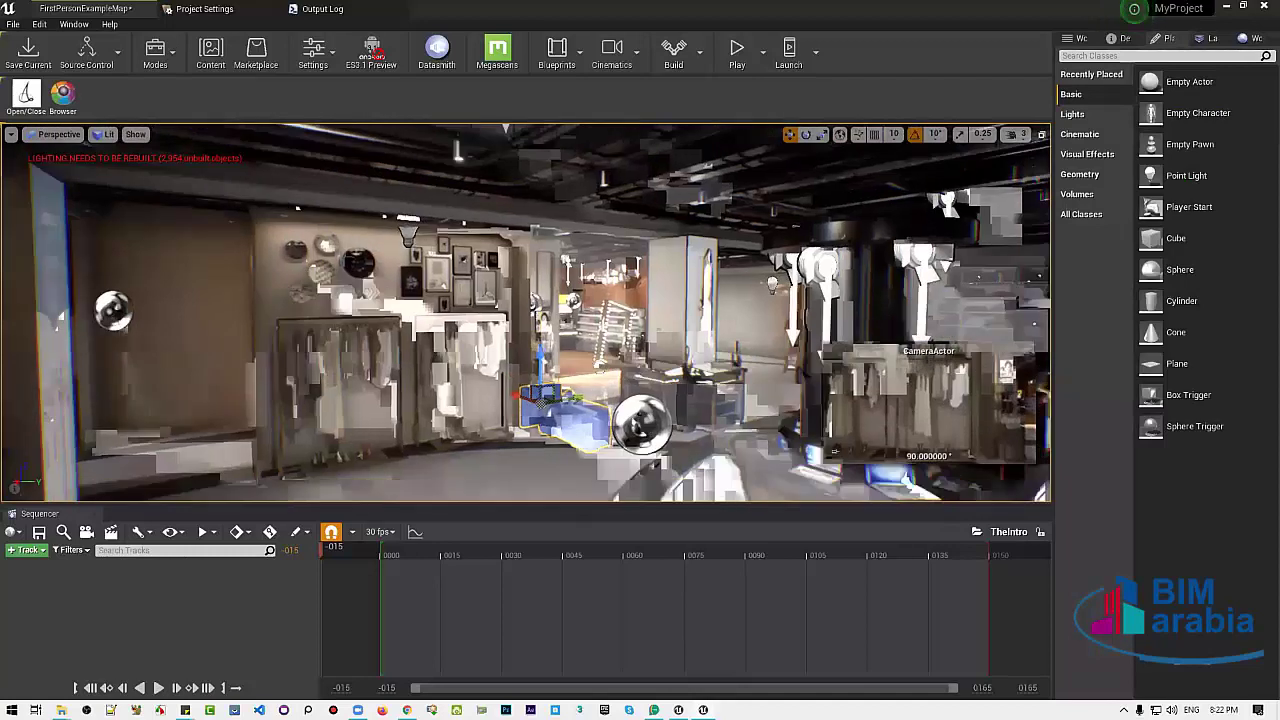
pyautogui.moveTo(64, 145); pyautogui.dragTo(140, 100)
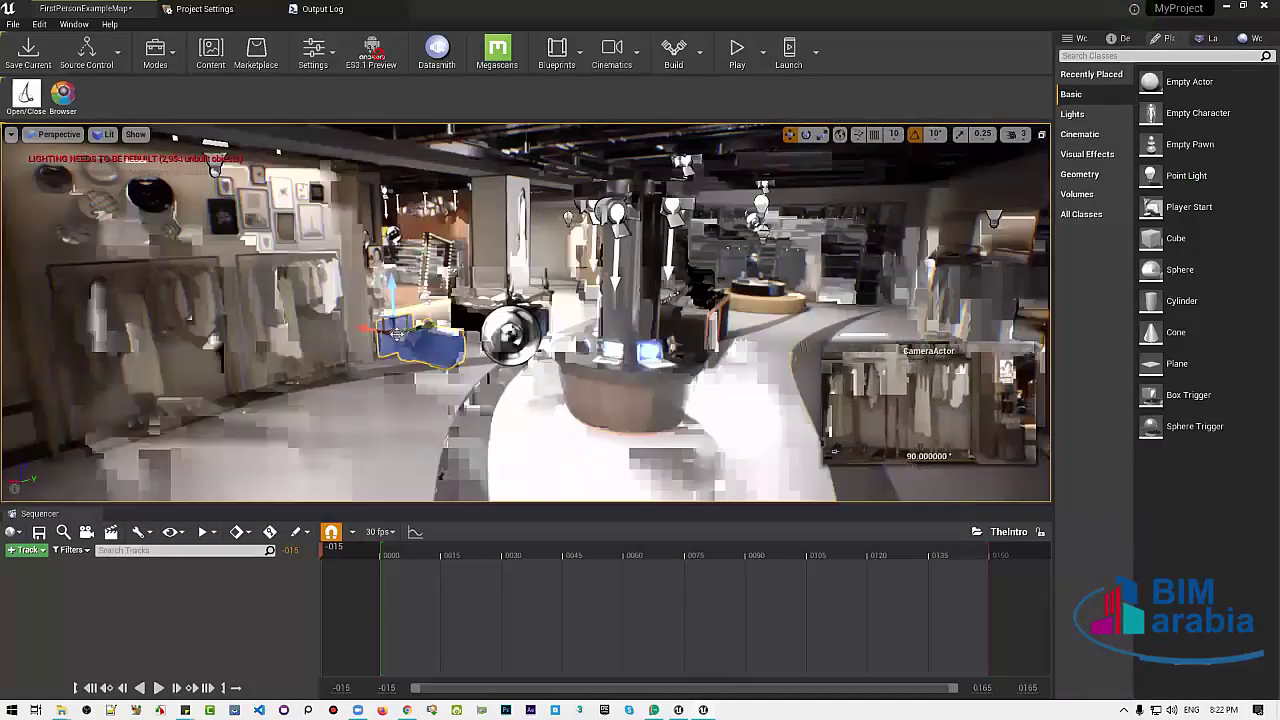
# Pilot the placed CameraActor and fly it back and round toward the lit wall displays
pyautogui.click(60, 135)
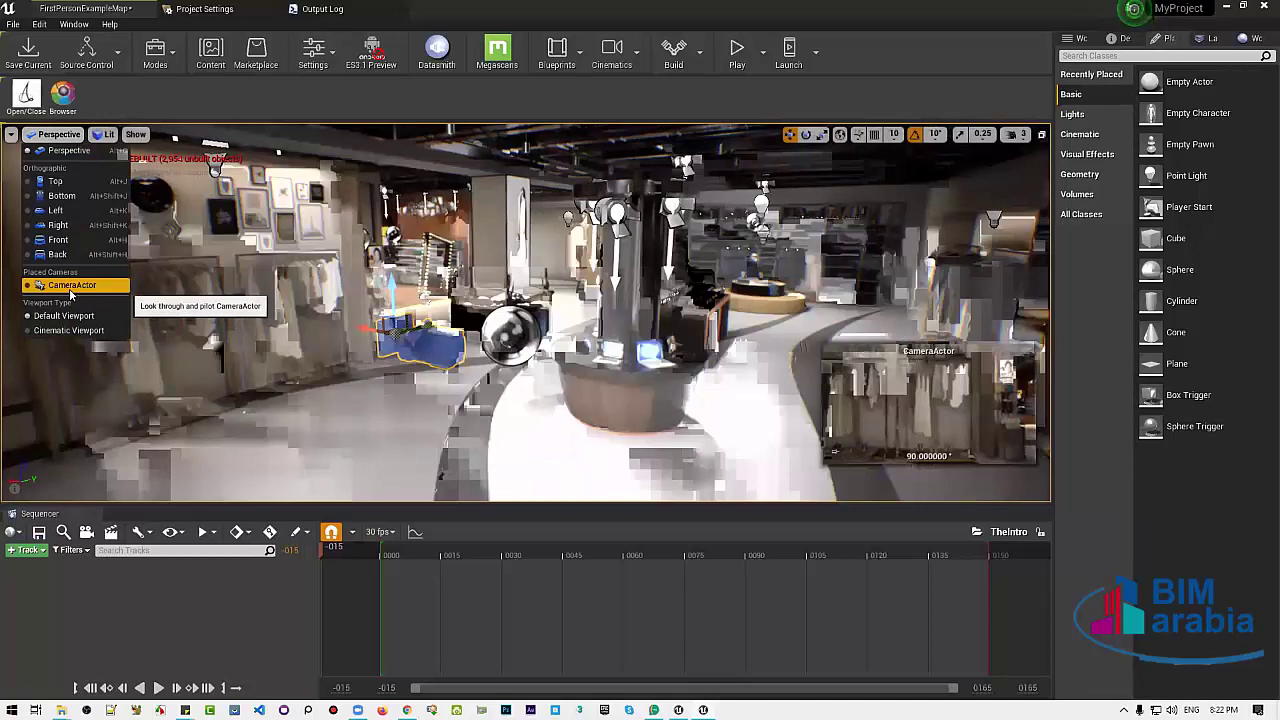
pyautogui.click(508, 262)
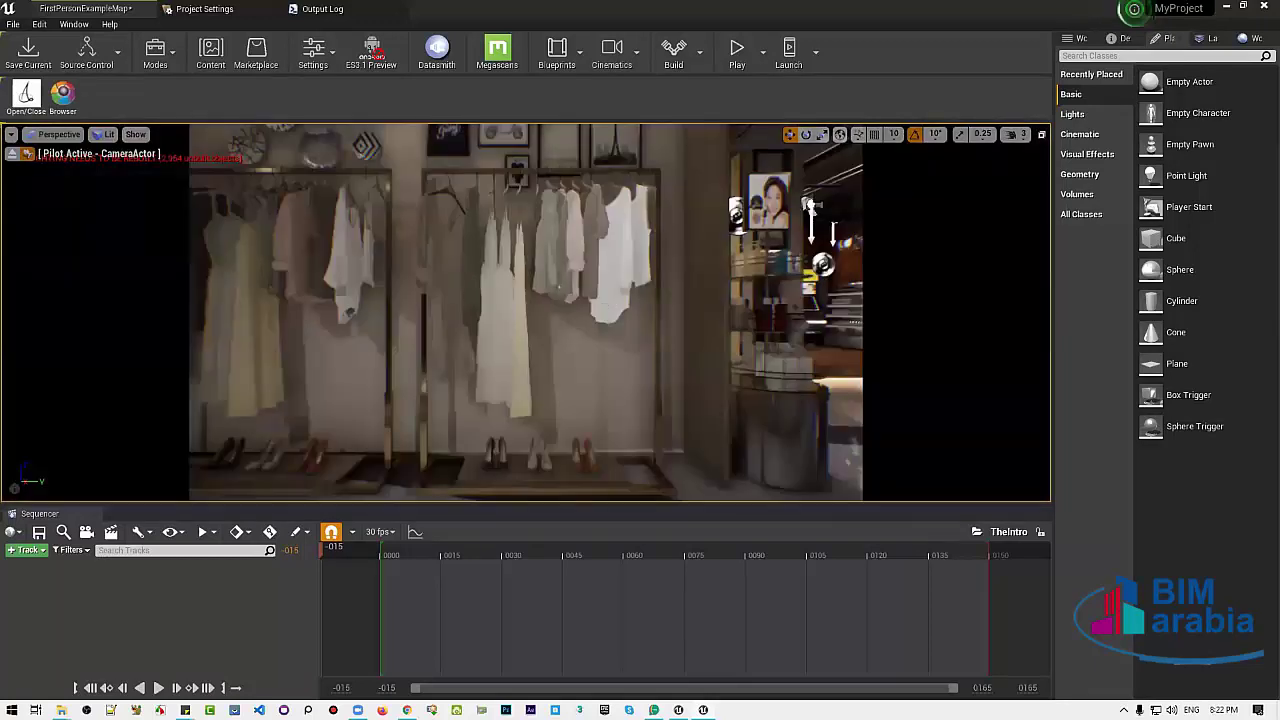
pyautogui.moveTo(685, 215); pyautogui.dragTo(685, 215, button='right')
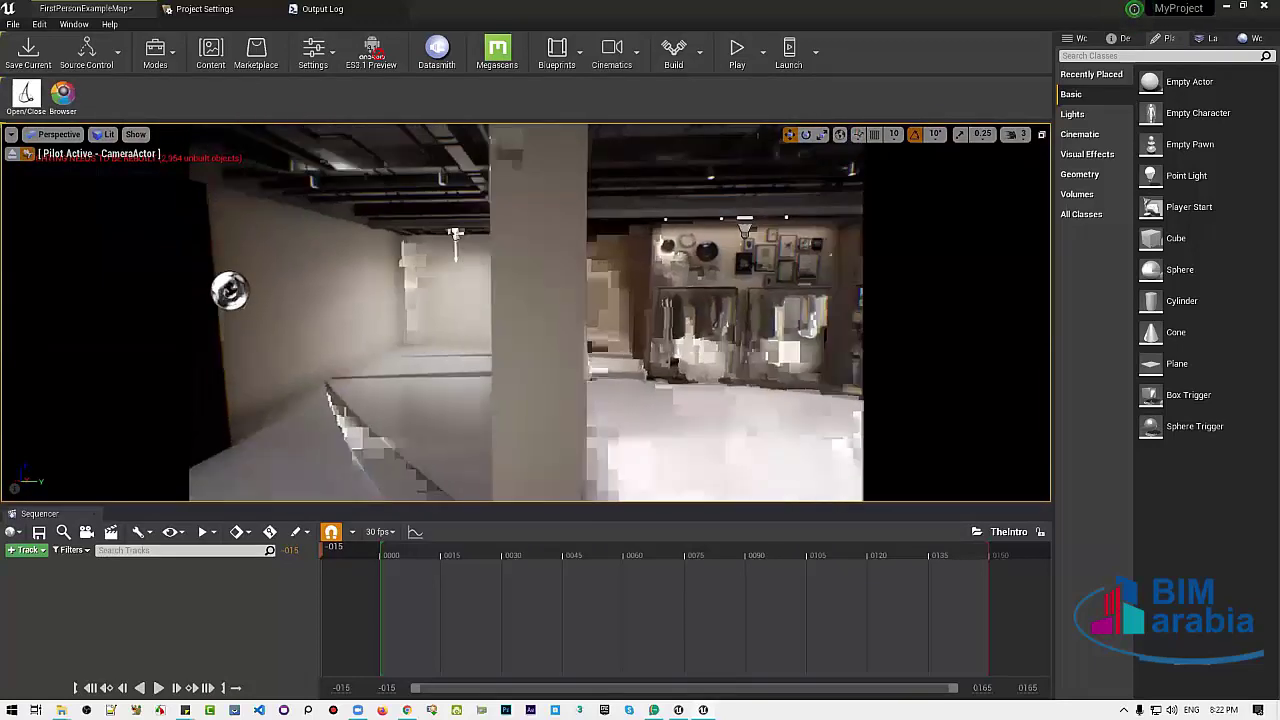
pyautogui.moveTo(561, 279)
pyautogui.mouseDown(button='right')
pyautogui.moveTo(590, 314)
pyautogui.moveTo(578, 338)
pyautogui.mouseUp(button='right')
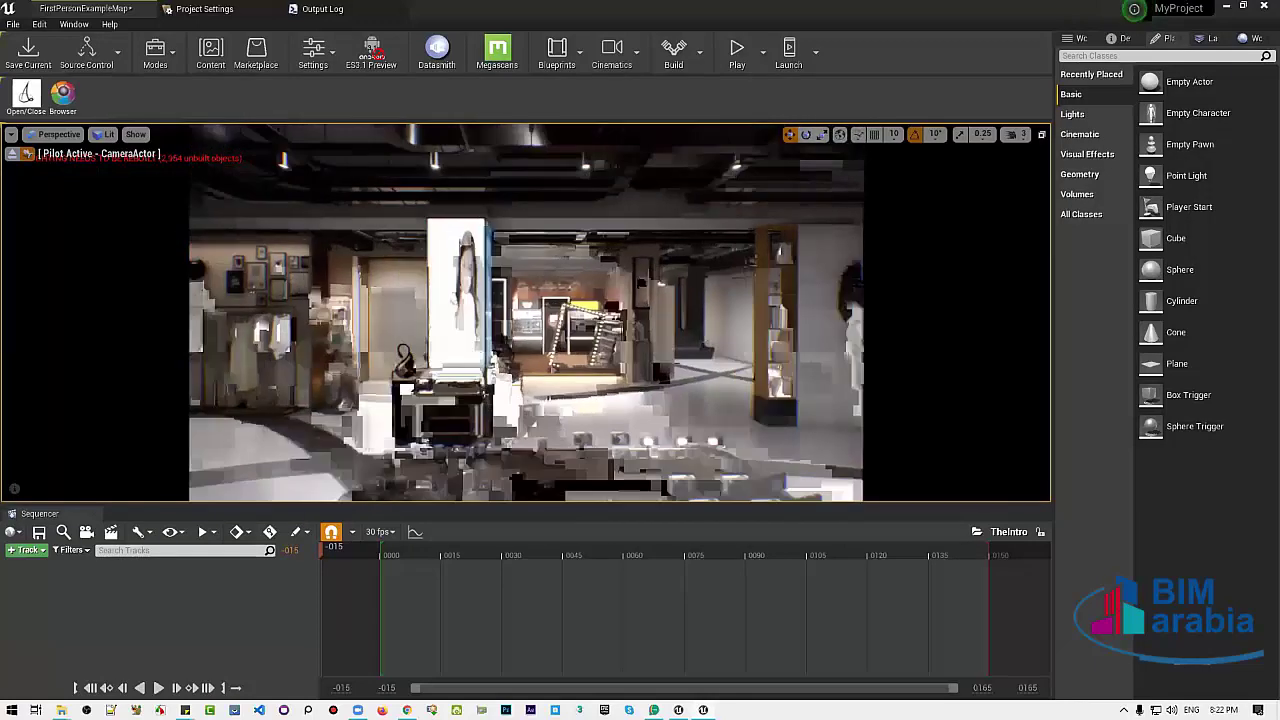
# Set the viewport Screen Percentage to 200
pyautogui.click(11, 134)
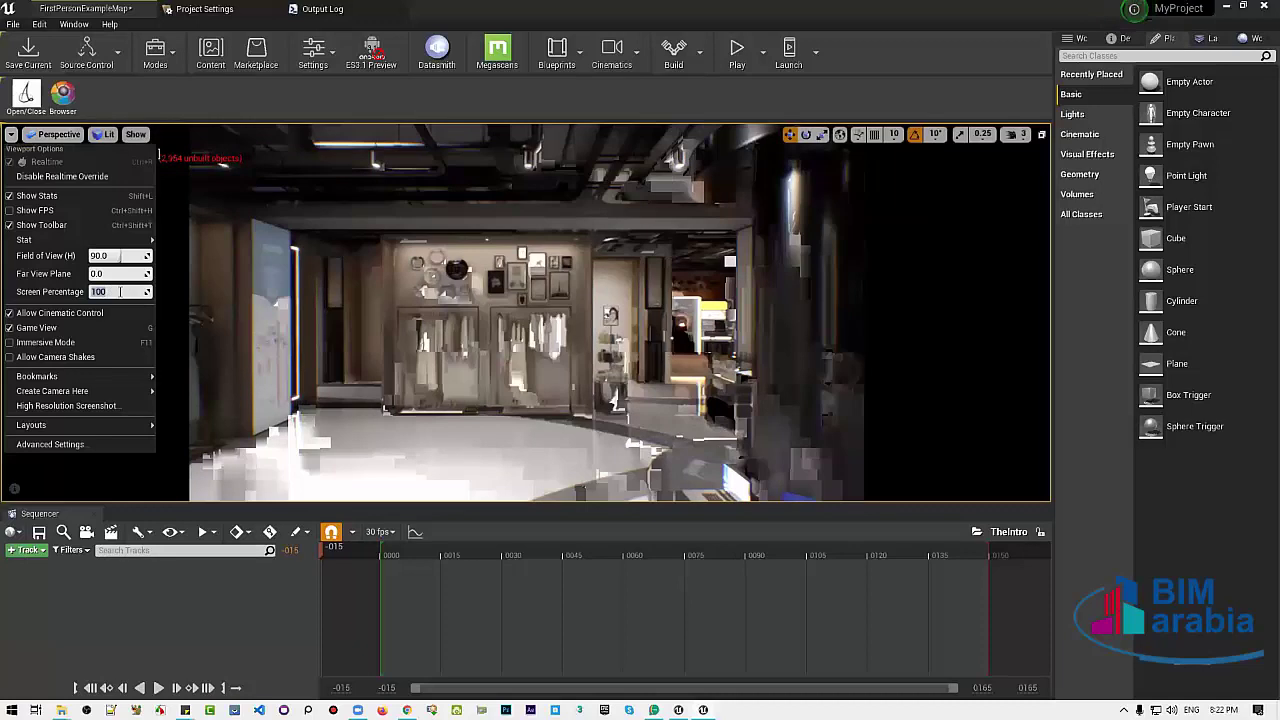
pyautogui.write('00')
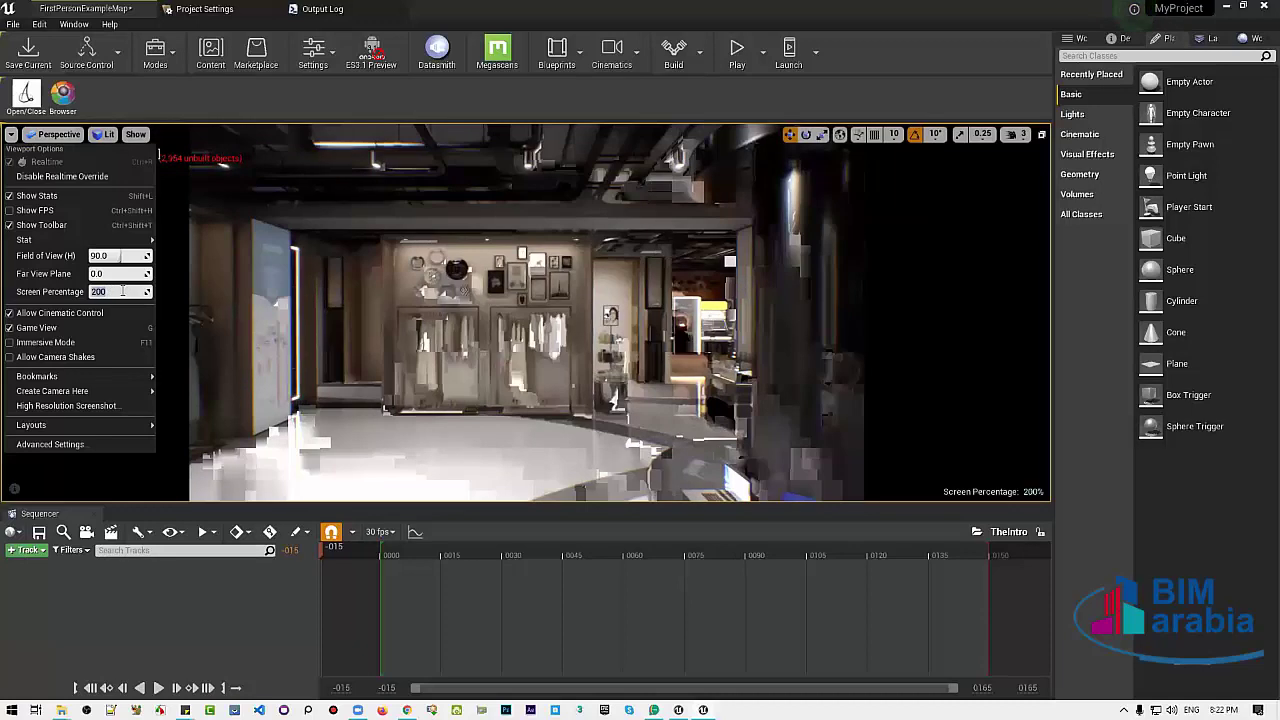
pyautogui.click(586, 260)
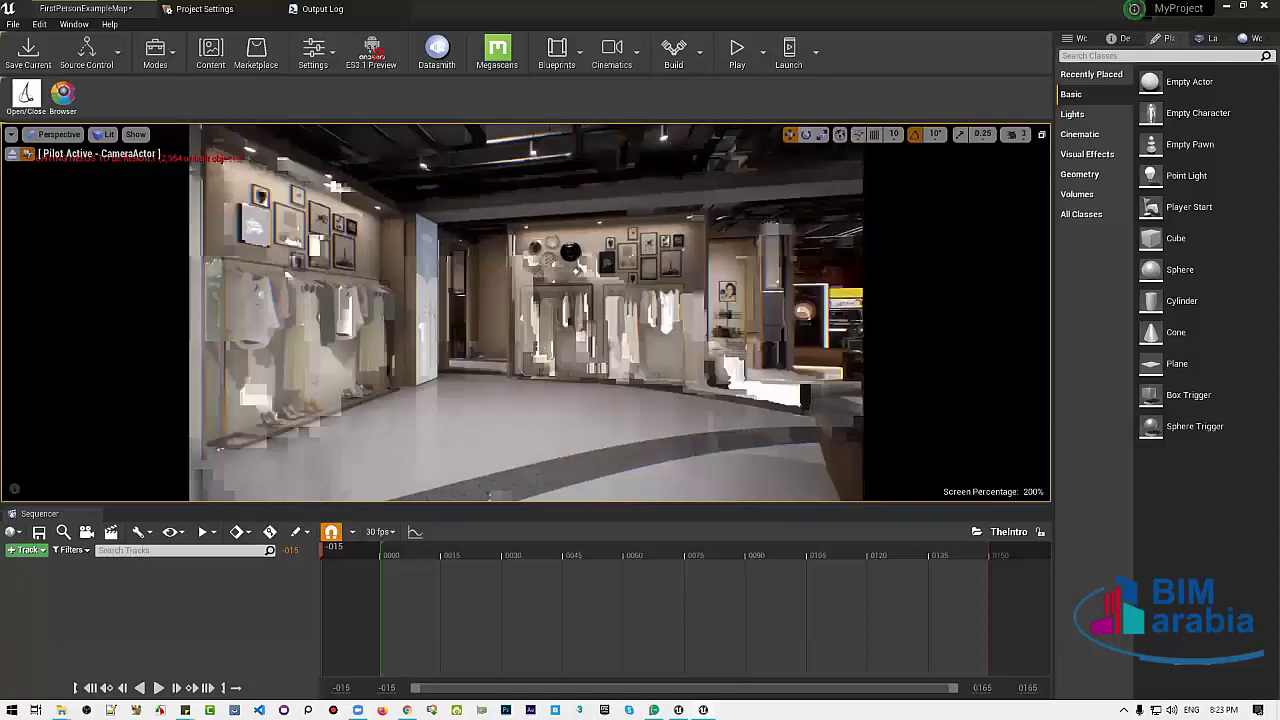
# Turn the piloted camera to face the back clothing wall, then eject from it
pyautogui.moveTo(420, 266); pyautogui.dragTo(420, 266, button='right')
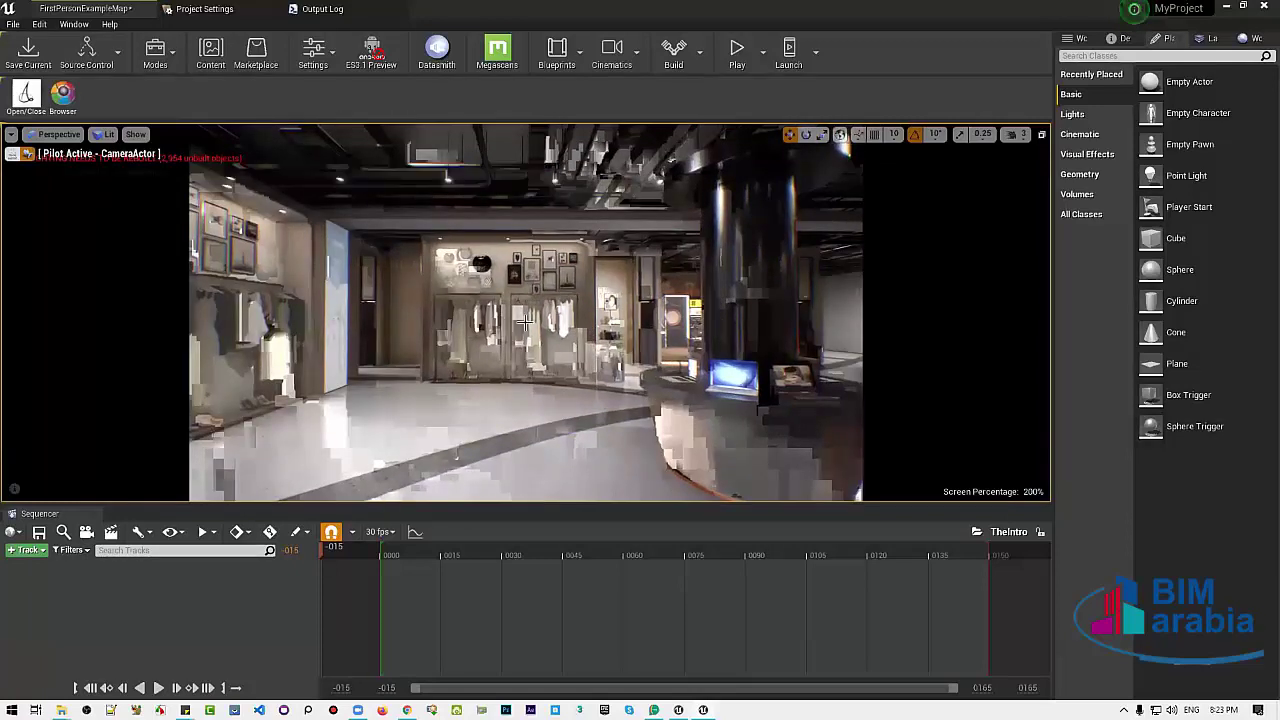
pyautogui.click(12, 153)
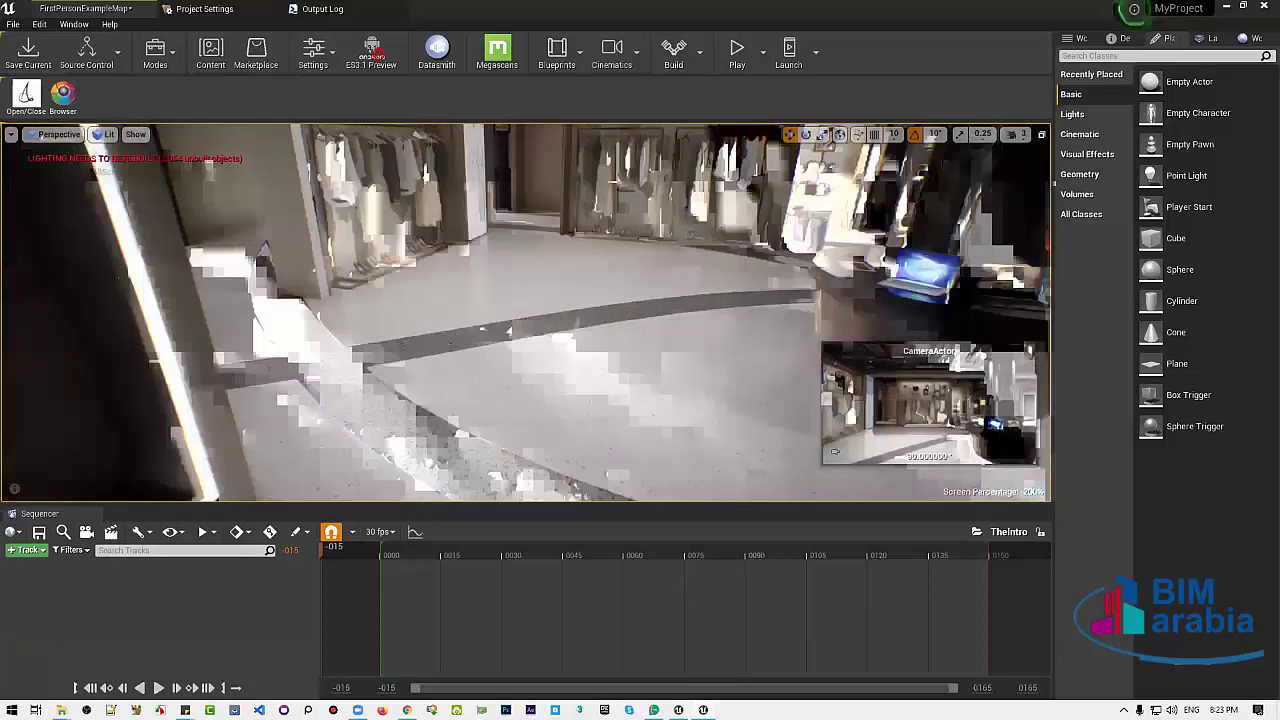
pyautogui.moveTo(508, 331); pyautogui.dragTo(600, 327, button='right')
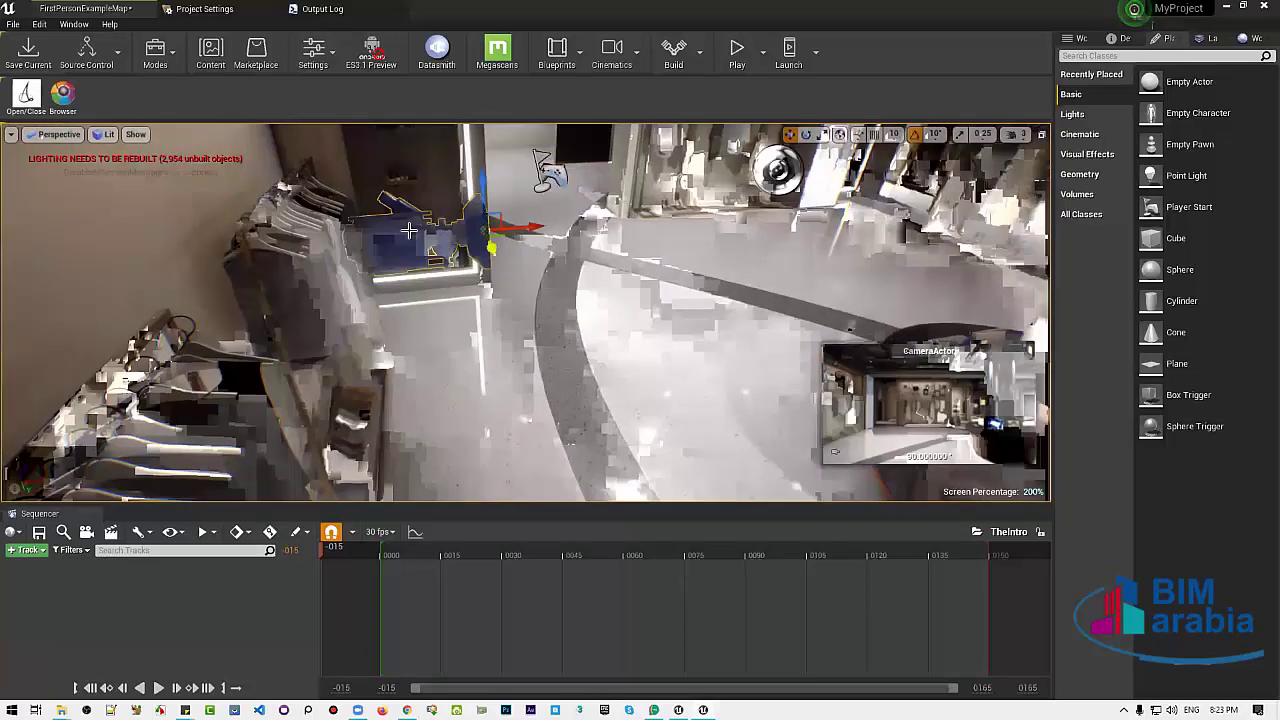
# Drag the CameraActor from the World Outliner into TheIntro's Sequencer track area
pyautogui.moveTo(600, 327)
pyautogui.mouseDown(button='right')
pyautogui.moveTo(640, 320)
pyautogui.moveTo(600, 330)
pyautogui.mouseUp(button='right')
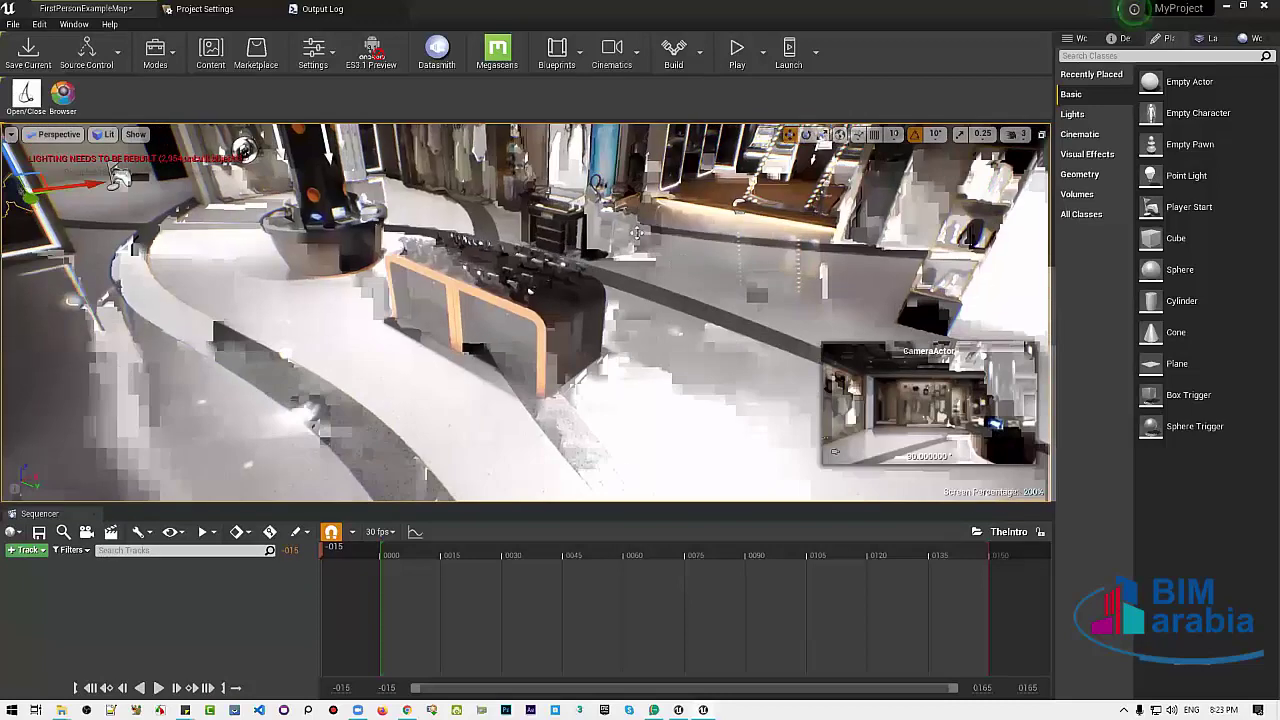
pyautogui.moveTo(675, 263); pyautogui.dragTo(650, 230, button='right')
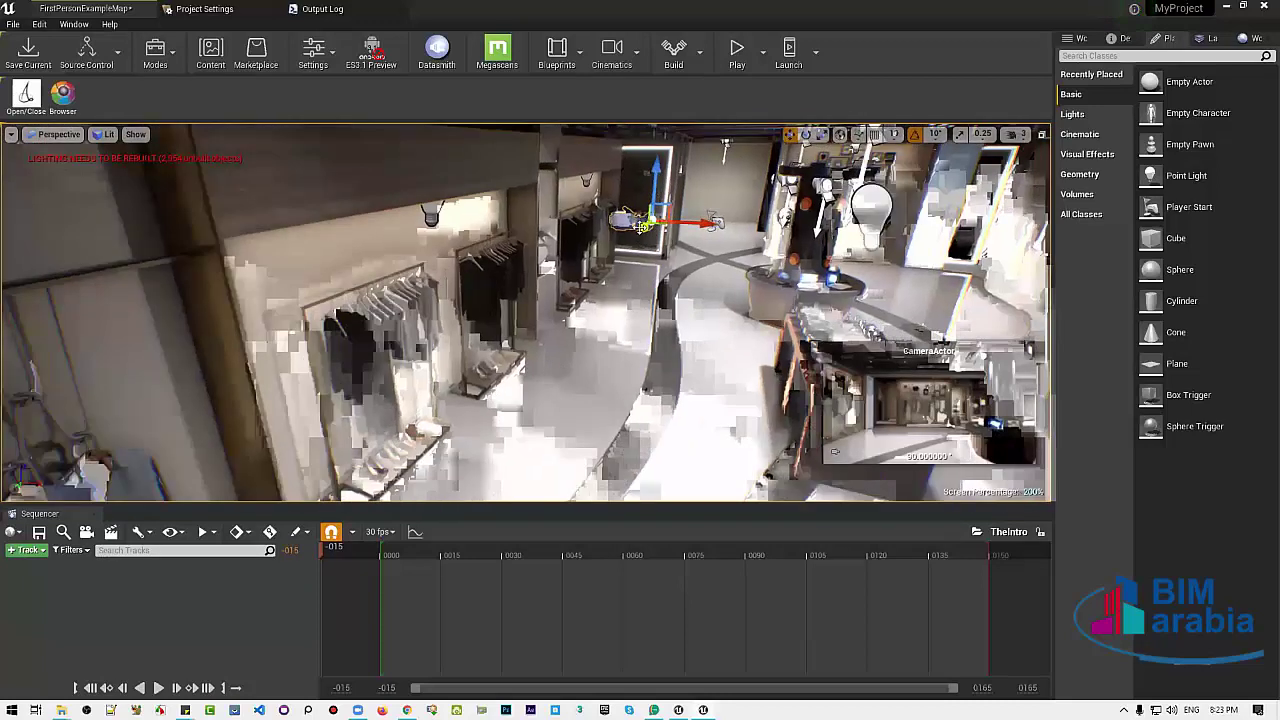
pyautogui.moveTo(650, 230); pyautogui.dragTo(620, 250, button='right')
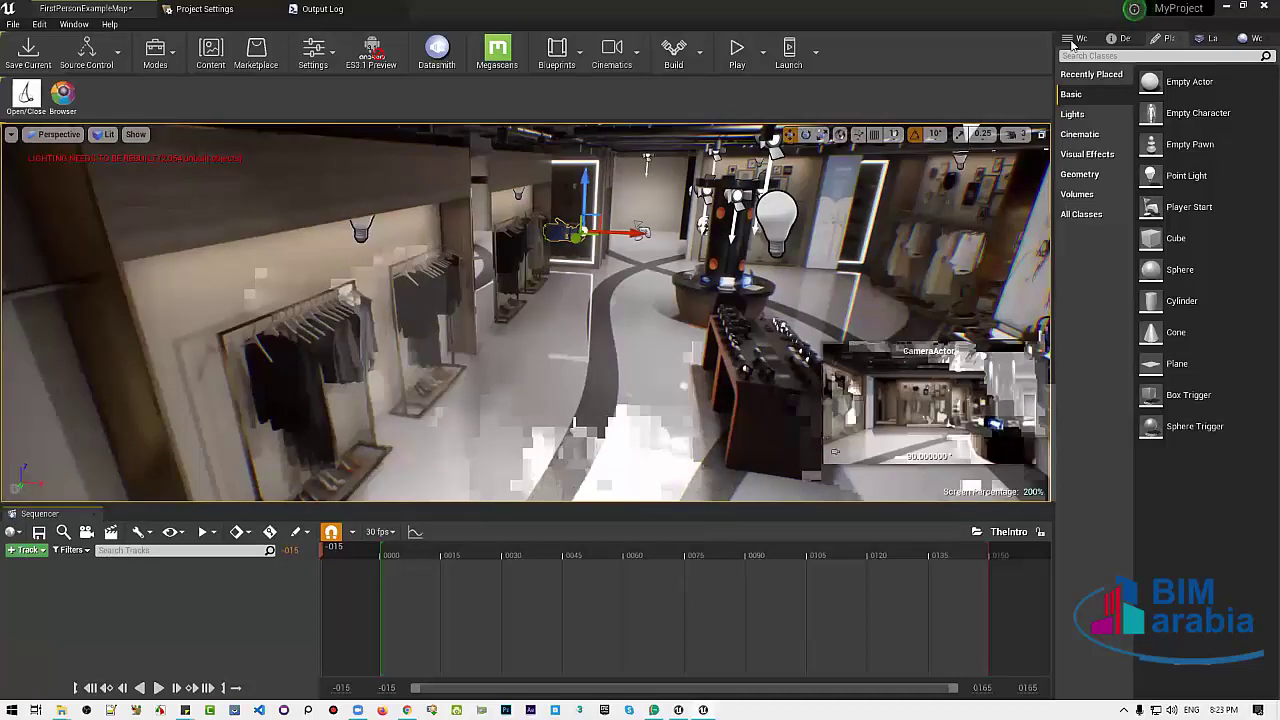
pyautogui.click(1076, 38)
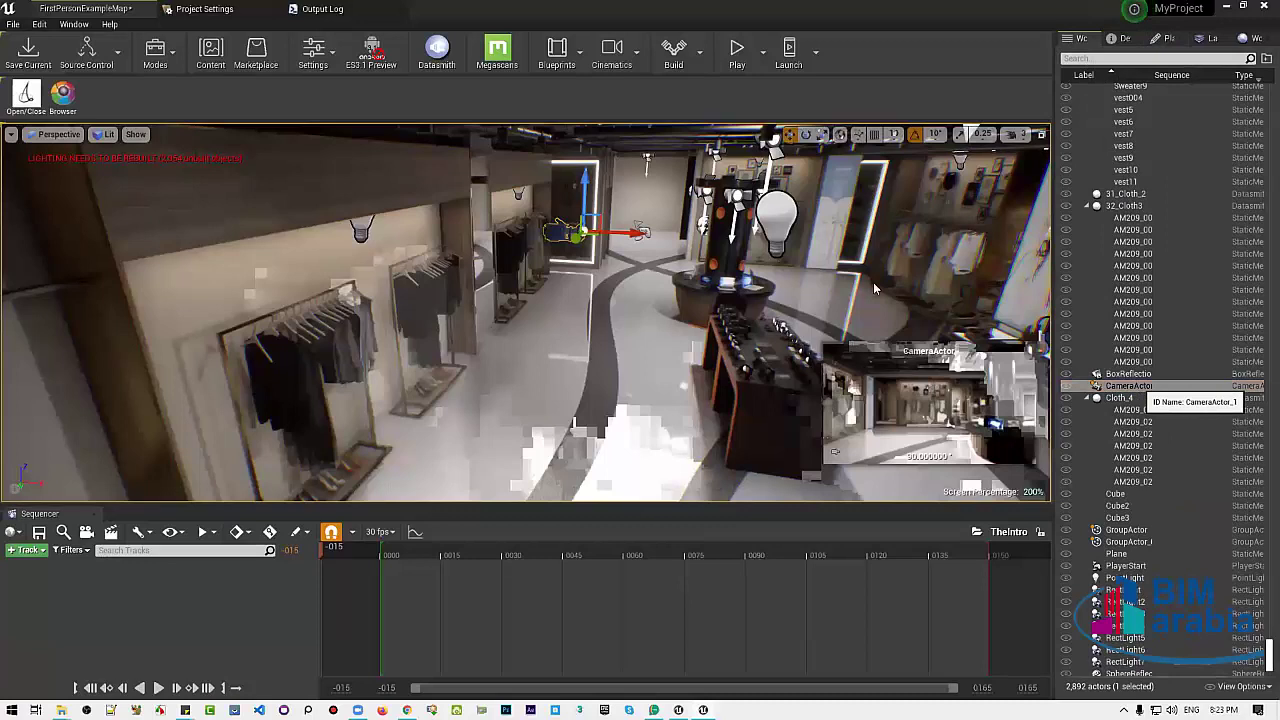
pyautogui.moveTo(1122, 390); pyautogui.dragTo(730, 283)
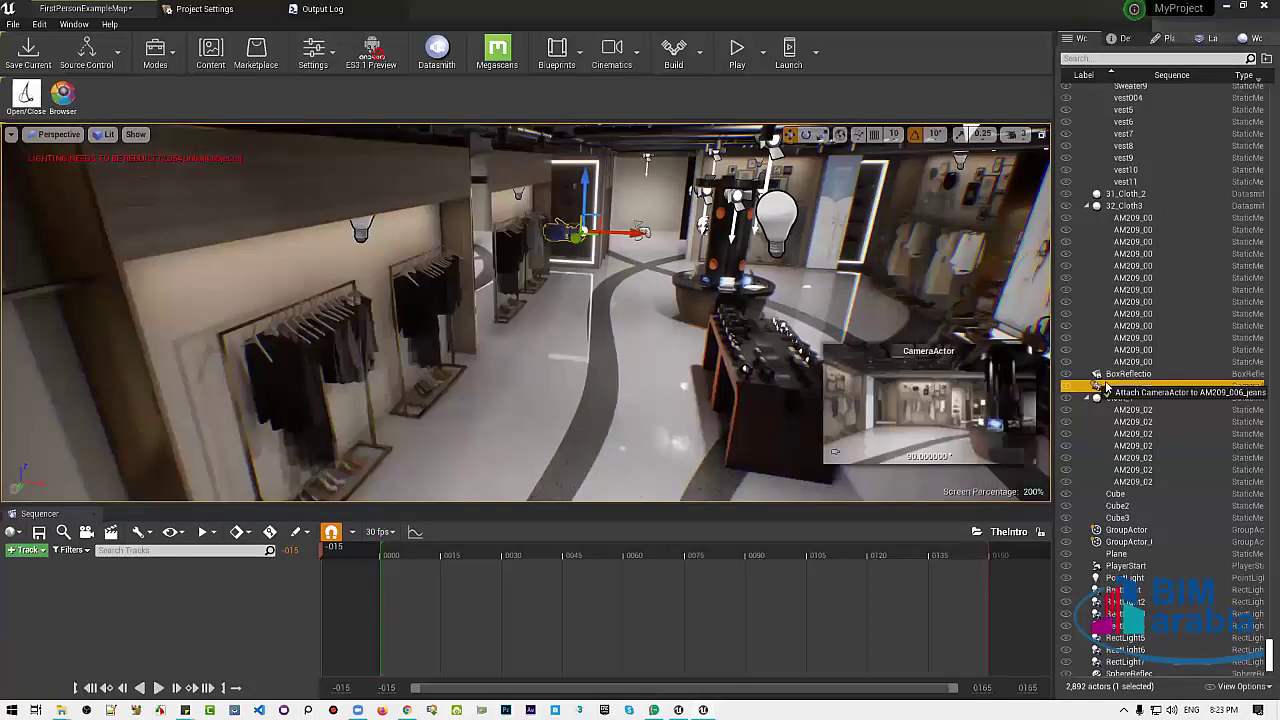
pyautogui.moveTo(1125, 386); pyautogui.dragTo(54, 597)
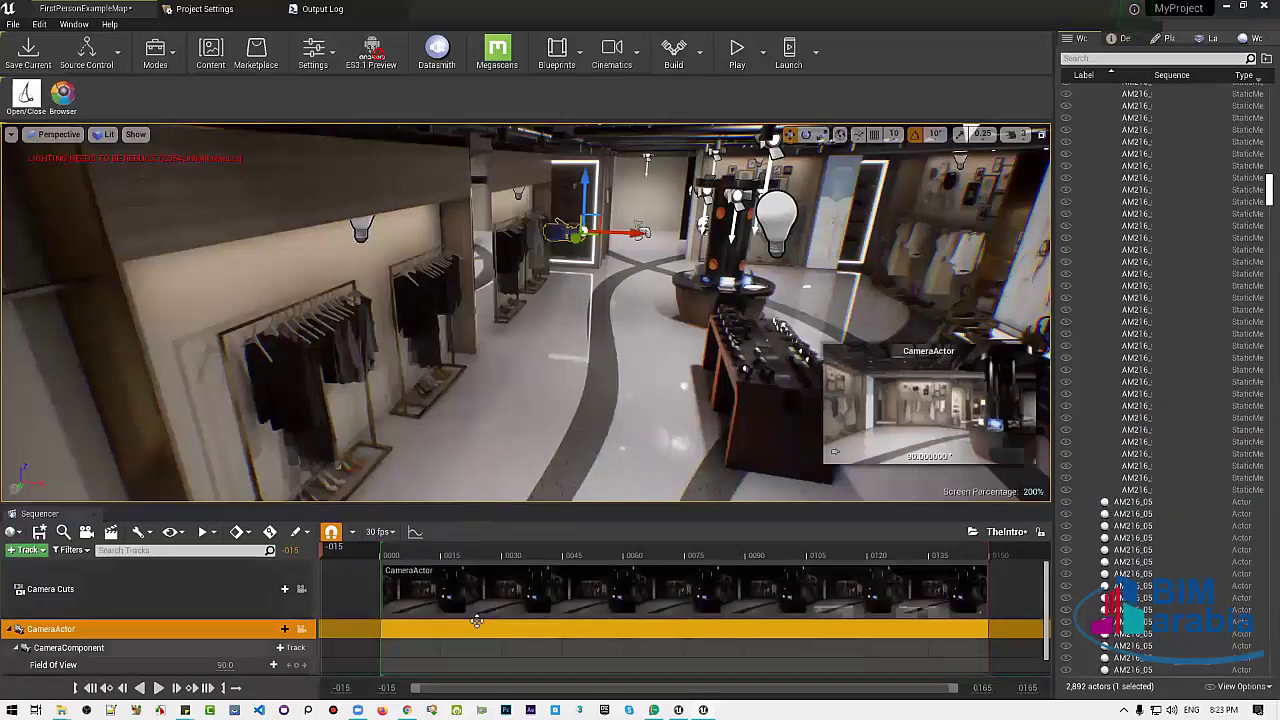
# Enlarge the Sequencer and scrub TheIntro through frames 0115, 0074, start and end
pyautogui.scroll(-1, 500, 645)
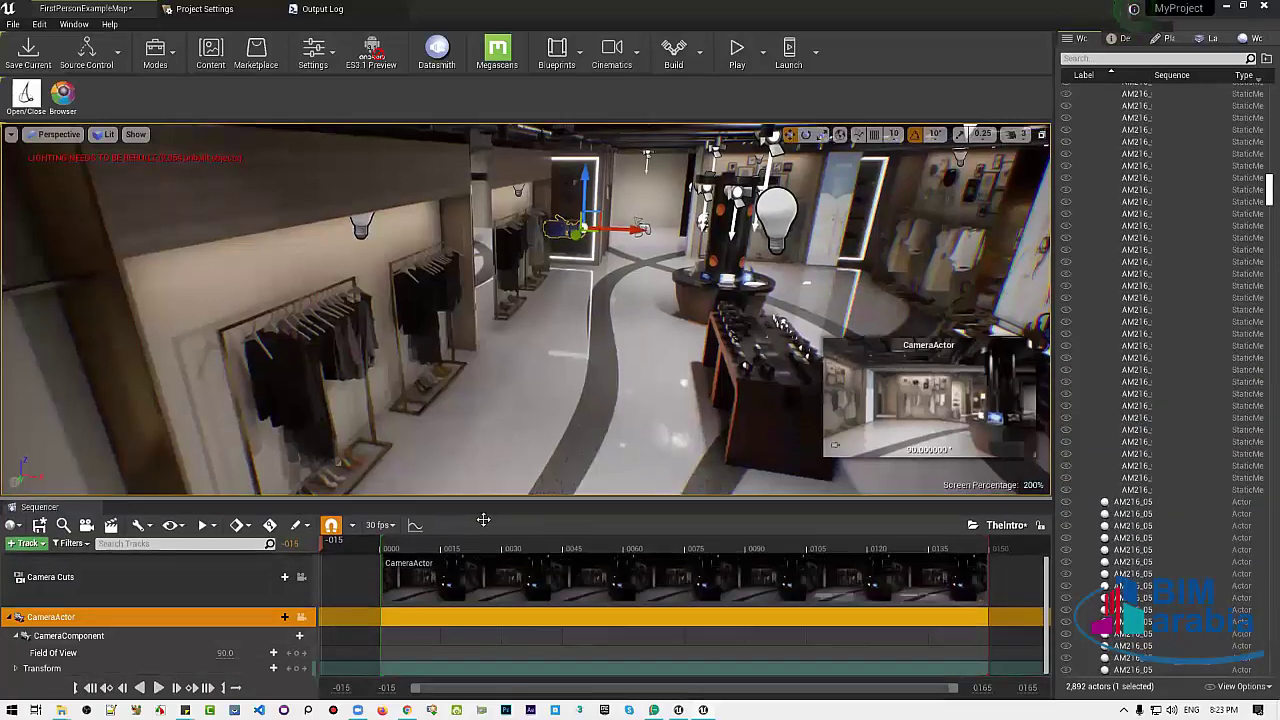
pyautogui.moveTo(550, 505); pyautogui.dragTo(550, 447)
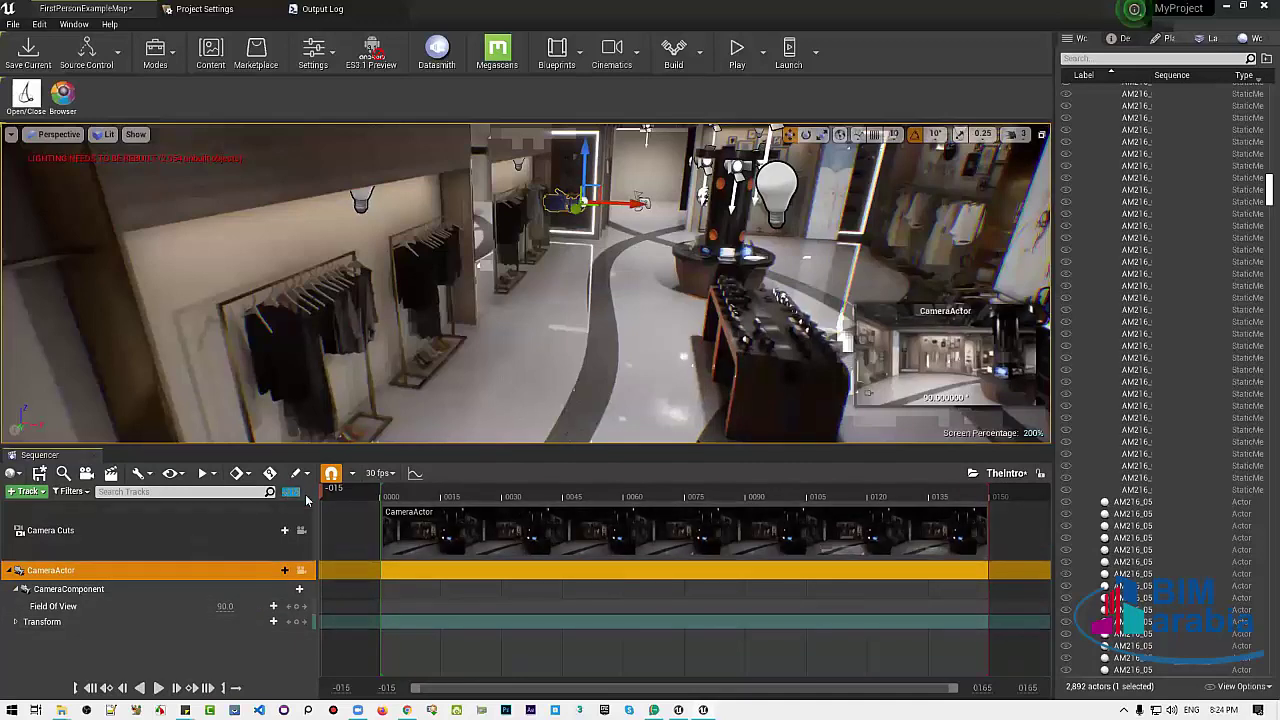
pyautogui.click(348, 506)
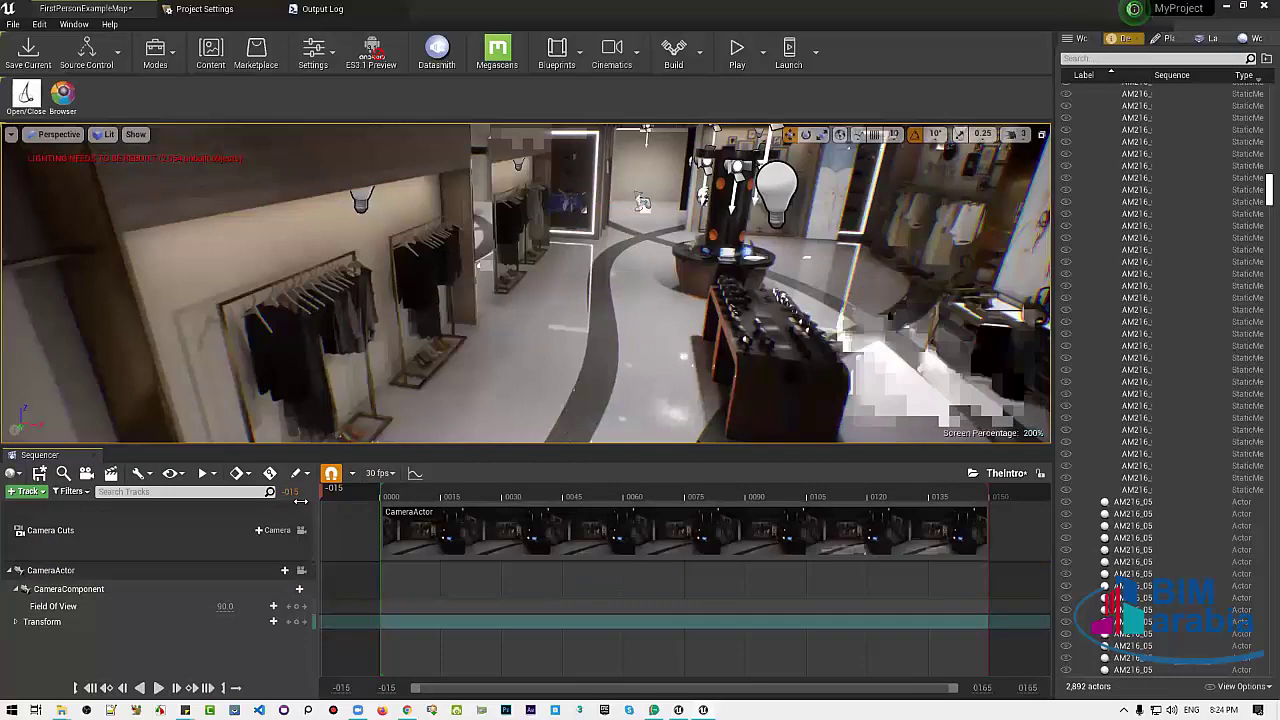
pyautogui.click(515, 510)
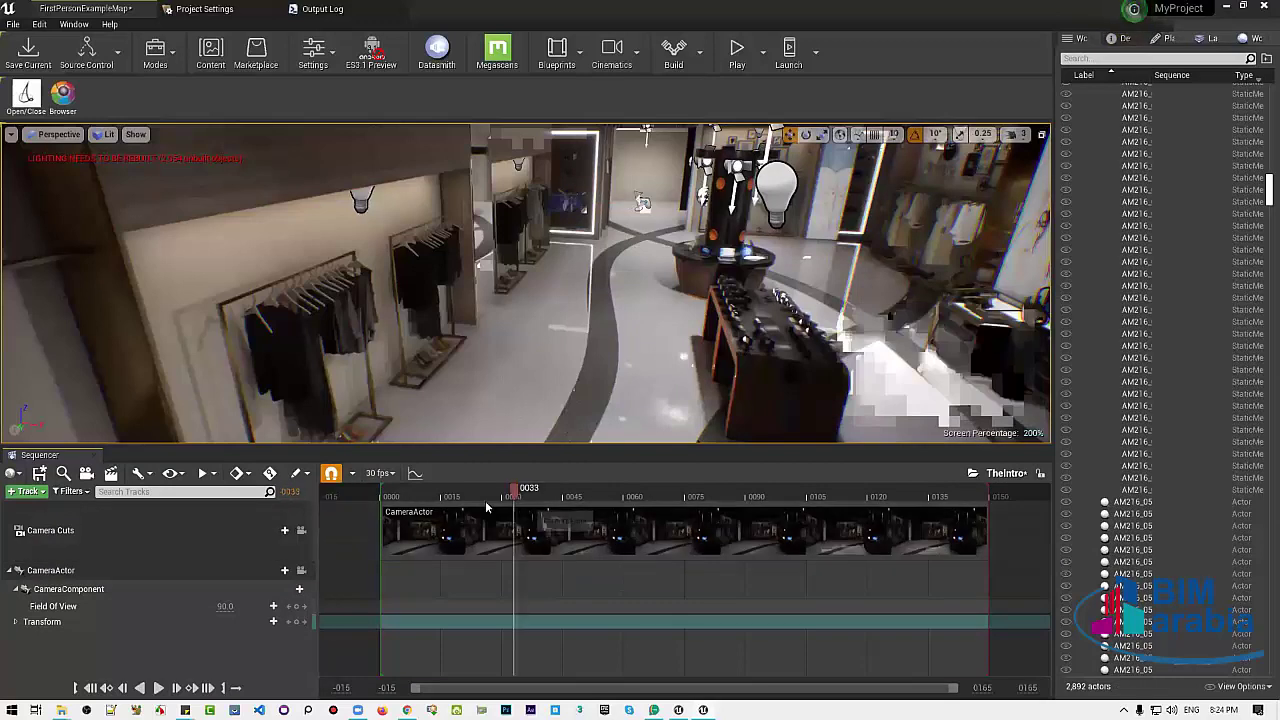
pyautogui.click(680, 520)
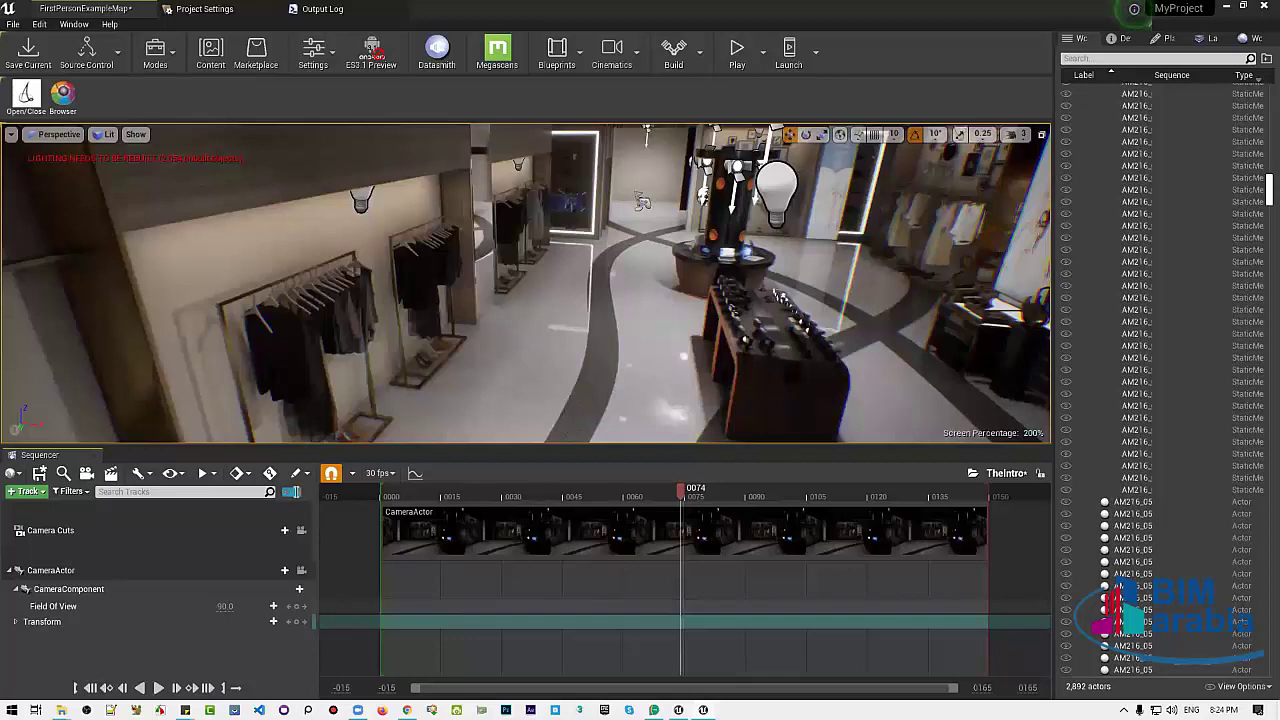
pyautogui.press('Up')
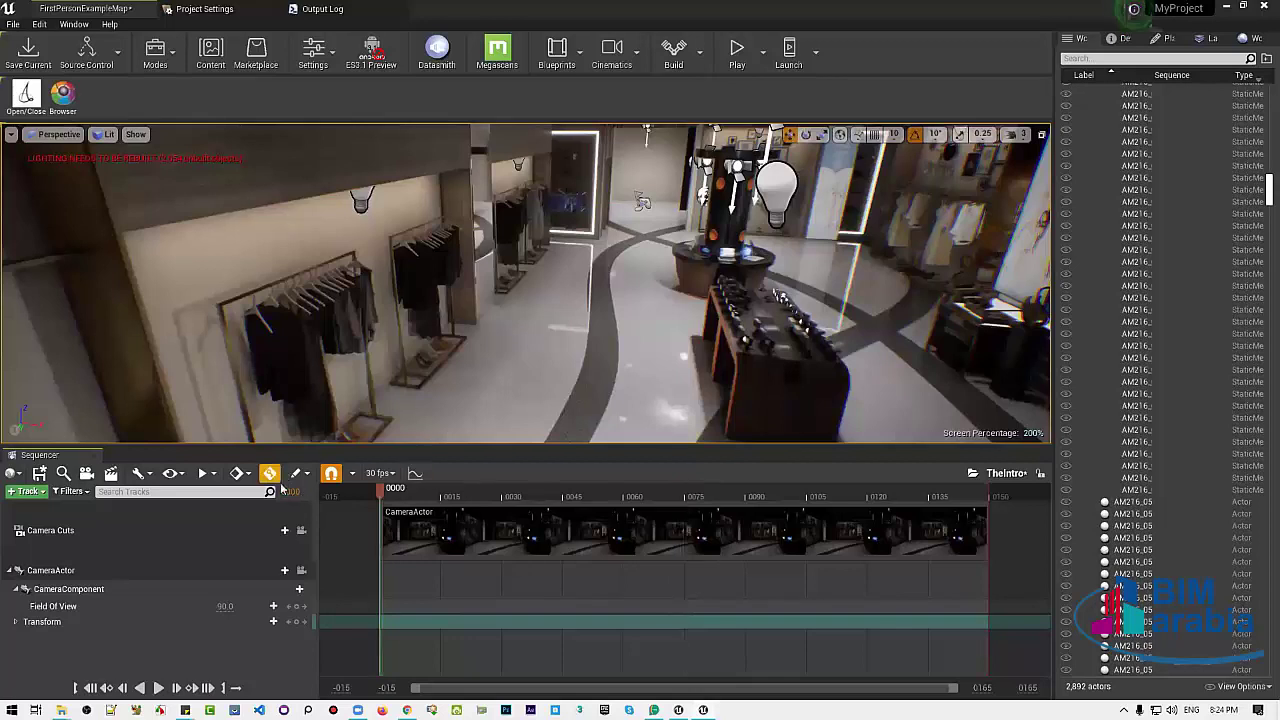
pyautogui.press('Down')
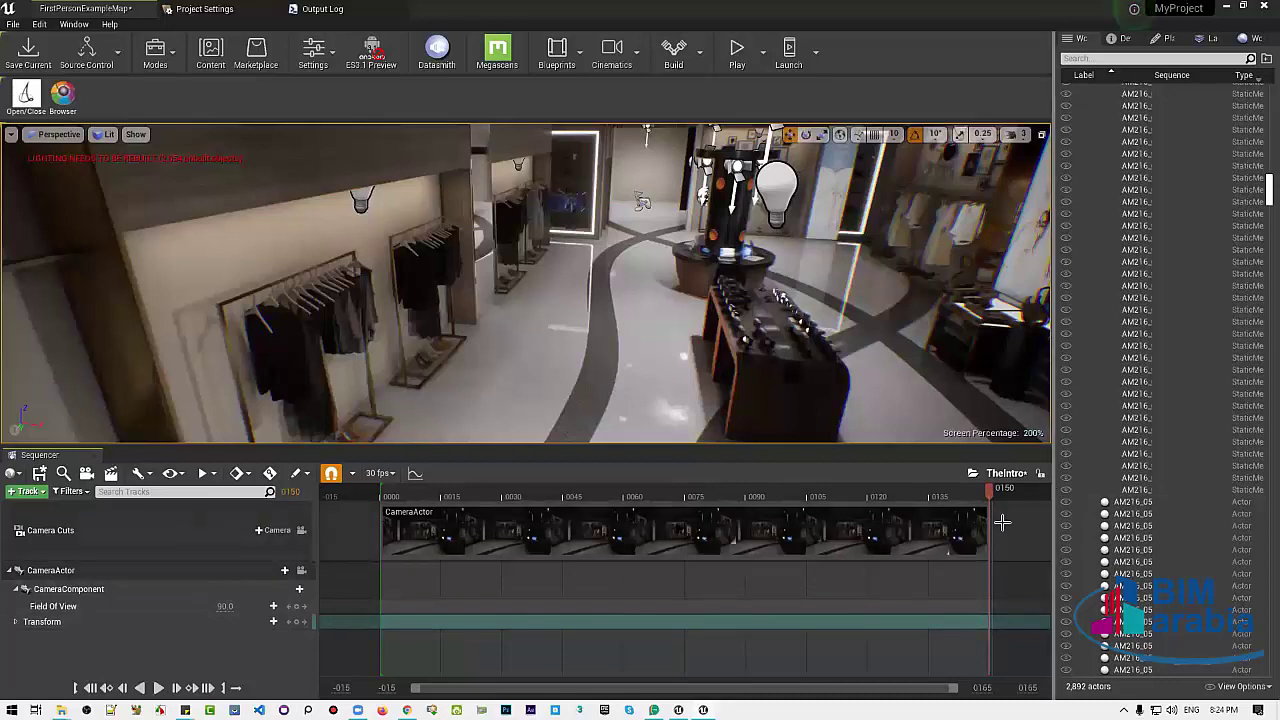
# Try a playback end at 0128, restore the camera shot to 0150, and return to start
pyautogui.click(902, 496)
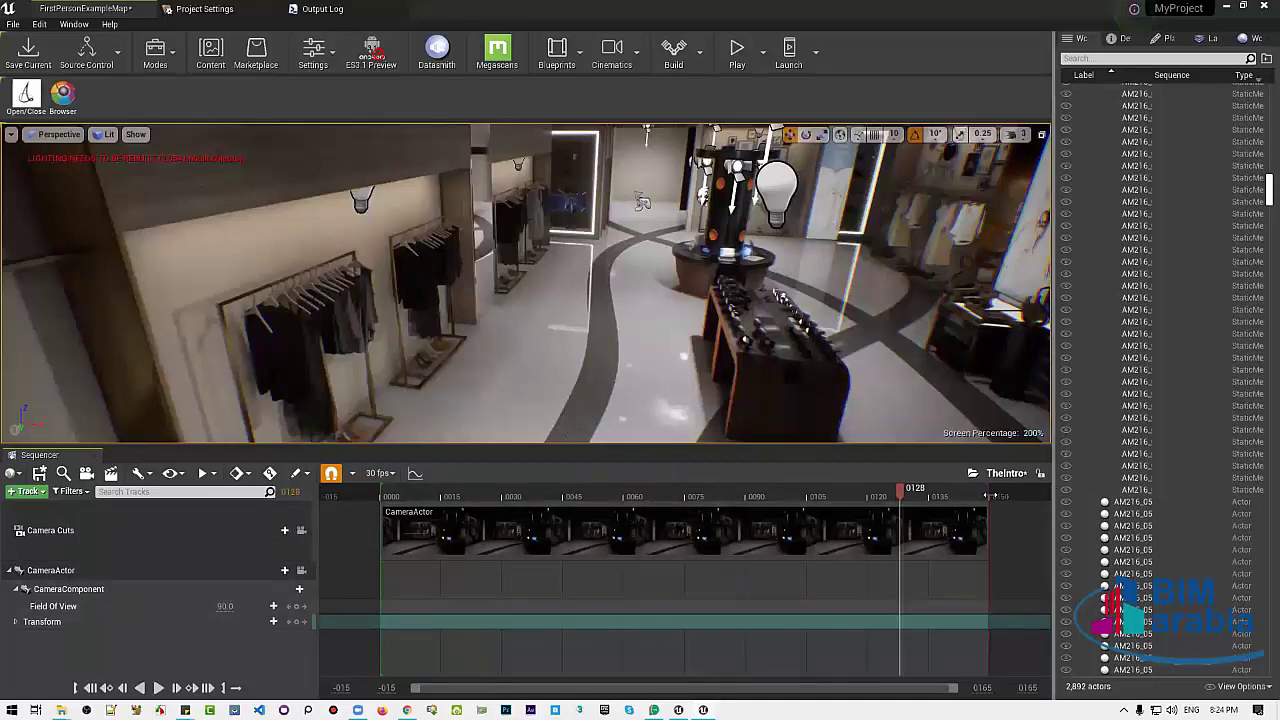
pyautogui.moveTo(988, 496); pyautogui.dragTo(900, 496)
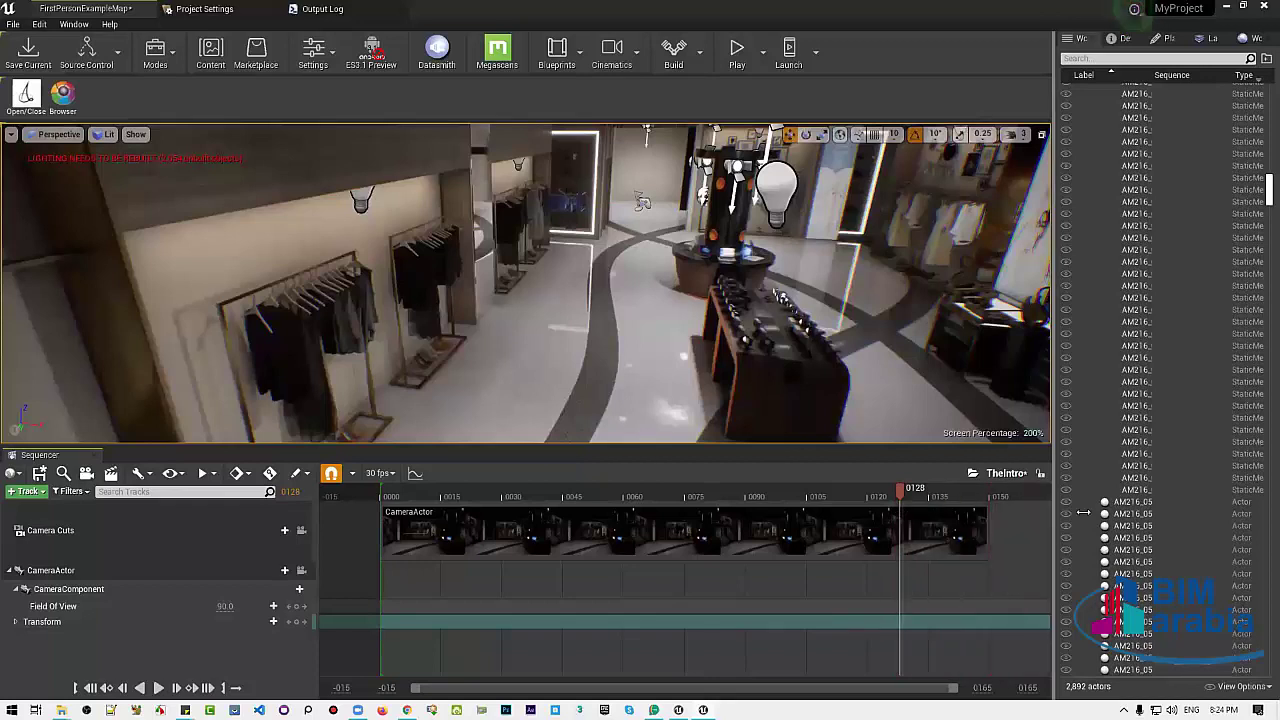
pyautogui.moveTo(986, 530); pyautogui.dragTo(989, 536)
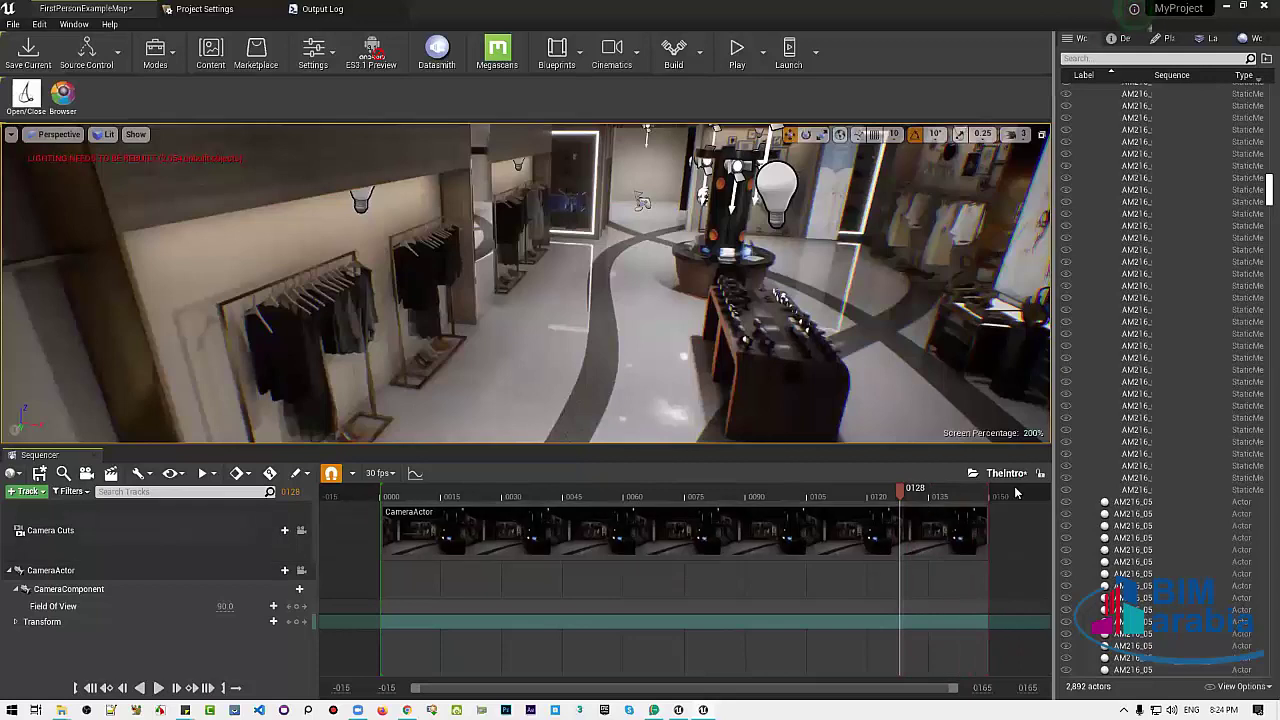
pyautogui.moveTo(1015, 492); pyautogui.dragTo(478, 492)
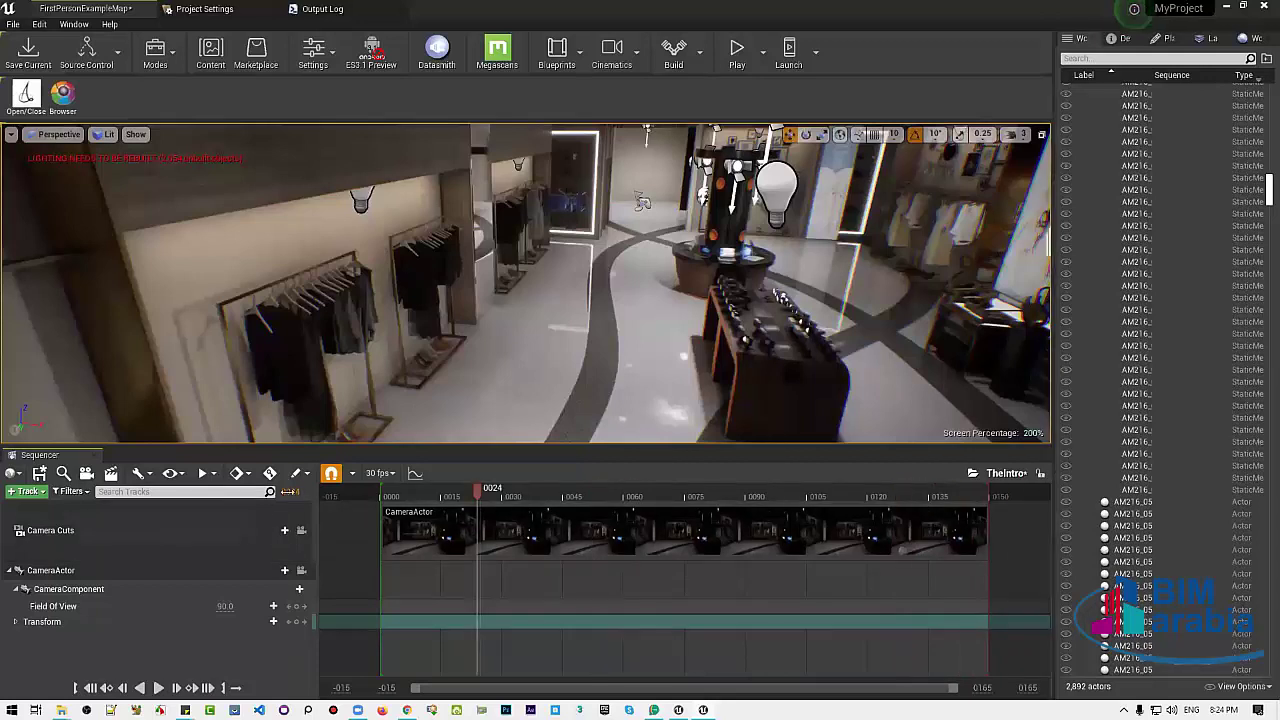
pyautogui.press('Up')
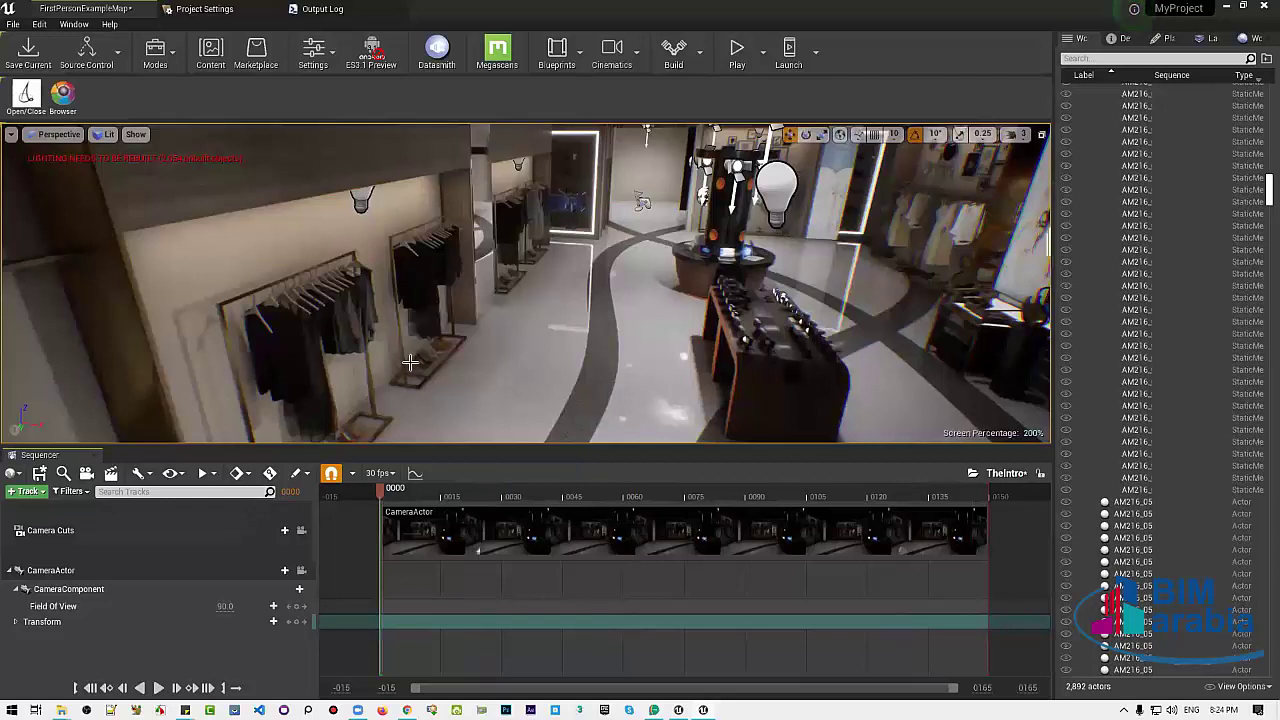
# Select the CameraActor, then expand its Transform > Location track and select the Y channel
pyautogui.click(572, 204)
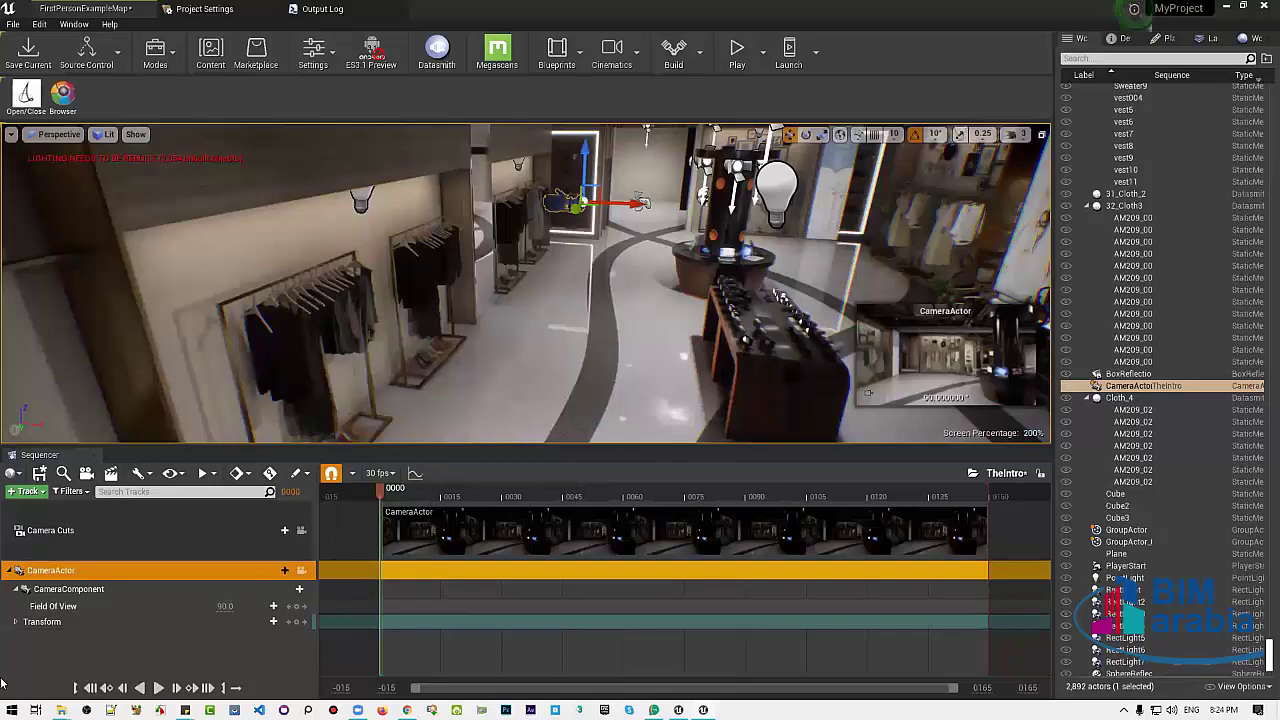
pyautogui.click(16, 622)
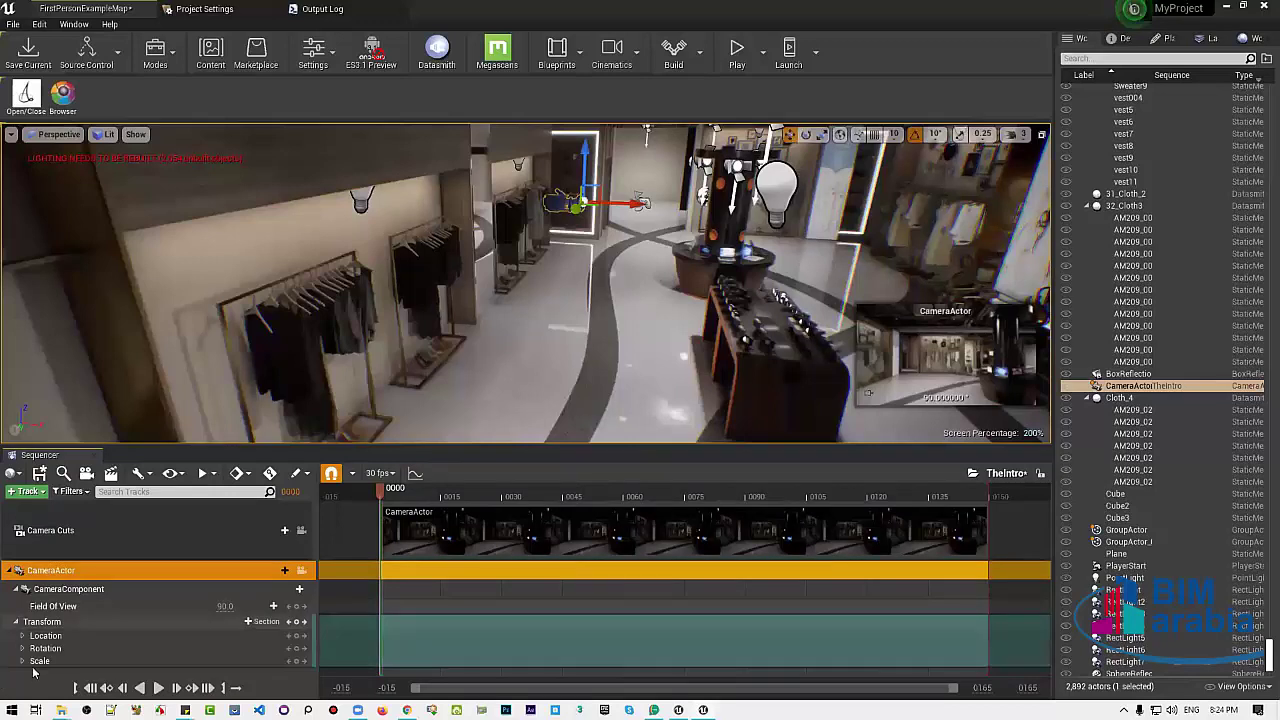
pyautogui.click(22, 636)
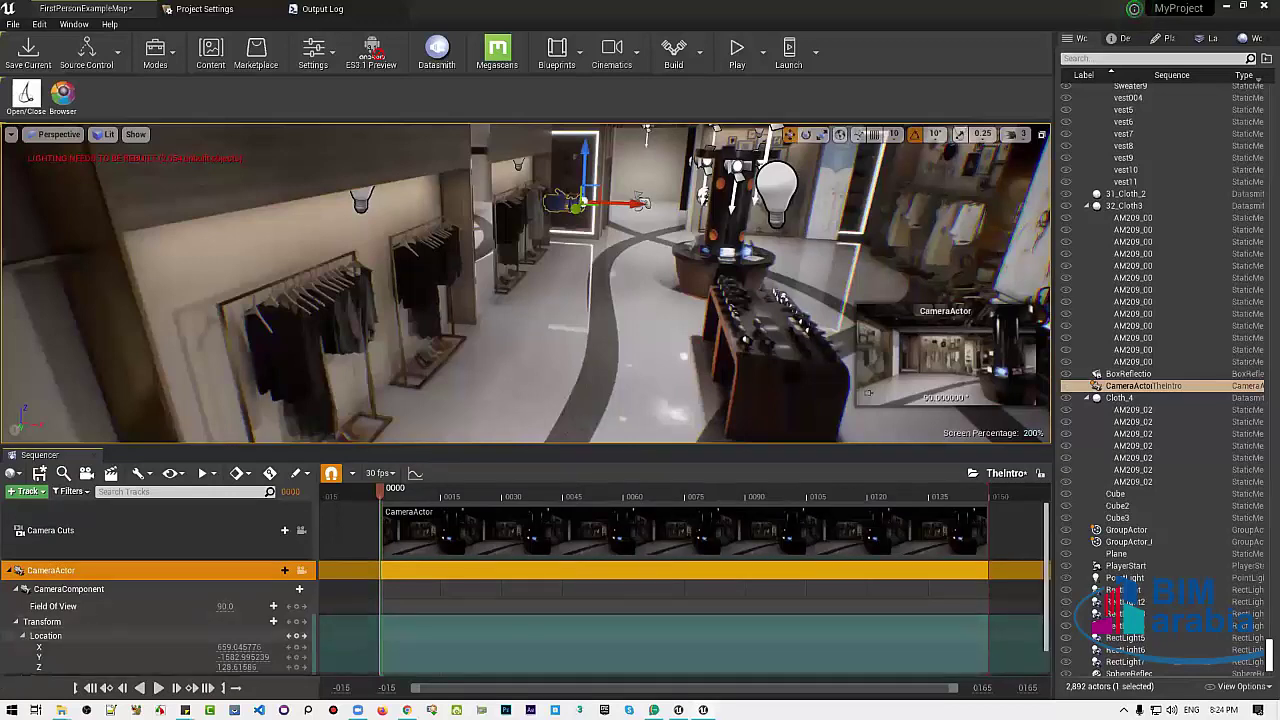
pyautogui.scroll(-1, 40, 636)
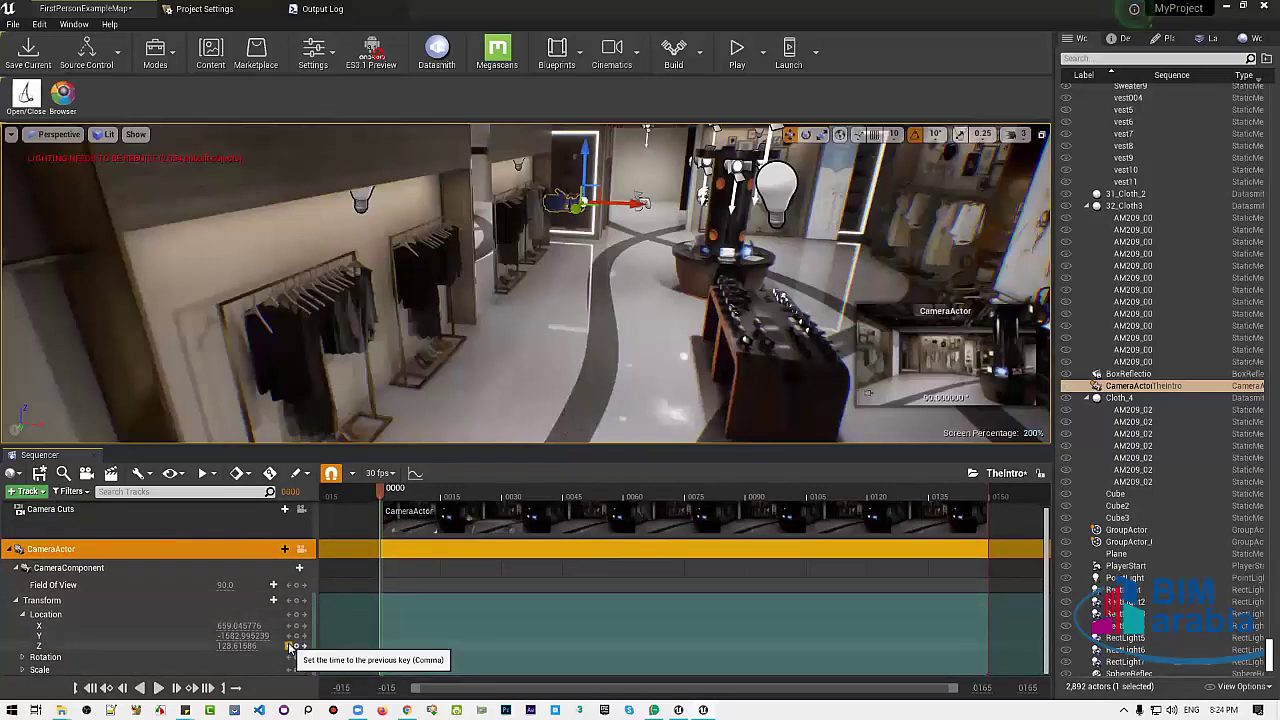
pyautogui.click(146, 636)
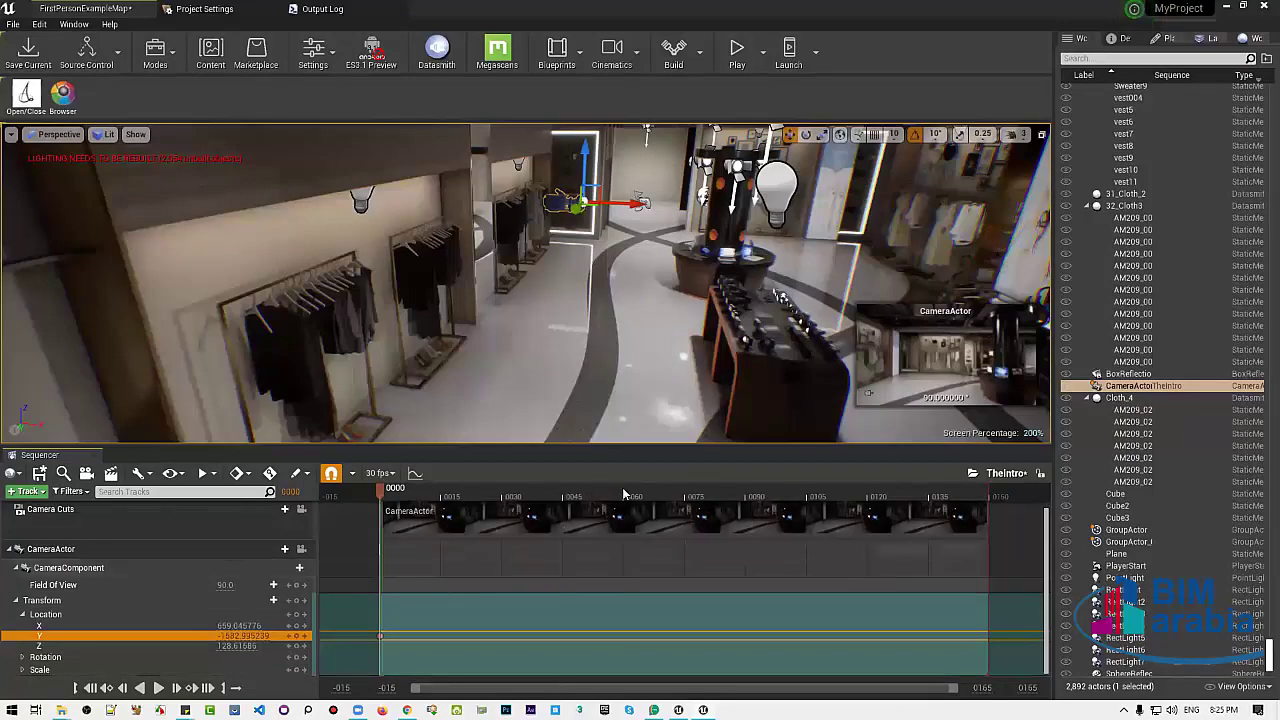
# At frame 148, move the camera lower-left beside the clothing racks and key its Y location
pyautogui.moveTo(623, 494); pyautogui.dragTo(993, 484)
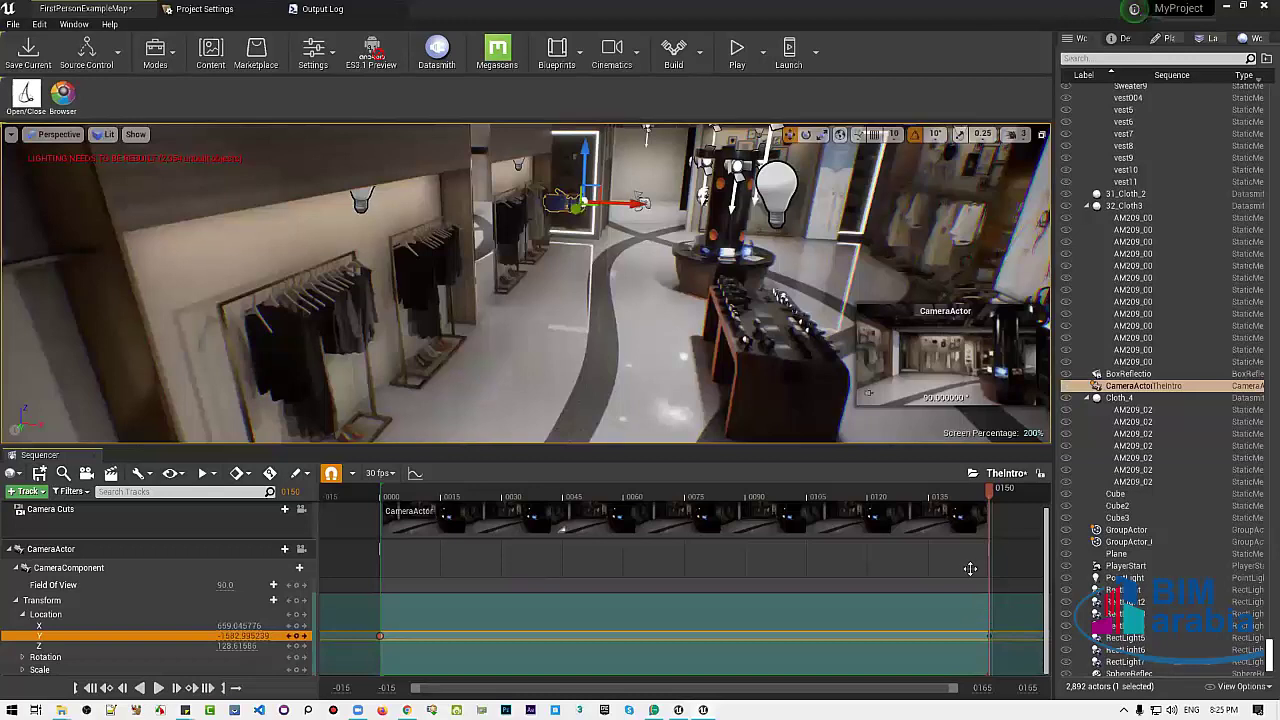
pyautogui.moveTo(575, 203); pyautogui.dragTo(407, 372)
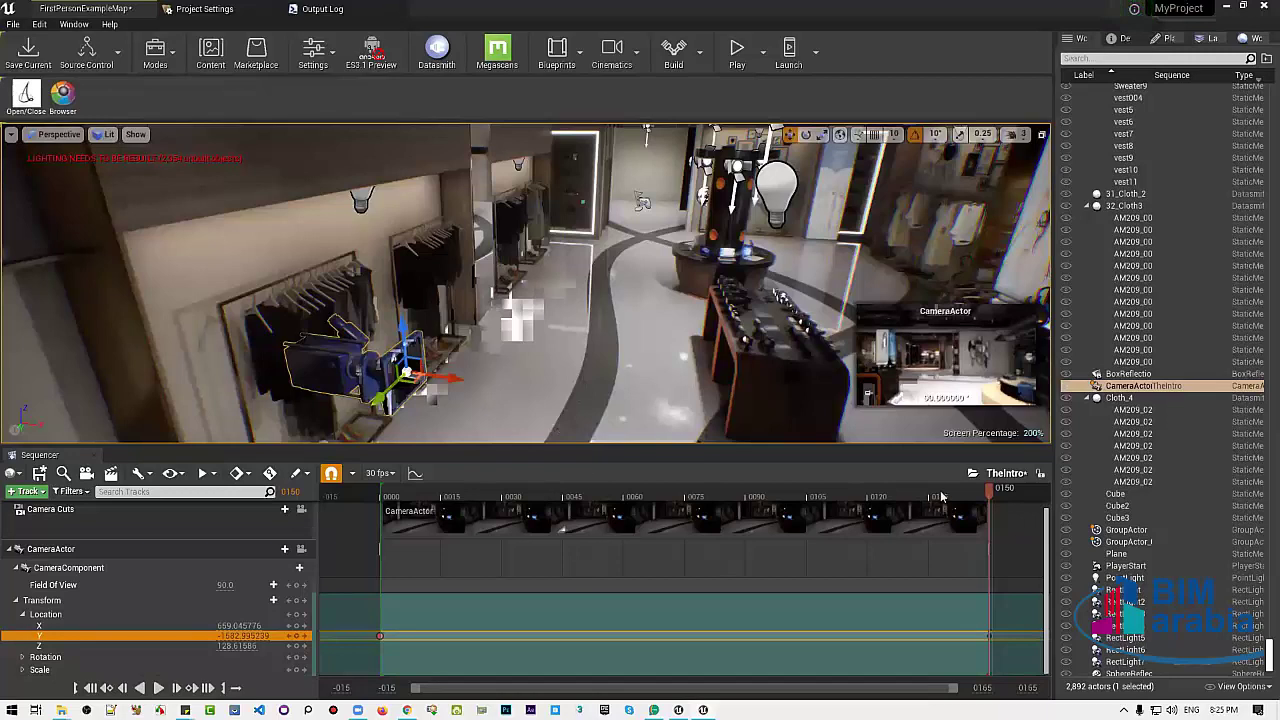
pyautogui.moveTo(830, 492); pyautogui.dragTo(636, 492)
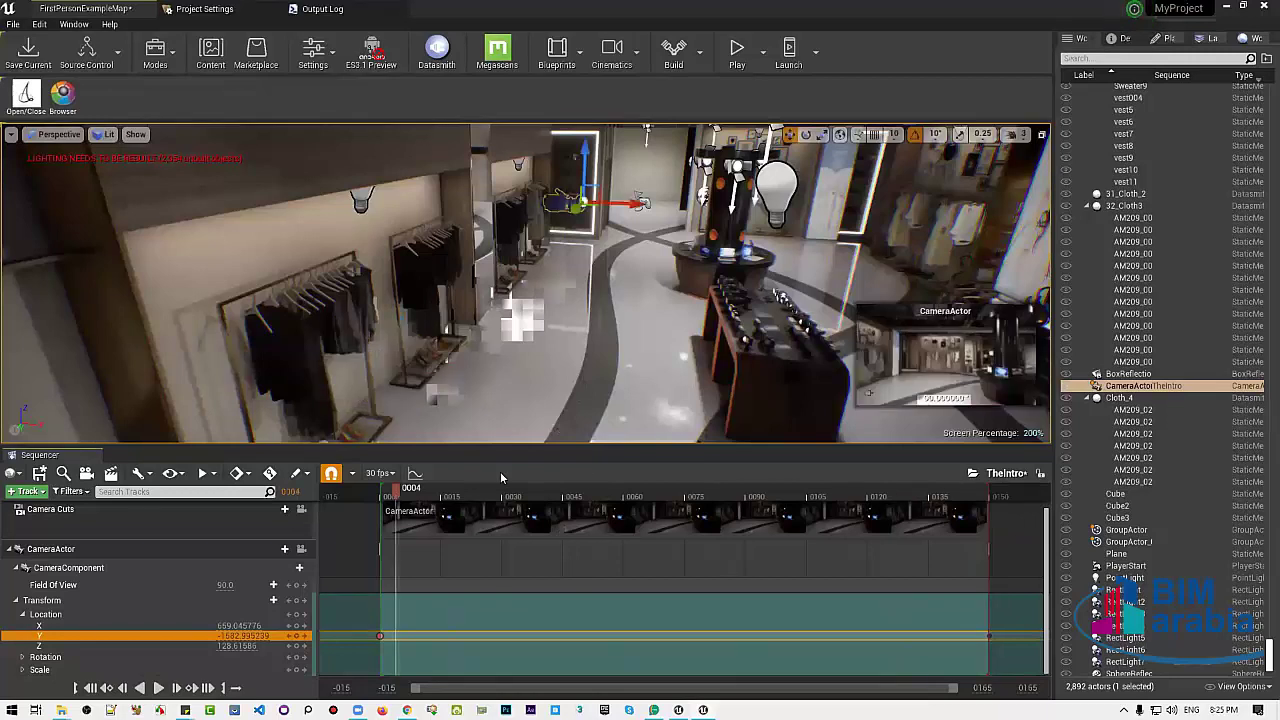
pyautogui.click(812, 492)
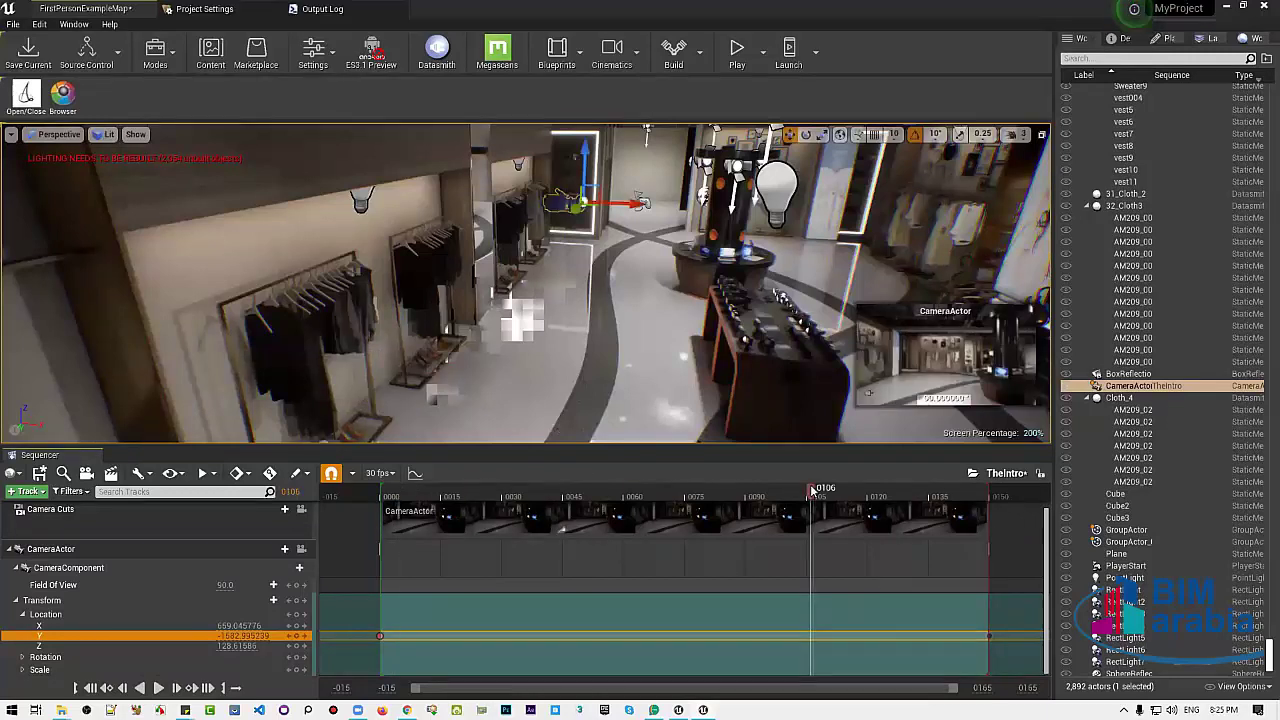
pyautogui.hotkey('ctrl', 'z')
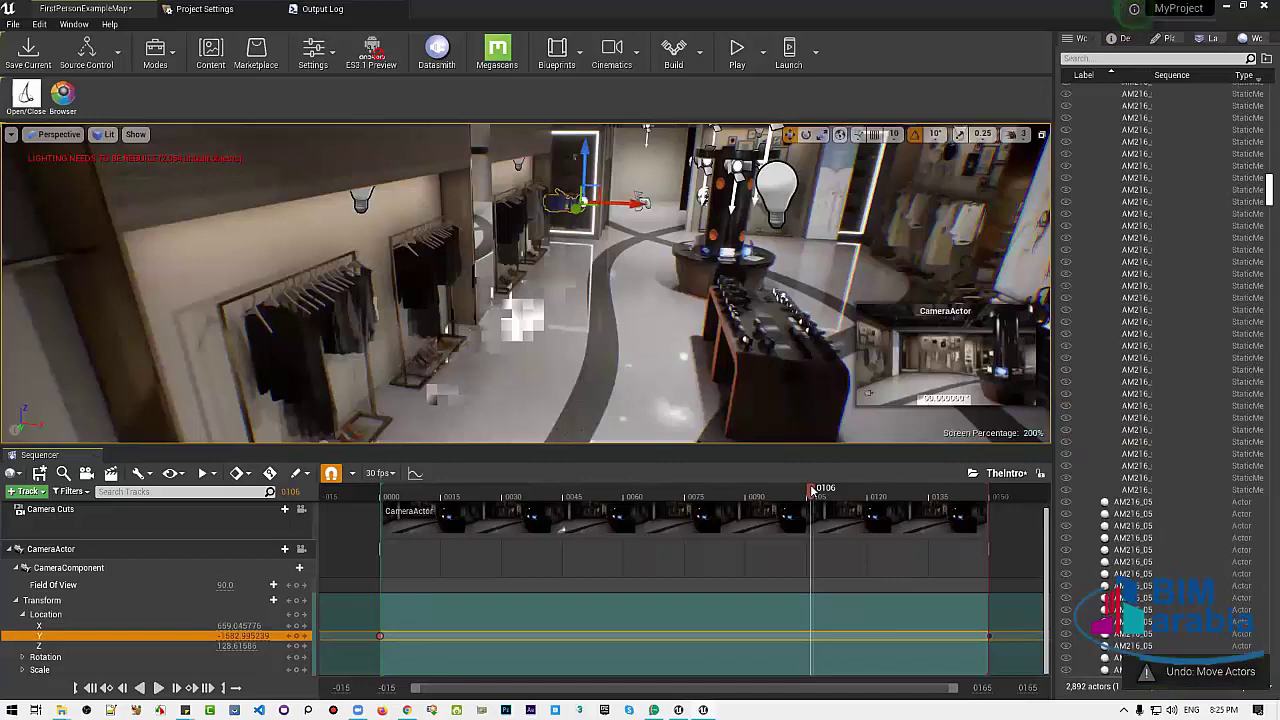
pyautogui.hotkey('ctrl', 'z')
pyautogui.hotkey('ctrl', 'z')
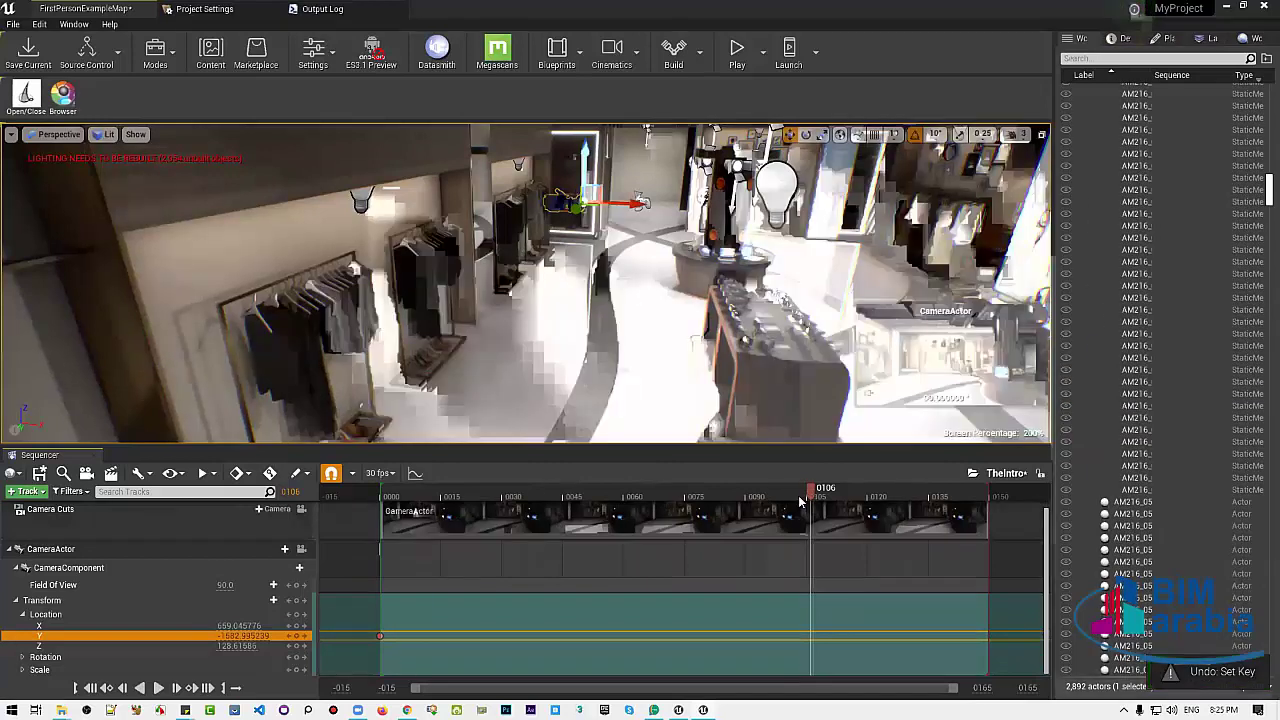
pyautogui.moveTo(758, 495); pyautogui.dragTo(984, 495)
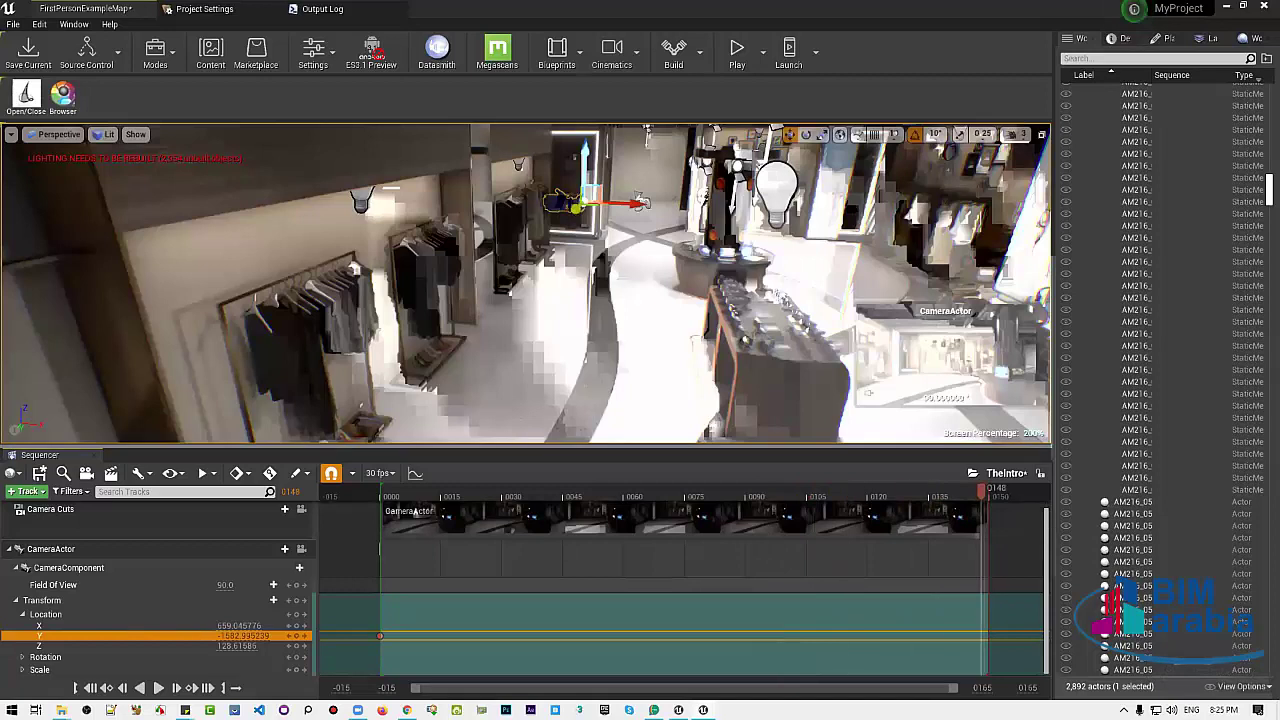
pyautogui.moveTo(580, 203); pyautogui.dragTo(410, 365)
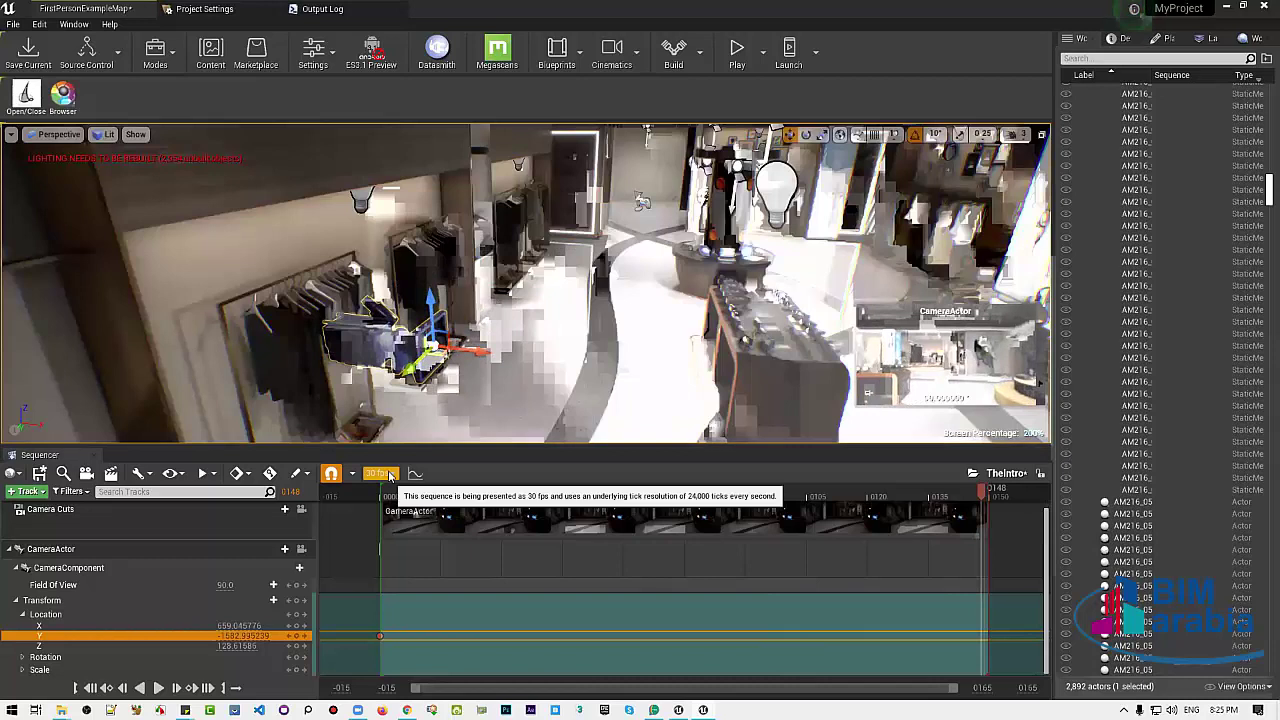
pyautogui.press('Return')
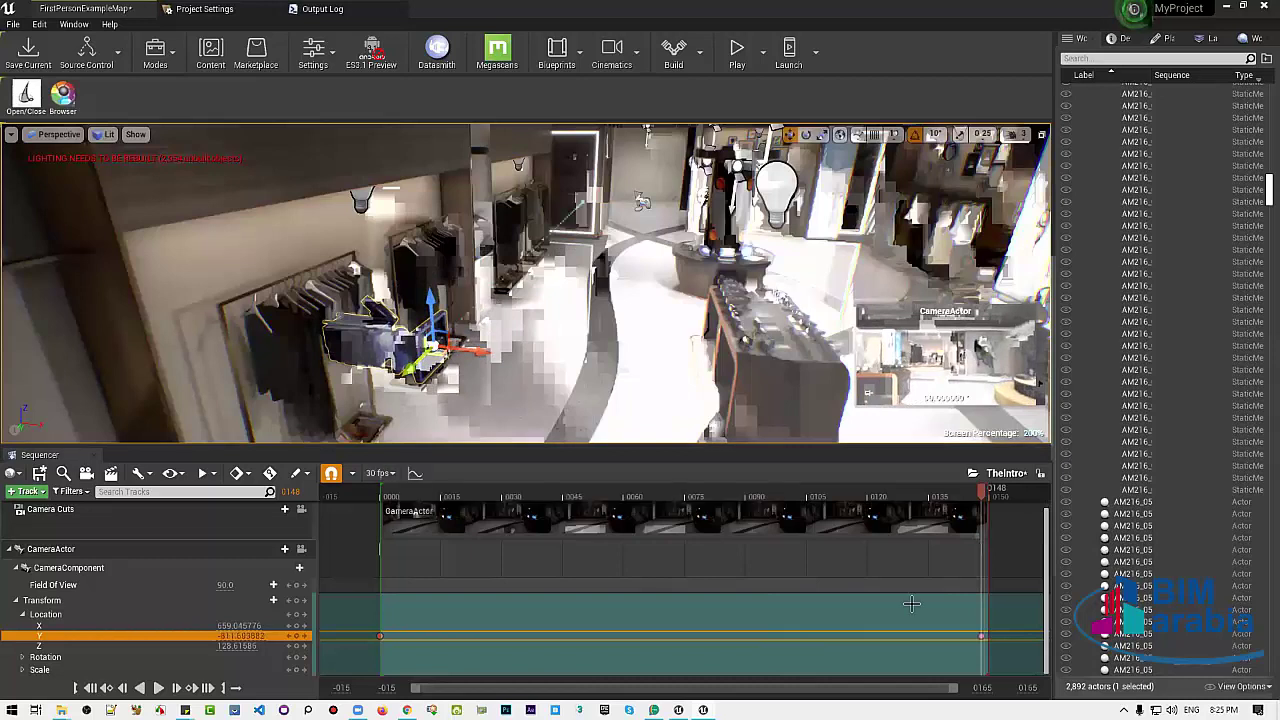
# Review the camera path around frames 143 and 99 in game view, then rewind to the start
pyautogui.click(963, 493)
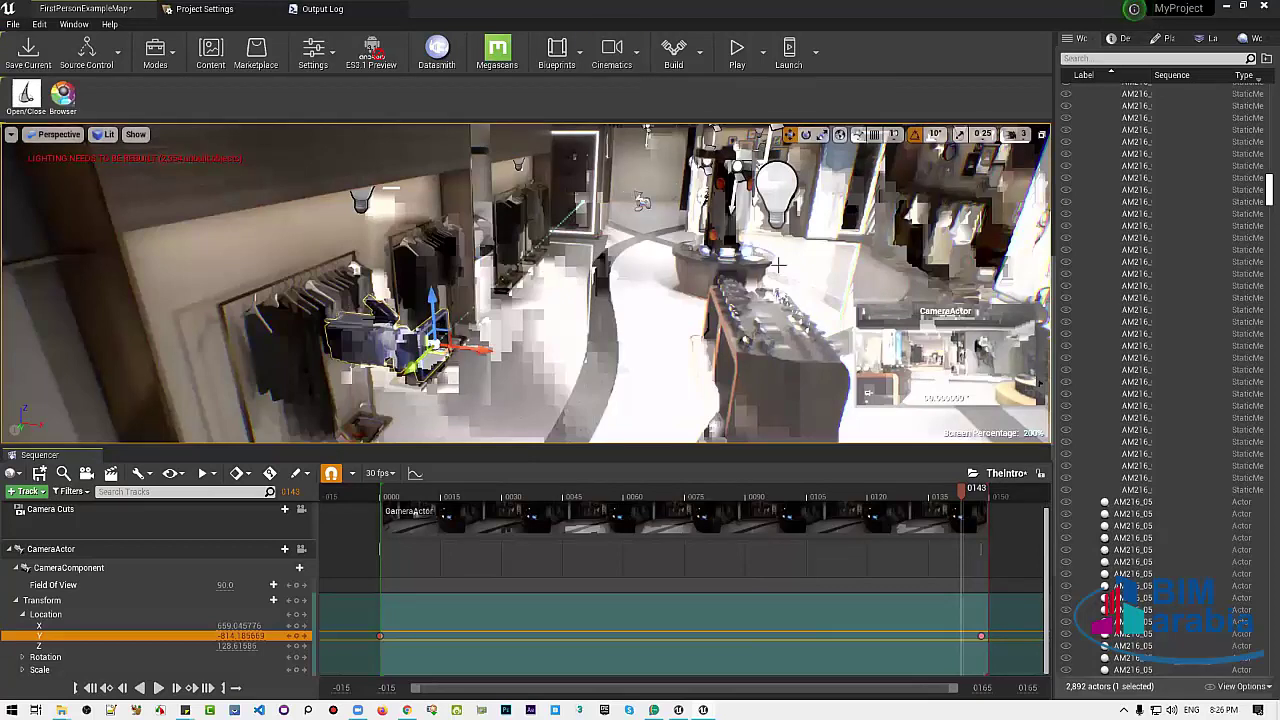
pyautogui.moveTo(753, 264); pyautogui.dragTo(757, 290)
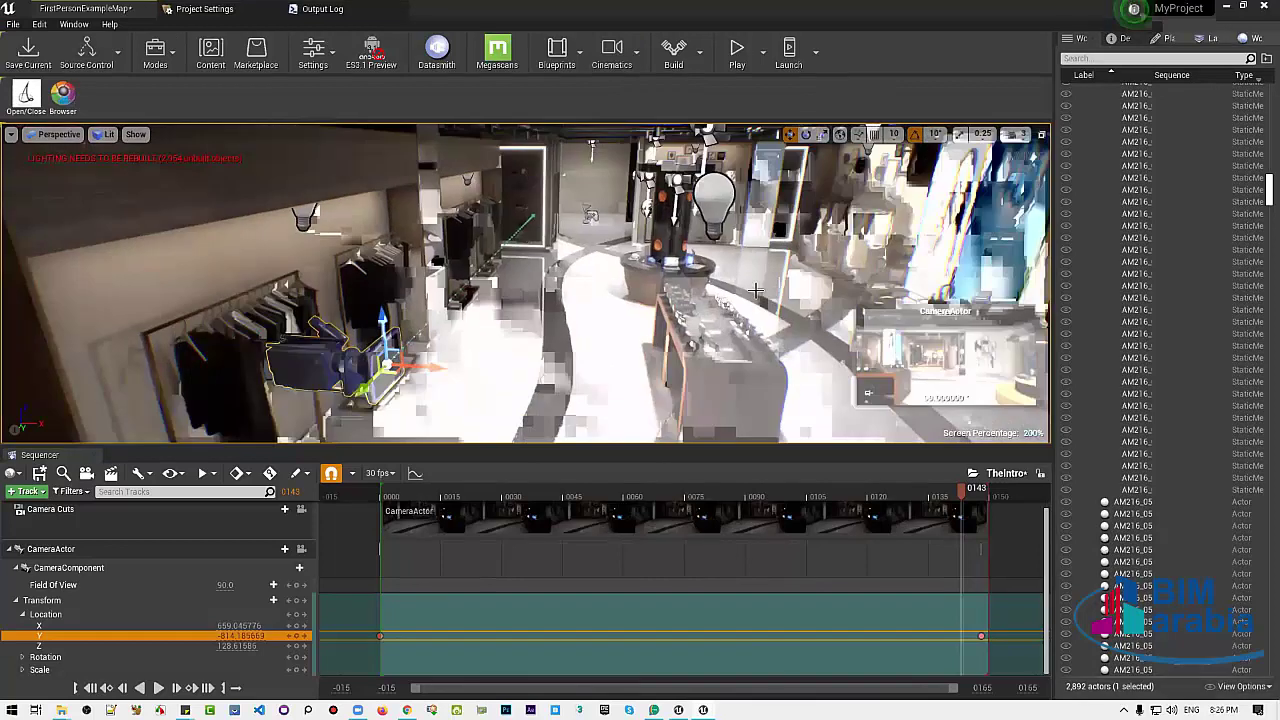
pyautogui.press('g')
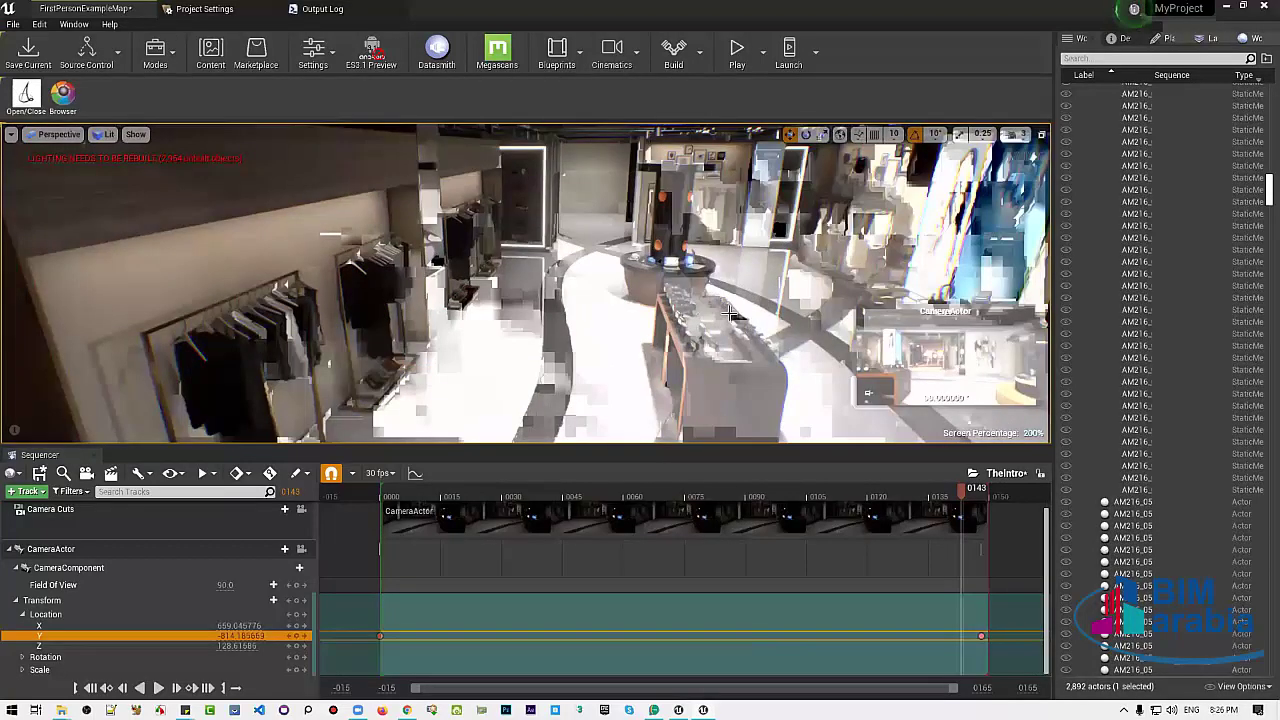
pyautogui.press('g')
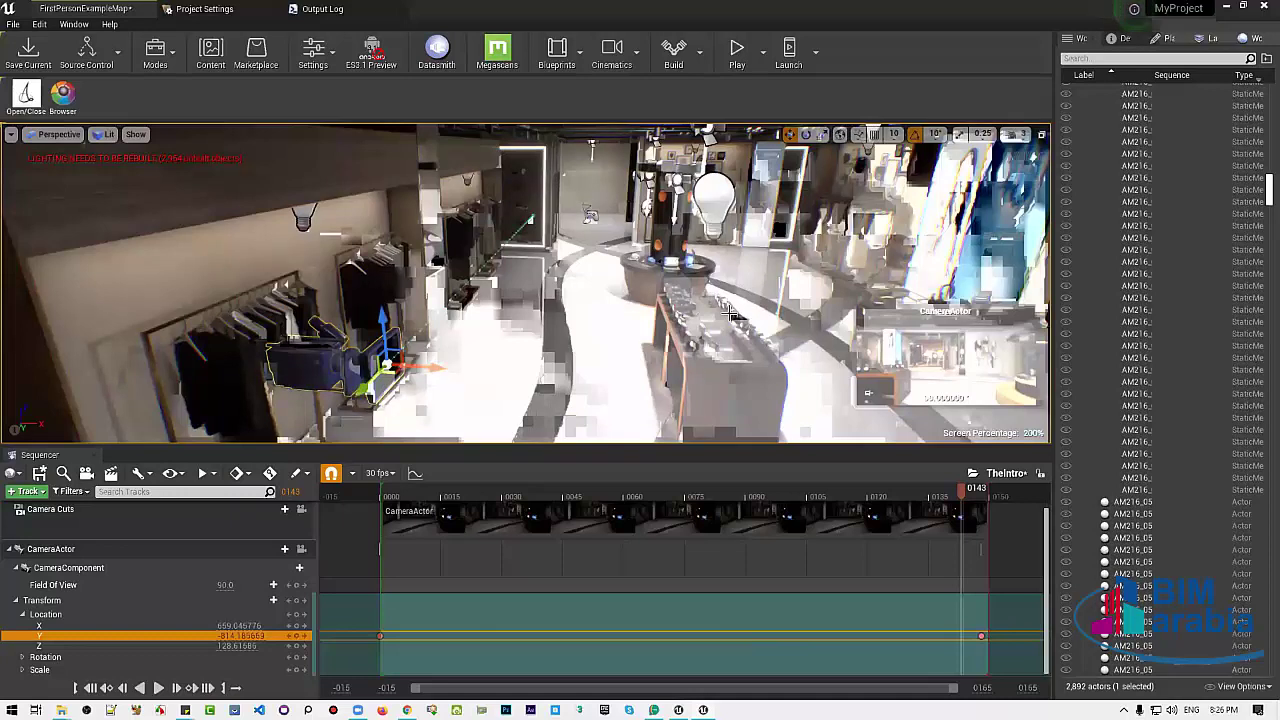
pyautogui.moveTo(688, 320)
pyautogui.mouseDown()
pyautogui.moveTo(690, 370)
pyautogui.moveTo(600, 295)
pyautogui.mouseUp()
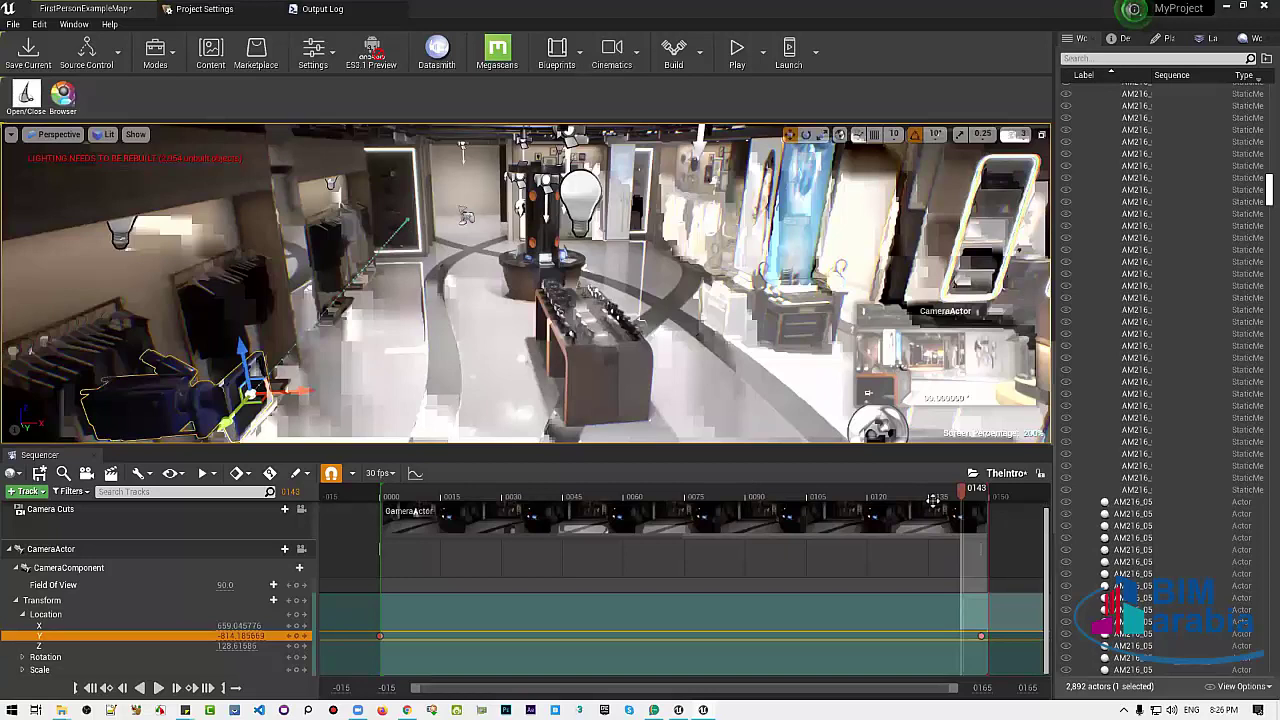
pyautogui.moveTo(890, 495); pyautogui.dragTo(782, 490)
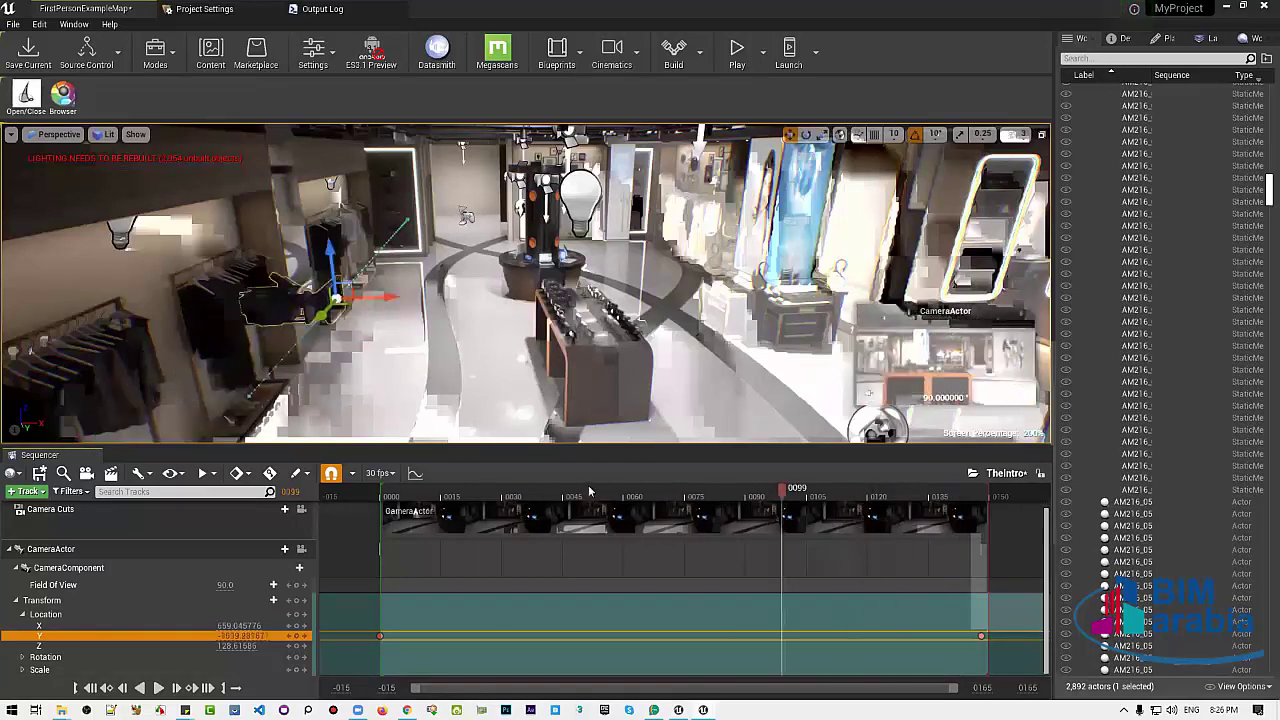
pyautogui.moveTo(589, 491); pyautogui.dragTo(382, 490)
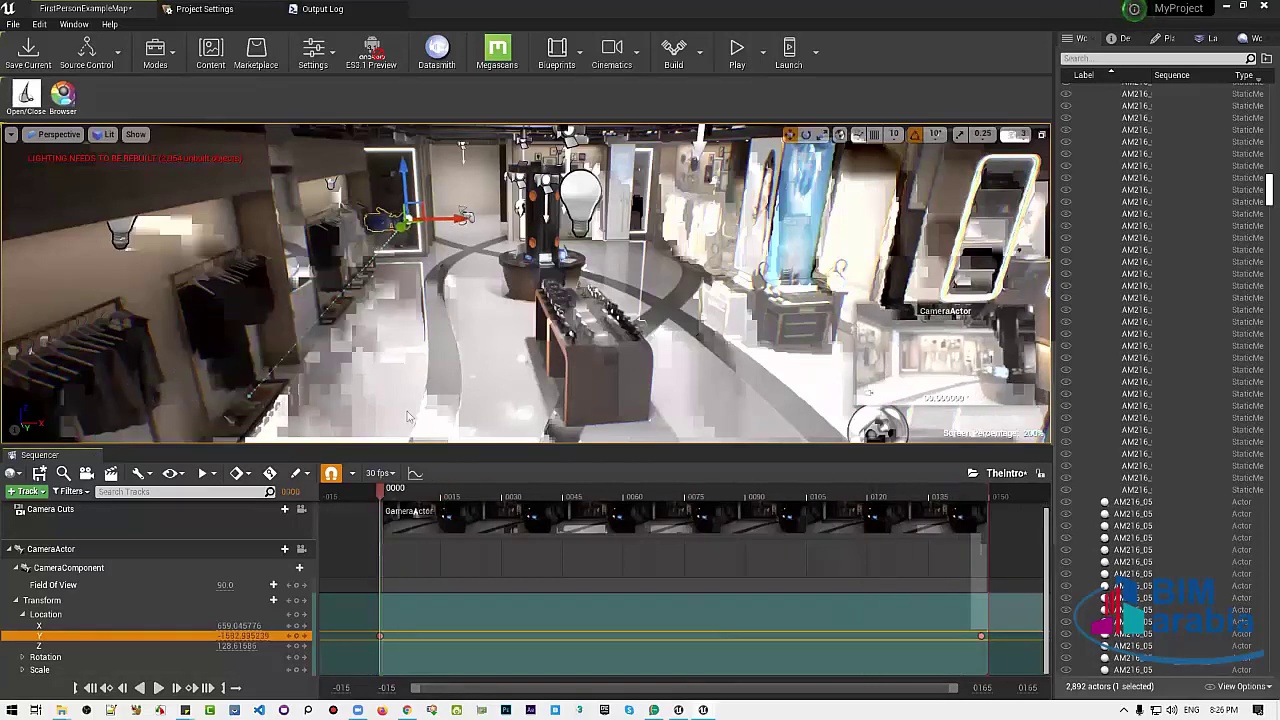
pyautogui.moveTo(622, 278); pyautogui.dragTo(622, 278, button='right')
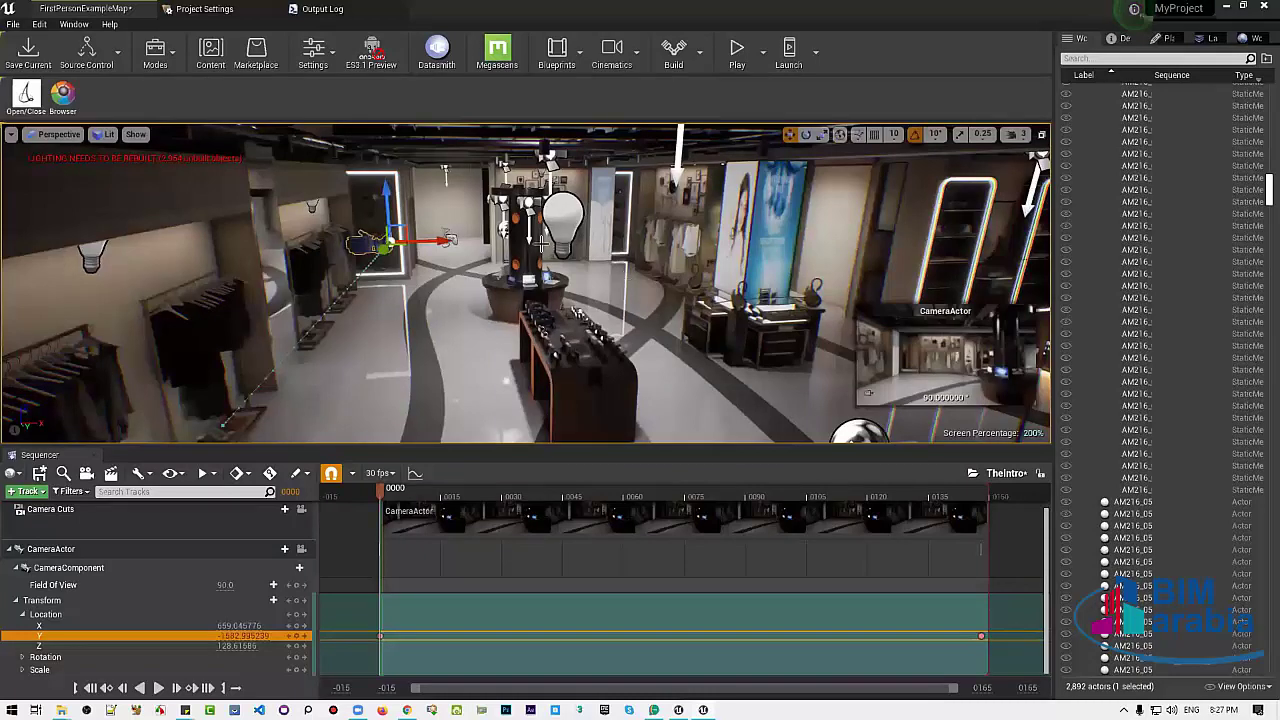
pyautogui.moveTo(194, 329); pyautogui.dragTo(451, 364, button='right')
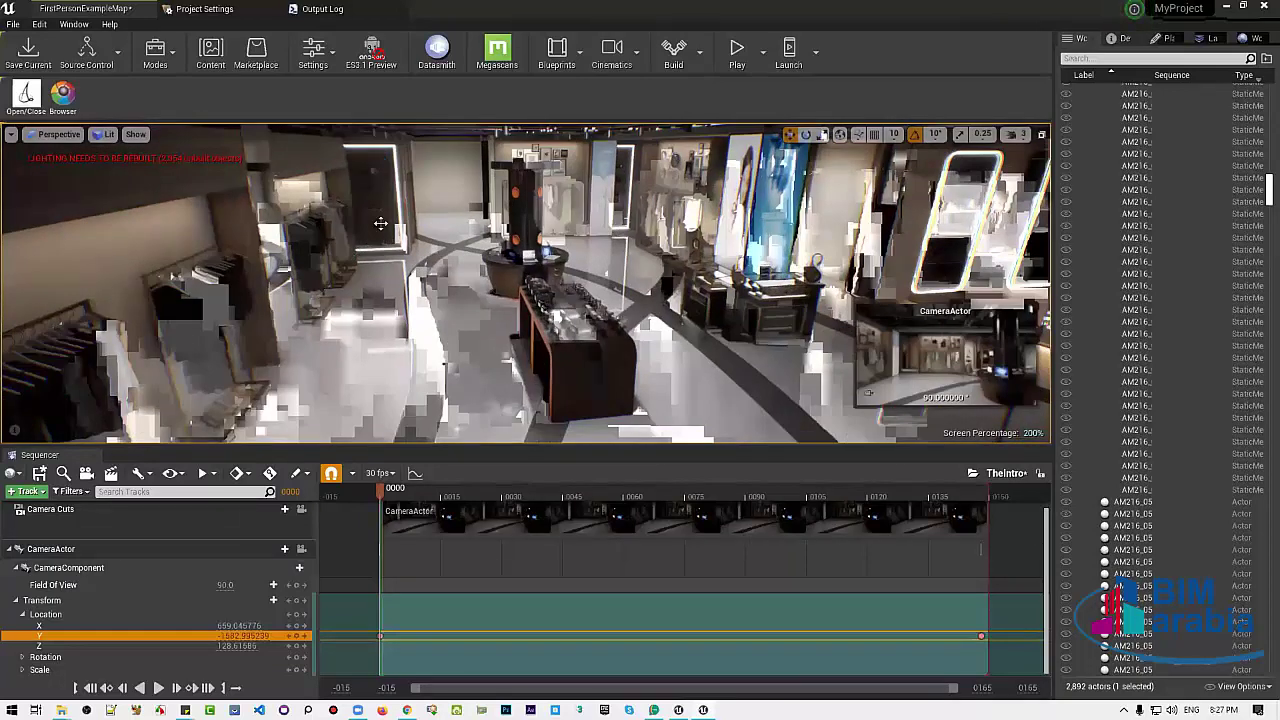
pyautogui.press('g')
# Pilot the CameraActor with editor icons hidden and play TheIntro briefly before stopping
pyautogui.click(62, 134)
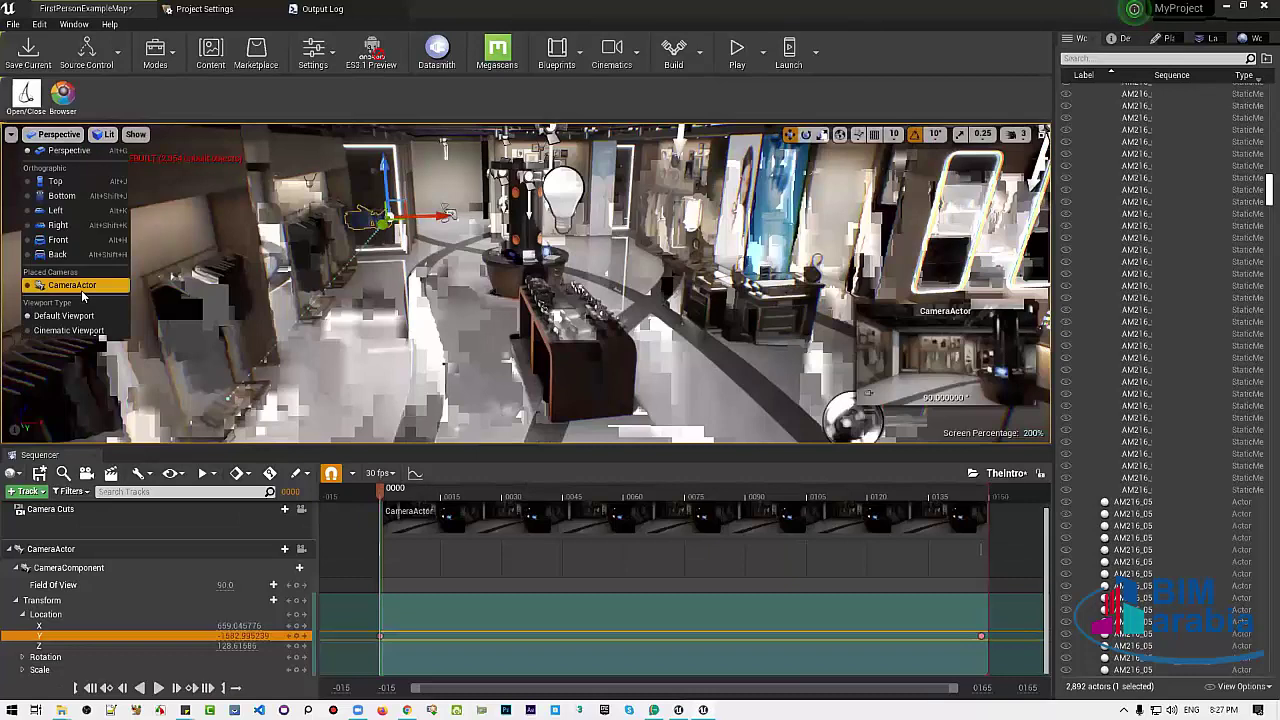
pyautogui.click(81, 287)
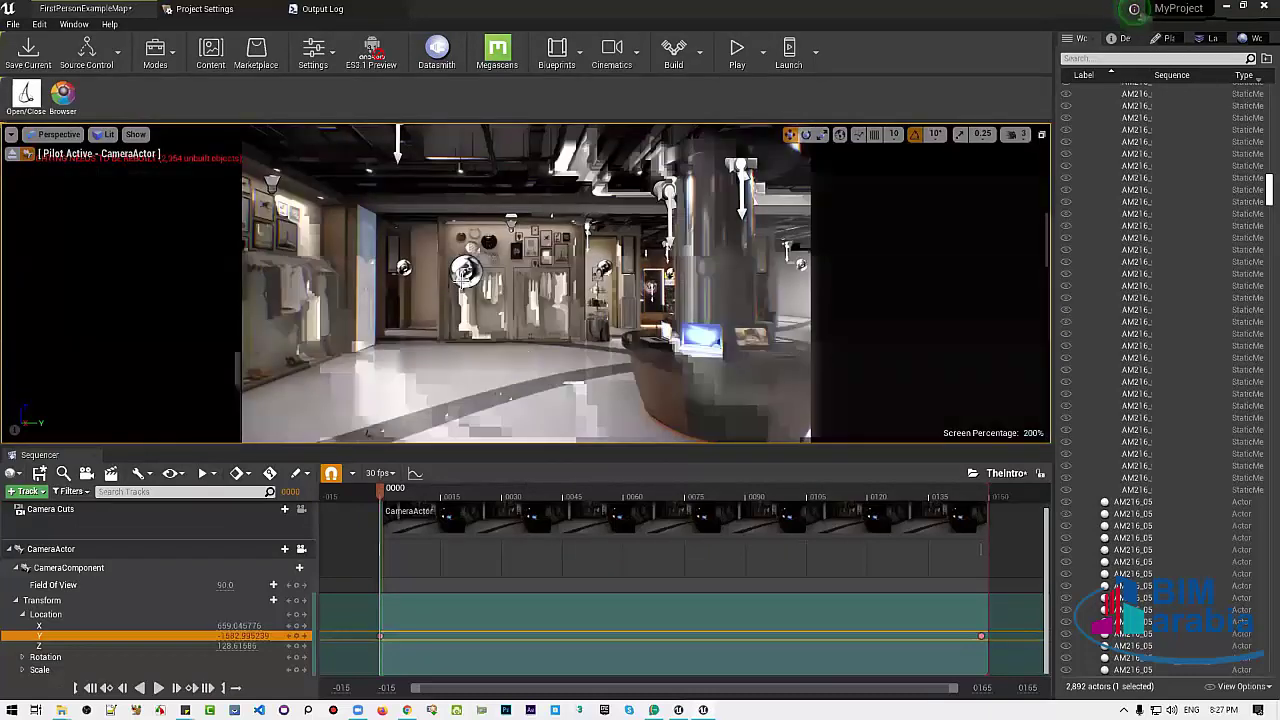
pyautogui.press('g')
pyautogui.press('g')
pyautogui.press('g')
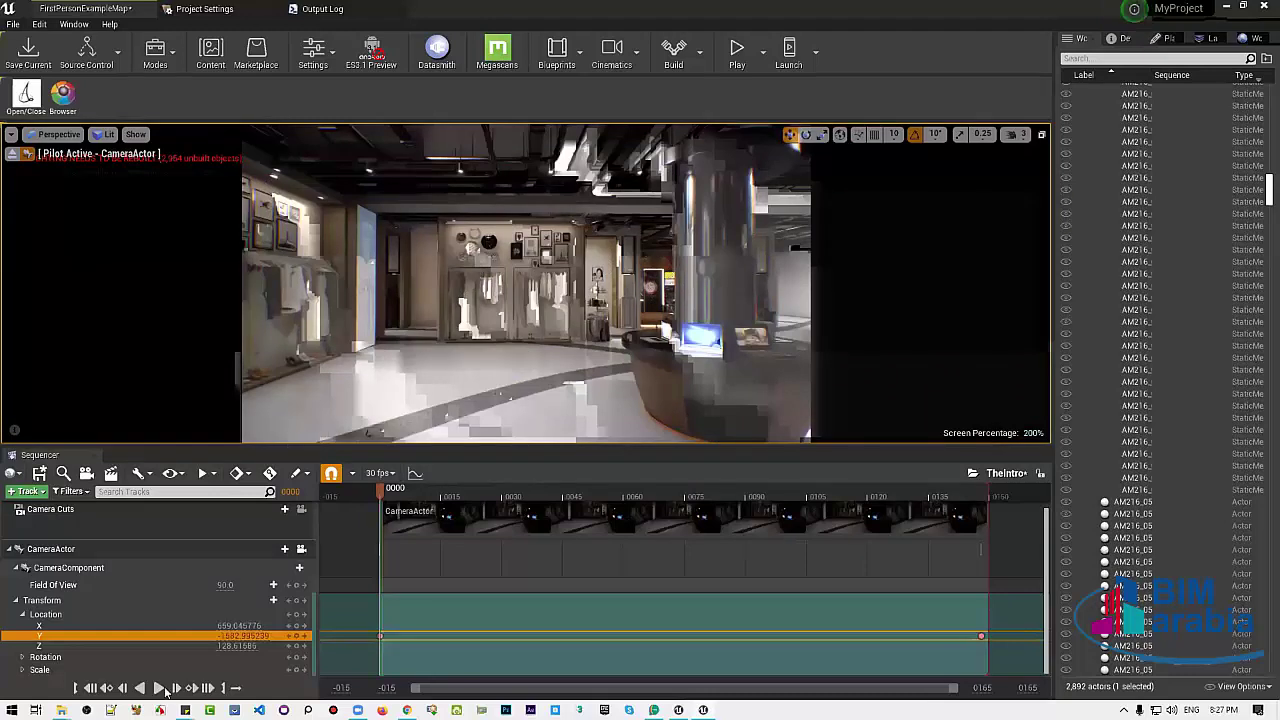
pyautogui.click(158, 687)
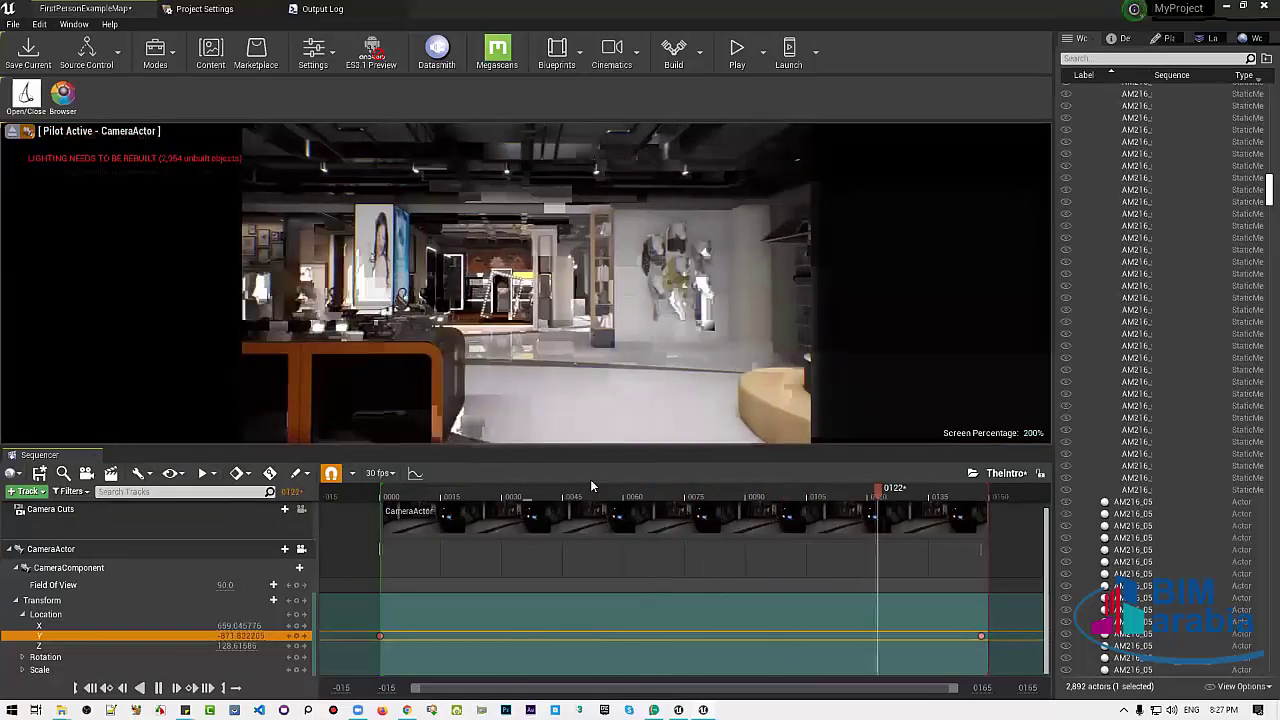
pyautogui.press('space')
pyautogui.click(429, 496)
# Extend the playback range, move the last Y key to frame 542, and stretch Camera Cuts to 542
pyautogui.scroll(-5, 577, 577)
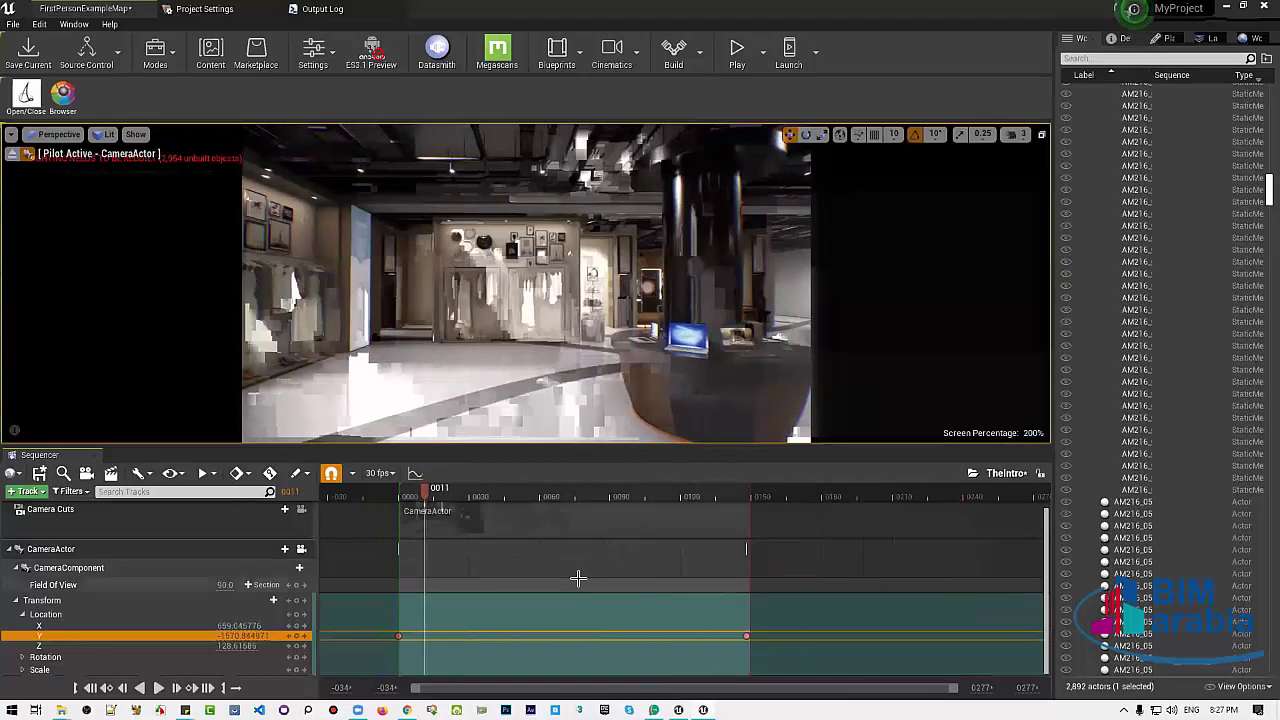
pyautogui.moveTo(544, 521); pyautogui.dragTo(563, 569)
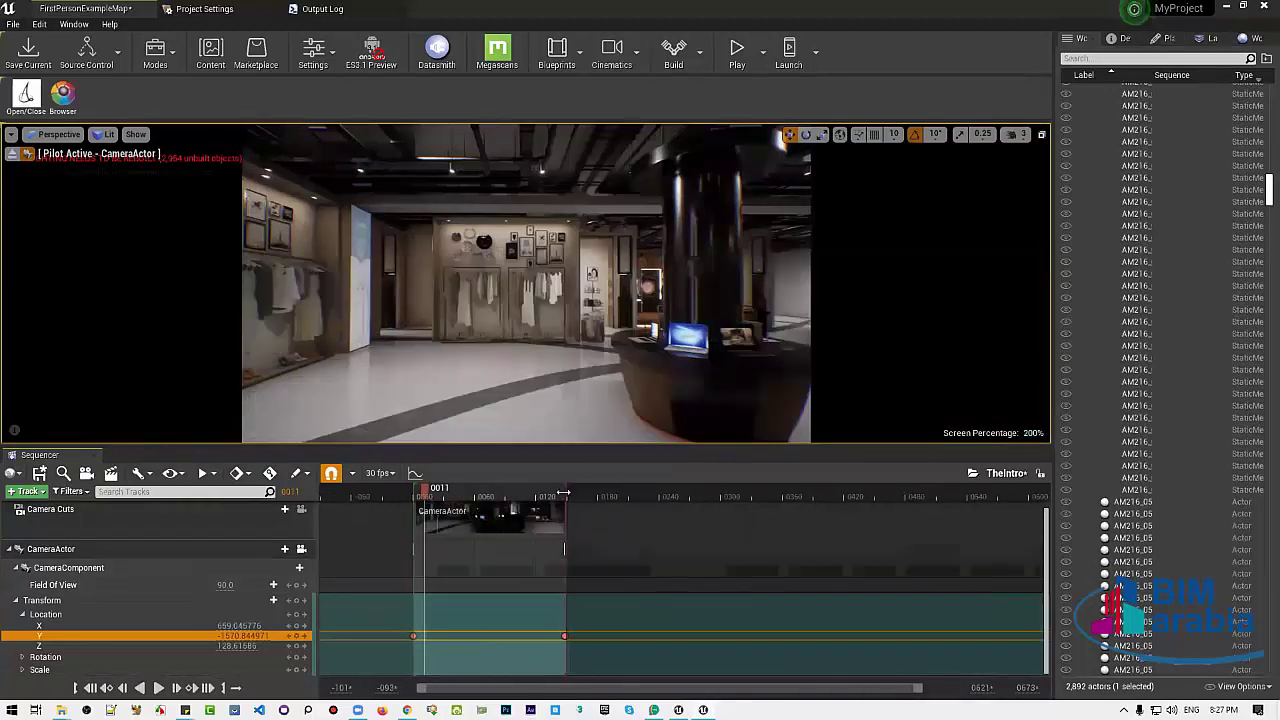
pyautogui.moveTo(576, 494)
pyautogui.mouseDown()
pyautogui.moveTo(570, 508)
pyautogui.moveTo(973, 507)
pyautogui.mouseUp()
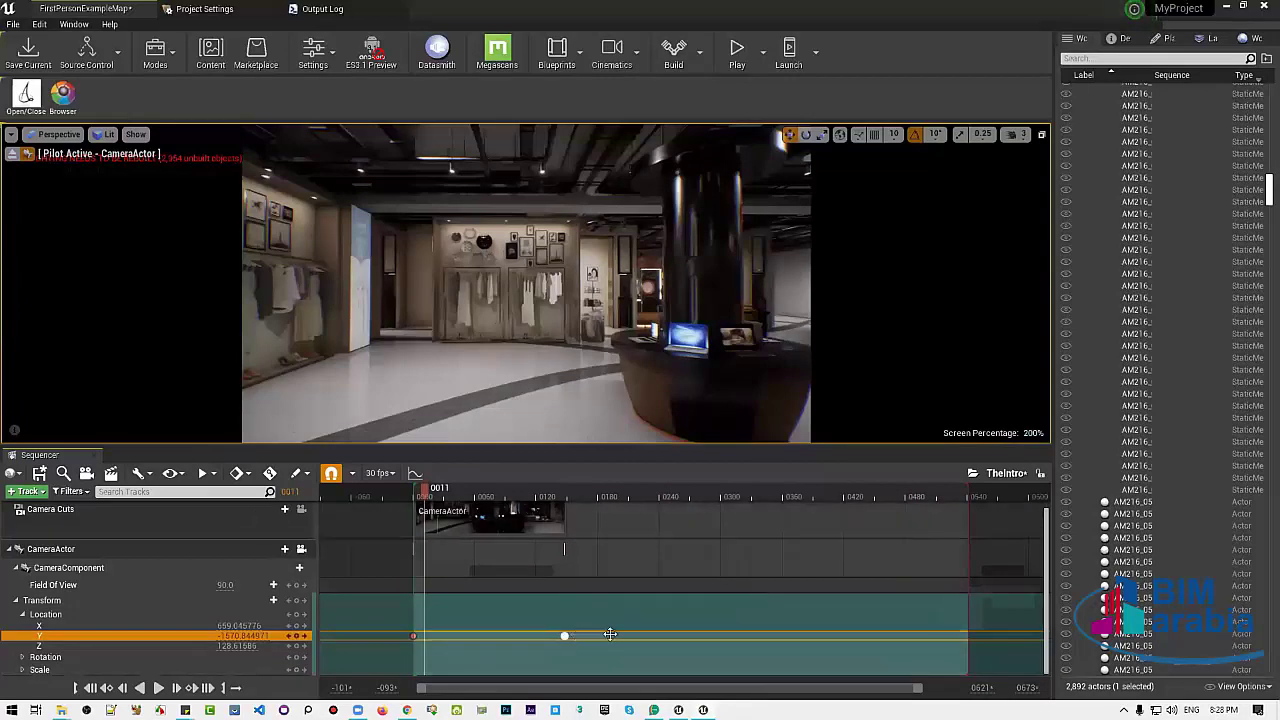
pyautogui.moveTo(610, 634)
pyautogui.mouseDown()
pyautogui.moveTo(965, 636)
pyautogui.moveTo(935, 637)
pyautogui.mouseUp()
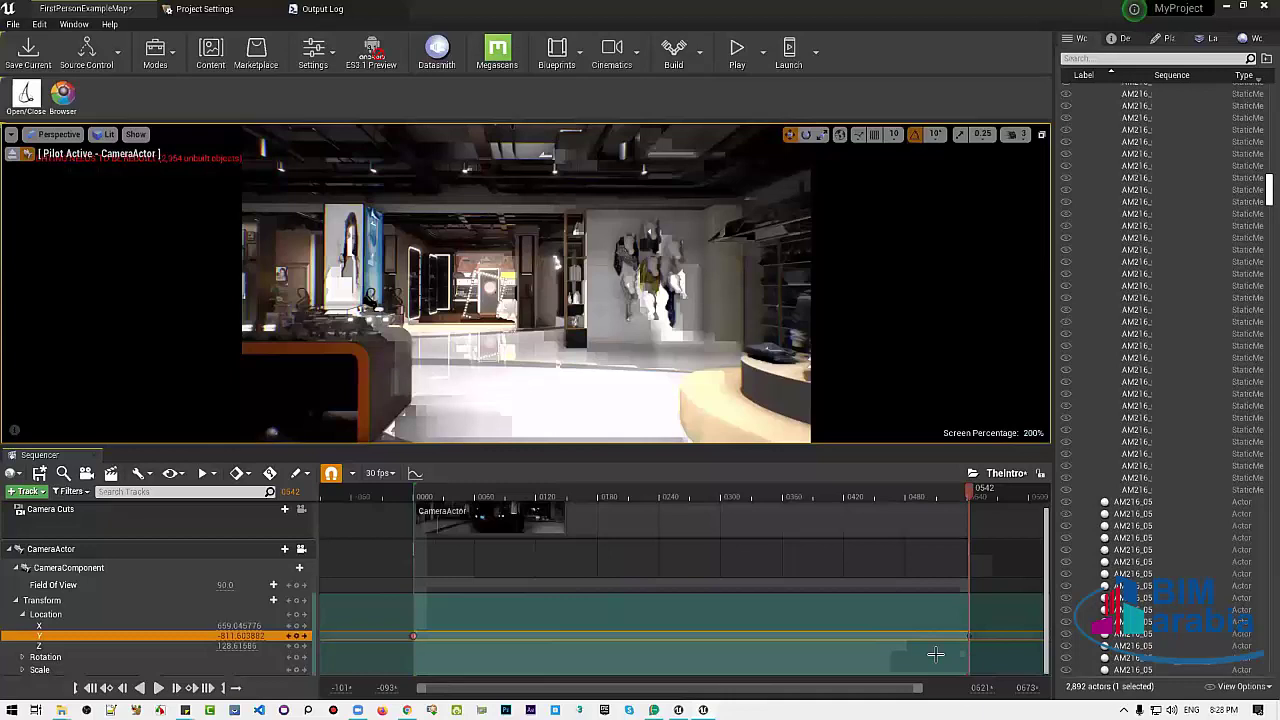
pyautogui.moveTo(567, 521); pyautogui.dragTo(762, 525)
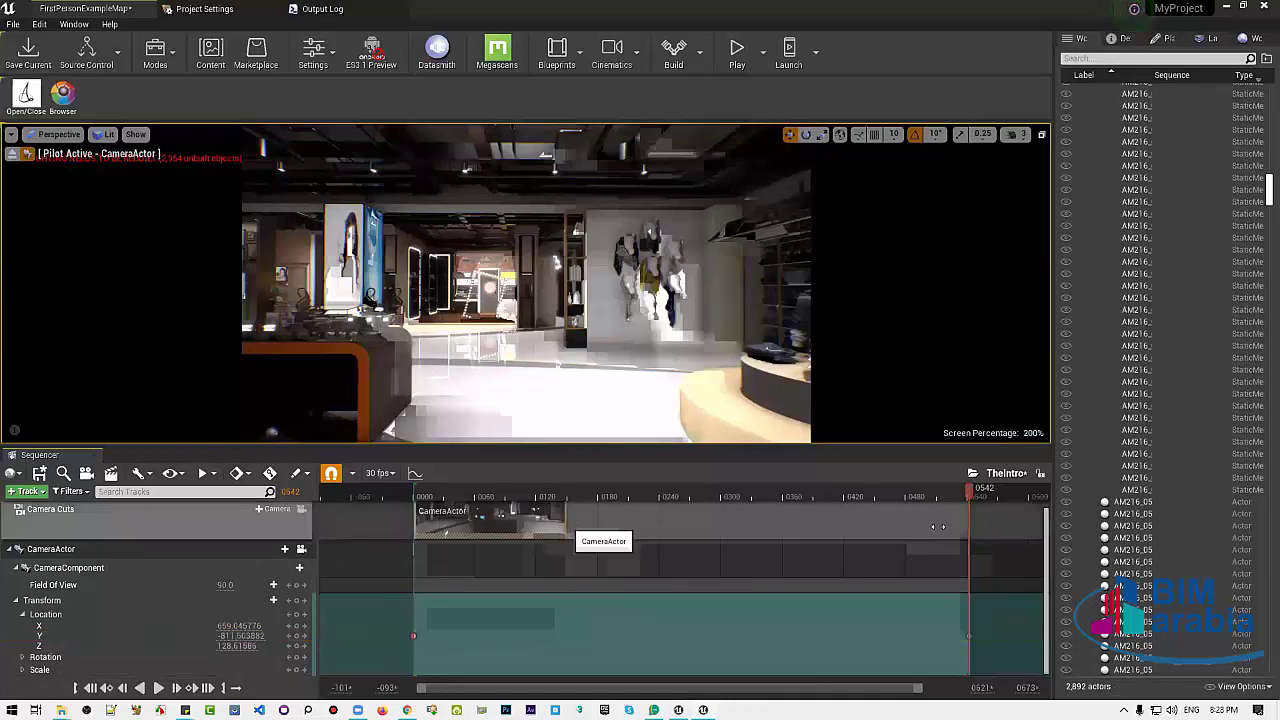
pyautogui.moveTo(938, 526); pyautogui.dragTo(927, 526)
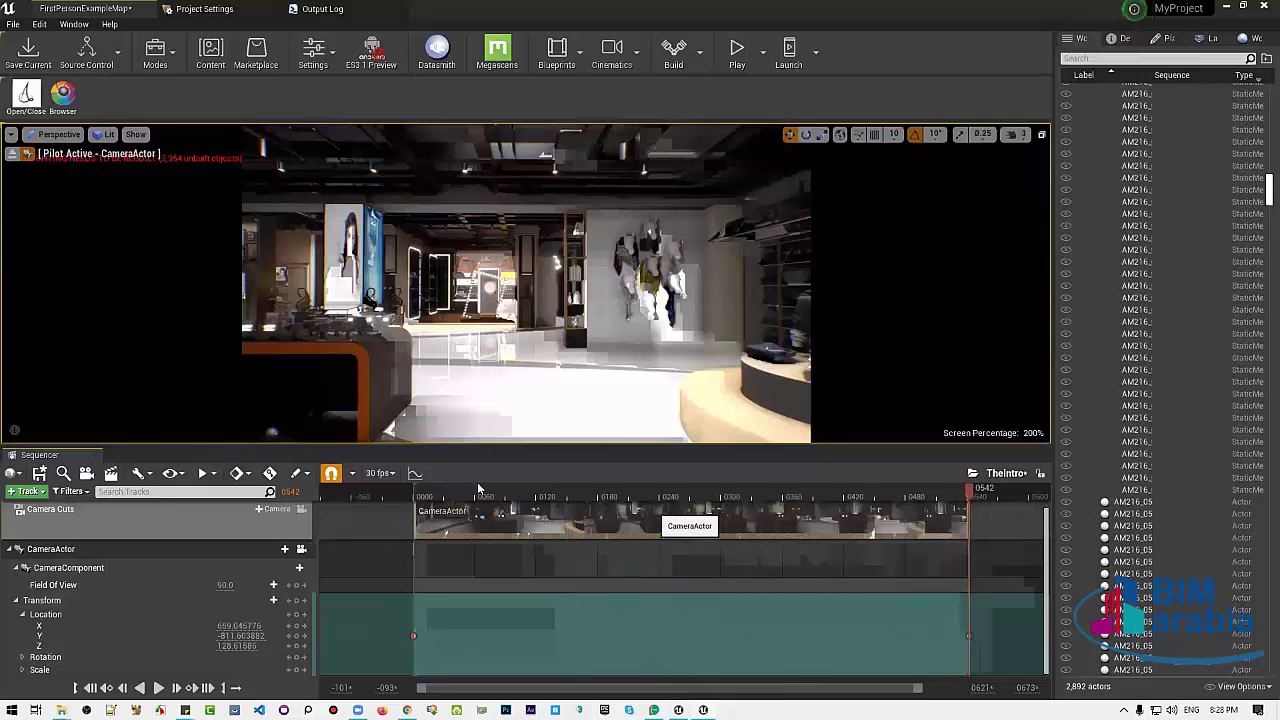
# Rewind TheIntro to frame 0000, play the camera fly-through, stop, and replay it from near the start
pyautogui.click(524, 490)
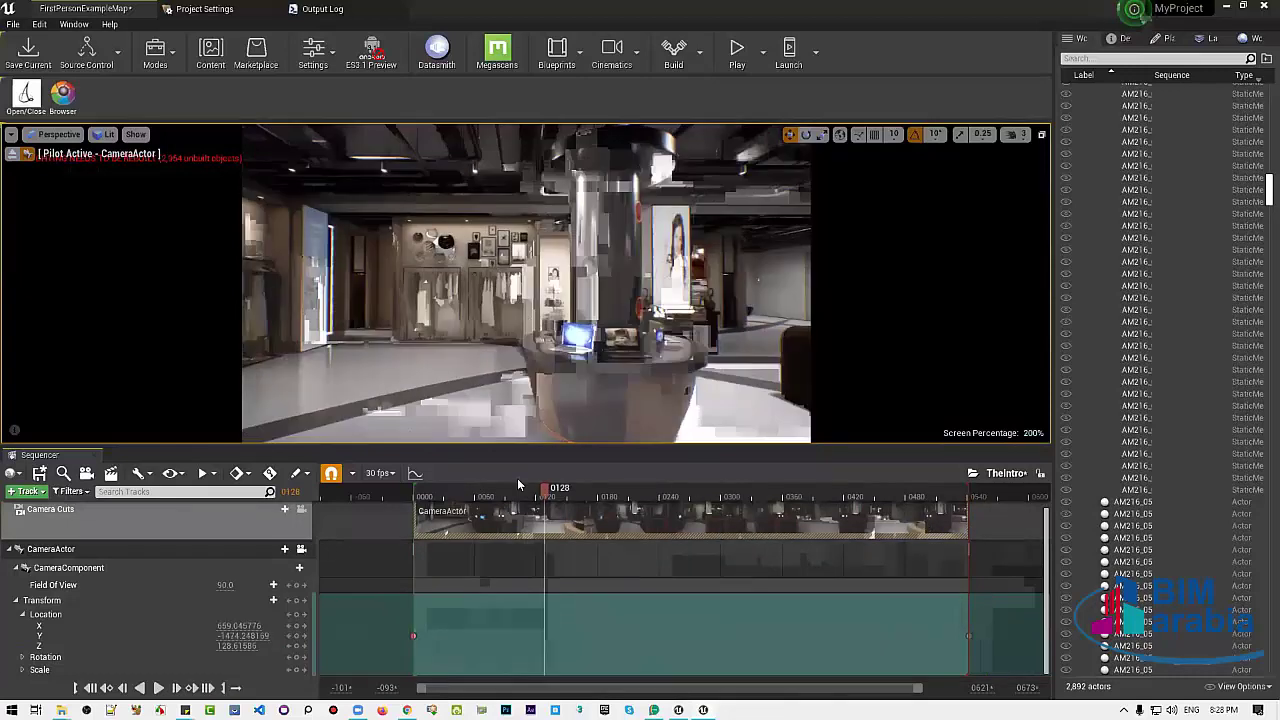
pyautogui.click(424, 486)
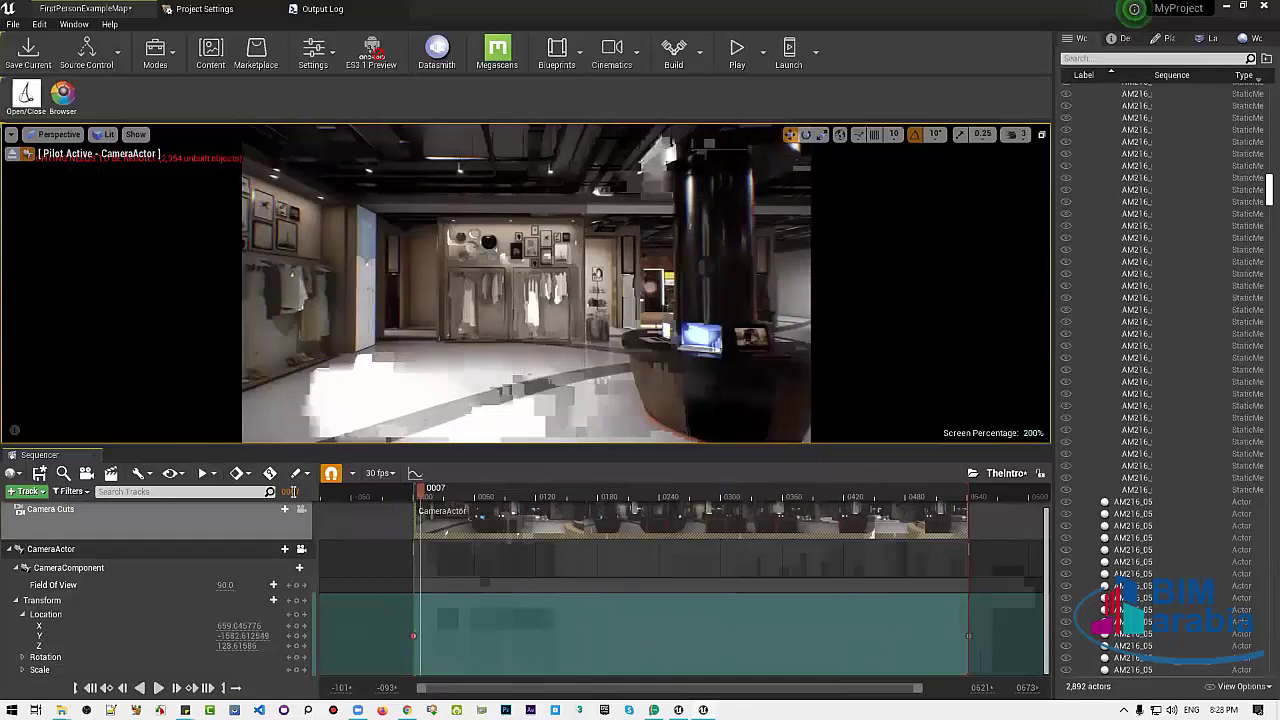
pyautogui.moveTo(293, 491); pyautogui.dragTo(180, 533)
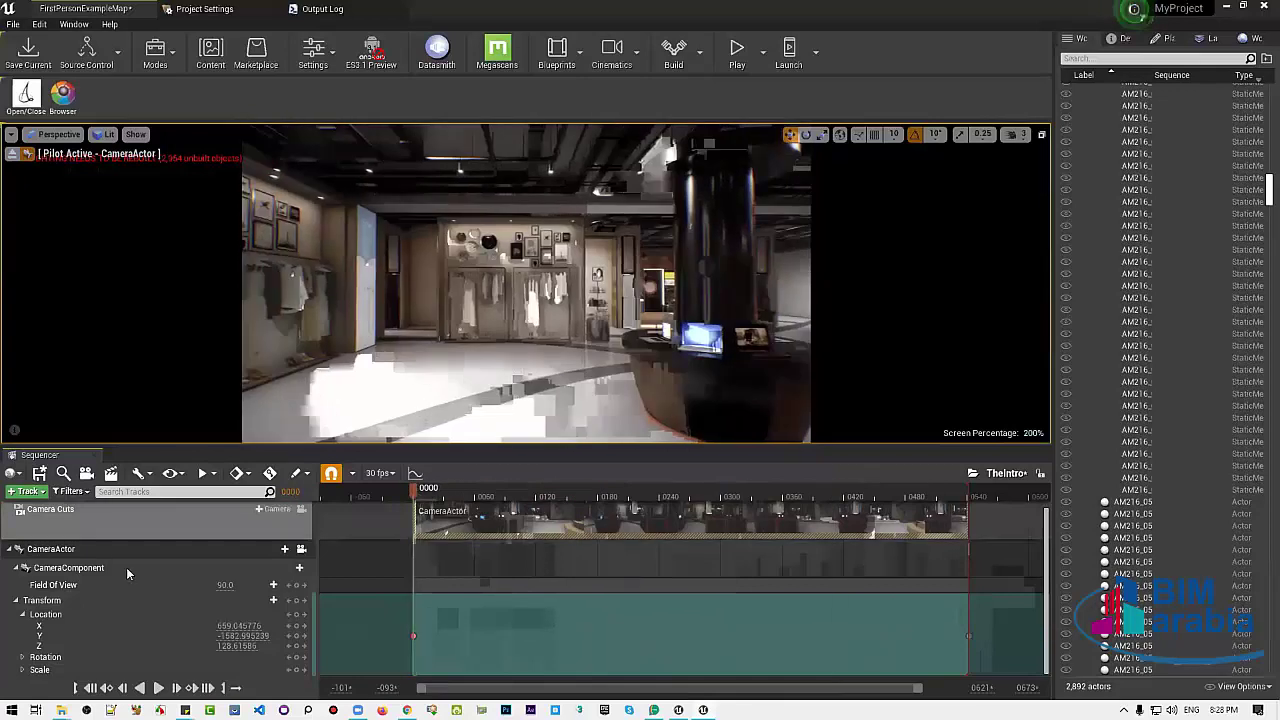
pyautogui.click(160, 690)
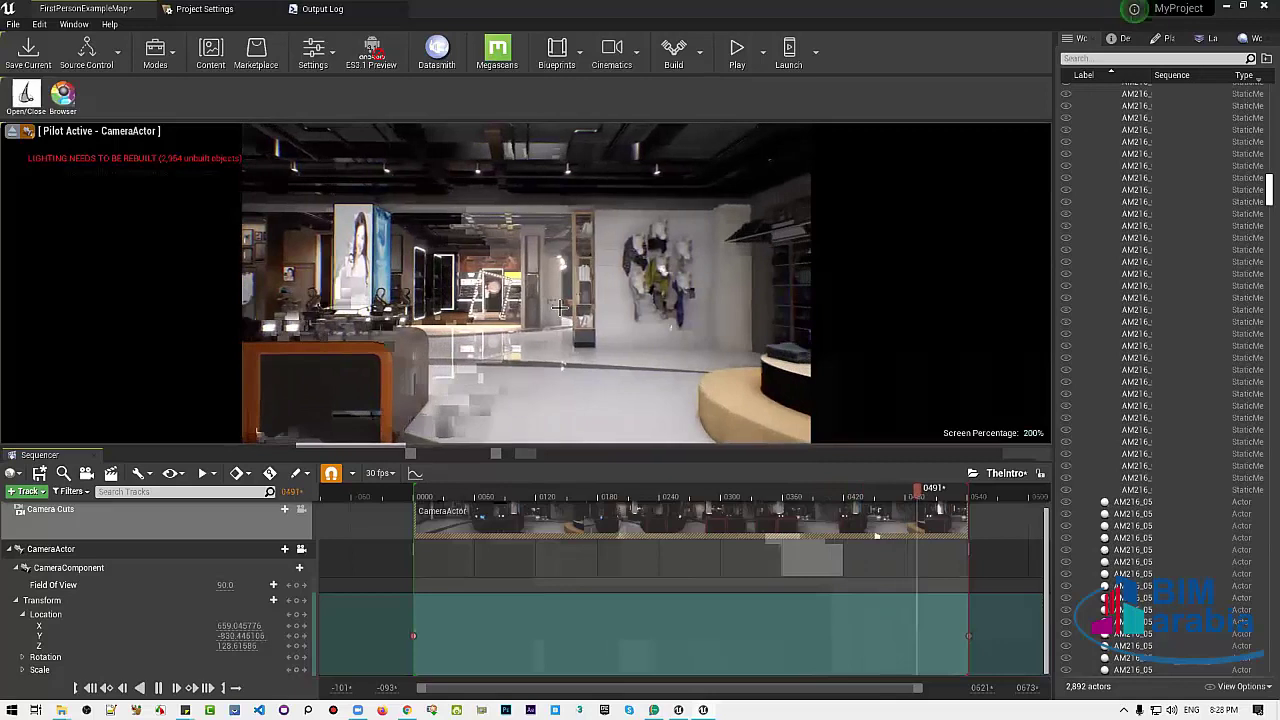
pyautogui.click(868, 497)
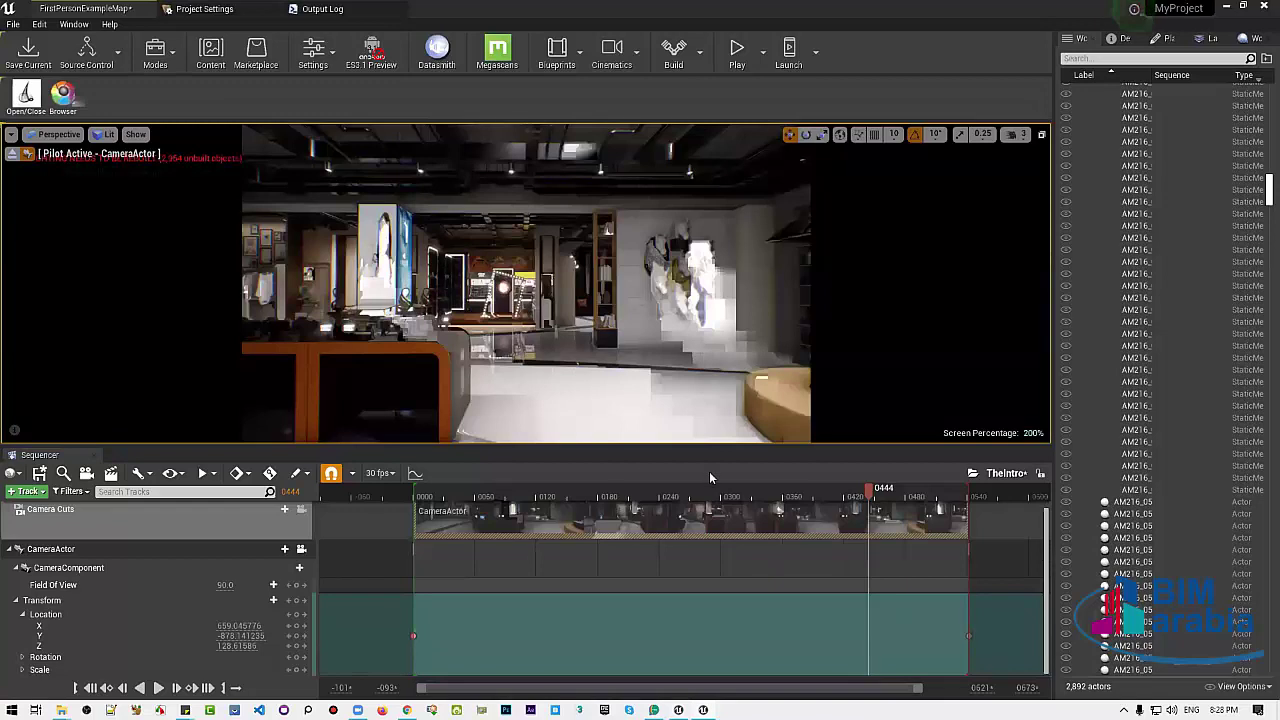
pyautogui.click(419, 495)
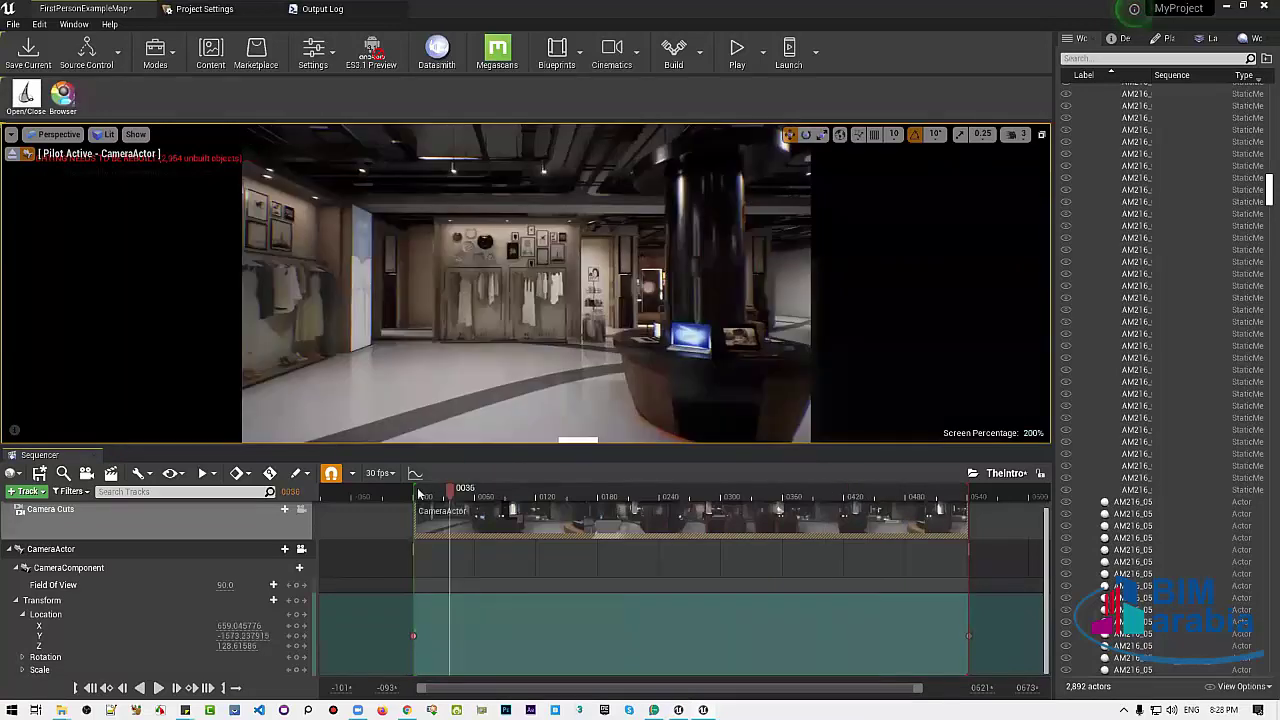
pyautogui.press('space')
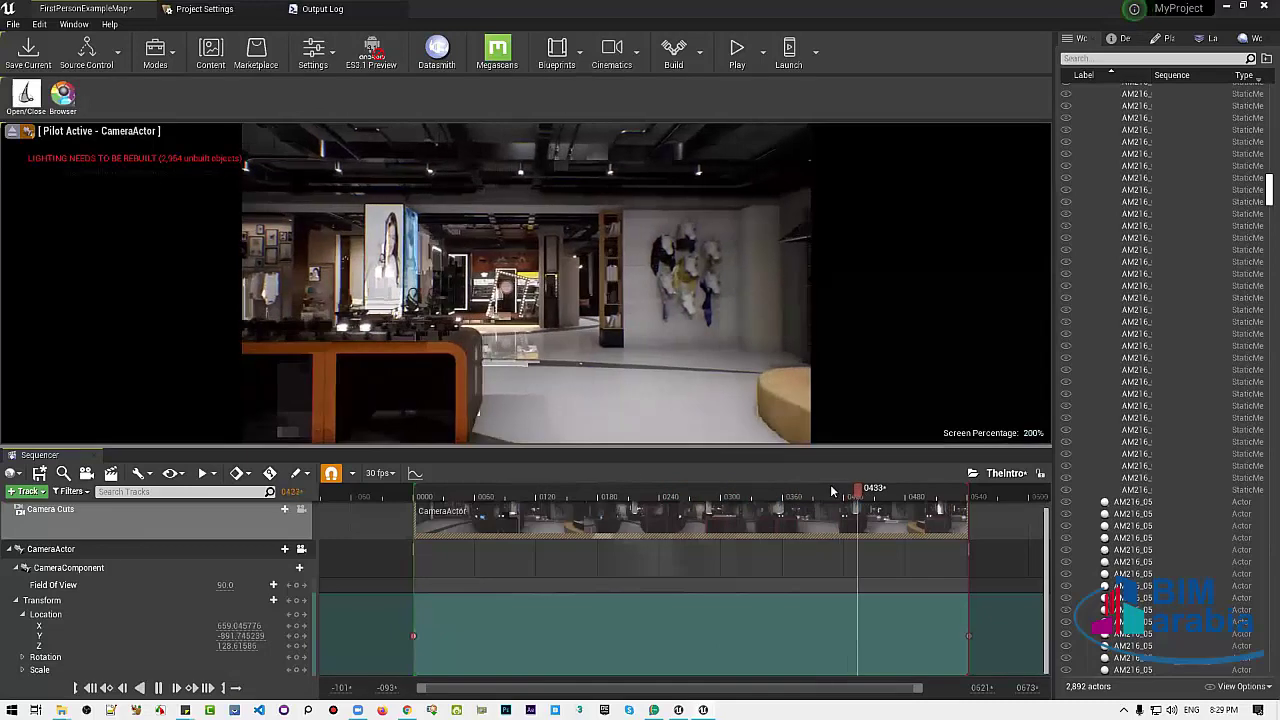
pyautogui.click(453, 490)
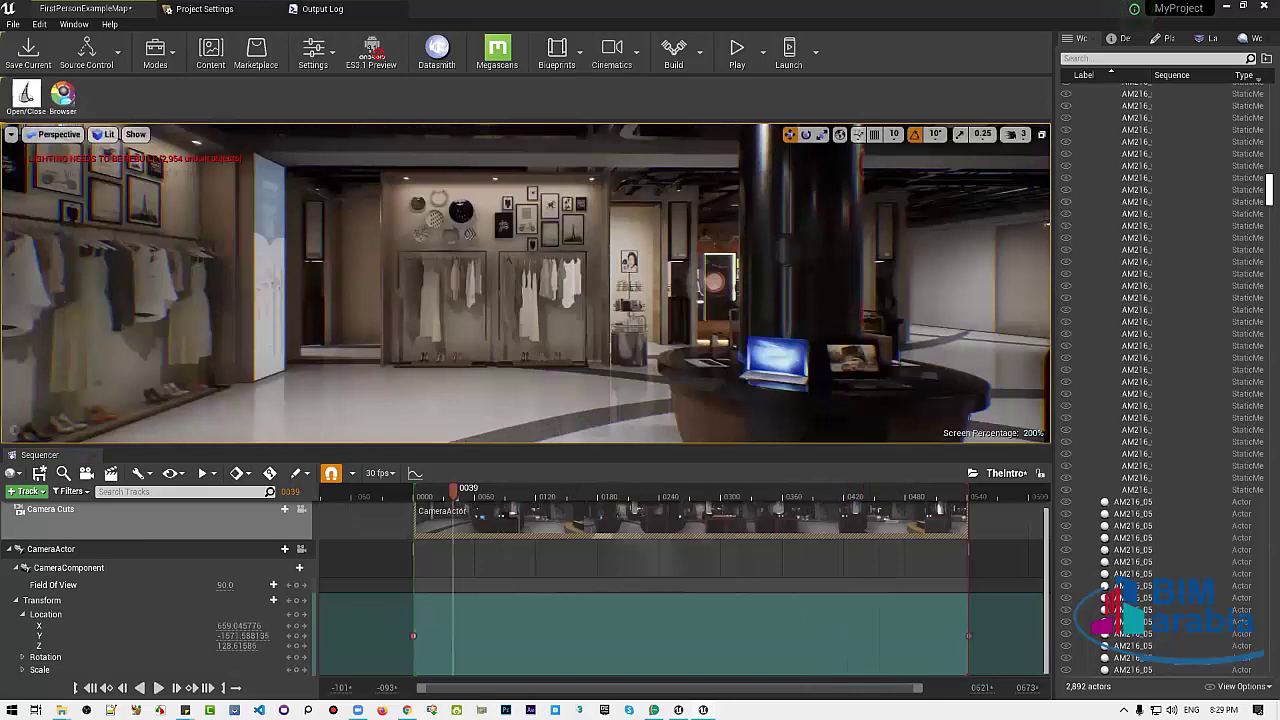
pyautogui.moveTo(525, 283); pyautogui.dragTo(525, 283, button='right')
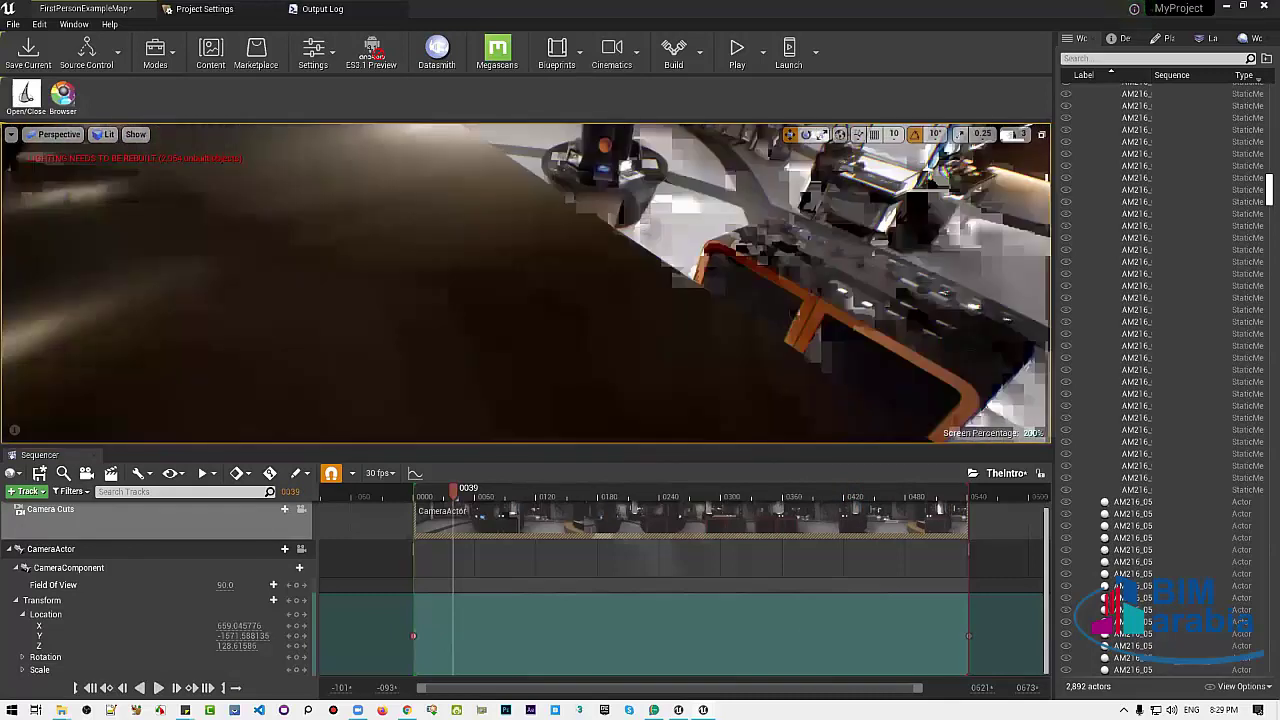
# Fly the viewport through the store and close the Sequencer panel
pyautogui.moveTo(645, 132); pyautogui.dragTo(636, 279, button='right')
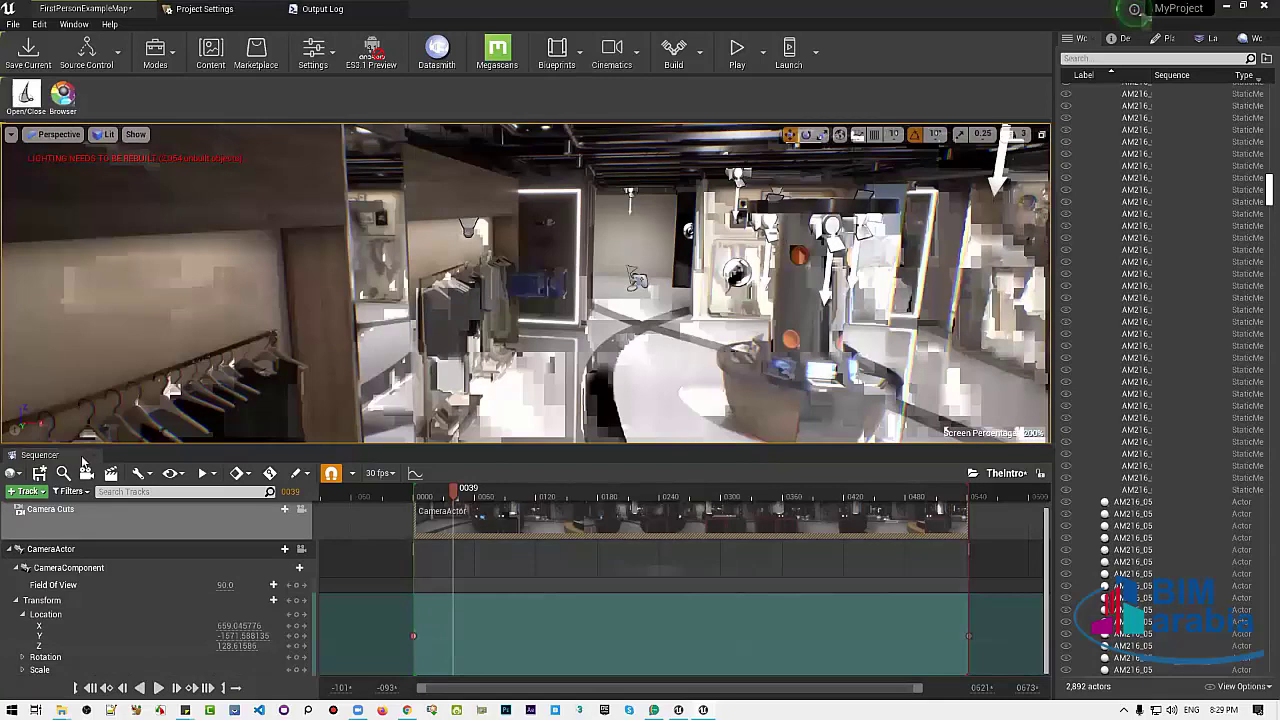
pyautogui.click(85, 456)
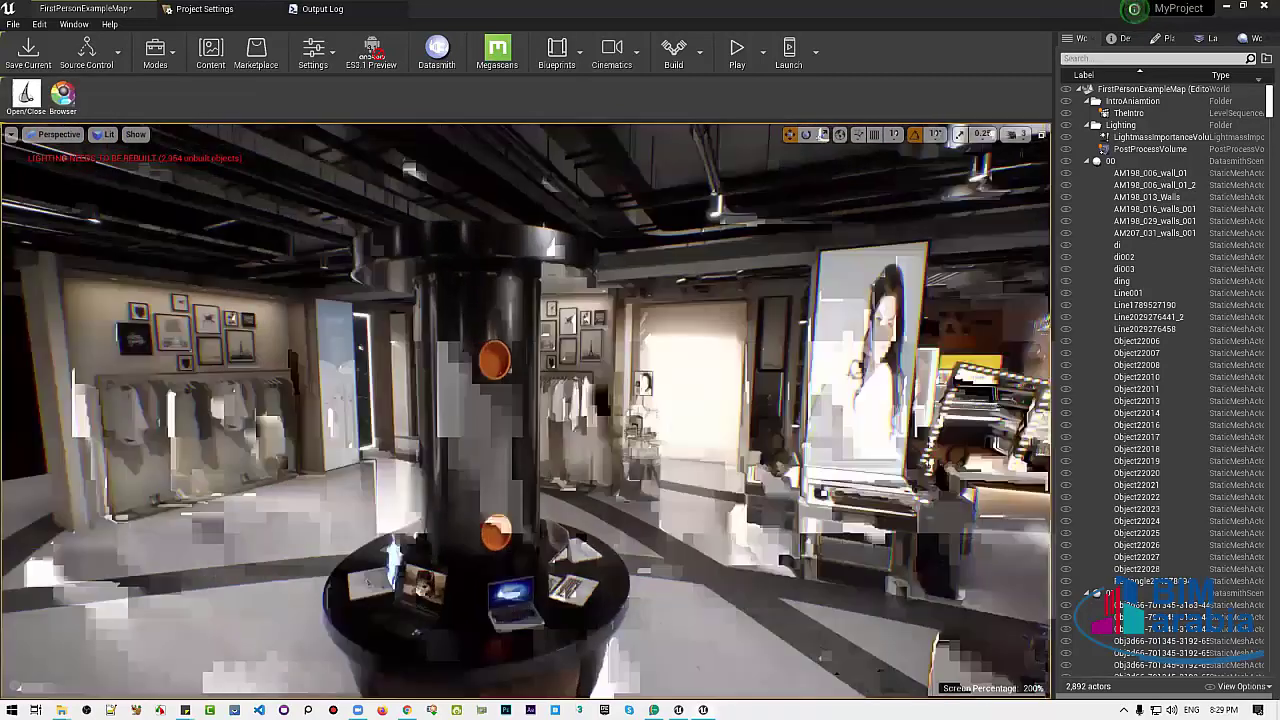
# Play-test the level, stop with Esc, turn the view toward the clothing wall, and show the Blueprints options
pyautogui.press('g')
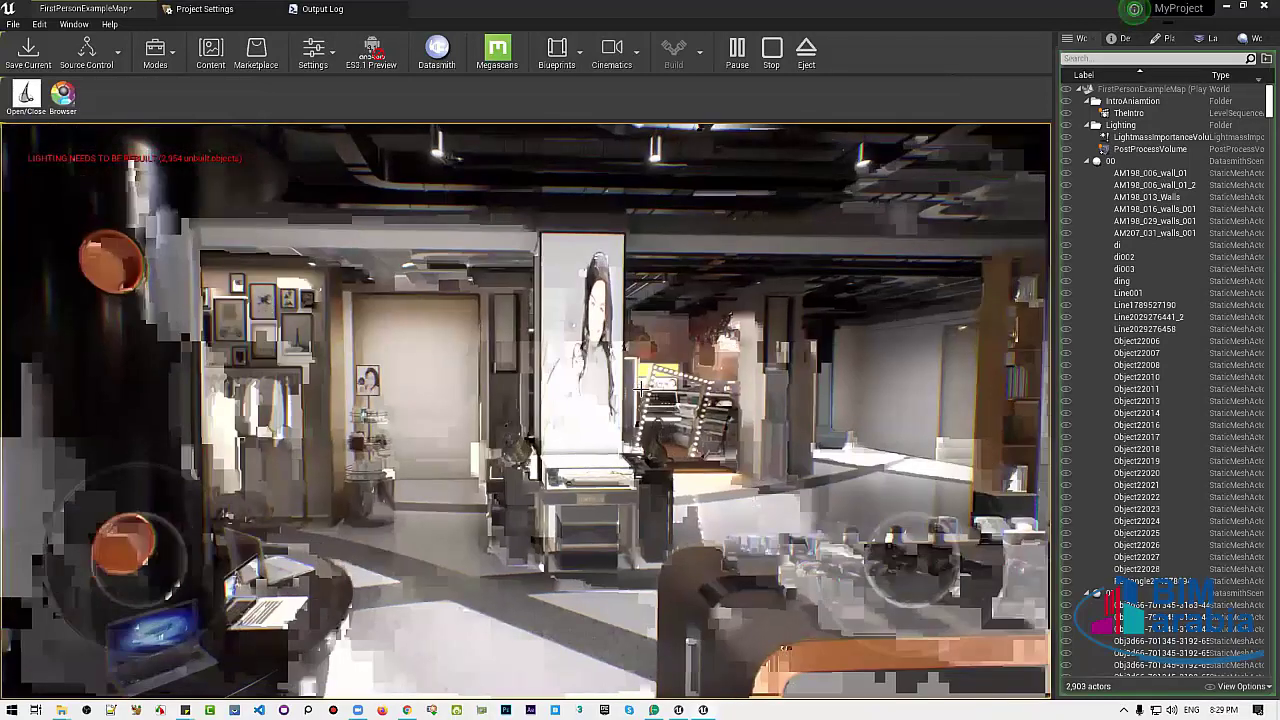
pyautogui.press('Escape')
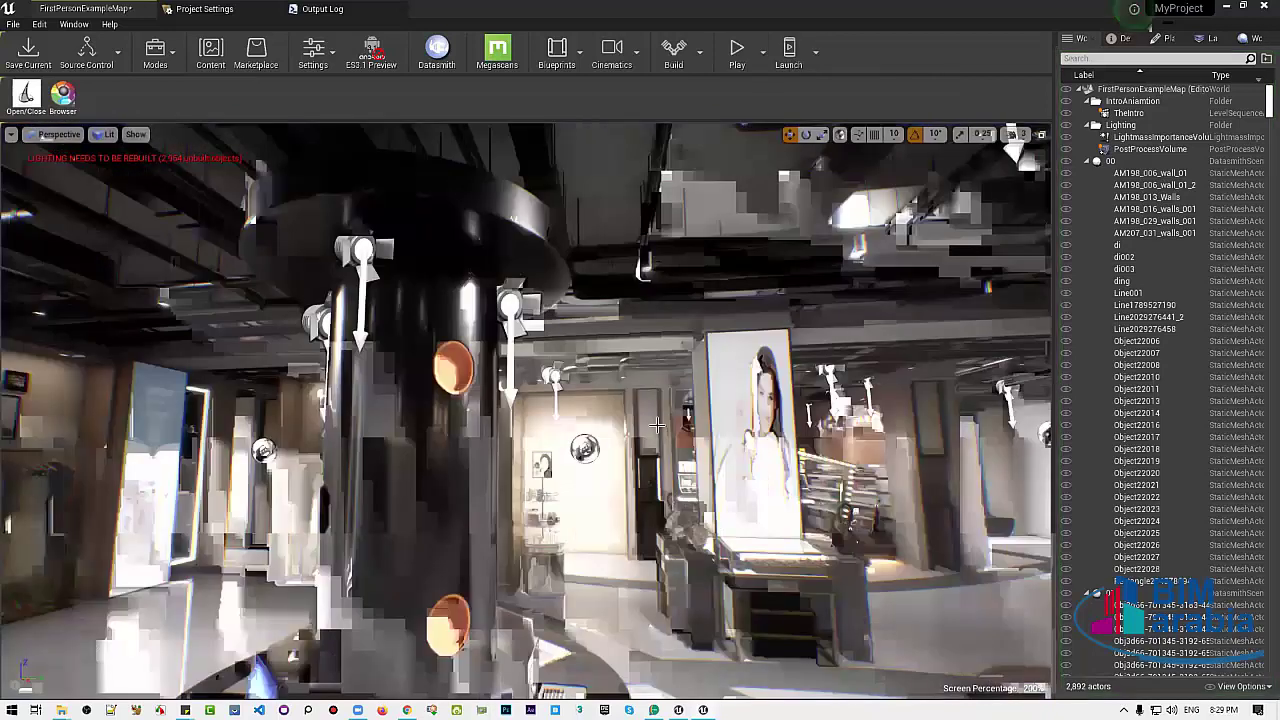
pyautogui.moveTo(657, 425)
pyautogui.mouseDown(button='right')
pyautogui.moveTo(740, 425)
pyautogui.moveTo(680, 425)
pyautogui.mouseUp(button='right')
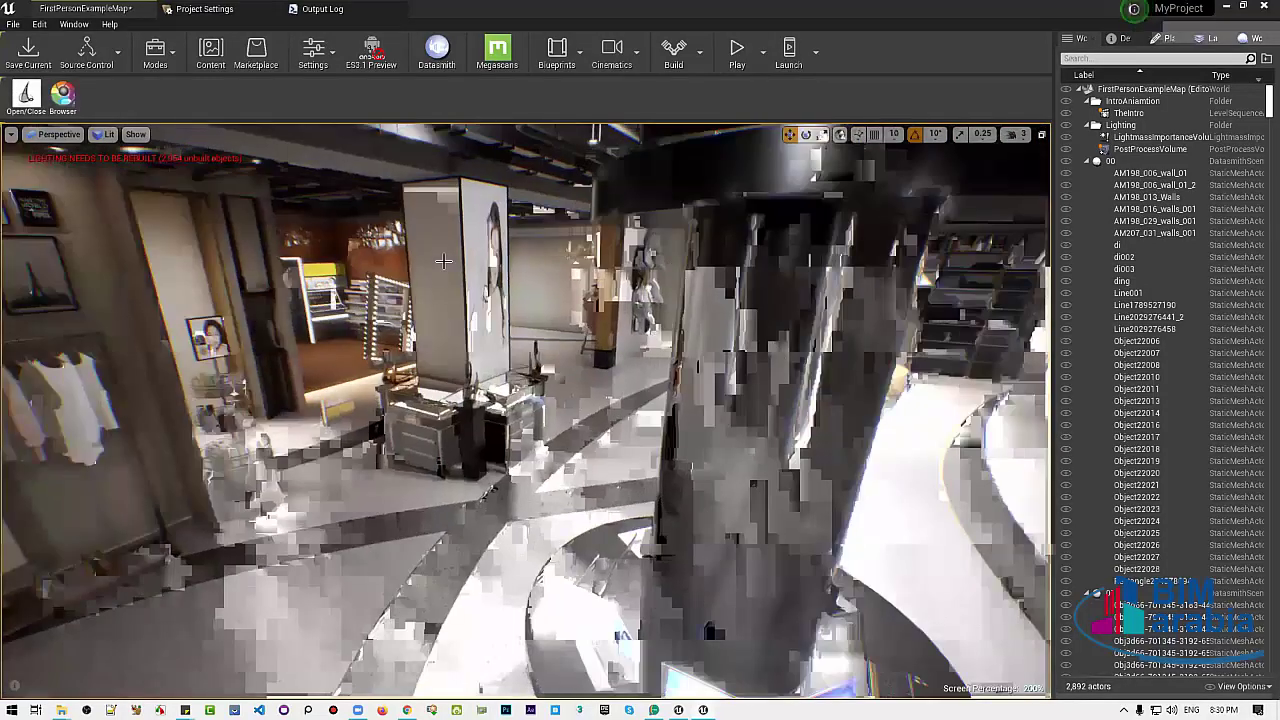
pyautogui.moveTo(680, 425); pyautogui.dragTo(680, 425, button='right')
pyautogui.click(565, 66)
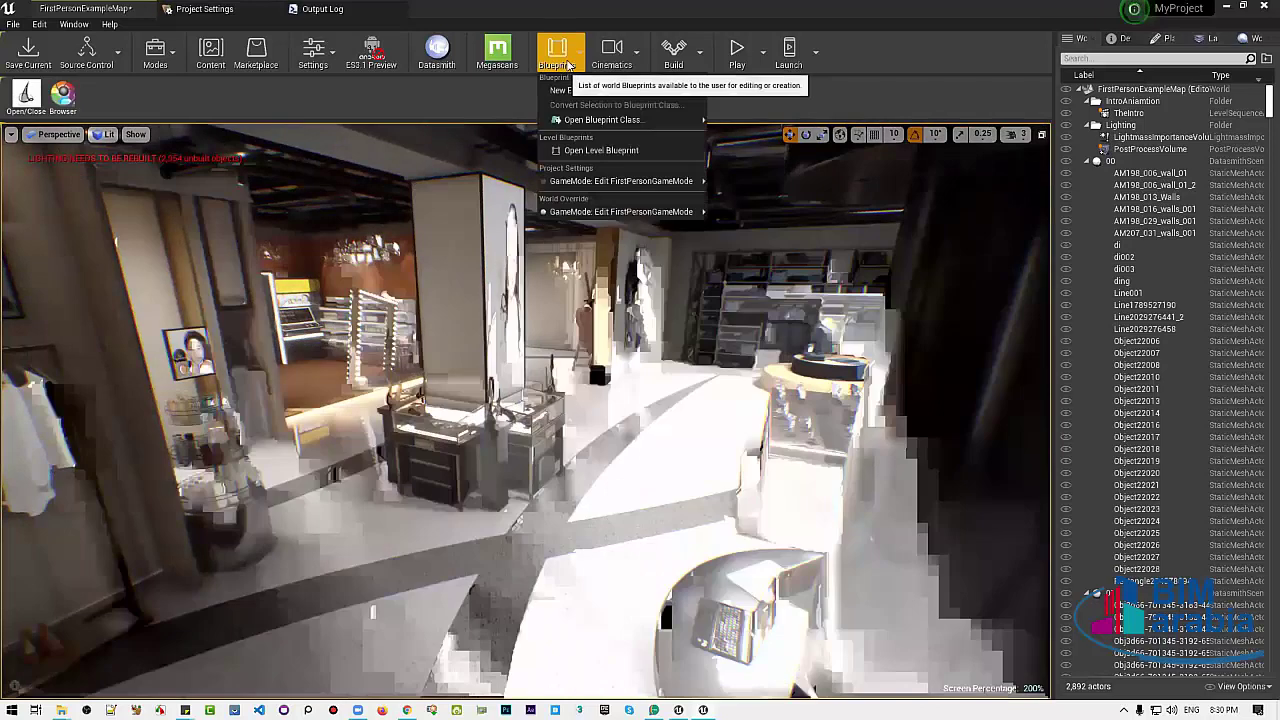
# Open the Level Blueprint full screen and add a TheIntro reference node from the Outliner
pyautogui.click(578, 151)
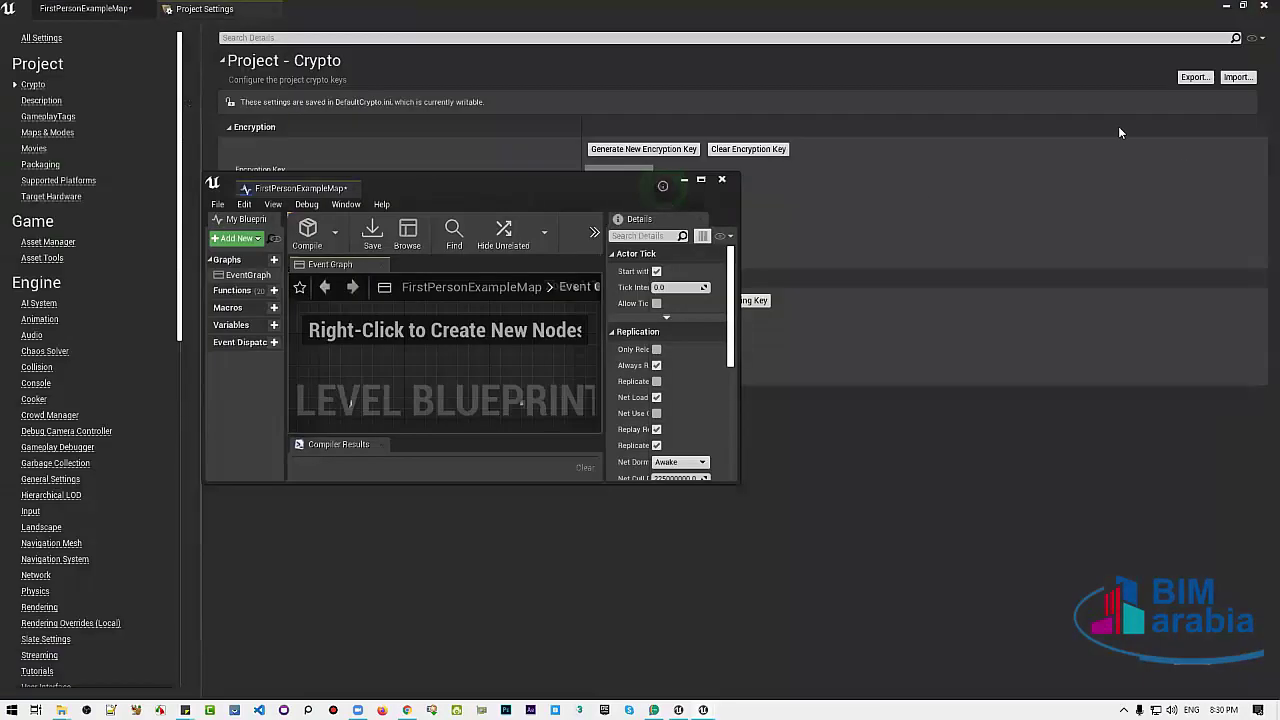
pyautogui.click(1130, 114)
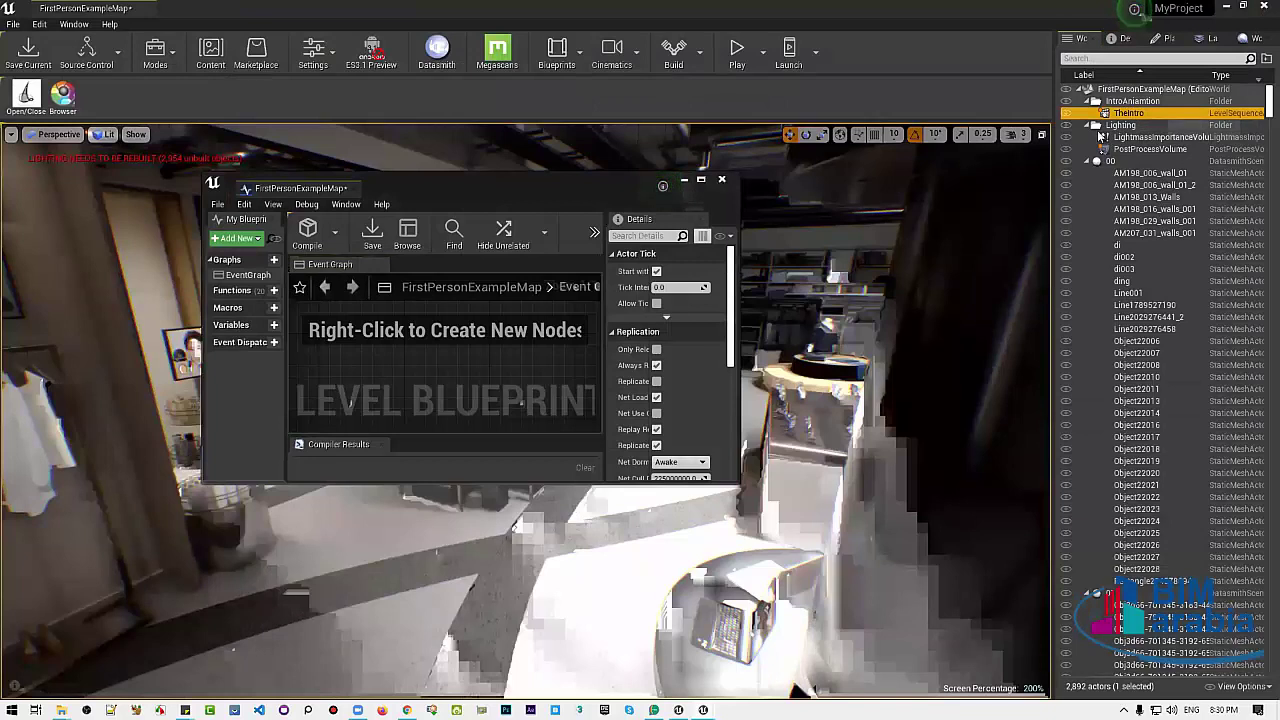
pyautogui.click(388, 391)
pyautogui.moveTo(388, 391); pyautogui.dragTo(388, 391)
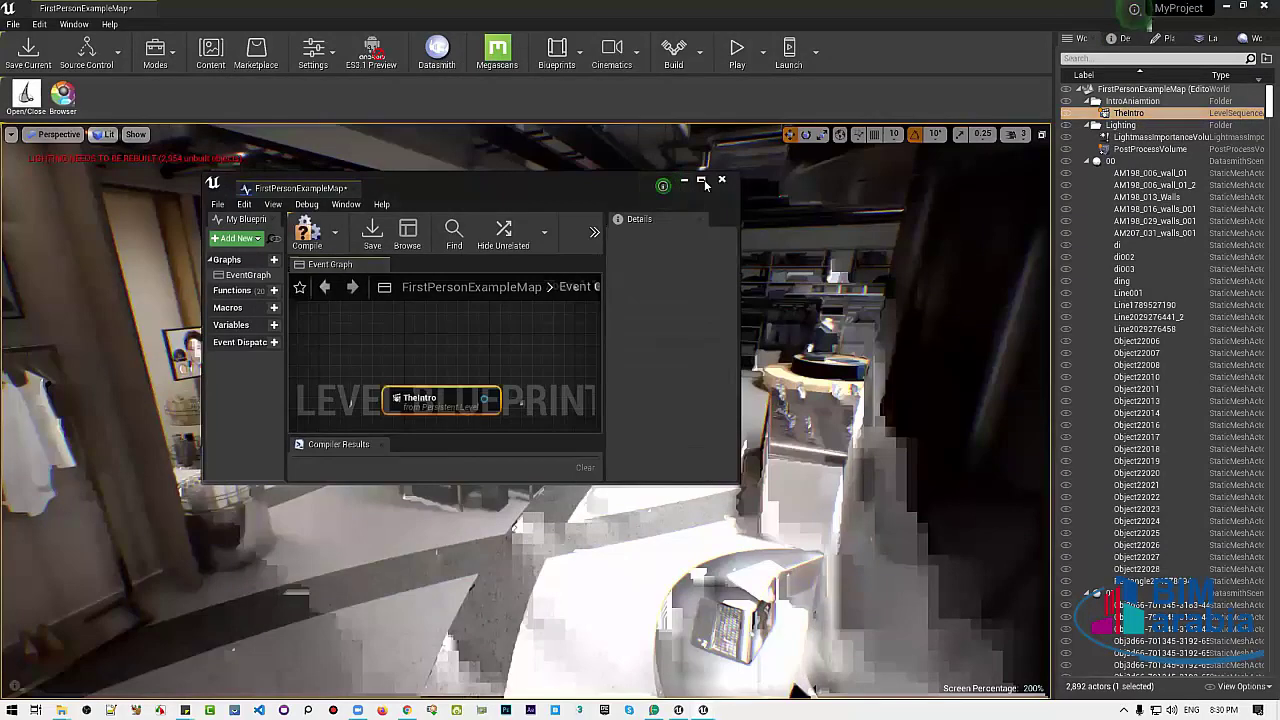
pyautogui.click(701, 179)
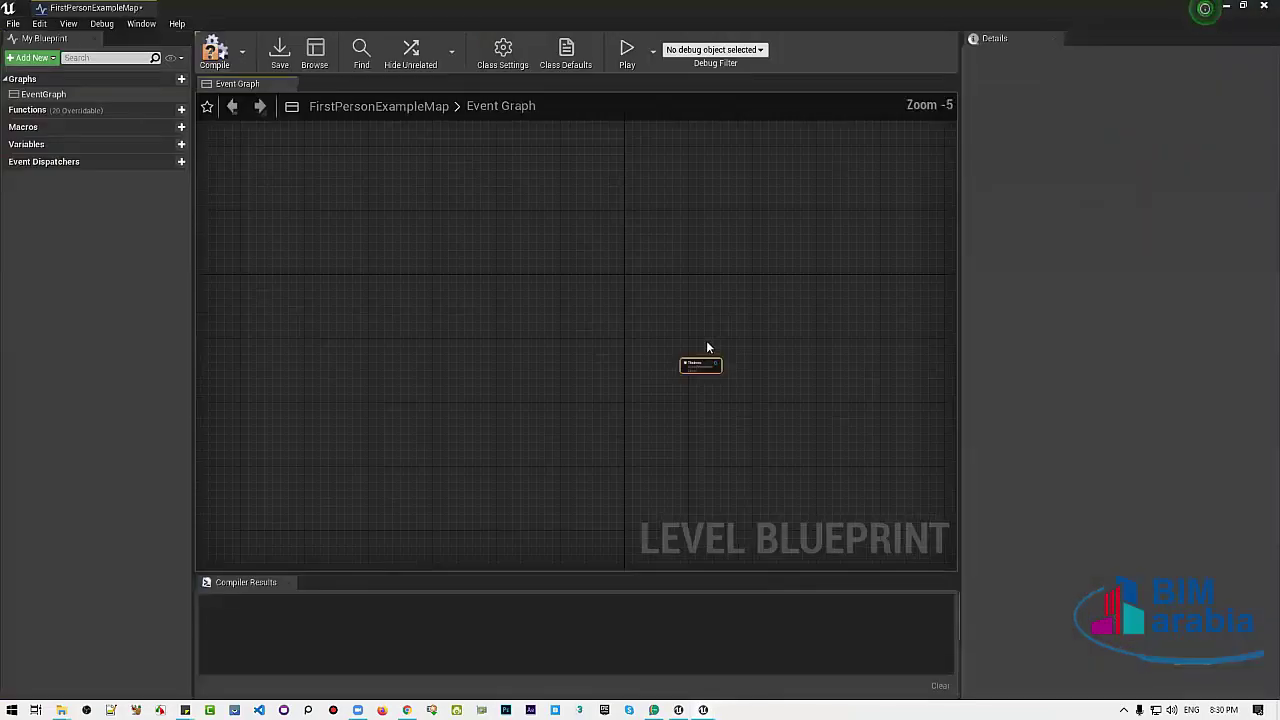
# Add an Event BeginPlay node to the level blueprint graph
pyautogui.rightClick(425, 258)
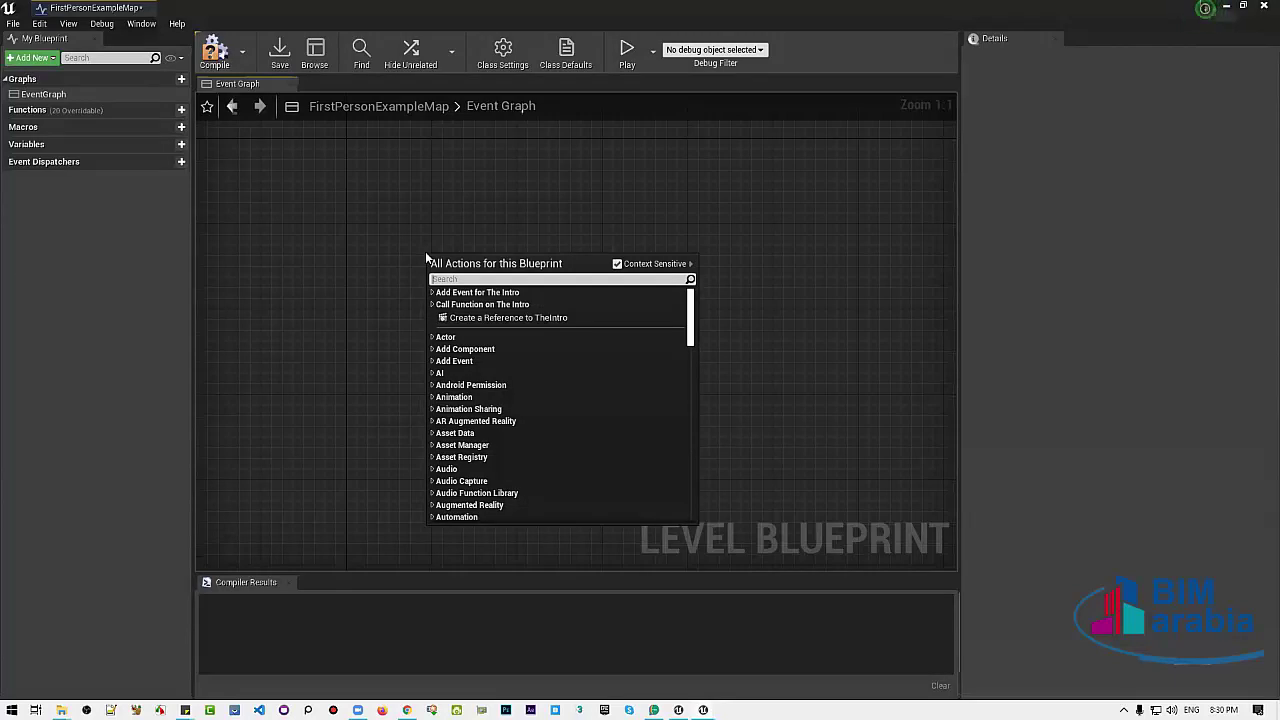
pyautogui.write('event')
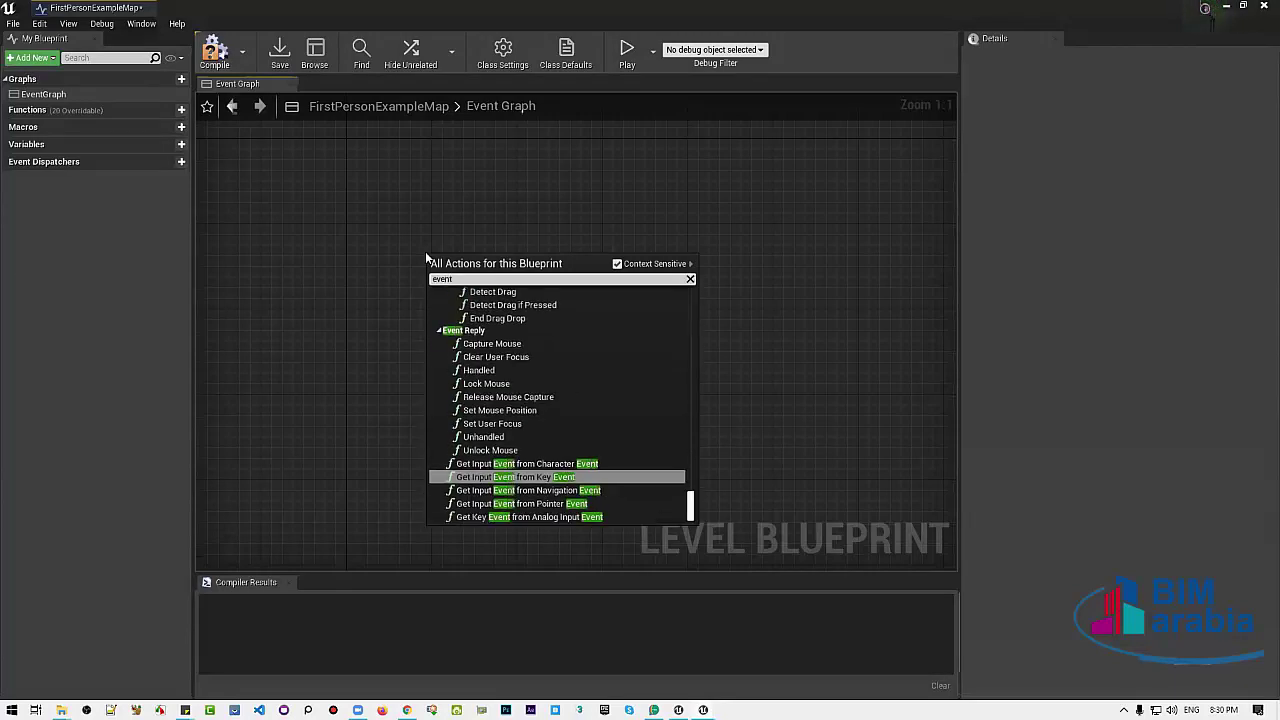
pyautogui.write('geb')
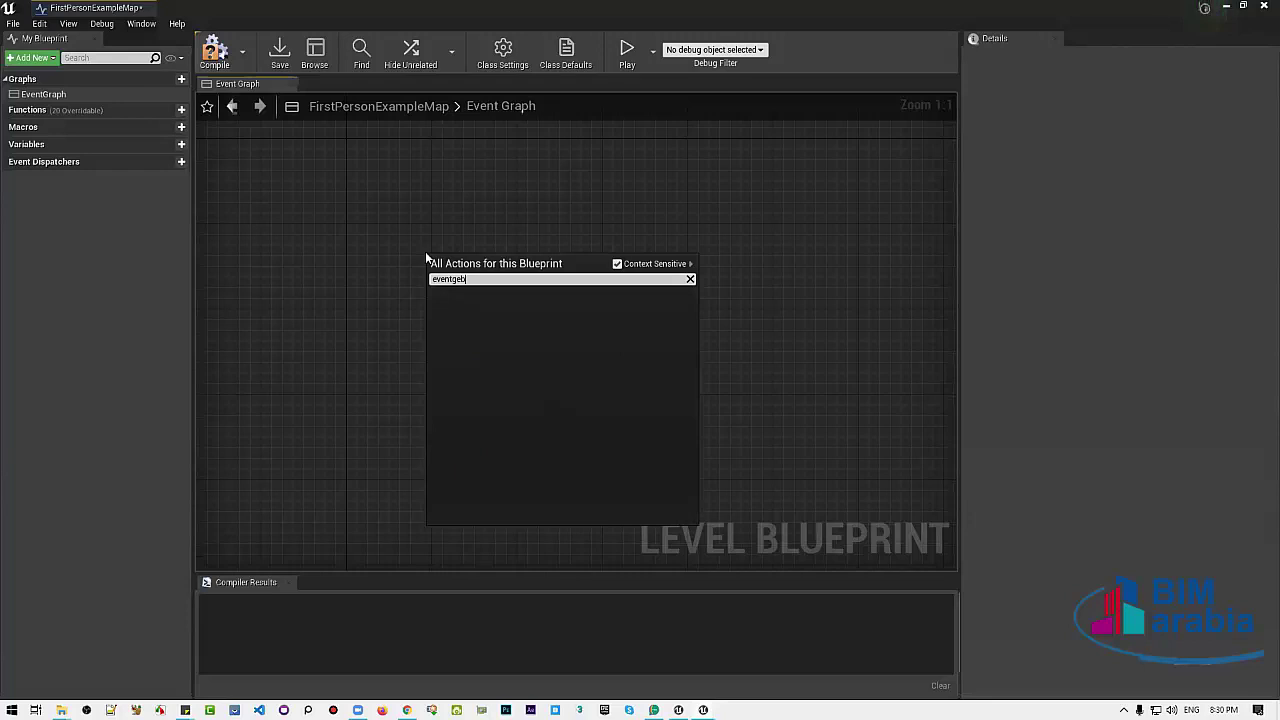
pyautogui.hotkey('ctrl', 'a')
pyautogui.press('BackSpace')
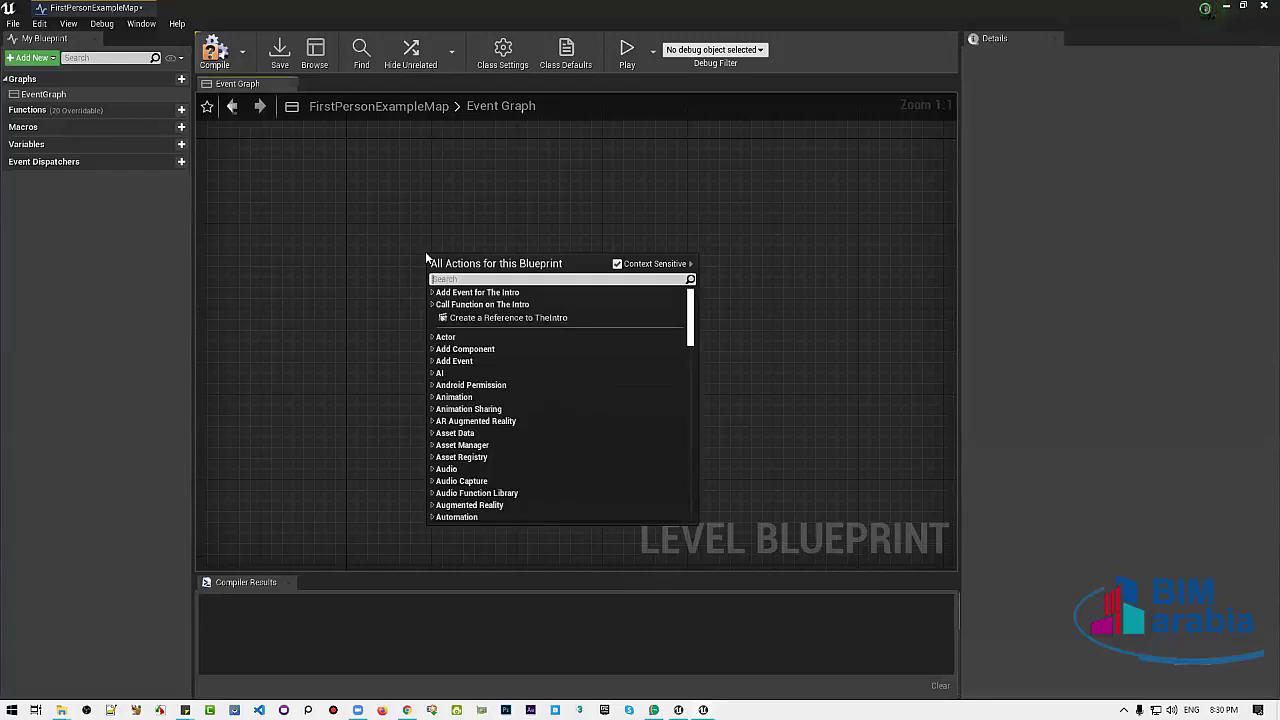
pyautogui.write('event')
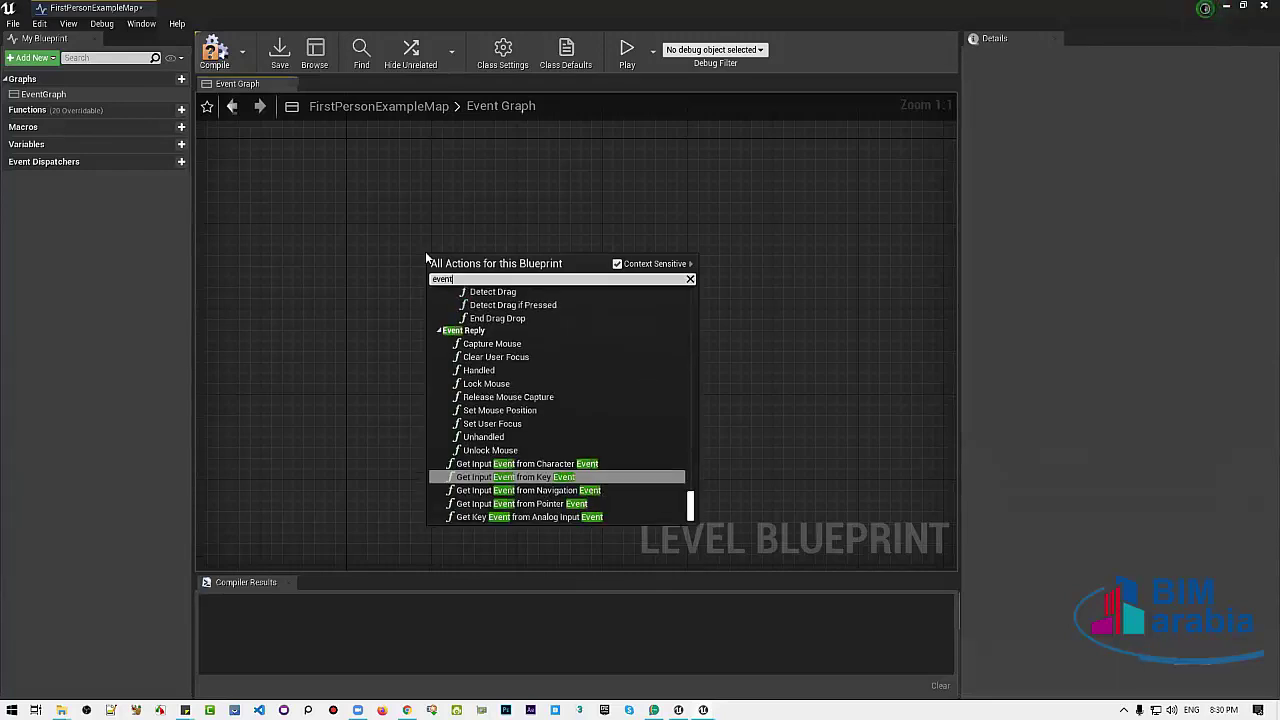
pyautogui.write(' begin')
pyautogui.press('Return')
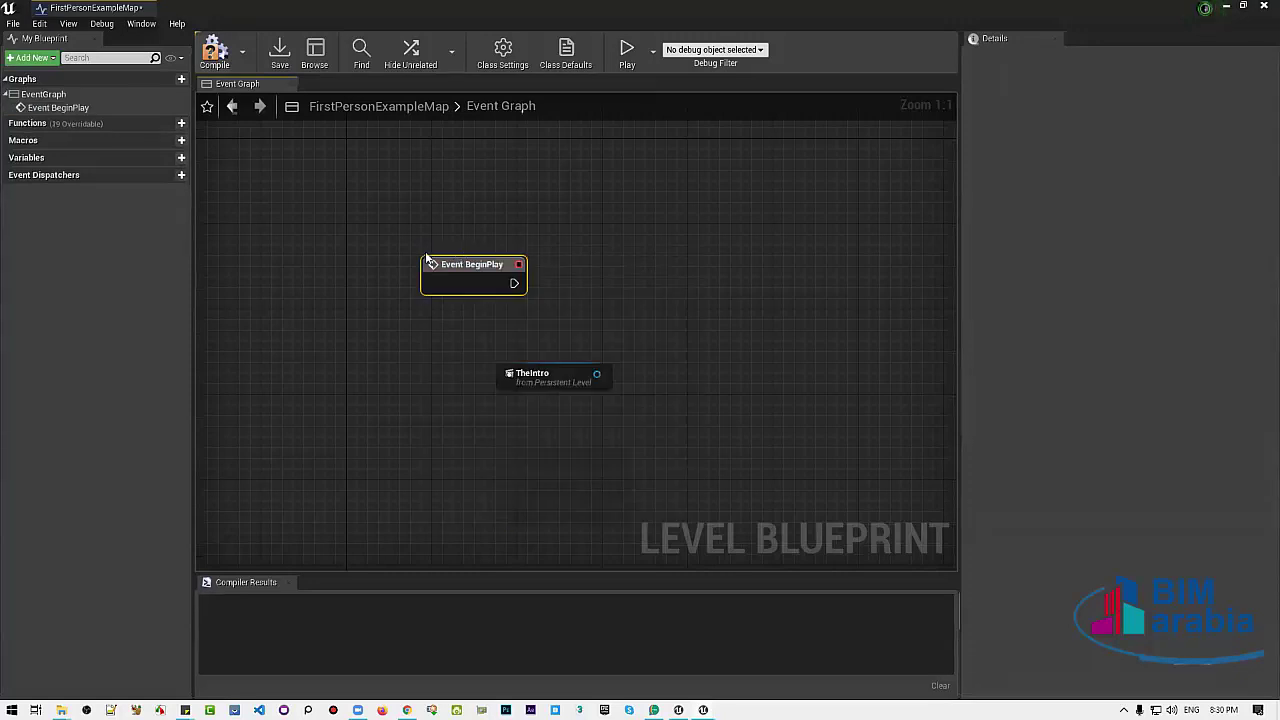
pyautogui.moveTo(486, 268); pyautogui.dragTo(541, 268)
# Add a Play node on TheIntro's Sequence Player and wire Event BeginPlay into it
pyautogui.moveTo(566, 371)
pyautogui.mouseDown()
pyautogui.moveTo(500, 347)
pyautogui.moveTo(500, 376)
pyautogui.moveTo(708, 285)
pyautogui.mouseUp()
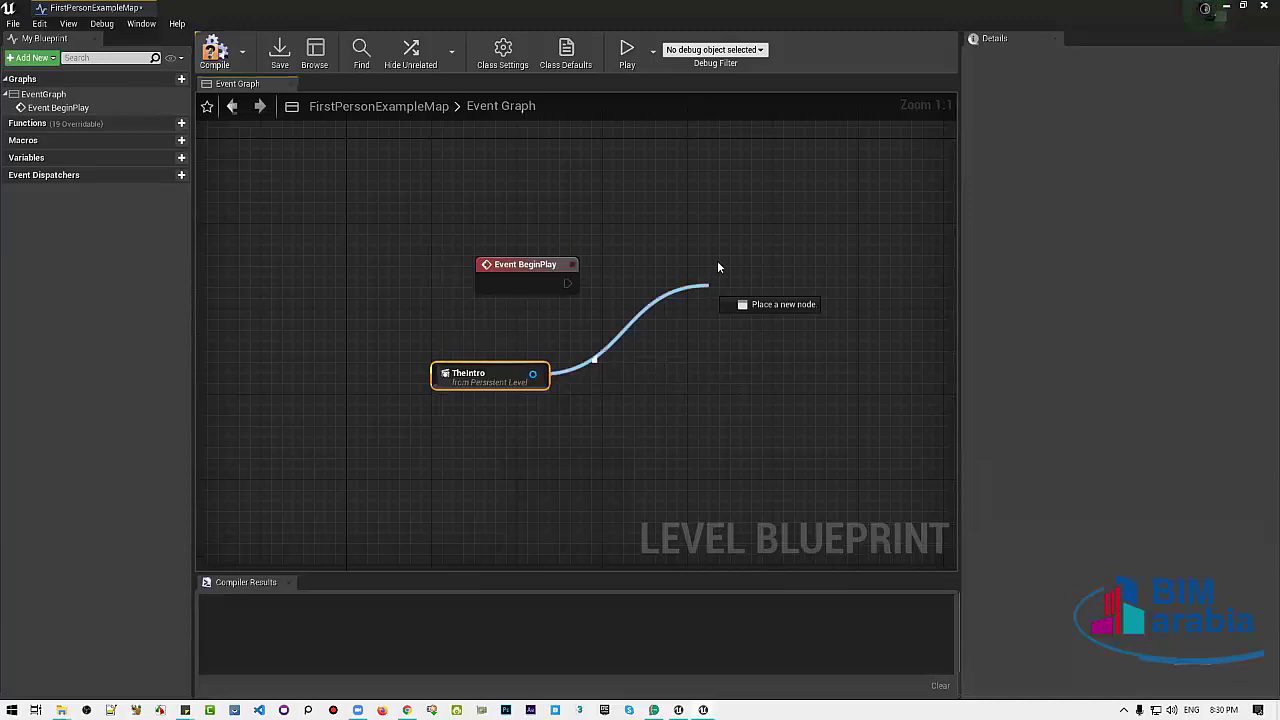
pyautogui.write('play')
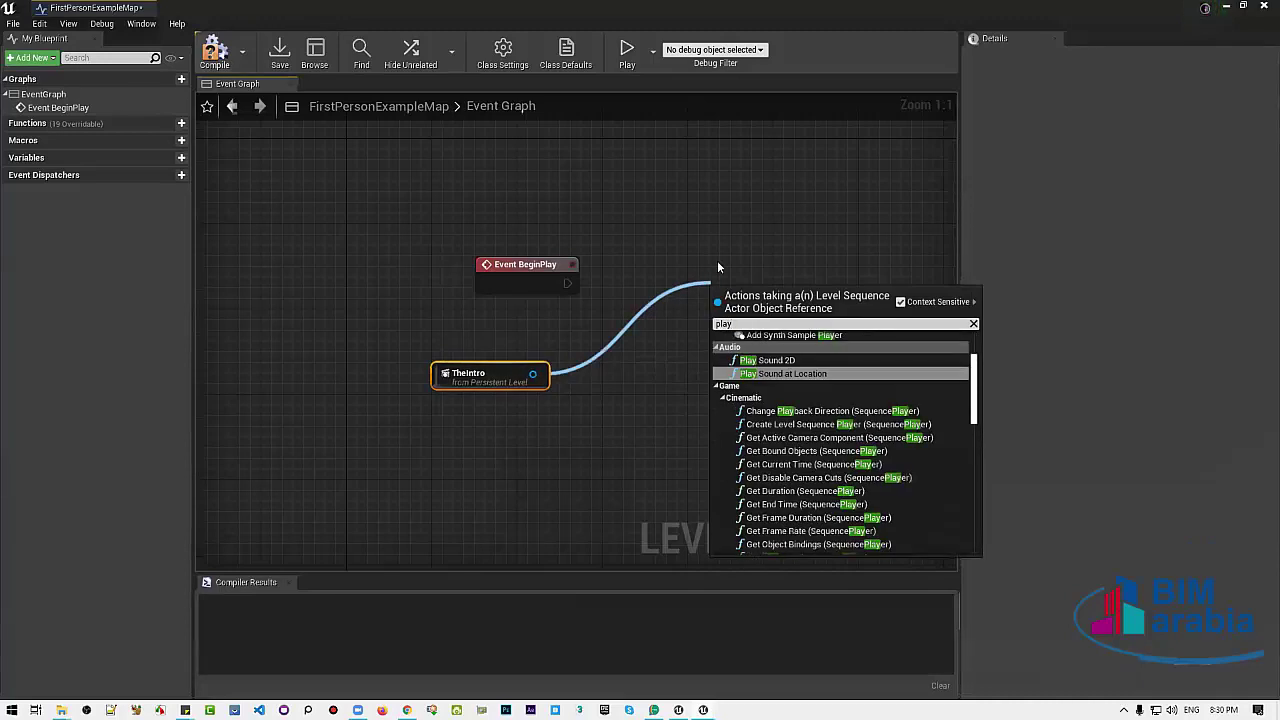
pyautogui.write(' seq')
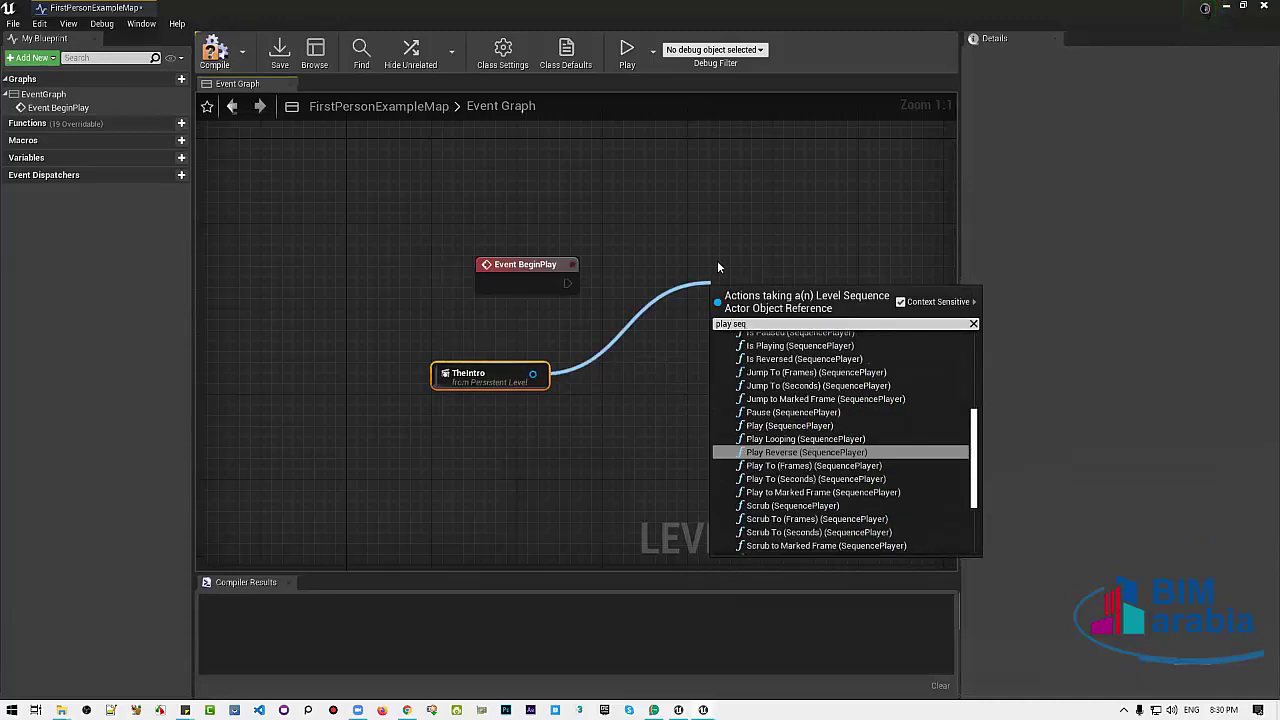
pyautogui.click(829, 427)
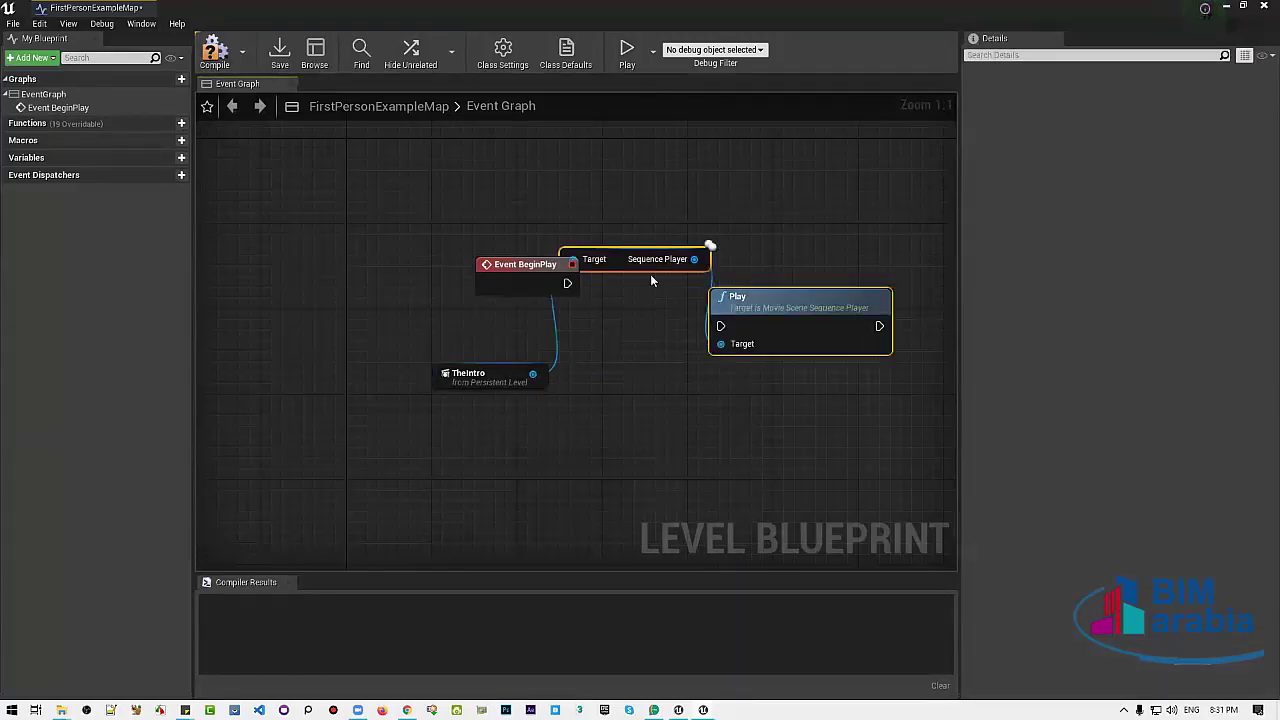
pyautogui.moveTo(650, 274); pyautogui.dragTo(620, 409)
pyautogui.moveTo(516, 379); pyautogui.dragTo(390, 390)
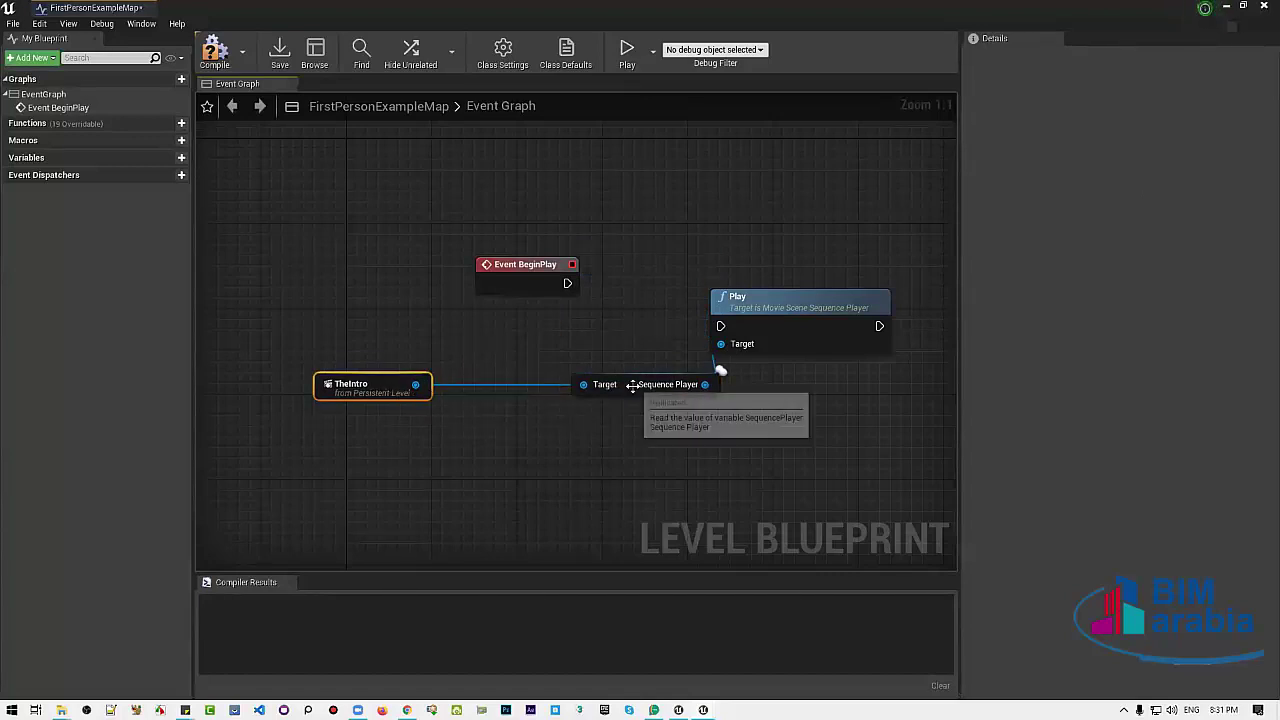
pyautogui.moveTo(621, 393); pyautogui.dragTo(509, 392)
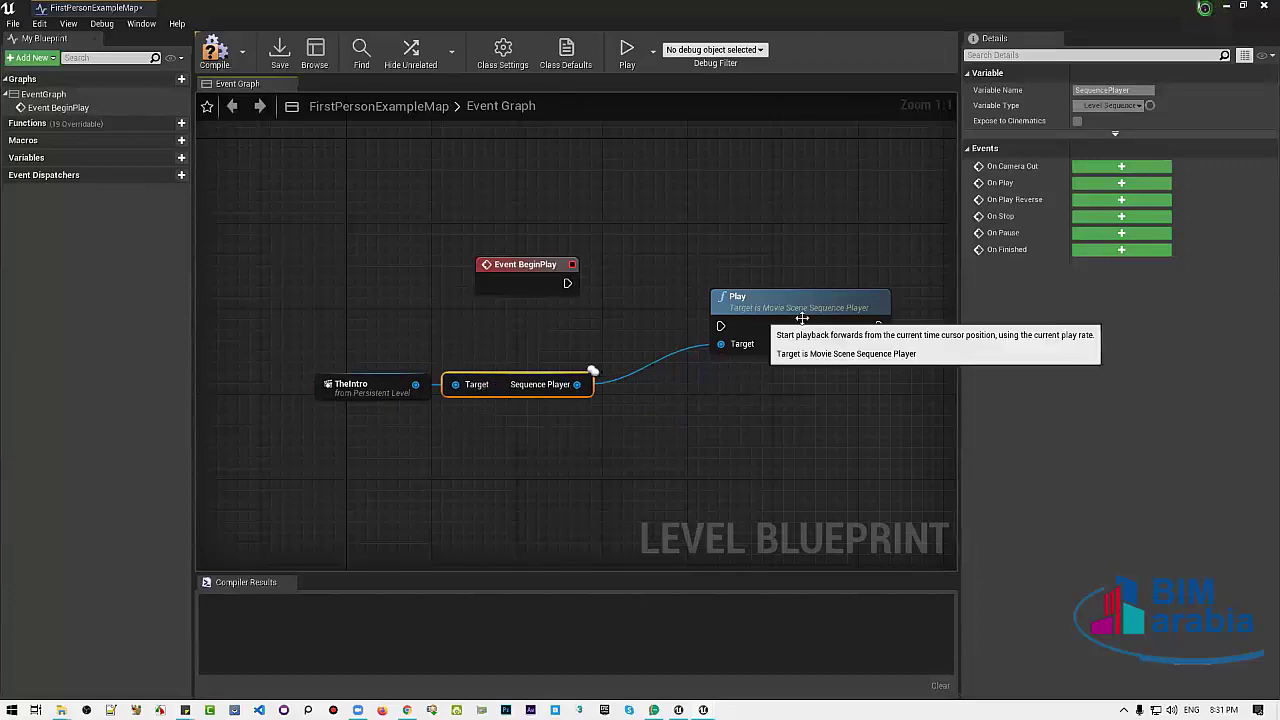
pyautogui.moveTo(805, 319); pyautogui.dragTo(750, 276)
pyautogui.moveTo(567, 283); pyautogui.dragTo(667, 283)
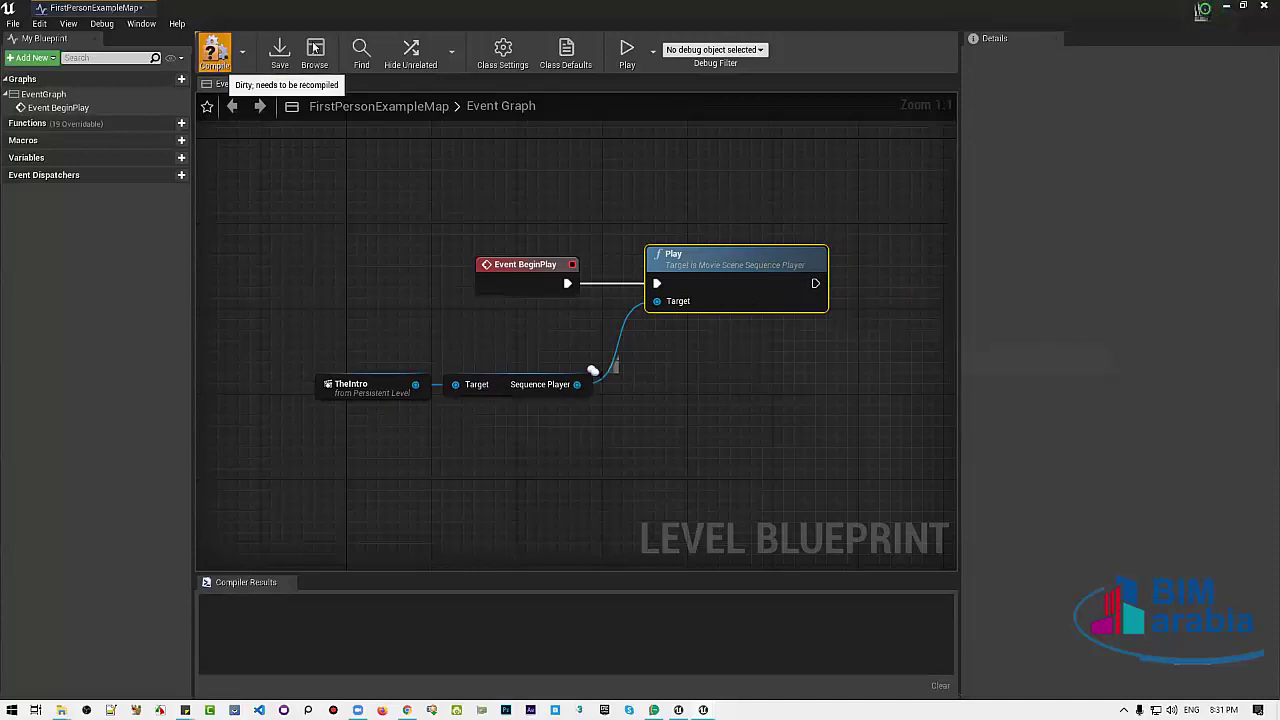
# Compile the level blueprint, run the play test, and stop it with Esc
pyautogui.click(213, 48)
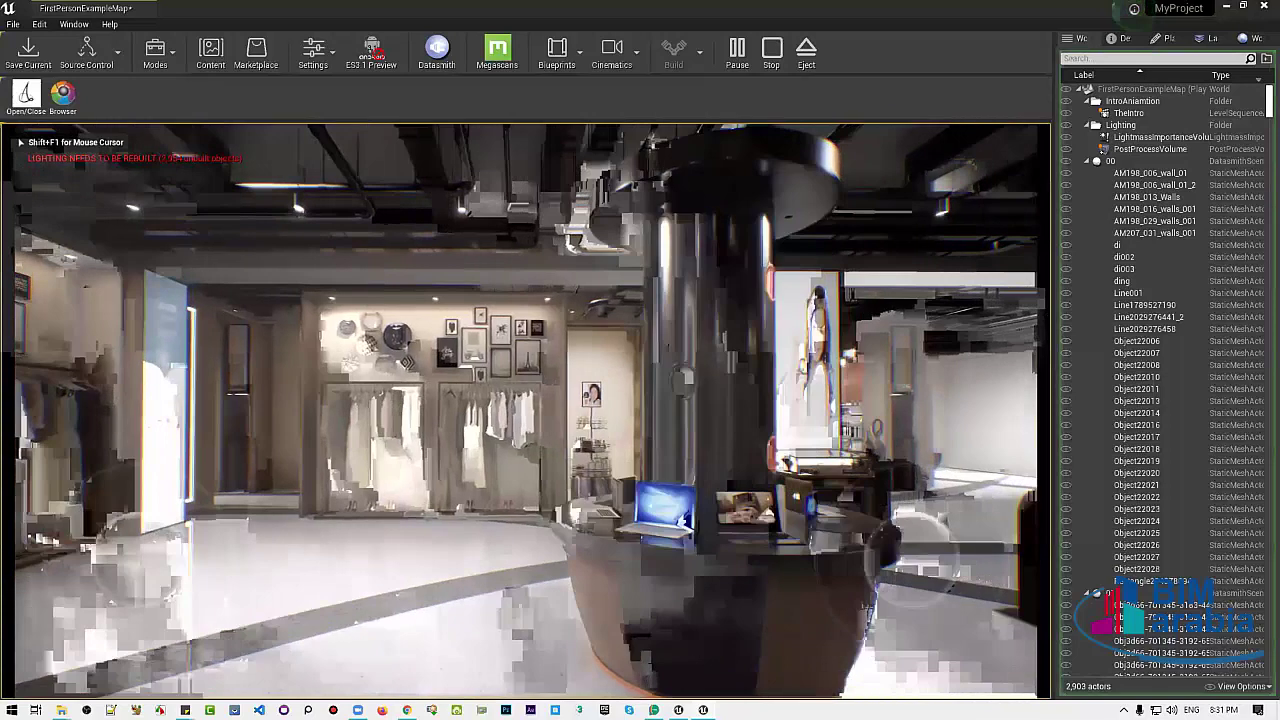
pyautogui.click(528, 410)
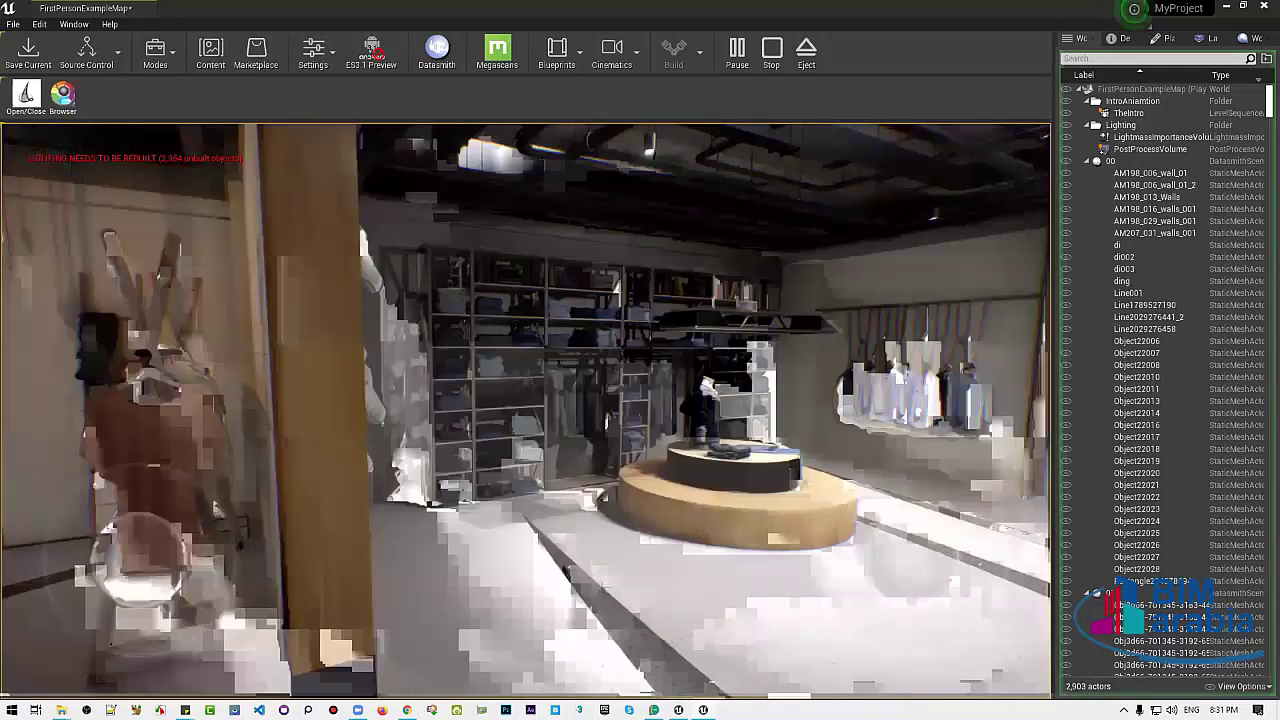
pyautogui.press('Escape')
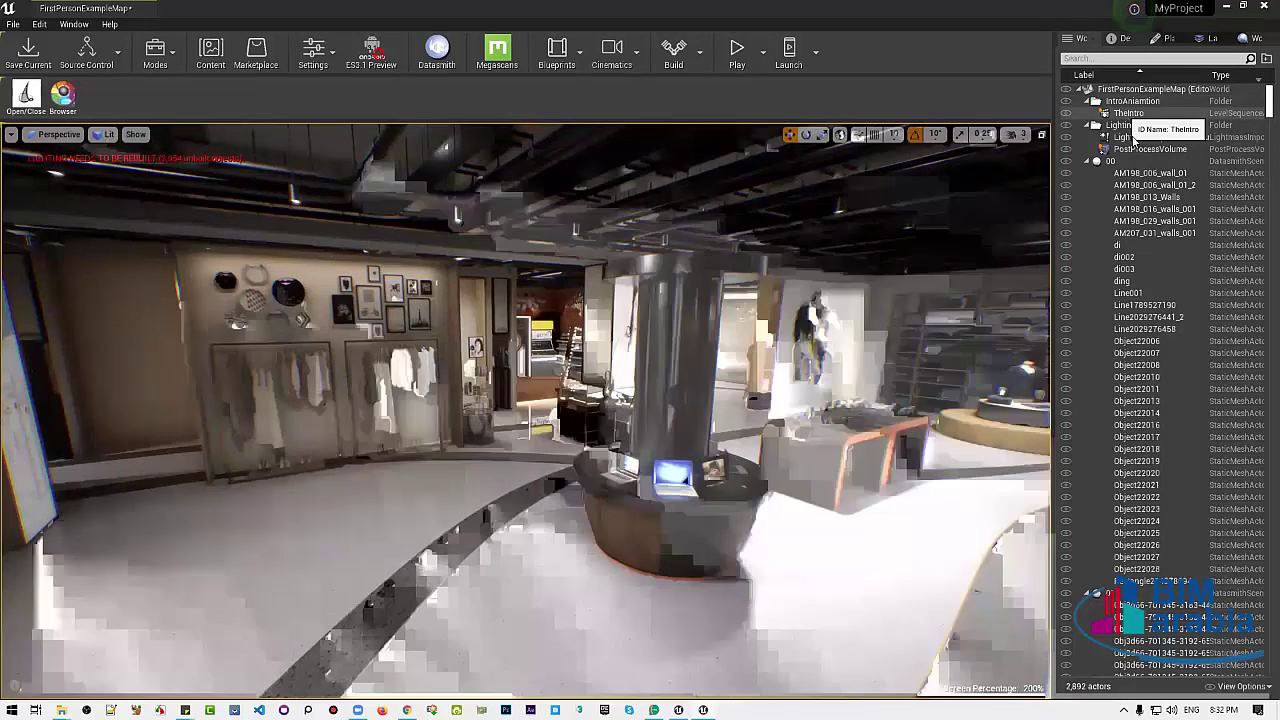
# Open TheIntro in Sequencer from the World Outliner and make the panel taller
pyautogui.rightClick(1124, 114)
pyautogui.click(1136, 146)
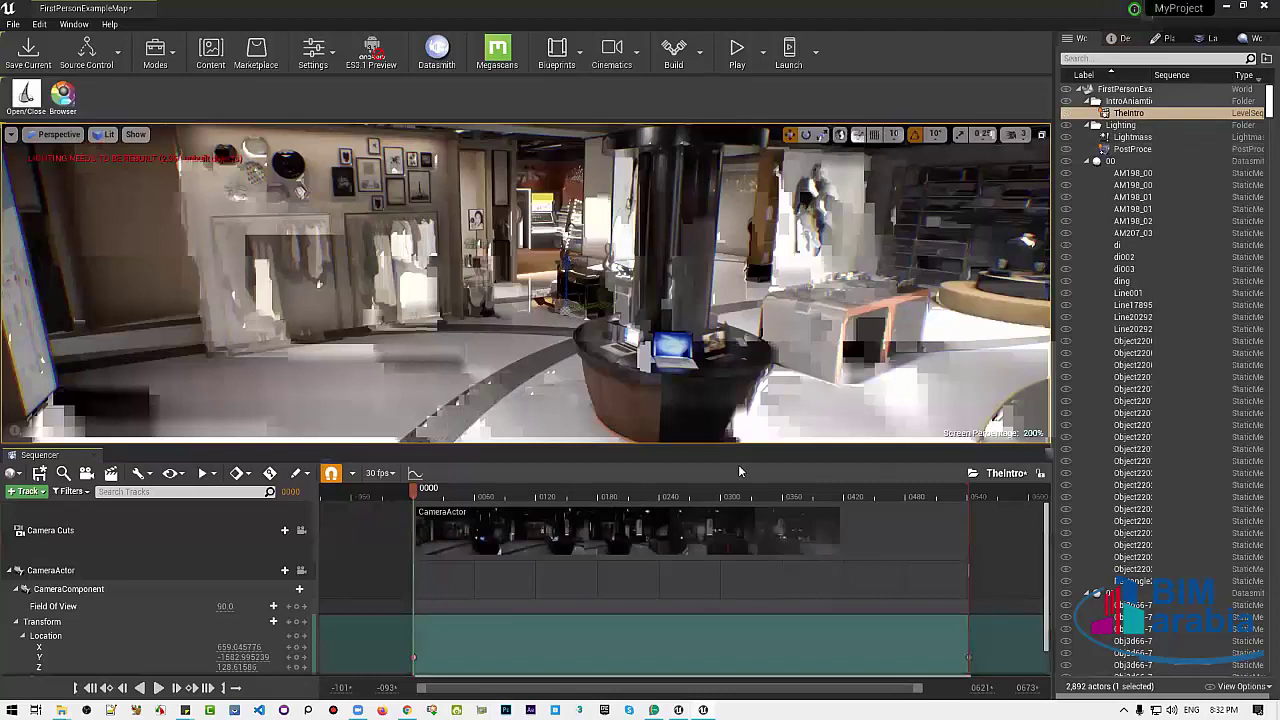
pyautogui.moveTo(750, 447)
pyautogui.mouseDown()
pyautogui.moveTo(750, 219)
pyautogui.moveTo(761, 306)
pyautogui.mouseUp()
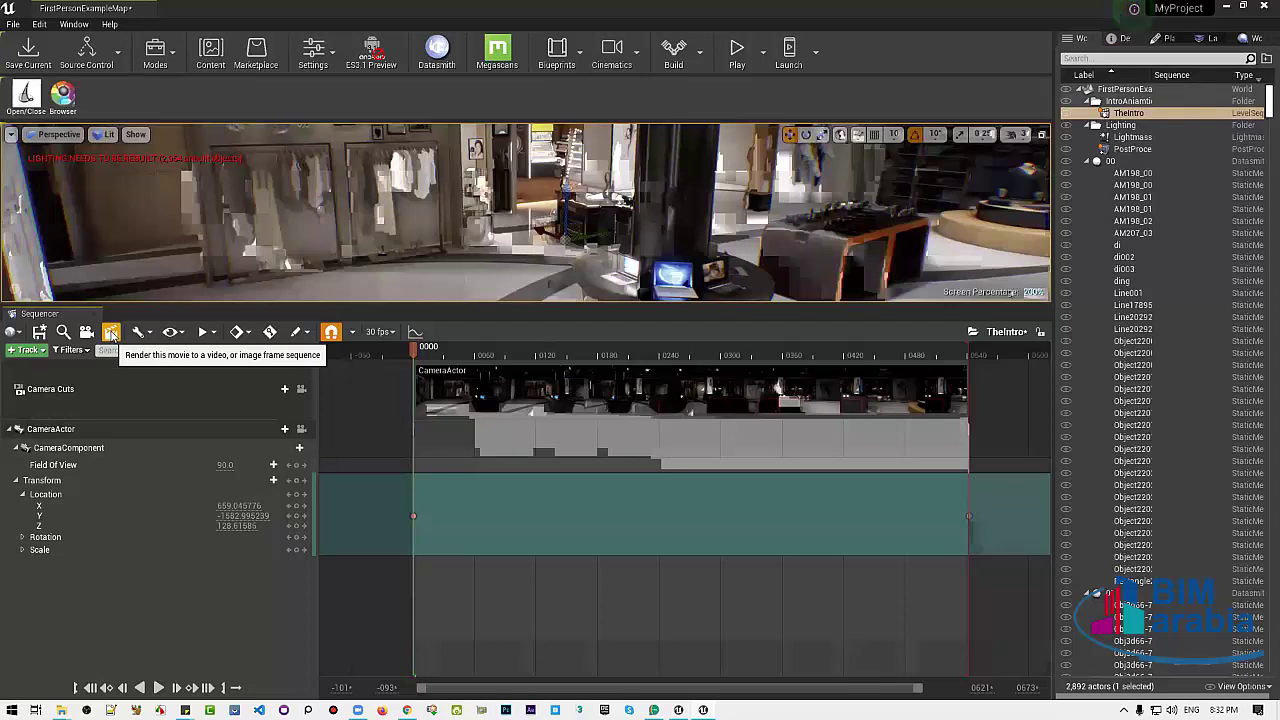
# Compile the Level Blueprint, then select the Camera Cuts and CameraActor tracks
pyautogui.click(569, 63)
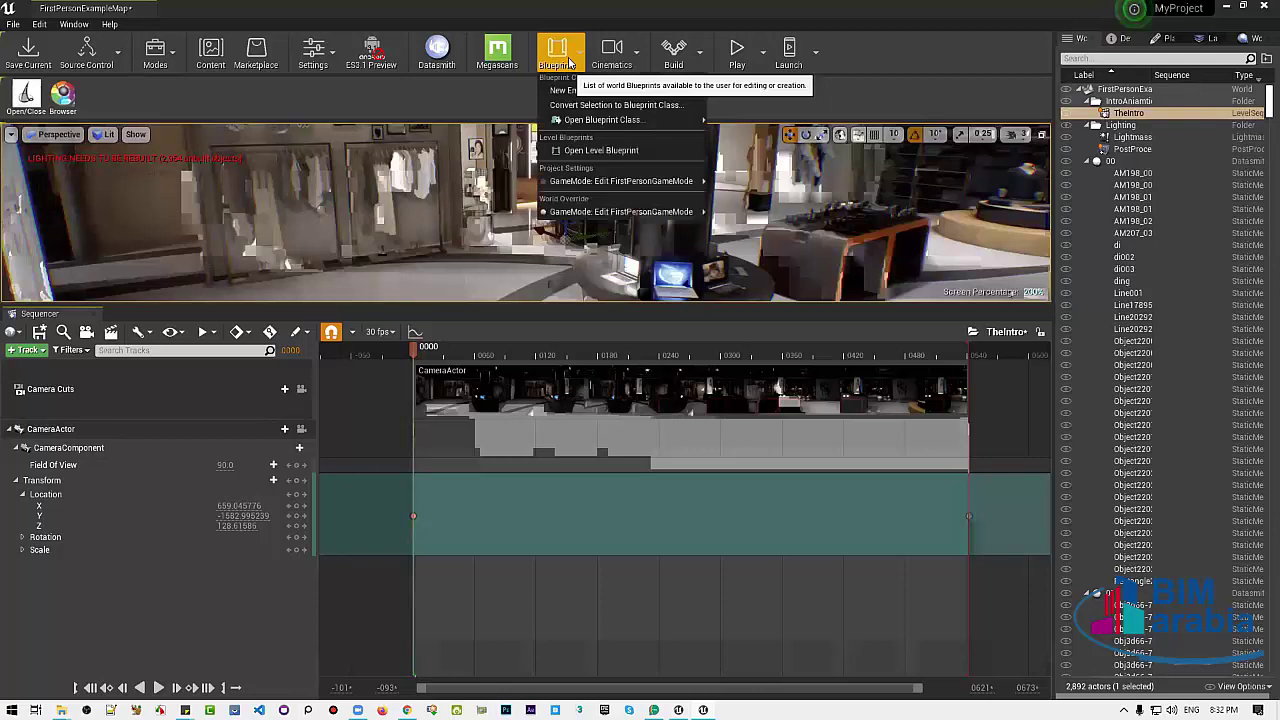
pyautogui.click(596, 151)
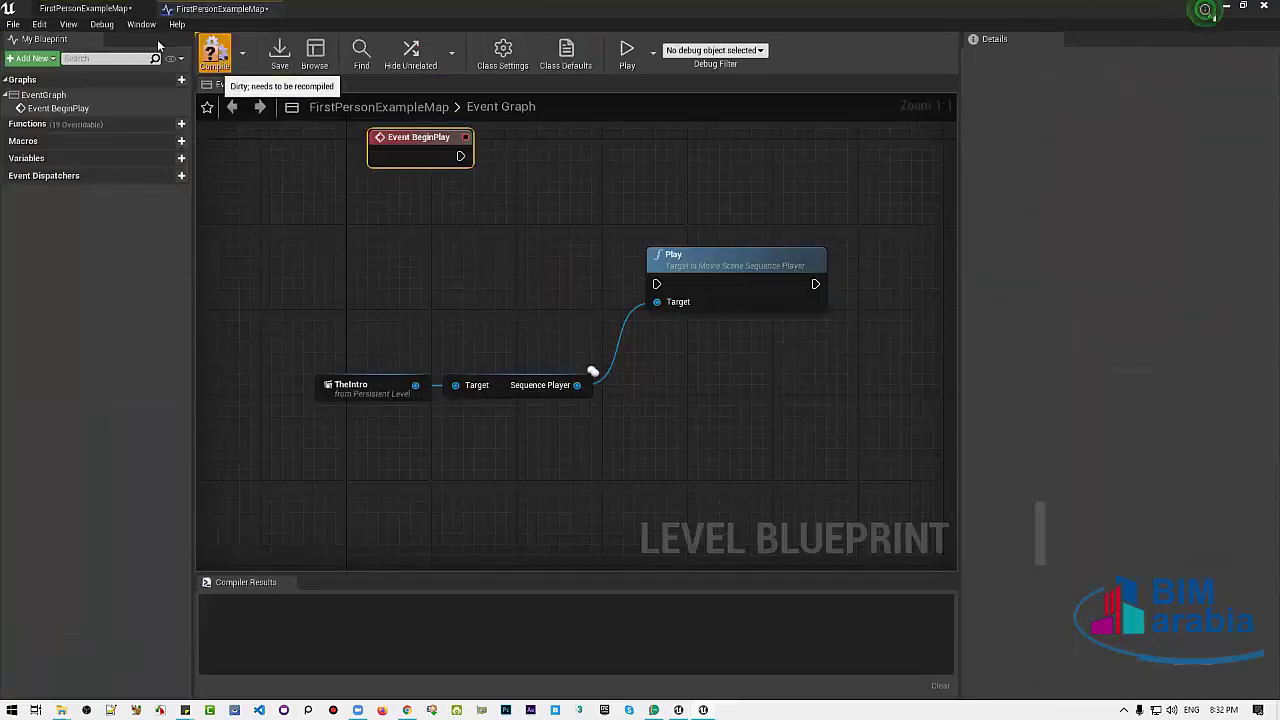
pyautogui.click(214, 52)
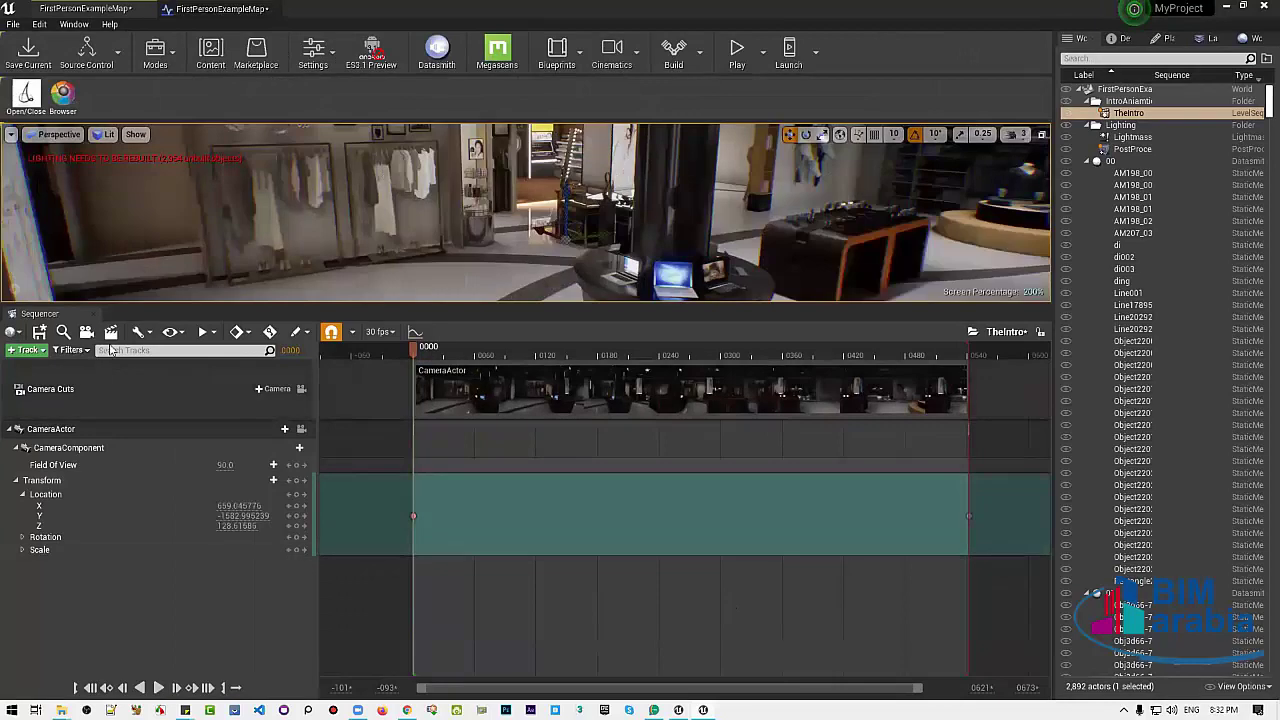
pyautogui.click(94, 405)
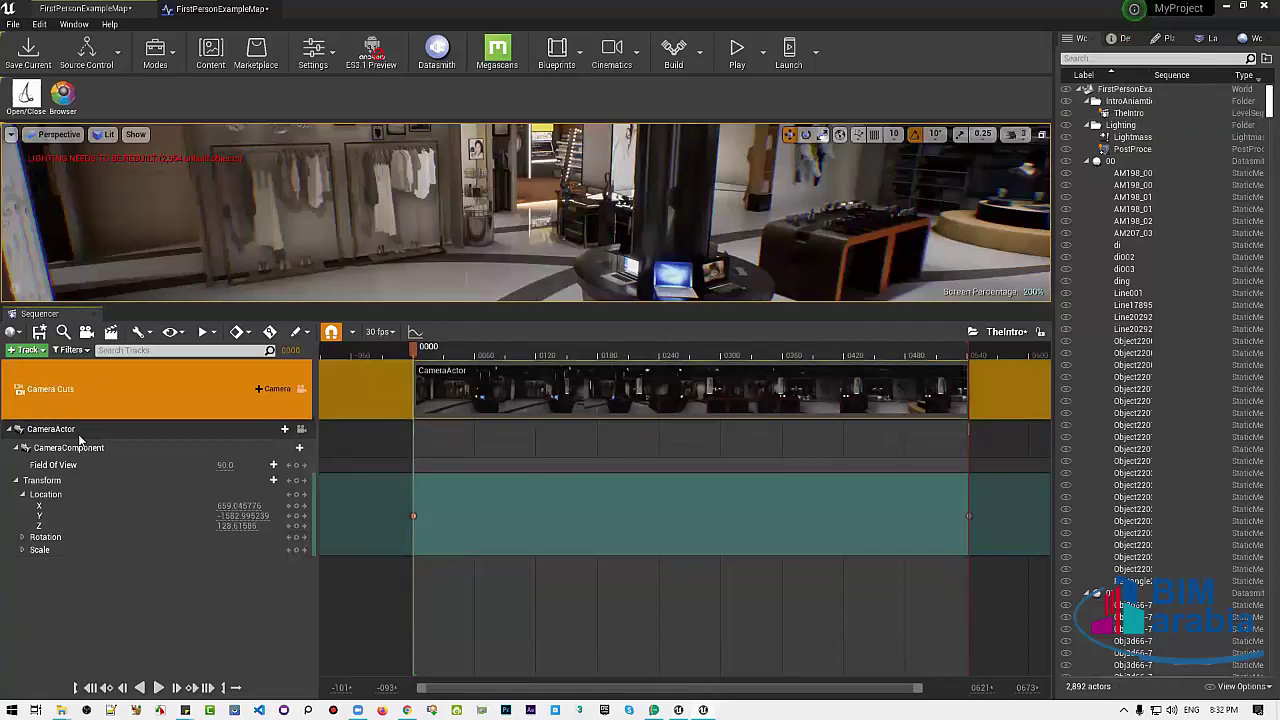
pyautogui.click(80, 432)
# Set the render output to an Image Sequence (jpg) at 1920 x 1080 resolution
pyautogui.click(114, 395)
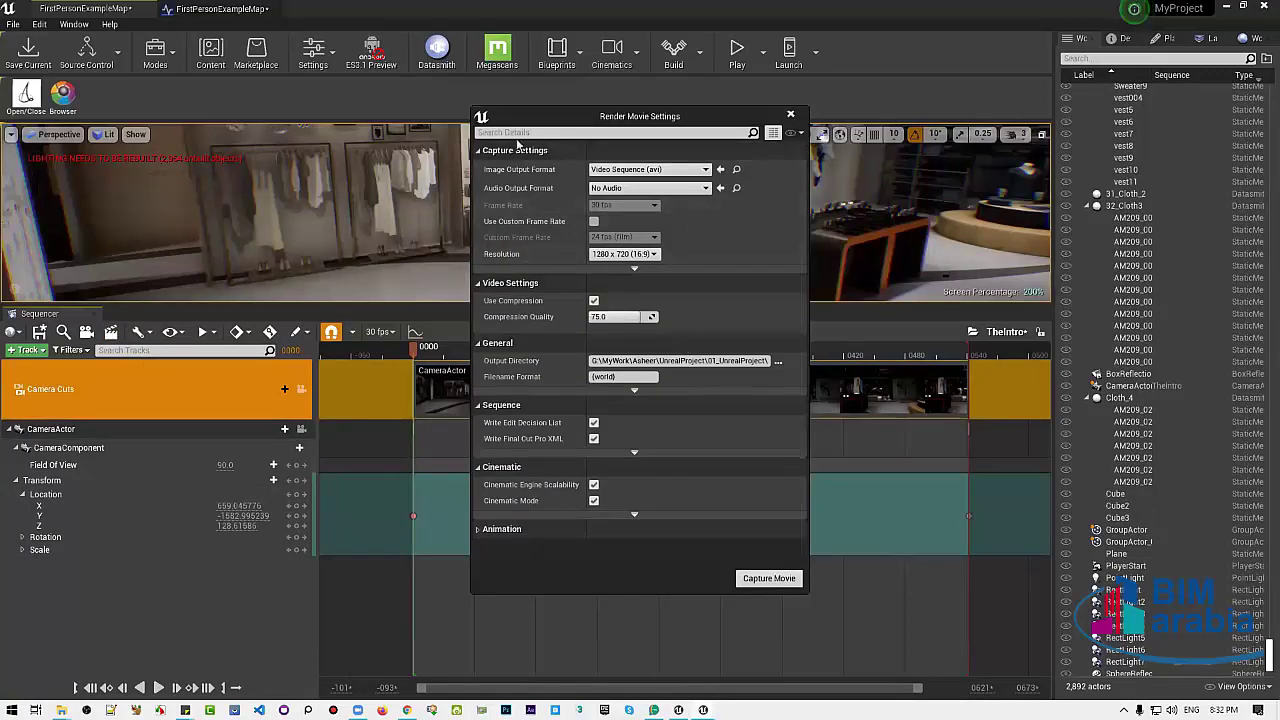
pyautogui.click(660, 172)
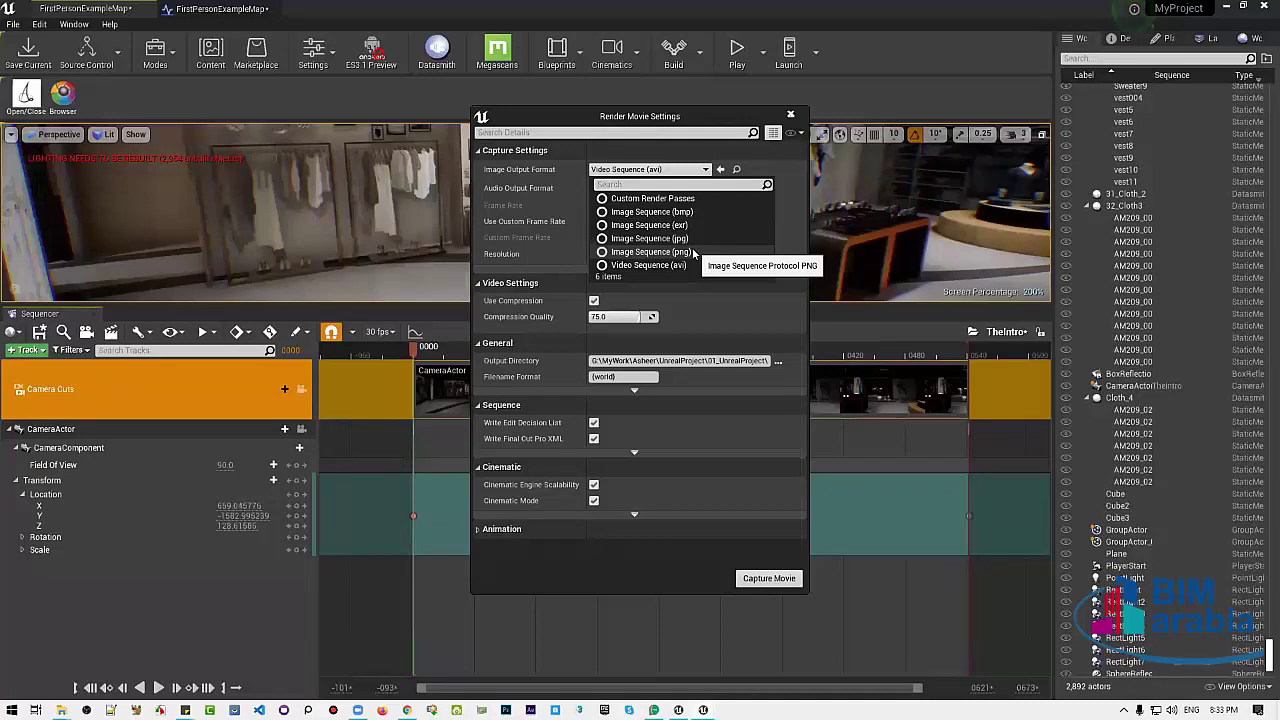
pyautogui.click(676, 238)
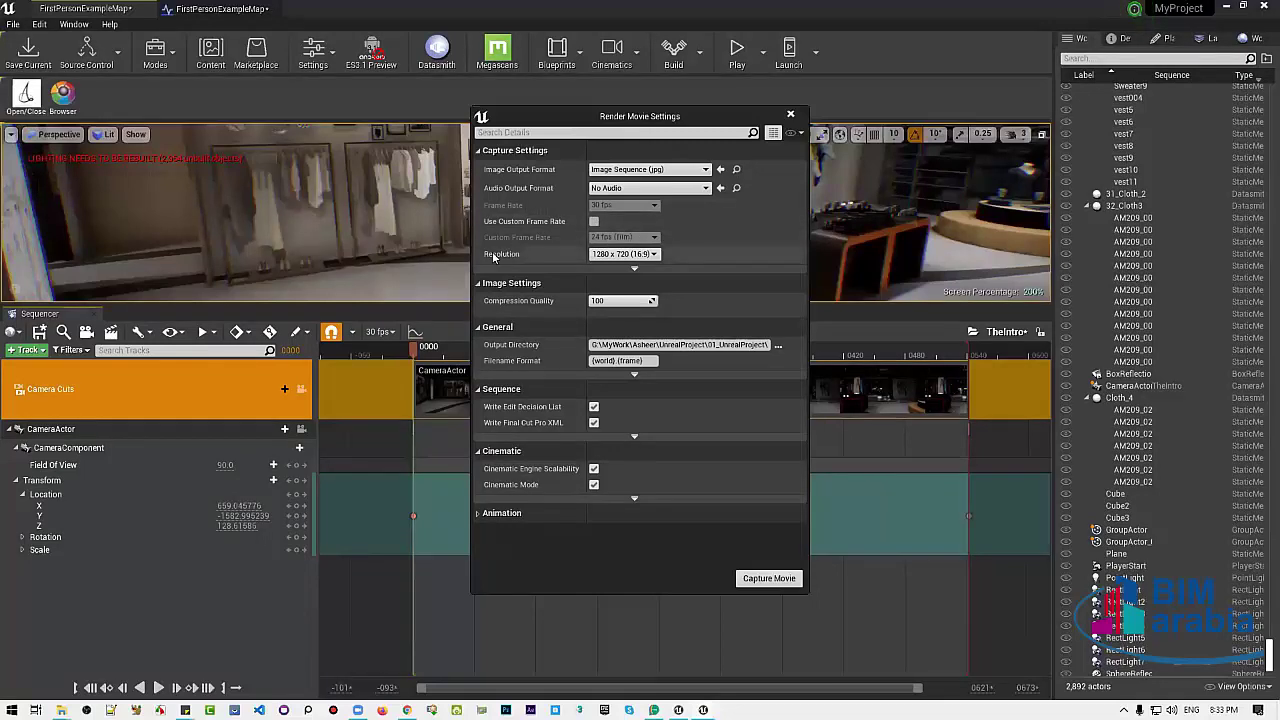
pyautogui.click(628, 254)
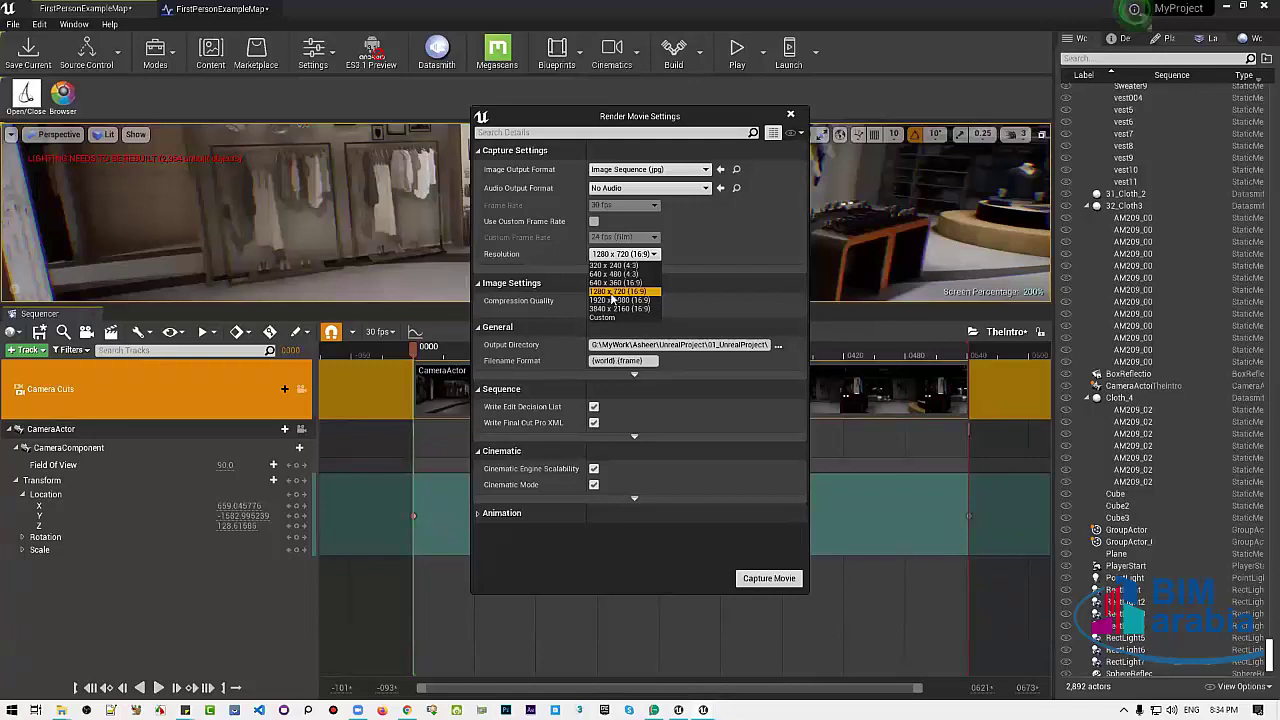
pyautogui.click(602, 300)
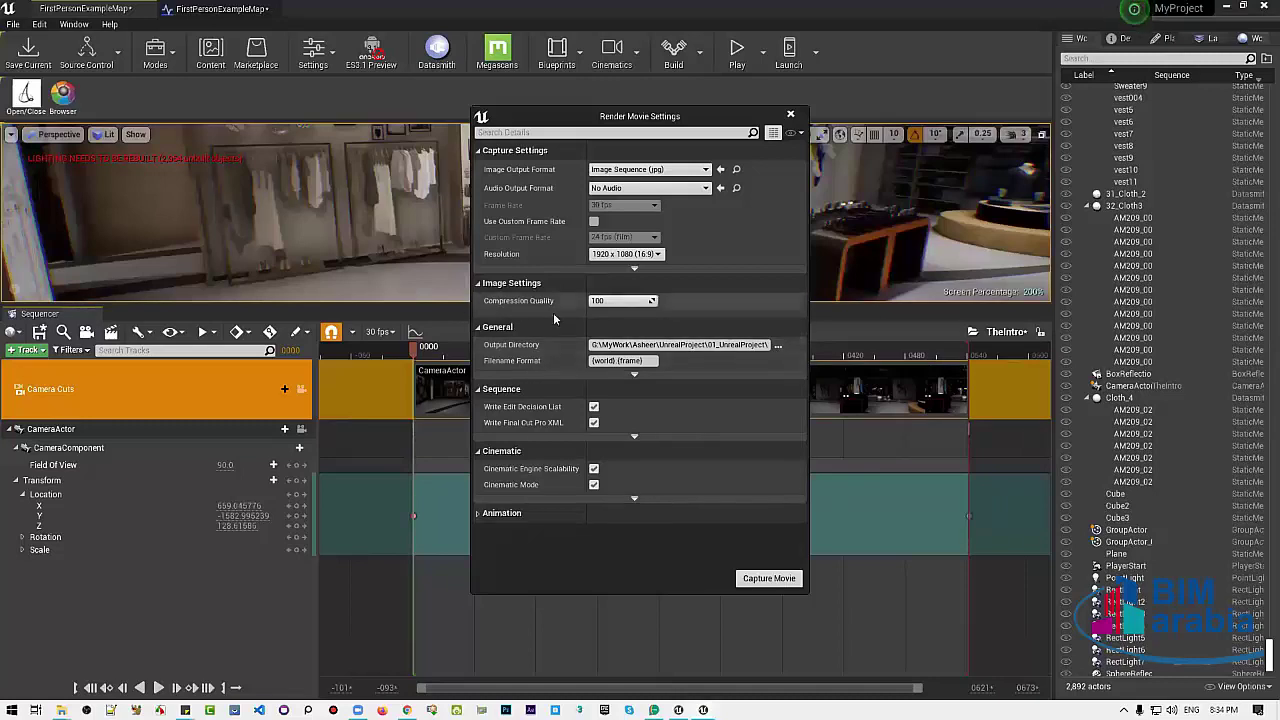
# Set the JPG compression quality to 100
pyautogui.click(627, 301)
pyautogui.write('60')
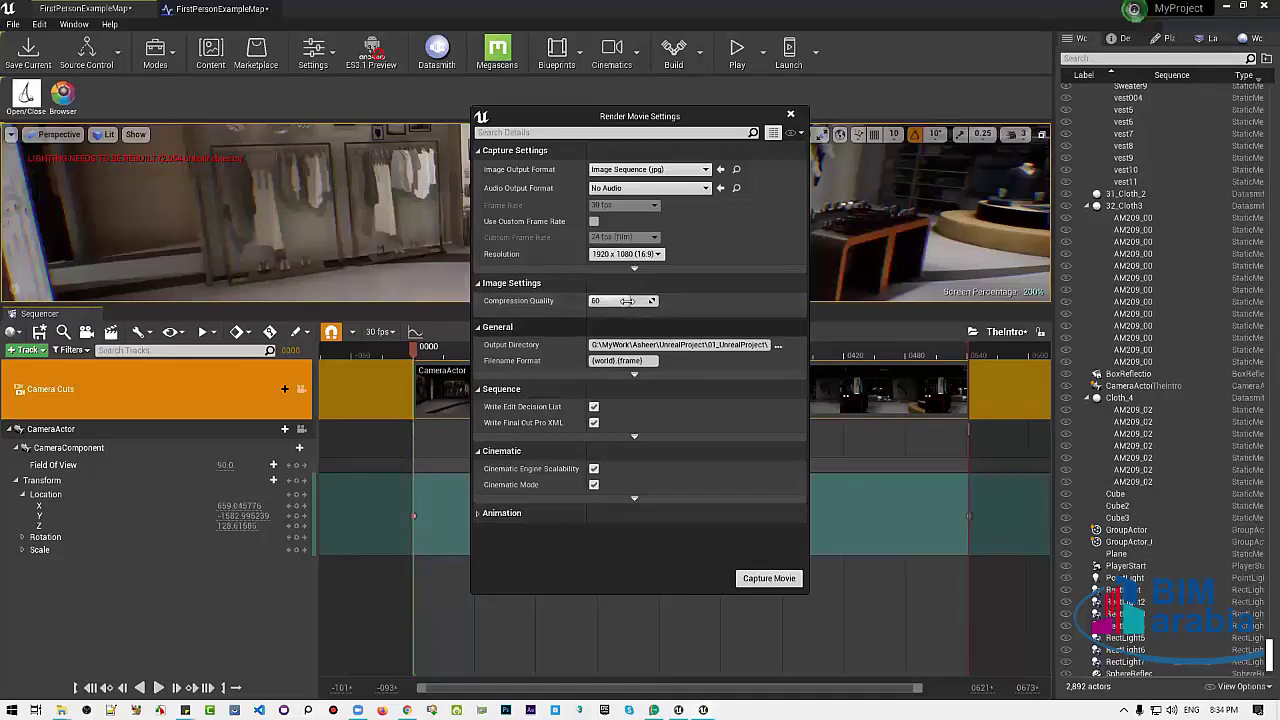
pyautogui.press('Return')
pyautogui.click(627, 301)
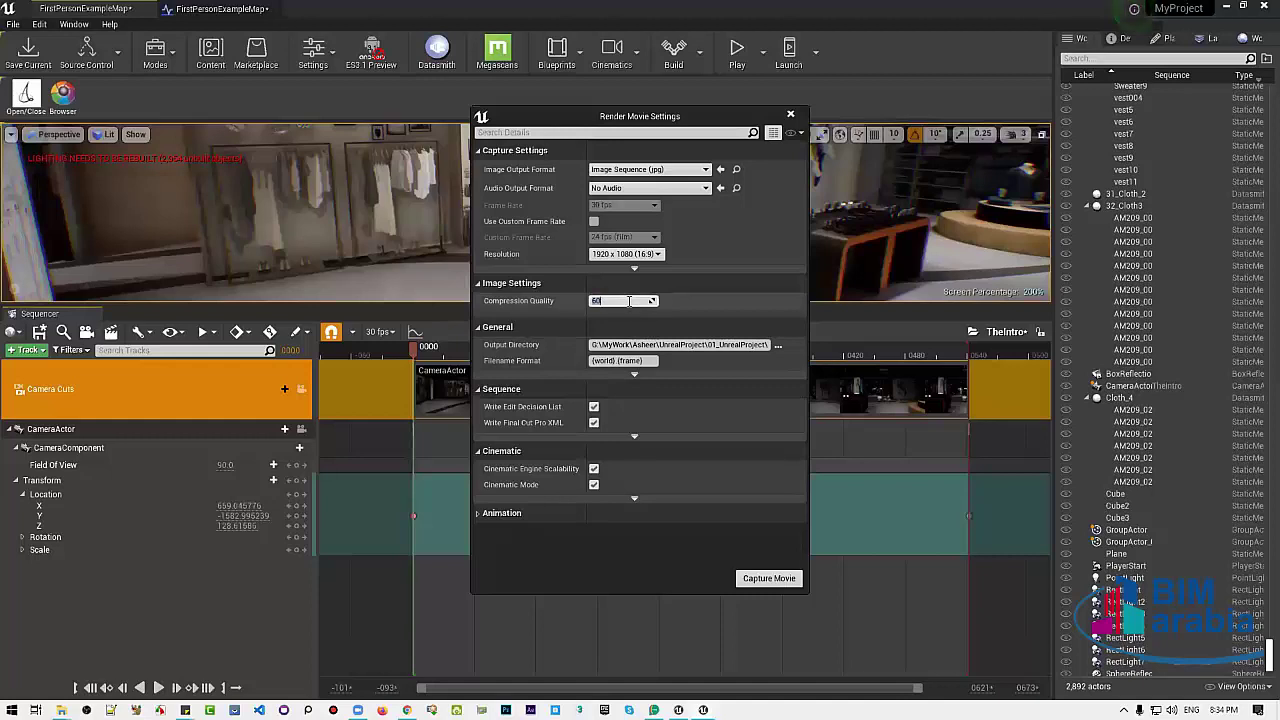
pyautogui.write('100')
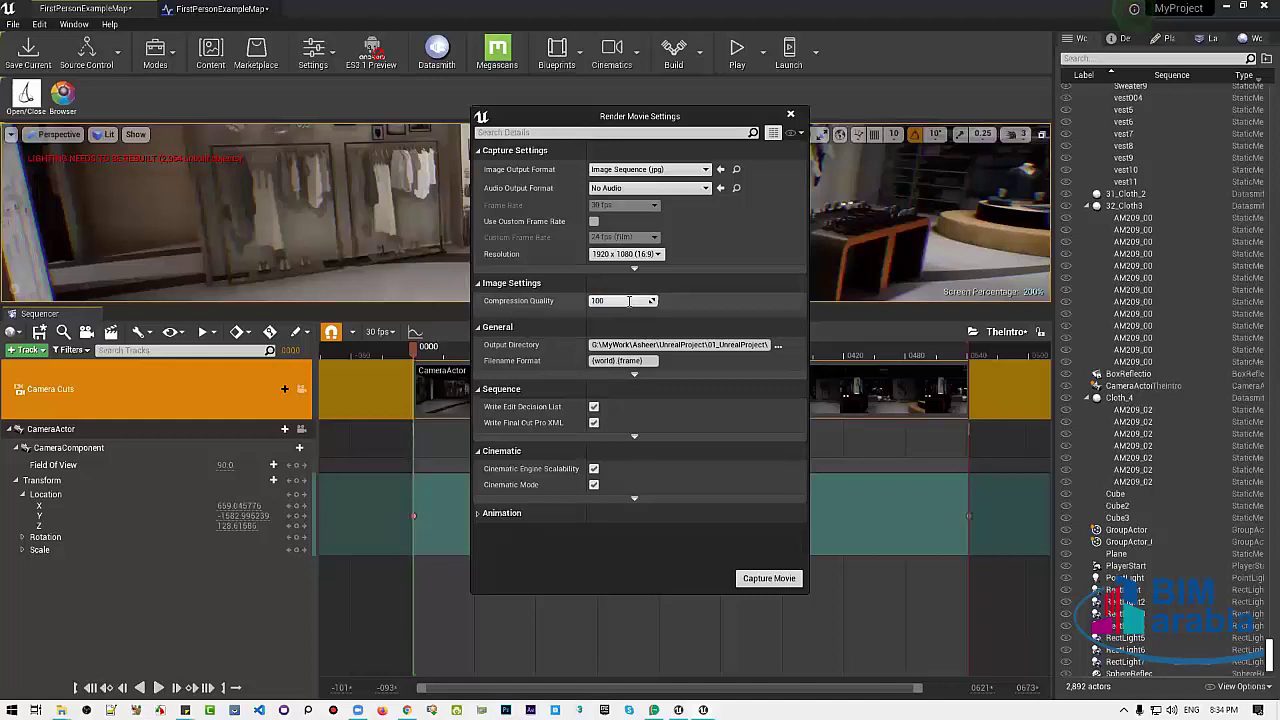
pyautogui.doubleClick(628, 301)
pyautogui.click(704, 305)
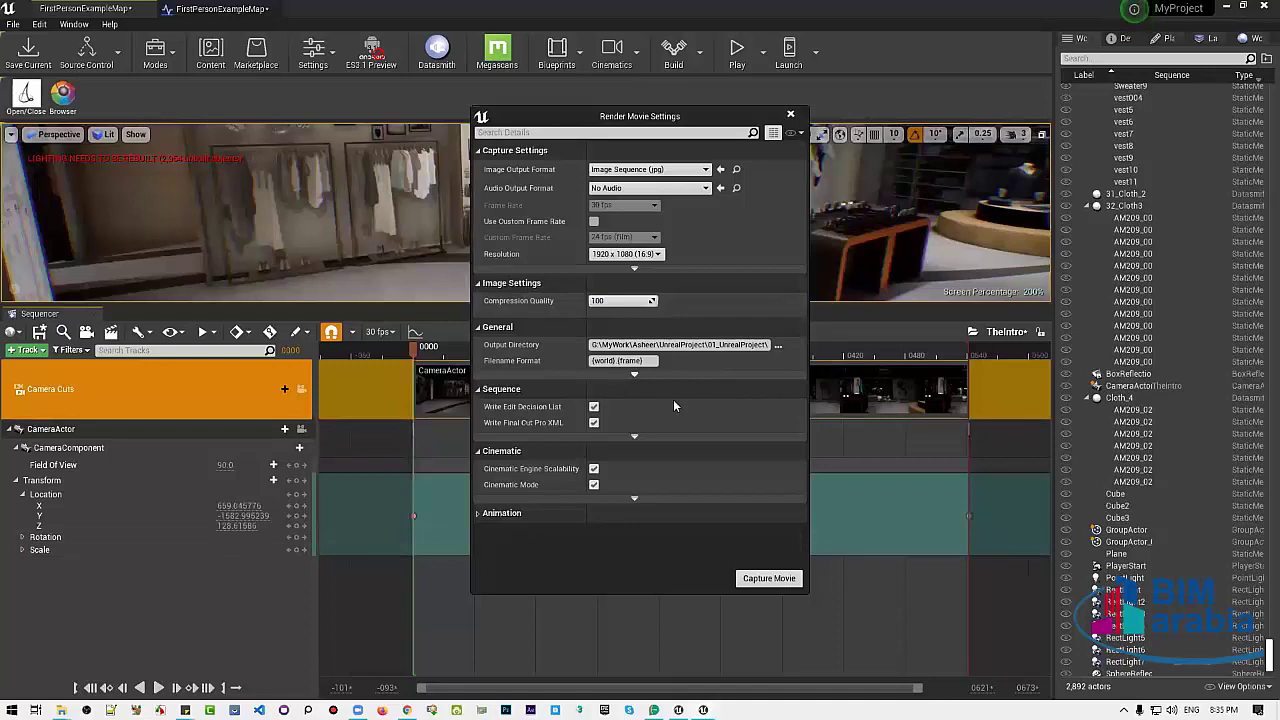
# Set the Output Directory to the Desktop's MobileTest folder
pyautogui.click(777, 344)
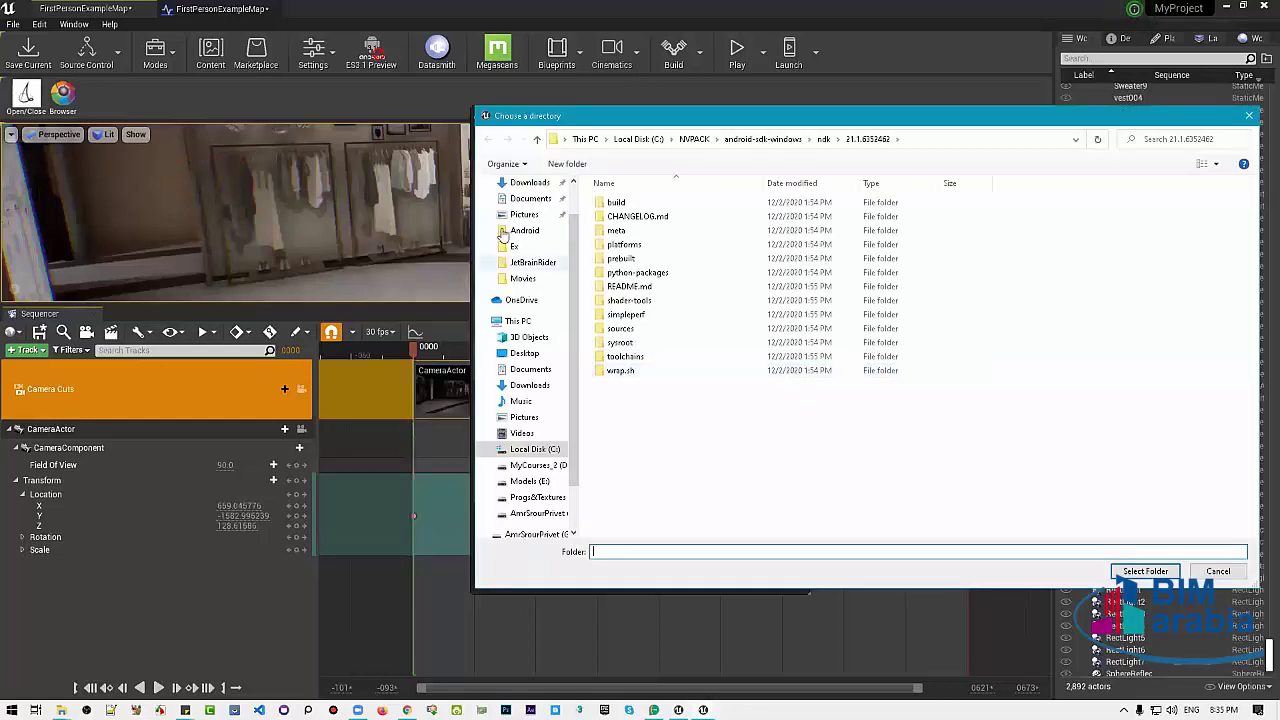
pyautogui.click(525, 354)
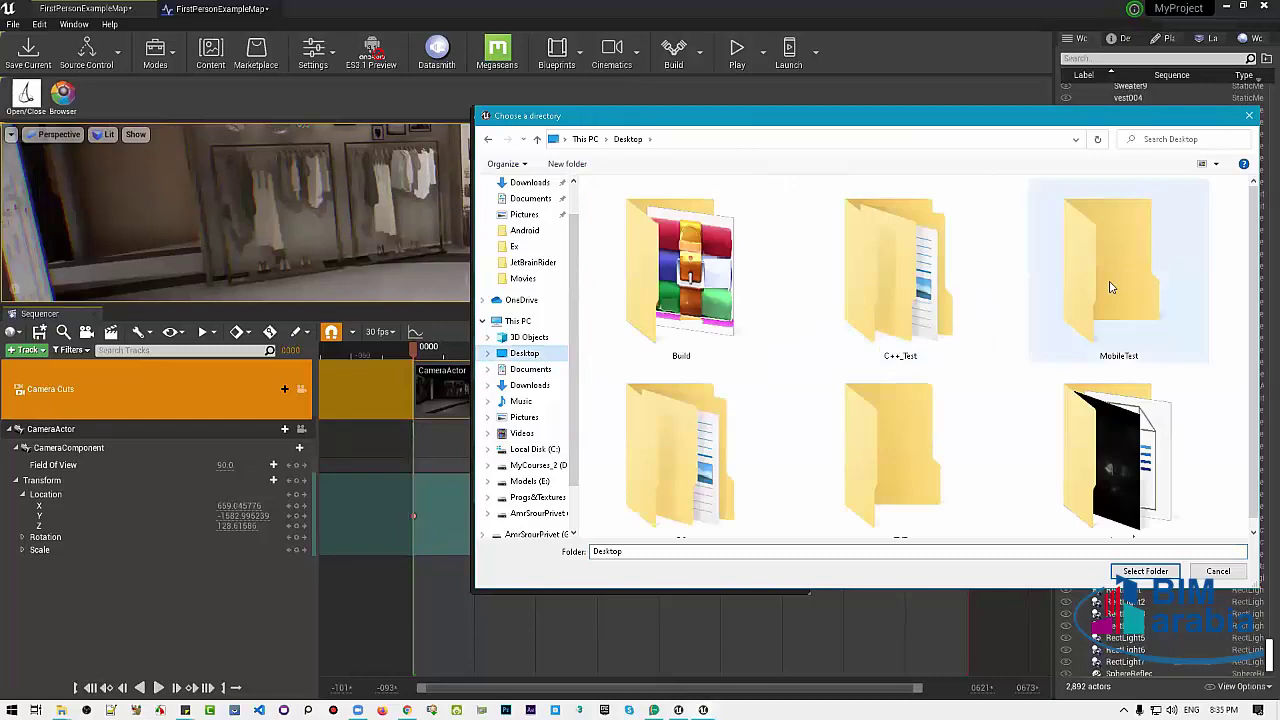
pyautogui.doubleClick(1110, 288)
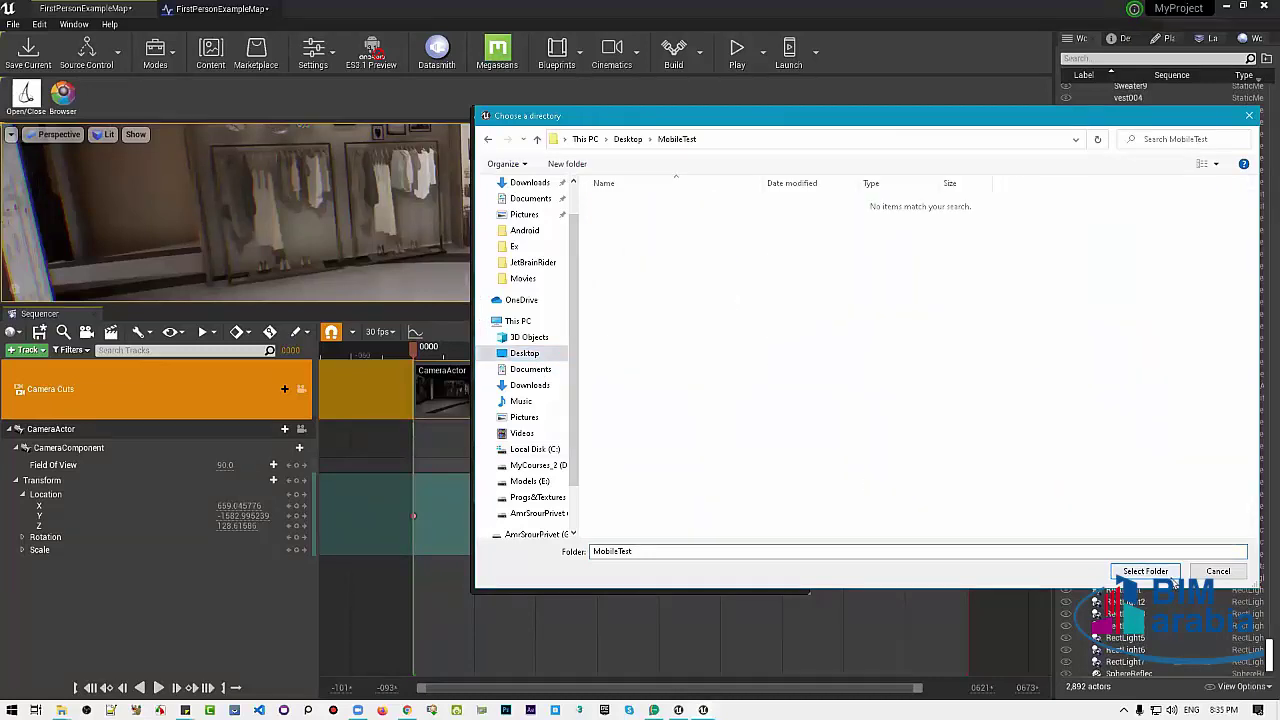
pyautogui.click(1122, 578)
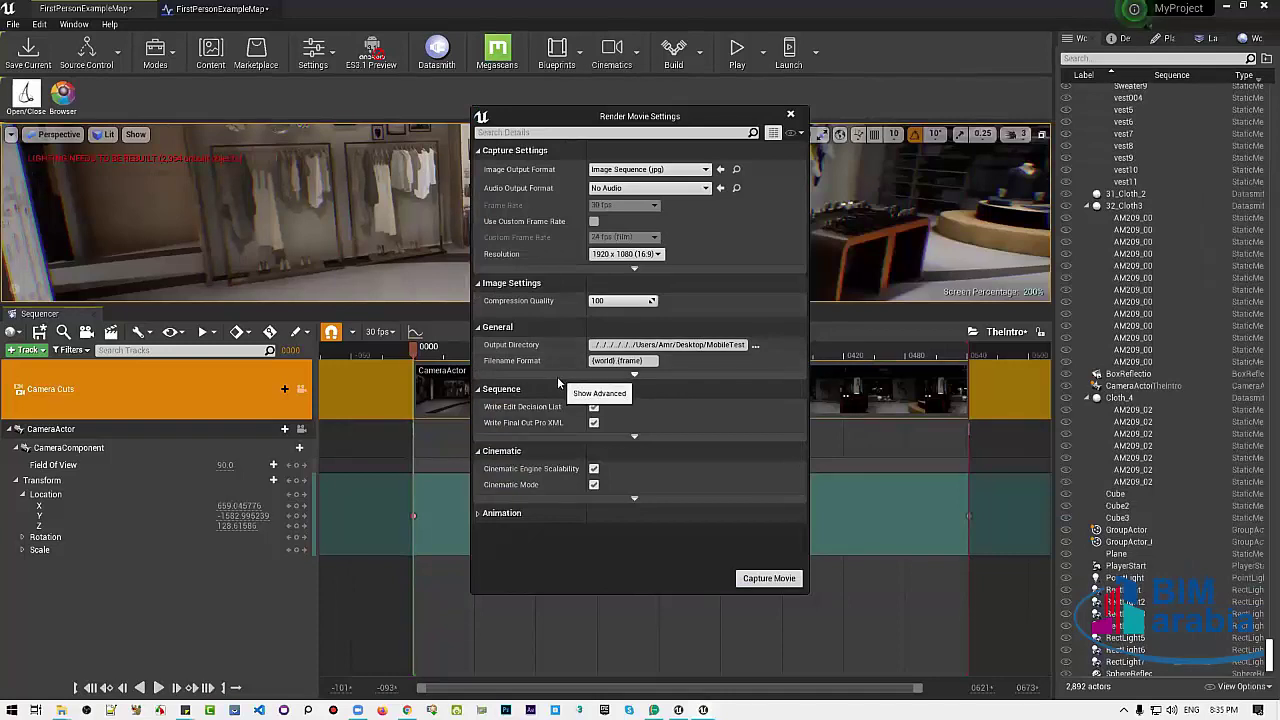
# Launch Capture Movie and save FirstPersonExampleMap and TheIntro when prompted
pyautogui.click(558, 377)
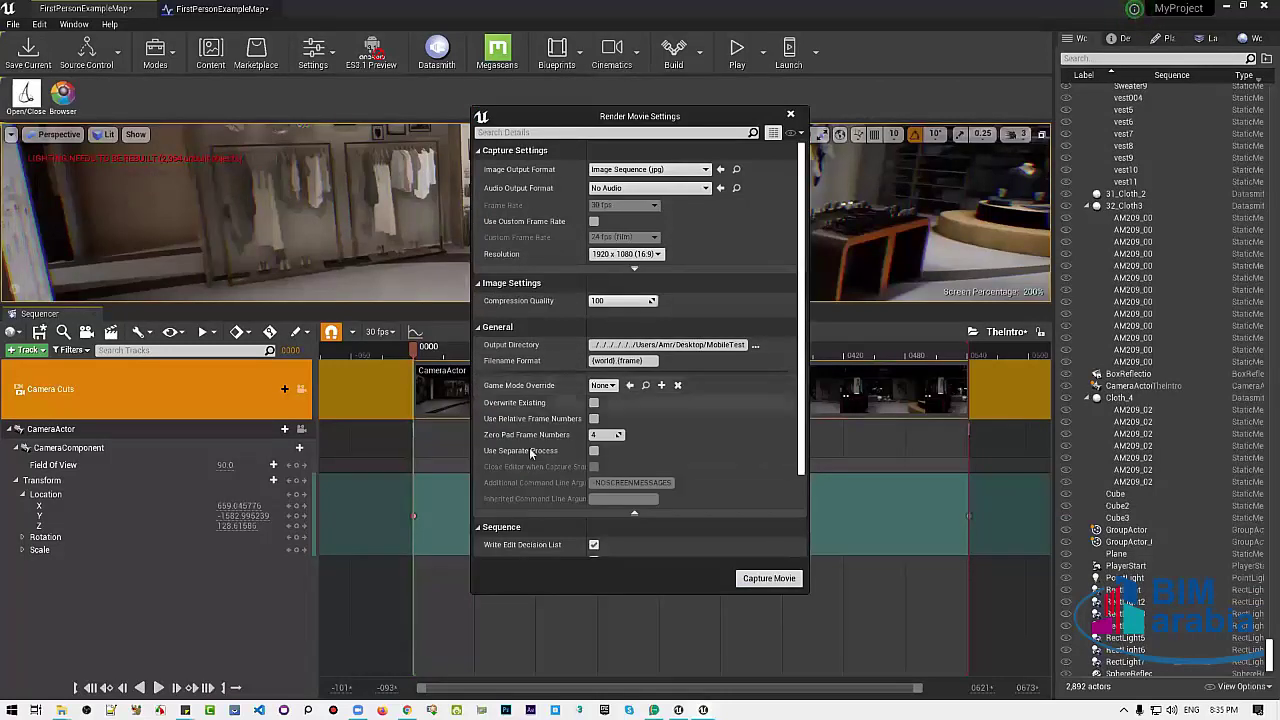
pyautogui.scroll(-3, 530, 450)
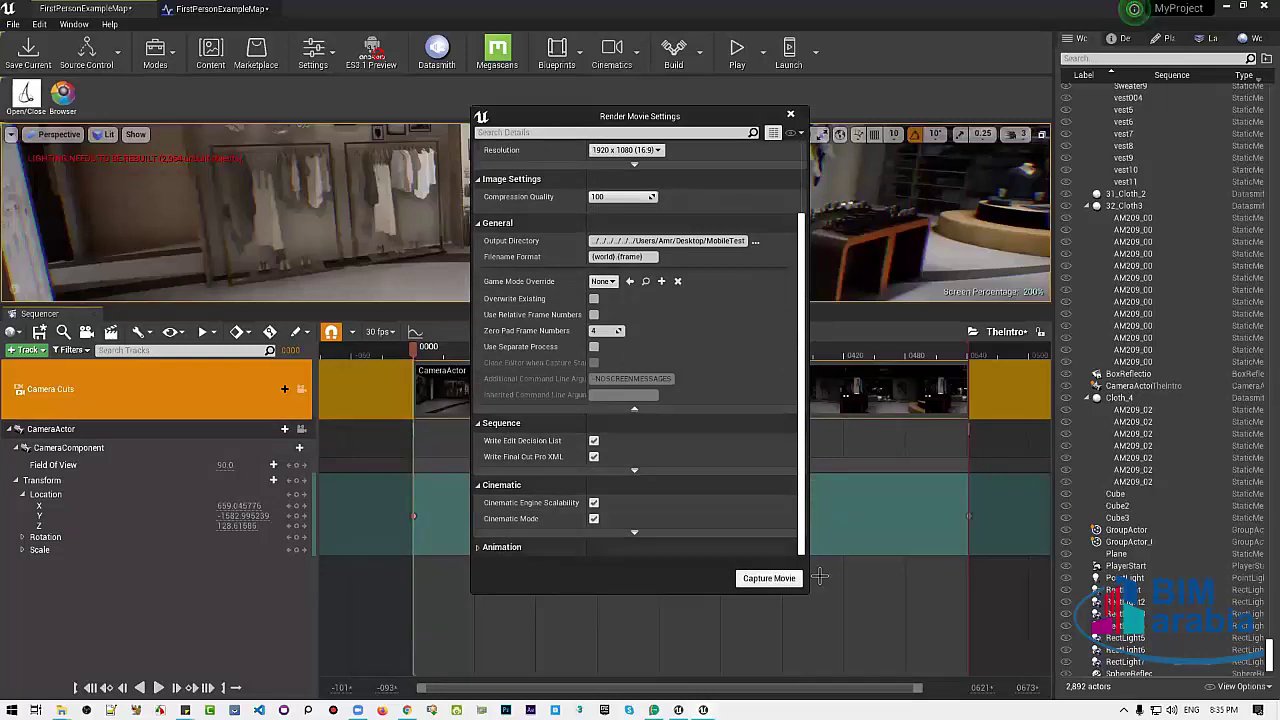
pyautogui.click(767, 580)
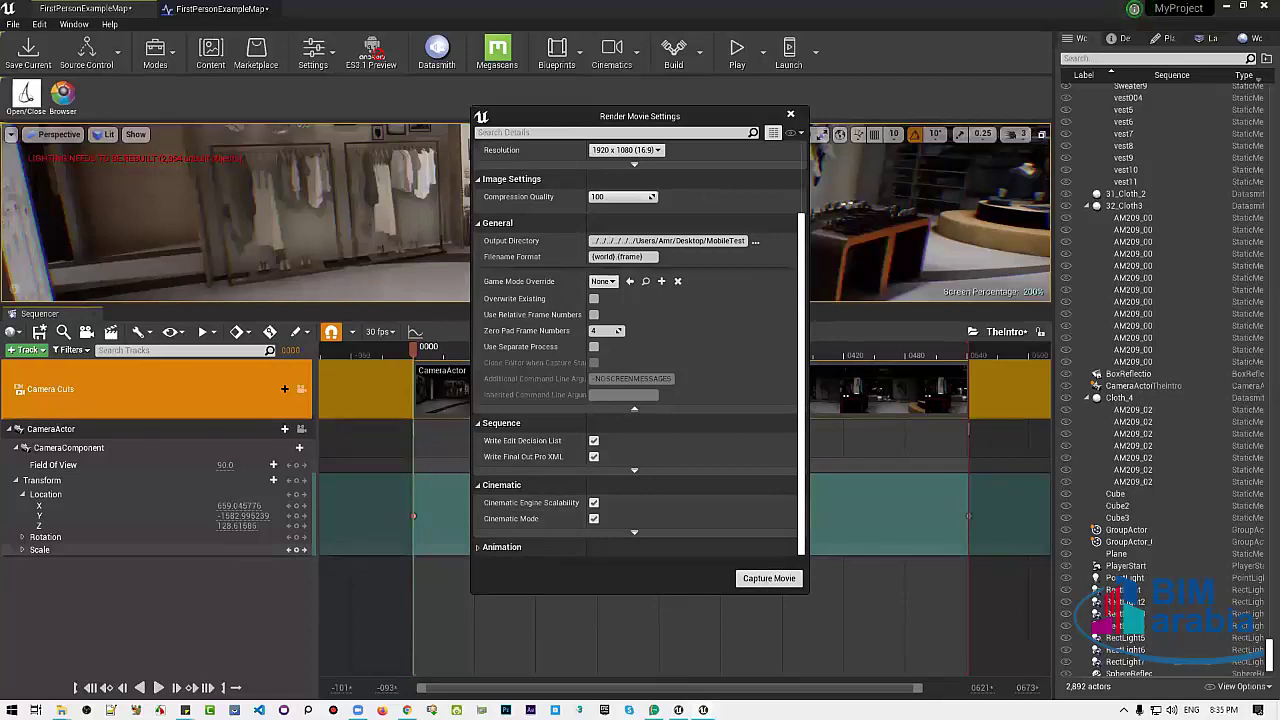
pyautogui.moveTo(61, 710)
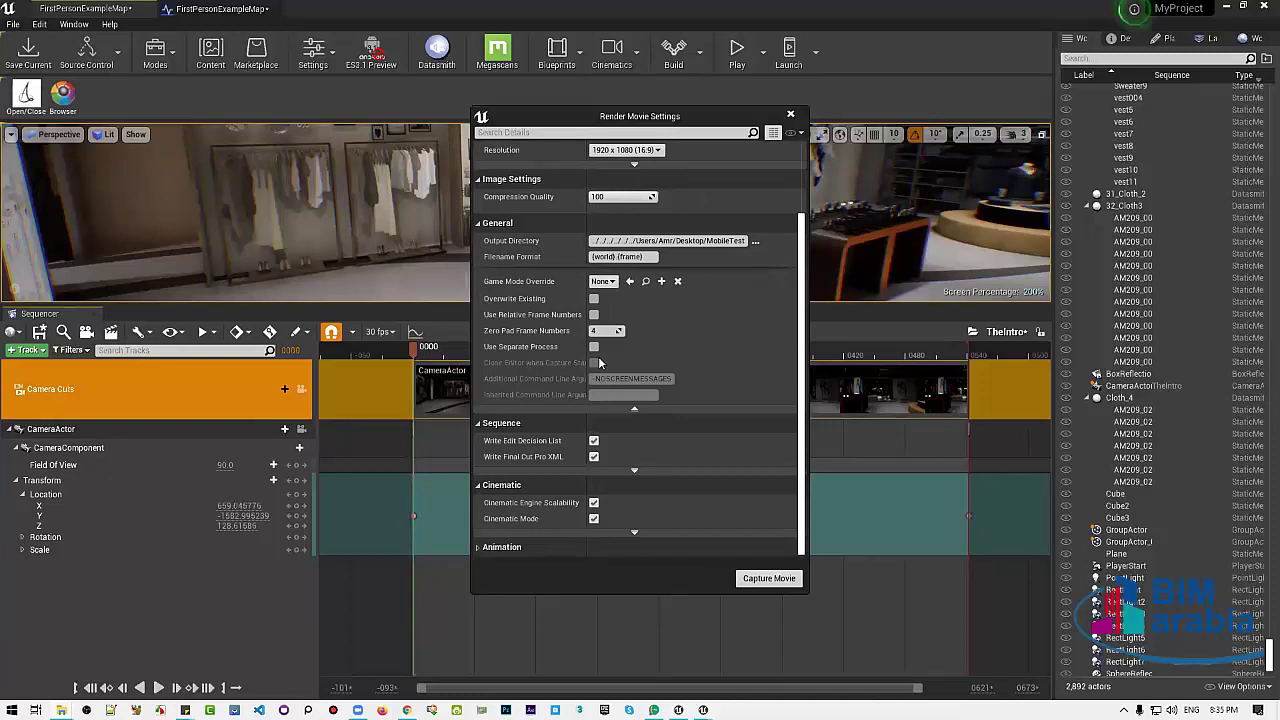
pyautogui.click(770, 578)
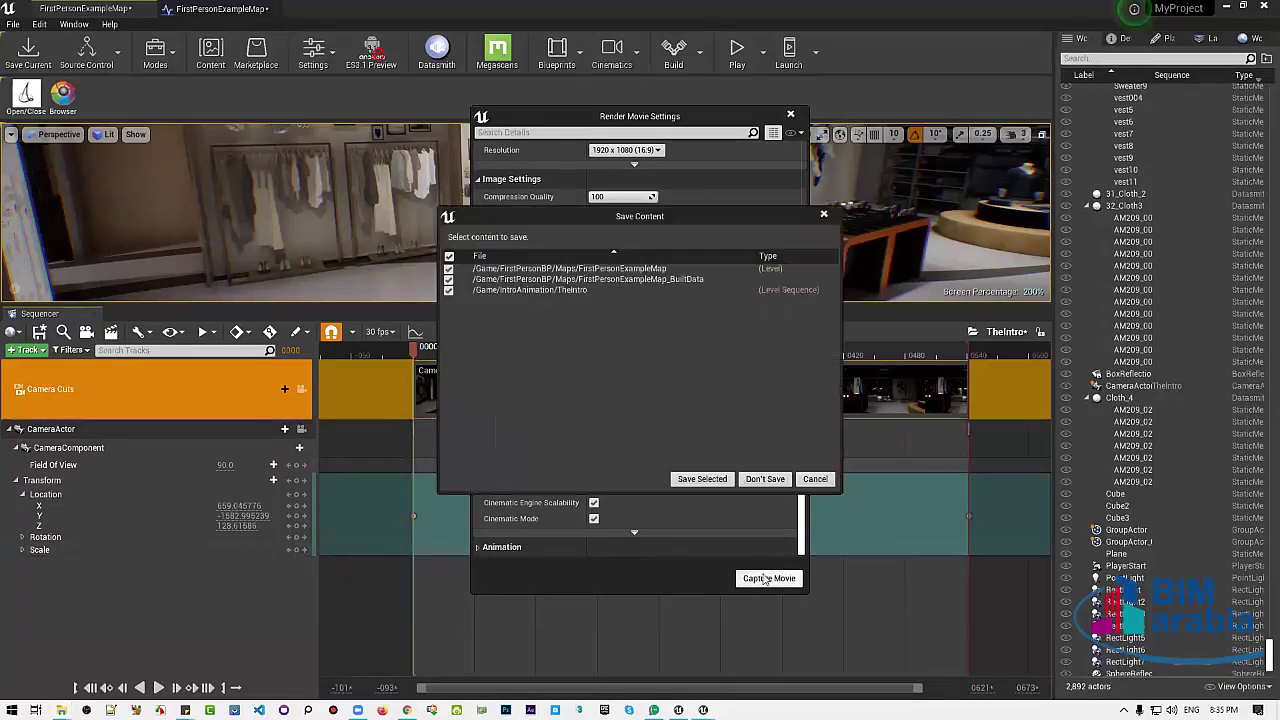
pyautogui.click(702, 479)
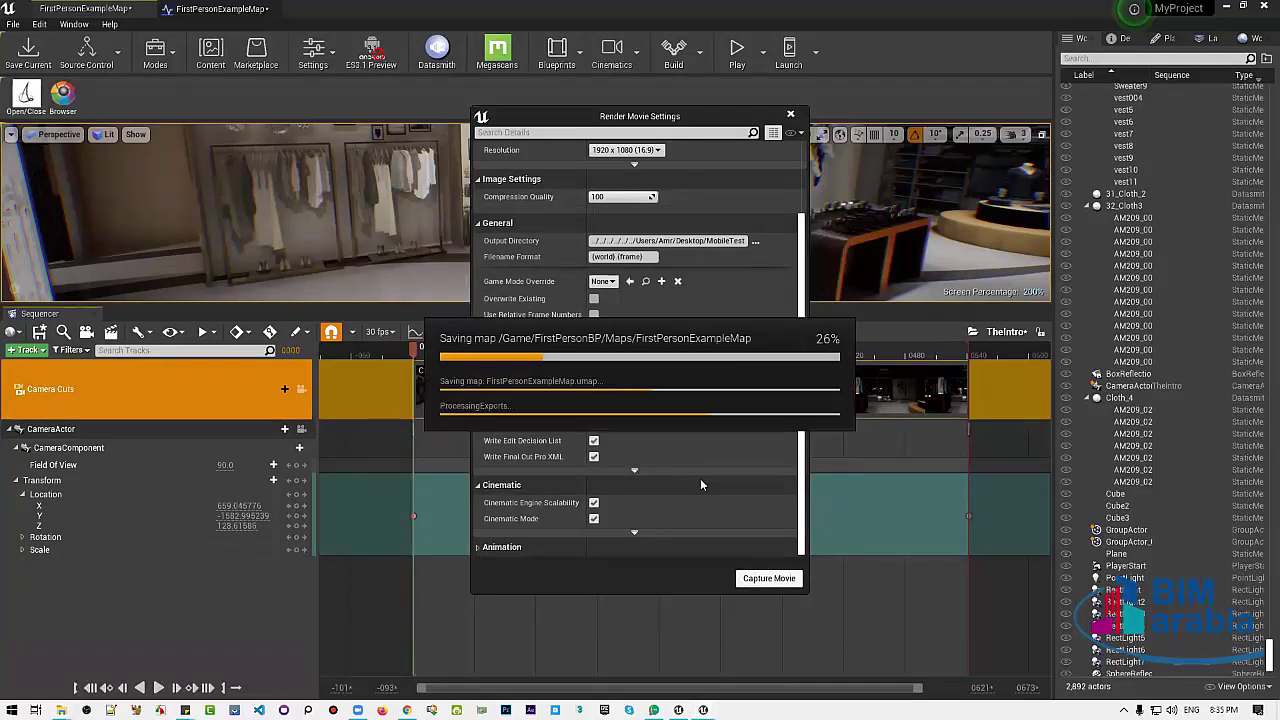
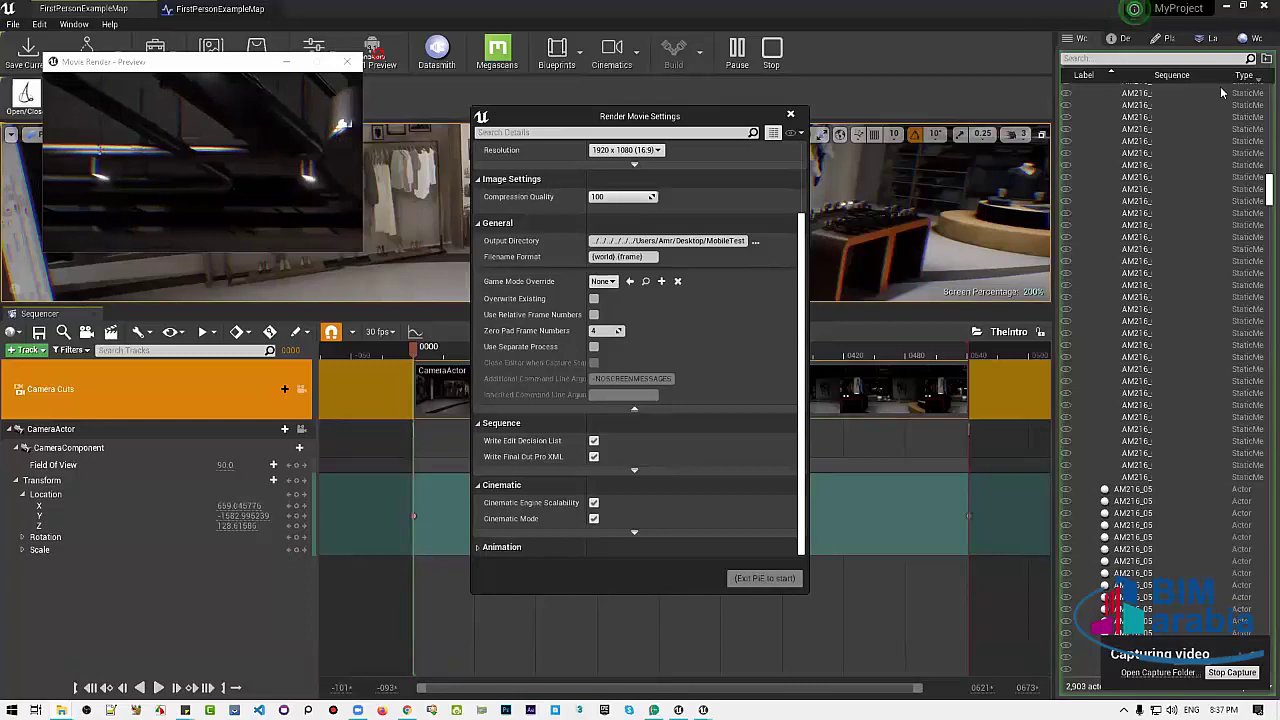
# Switch the MobileTest folder view to extra large icons
pyautogui.scroll(-10, 511, 340)
pyautogui.scroll(-5, 806, 277)
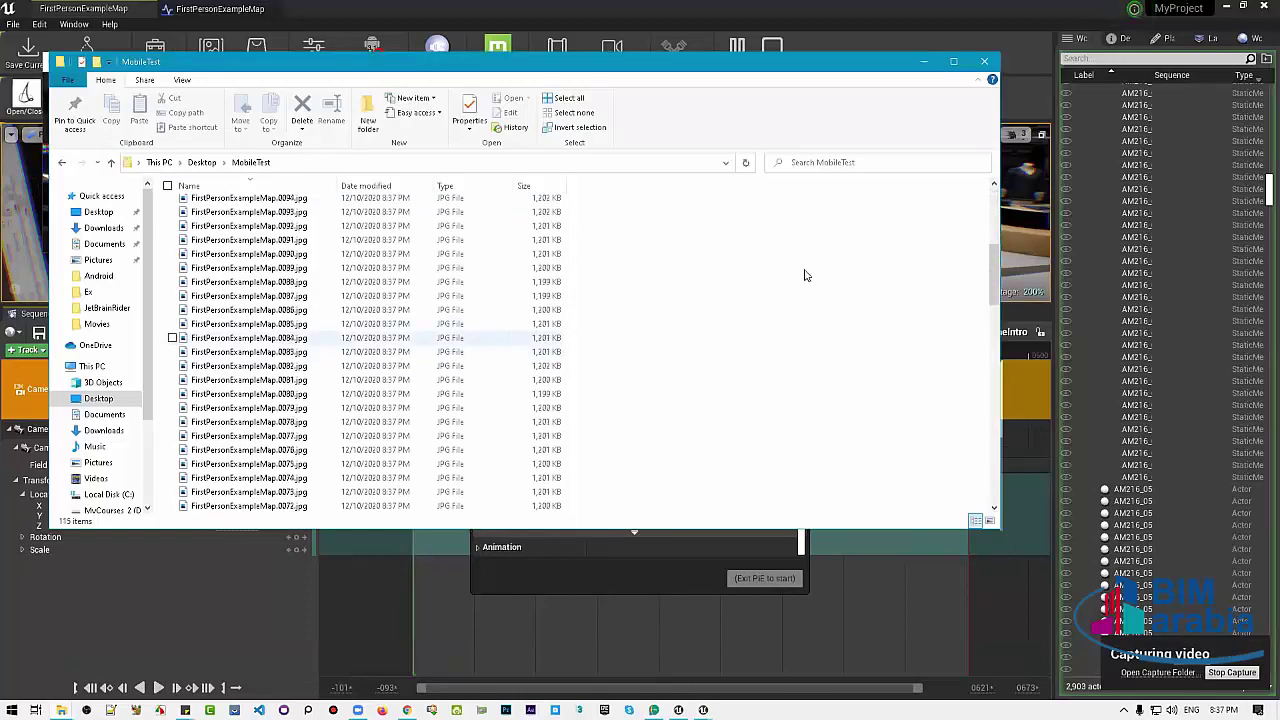
pyautogui.scroll(-5, 874, 229)
pyautogui.rightClick(877, 226)
pyautogui.moveTo(790, 225)
pyautogui.click(920, 226)
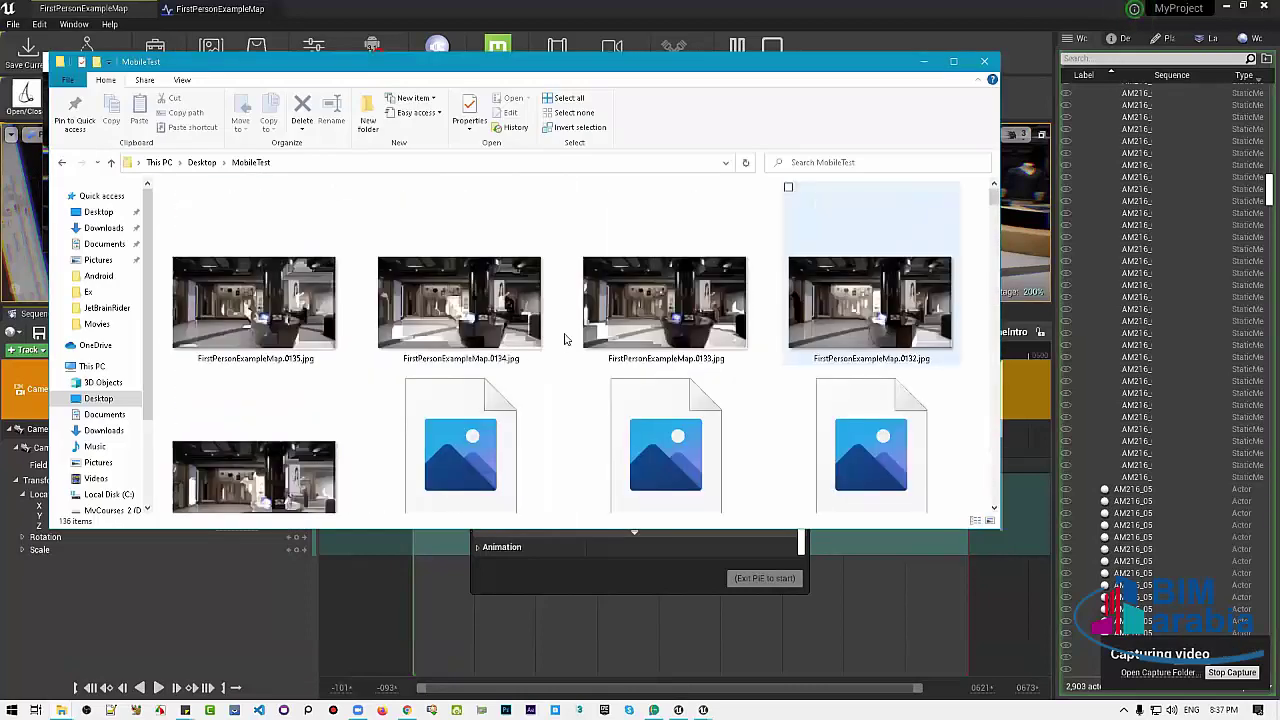
# Scroll through the JPG frame thumbnails, then minimise the folder to see the render preview
pyautogui.scroll(-4, 564, 337)
pyautogui.scroll(-4, 564, 337)
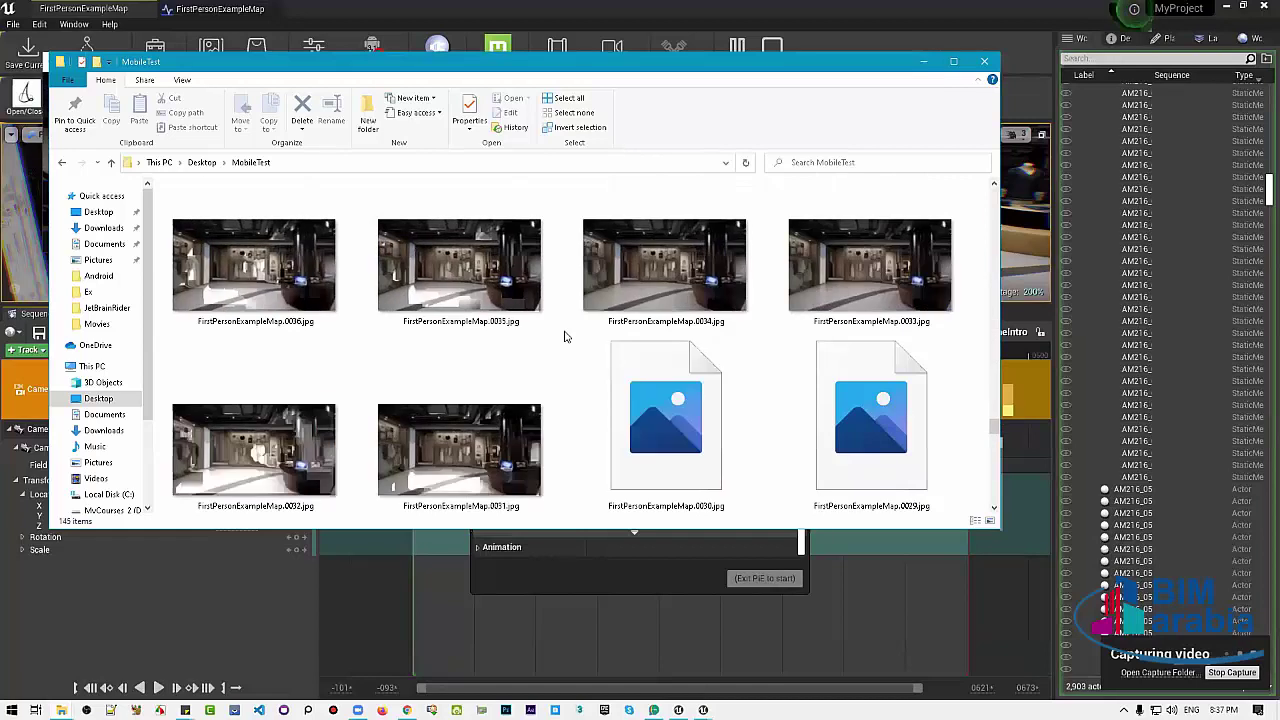
pyautogui.scroll(-4, 564, 337)
pyautogui.scroll(-4, 564, 337)
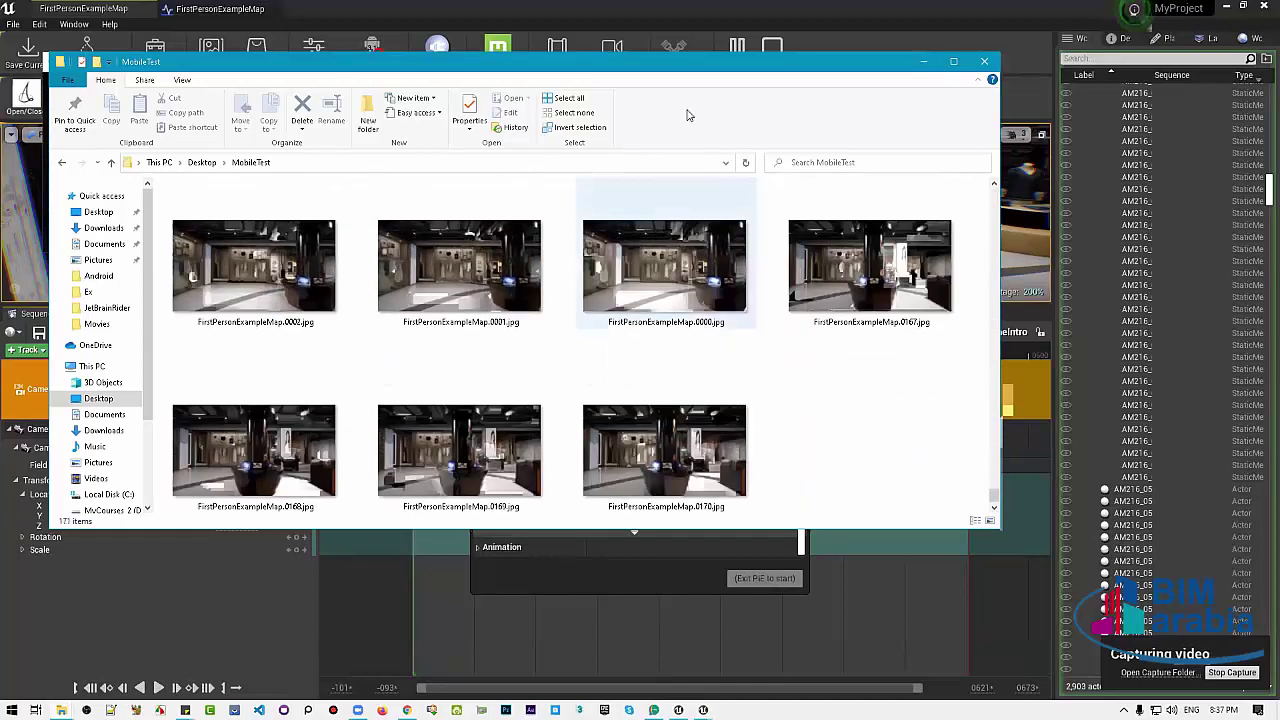
pyautogui.click(923, 61)
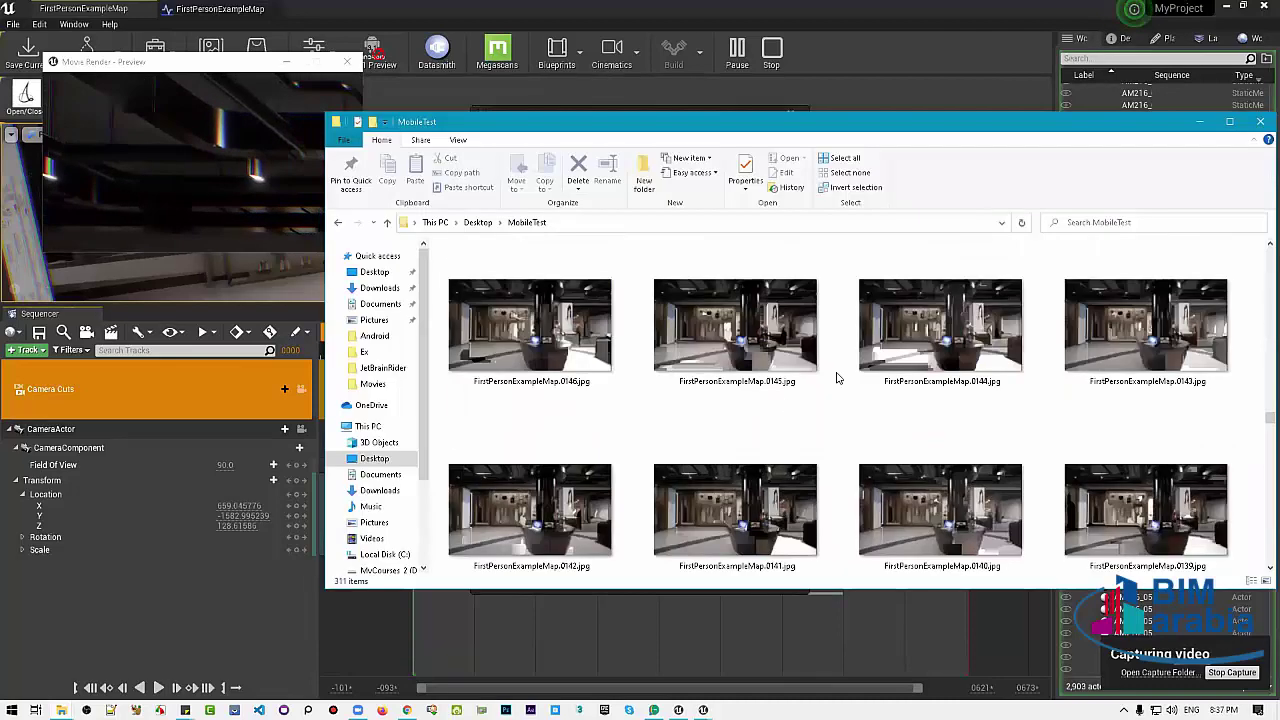
# Group the MobileTest JPG frames by Name and scroll through the grouped list
pyautogui.scroll(-5, 838, 377)
pyautogui.scroll(-5, 838, 377)
pyautogui.scroll(-5, 838, 377)
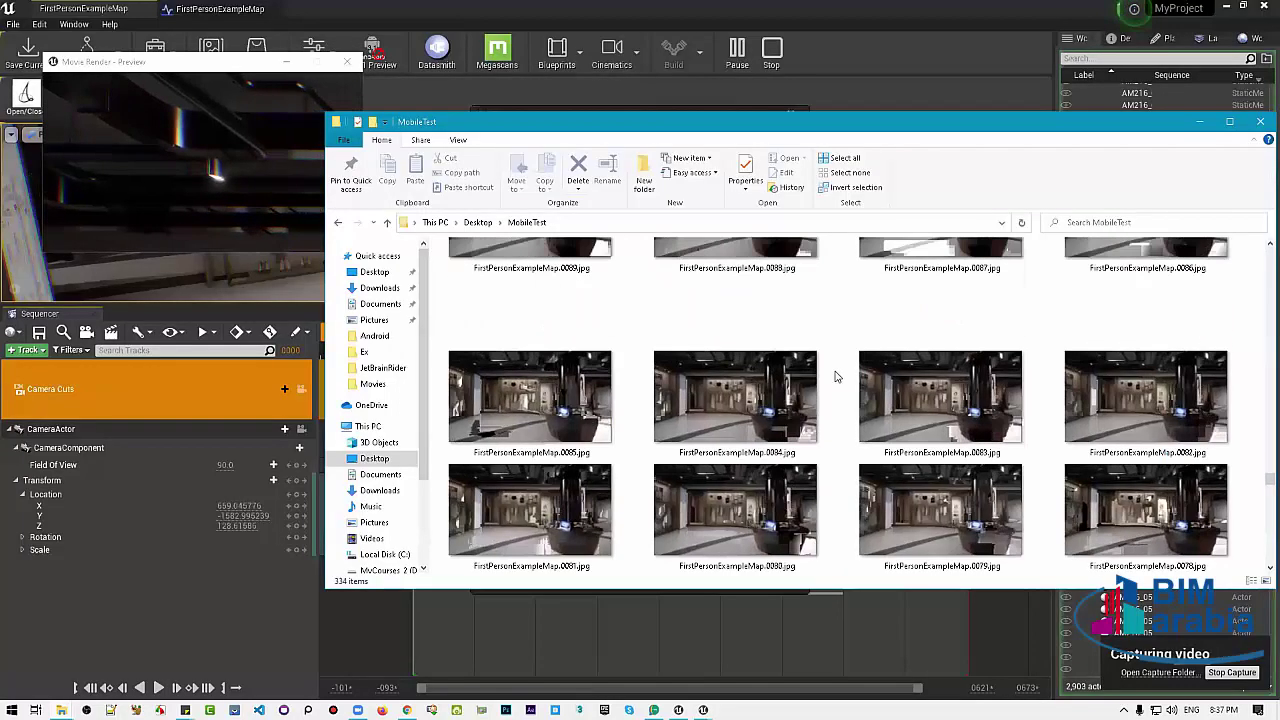
pyautogui.scroll(5, 835, 365)
pyautogui.scroll(4, 831, 363)
pyautogui.scroll(4, 831, 363)
pyautogui.scroll(4, 831, 355)
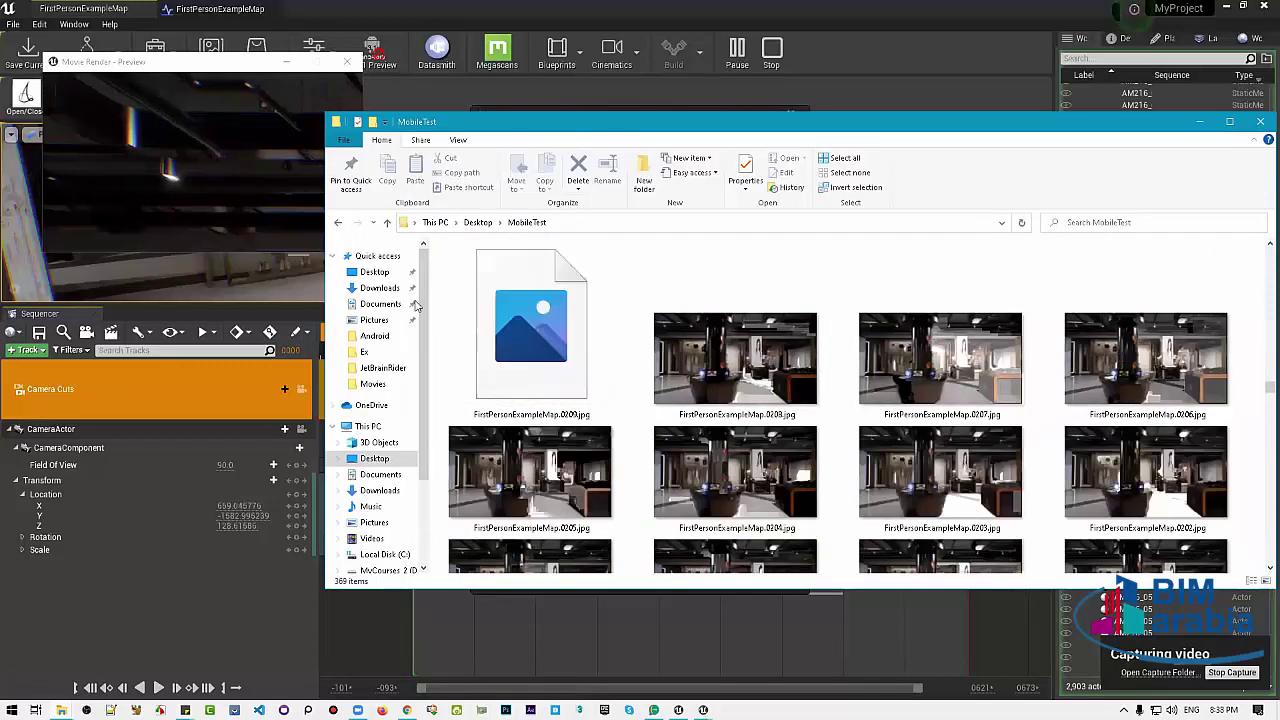
pyautogui.rightClick(438, 272)
pyautogui.moveTo(360, 311)
pyautogui.click(466, 314)
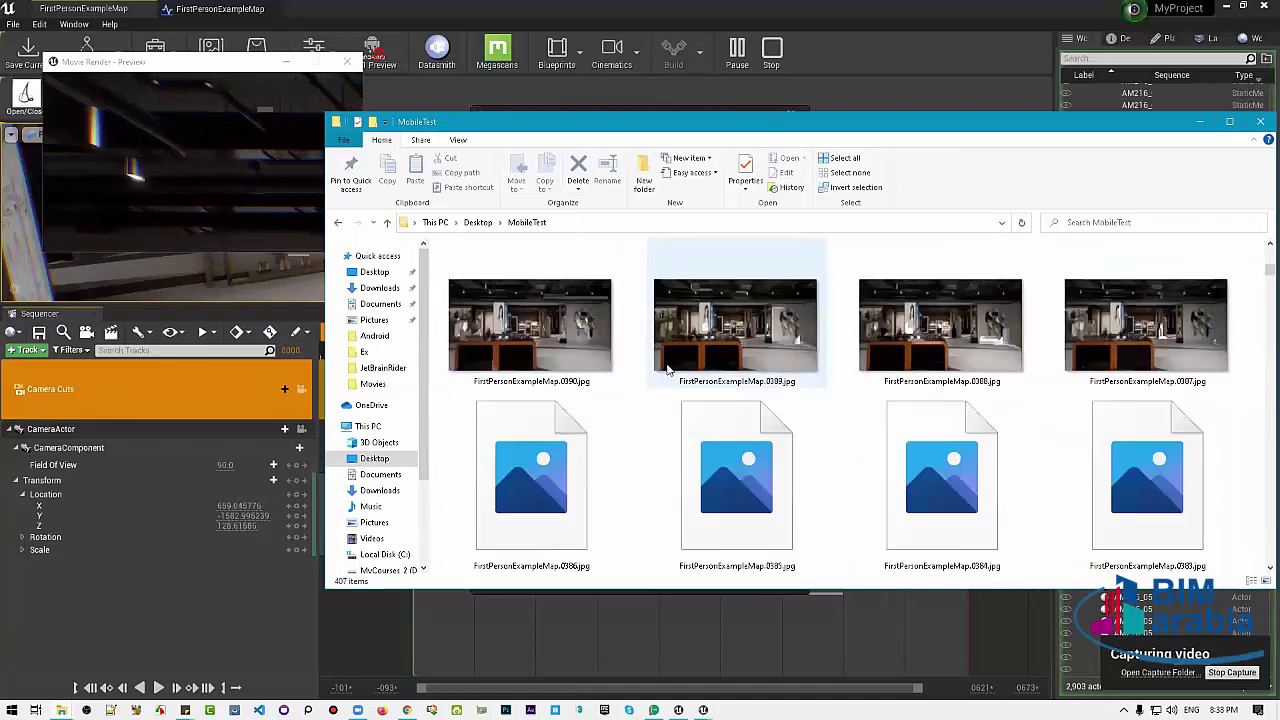
pyautogui.scroll(-5, 720, 333)
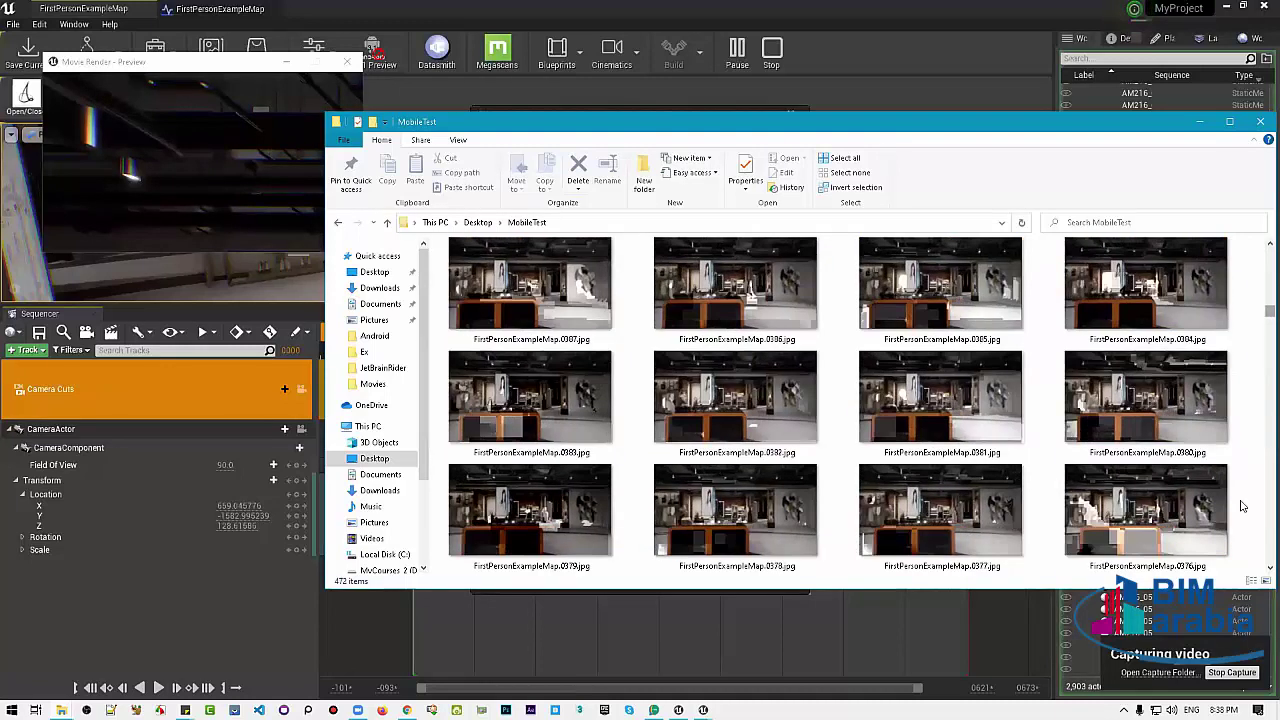
pyautogui.scroll(-20, 1241, 506)
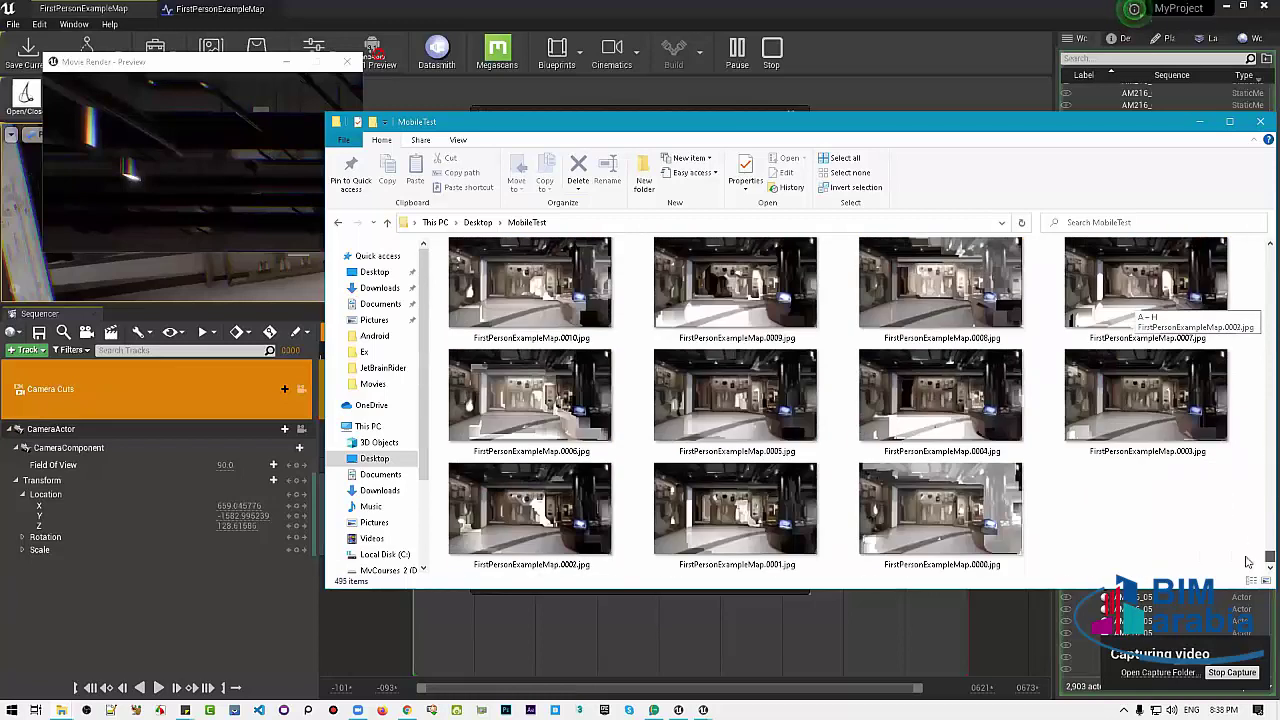
pyautogui.scroll(20, 1220, 325)
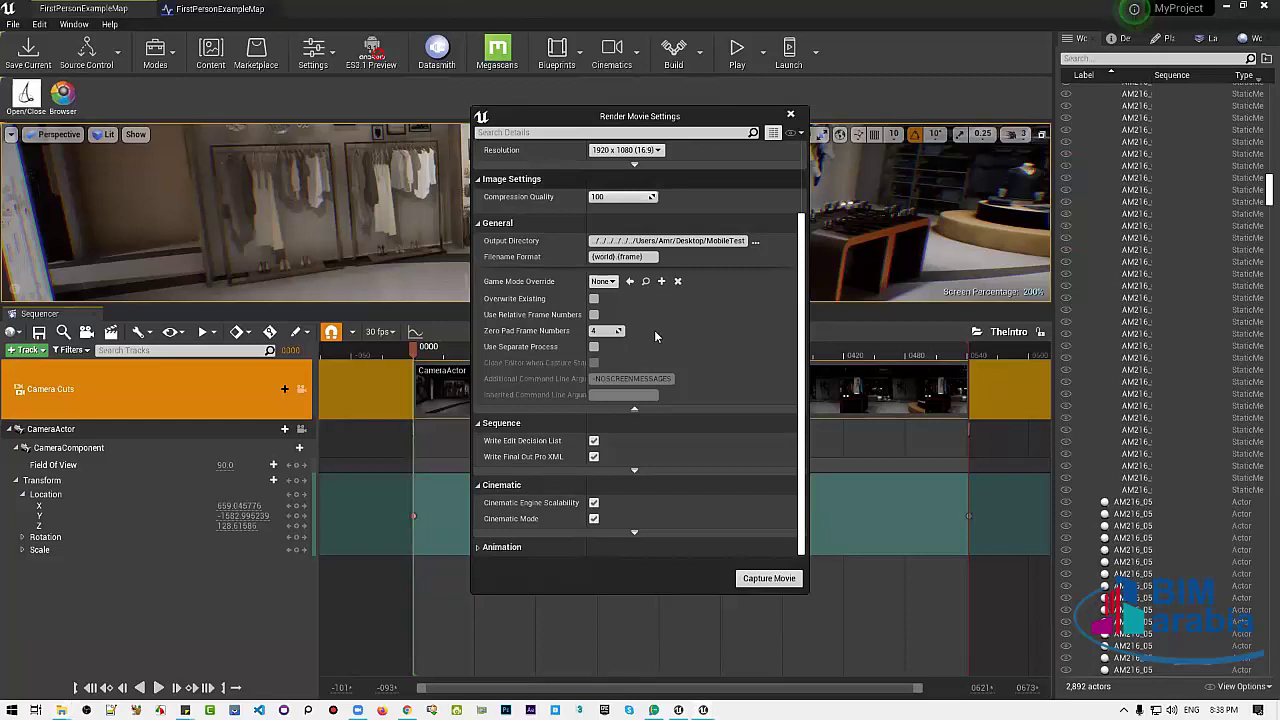
# Close Render Movie Settings and drag the Sequencer splitter down to enlarge the level viewport
pyautogui.click(792, 118)
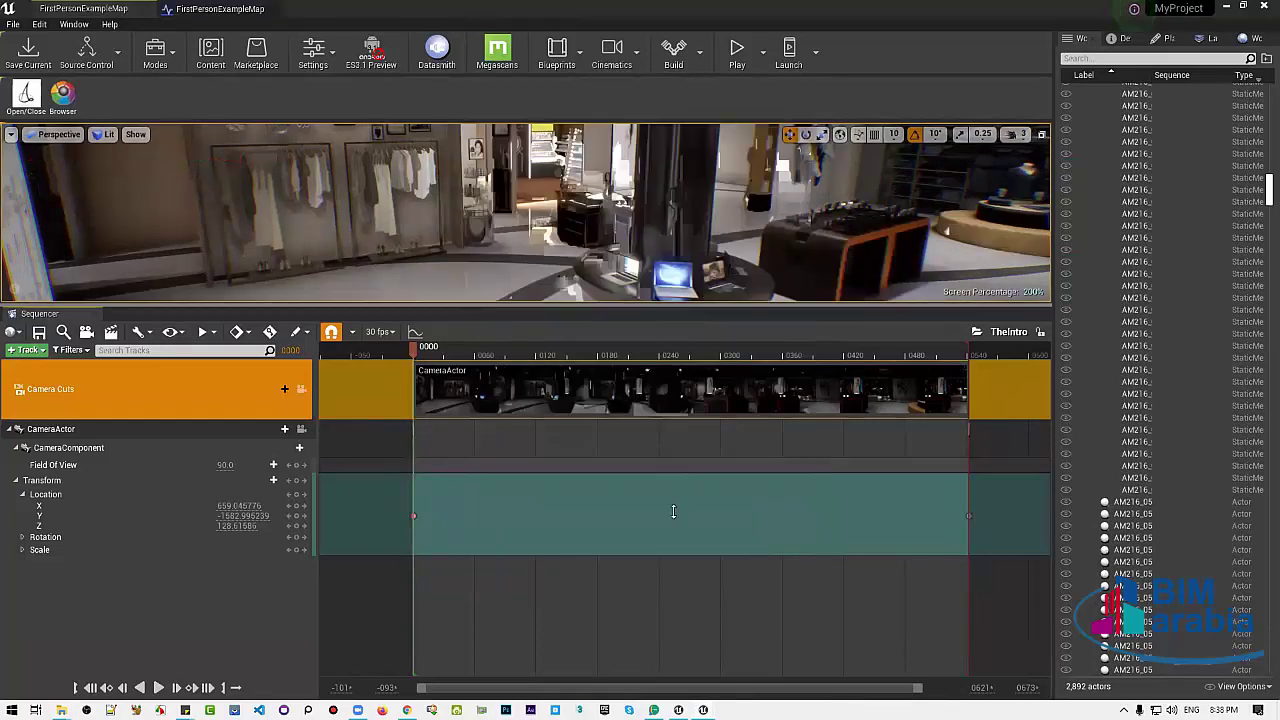
pyautogui.moveTo(703, 306)
pyautogui.mouseDown()
pyautogui.moveTo(112, 529)
pyautogui.moveTo(112, 551)
pyautogui.mouseUp()
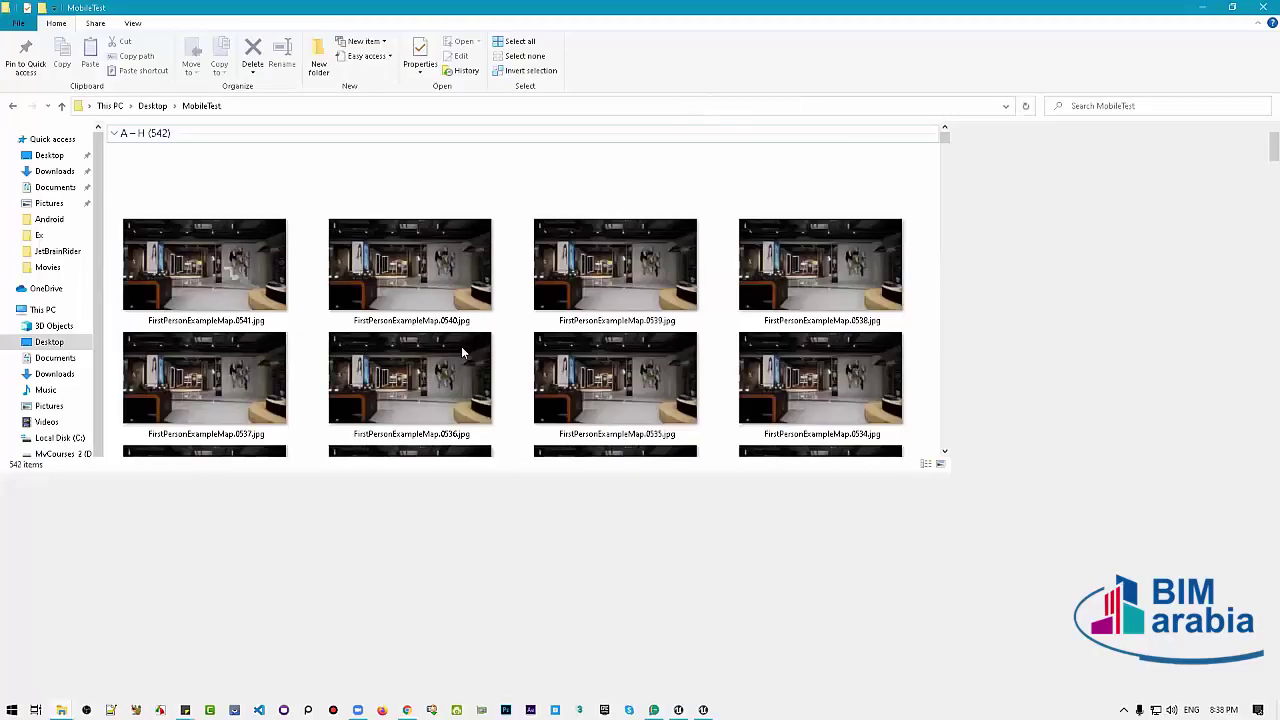
pyautogui.scroll(-10, 463, 352)
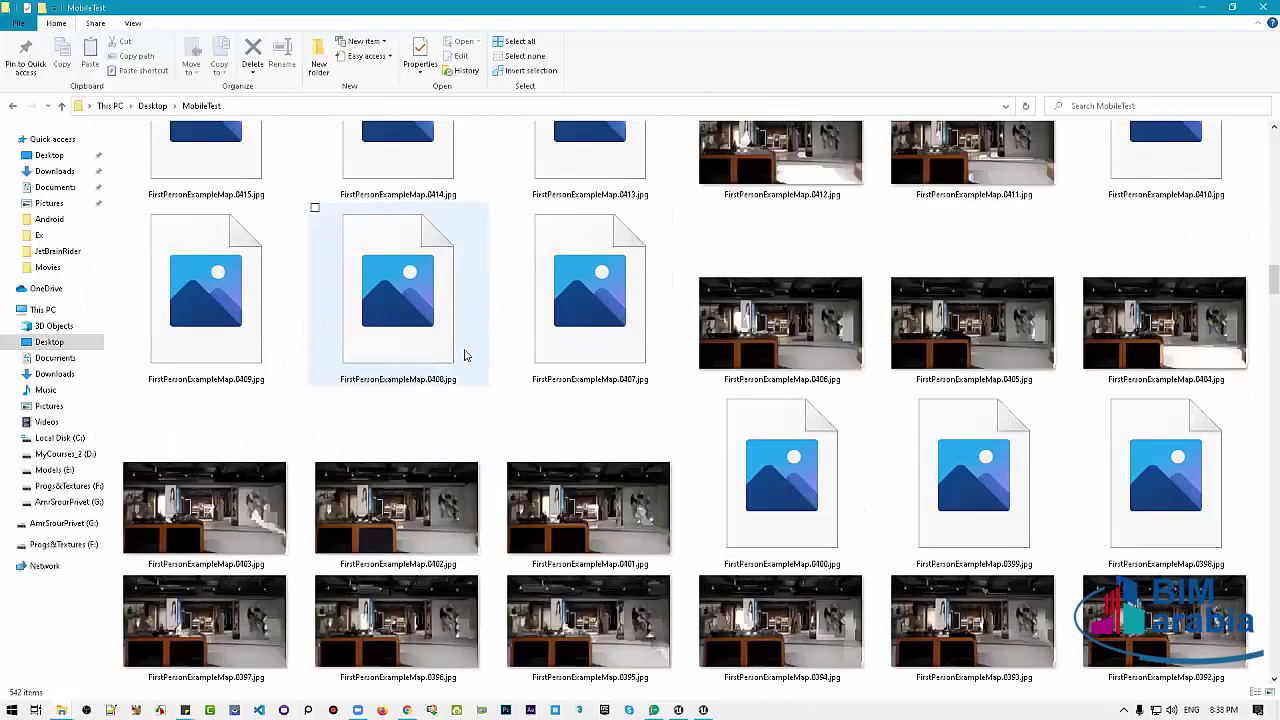
# Sort the MobileTest frames in ascending order
pyautogui.scroll(10, 463, 342)
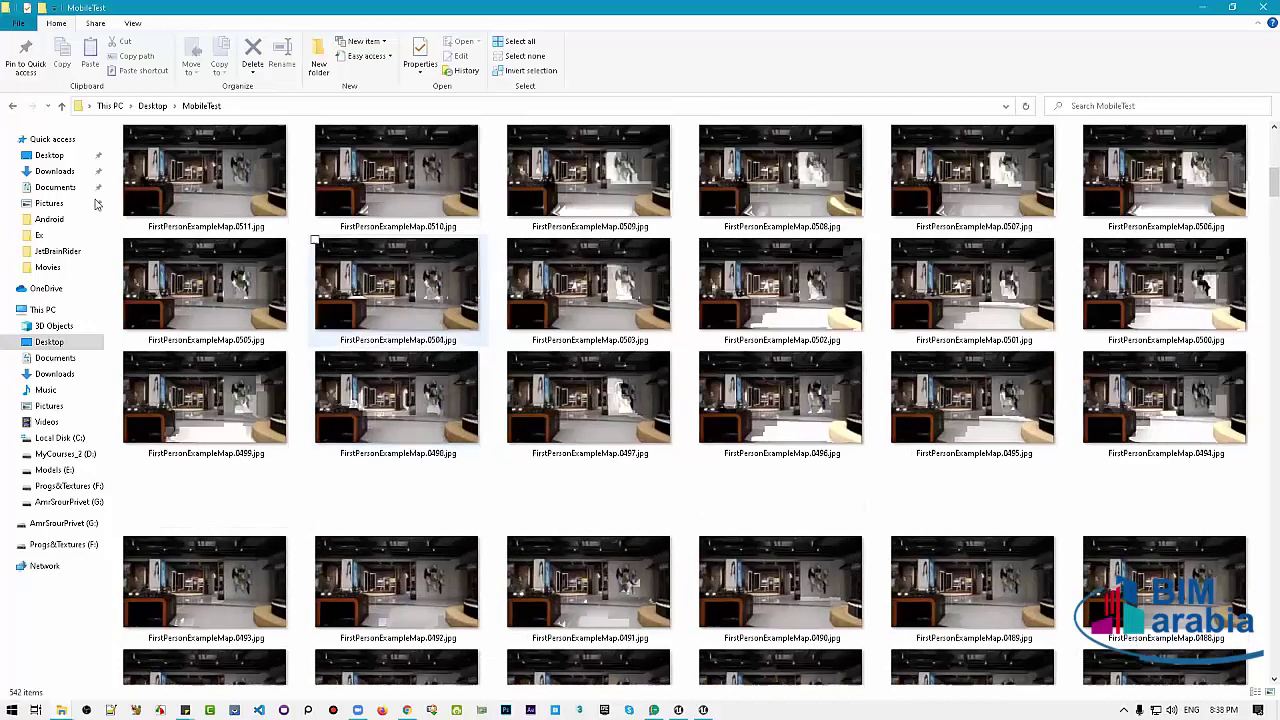
pyautogui.rightClick(8, 182)
pyautogui.moveTo(130, 206)
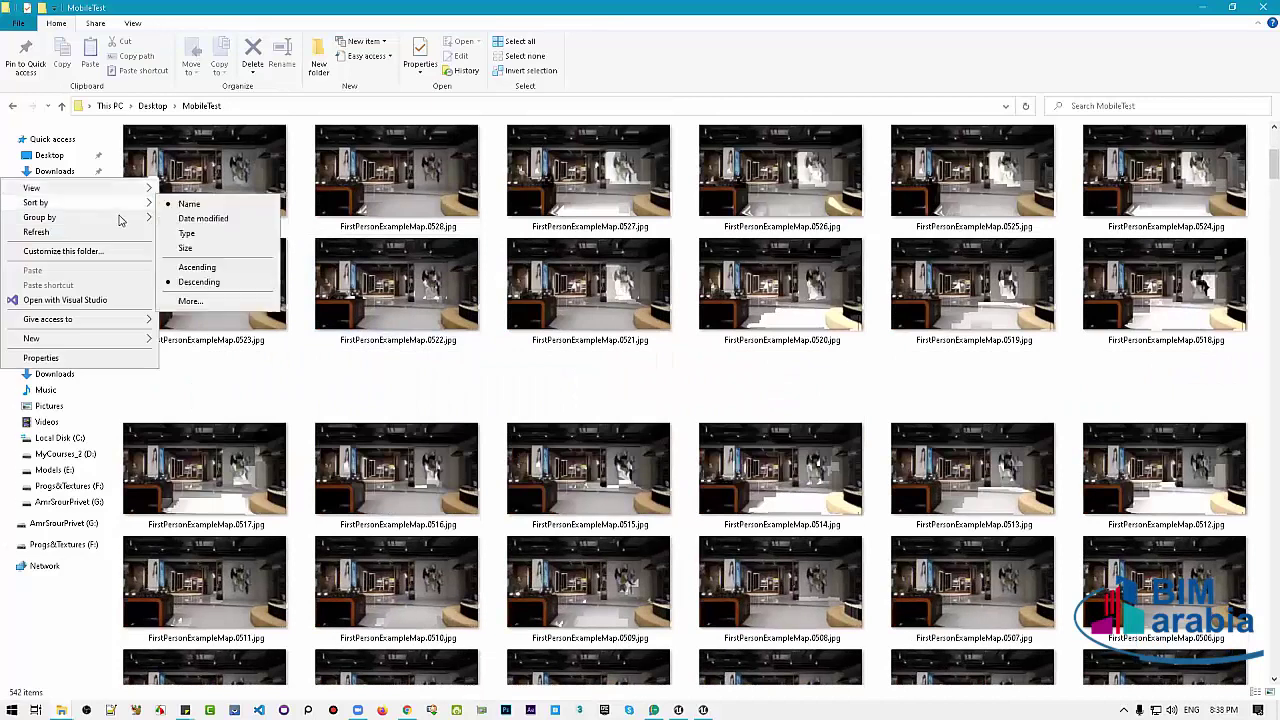
pyautogui.click(200, 230)
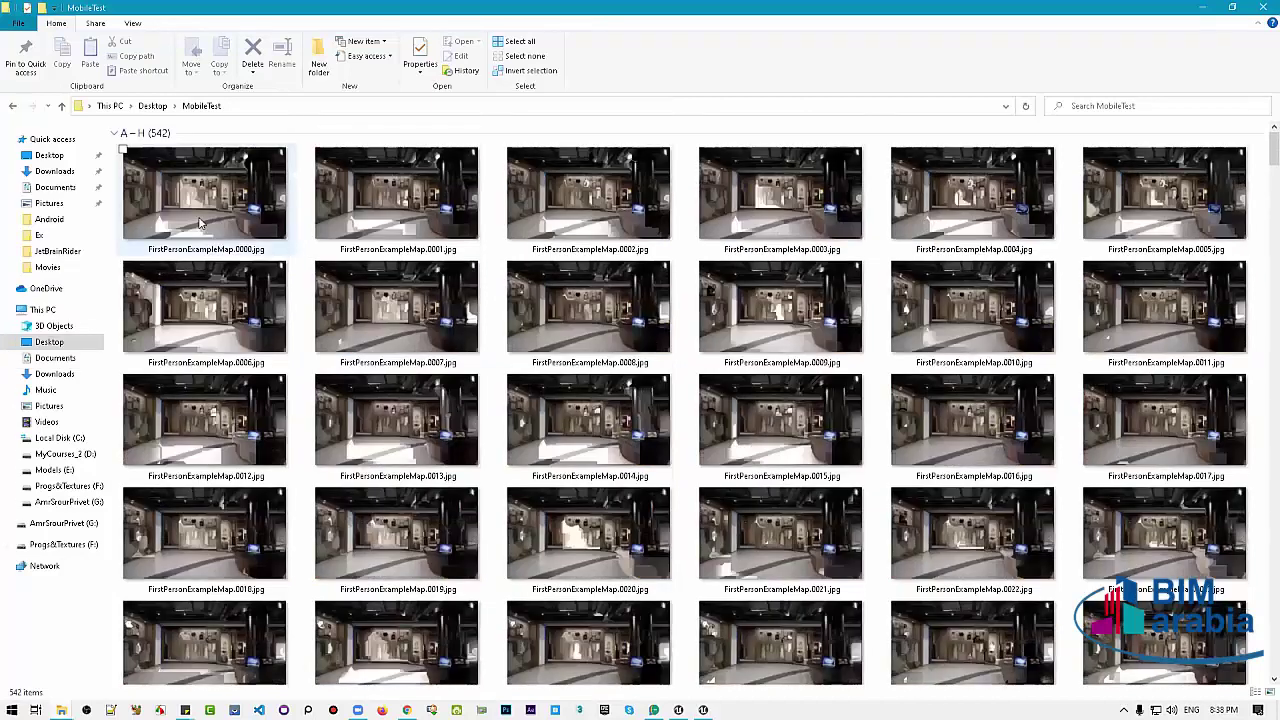
# Scroll back to the top and select FirstPersonExampleMap.0000.jpg
pyautogui.scroll(-8, 220, 300)
pyautogui.scroll(-8, 250, 450)
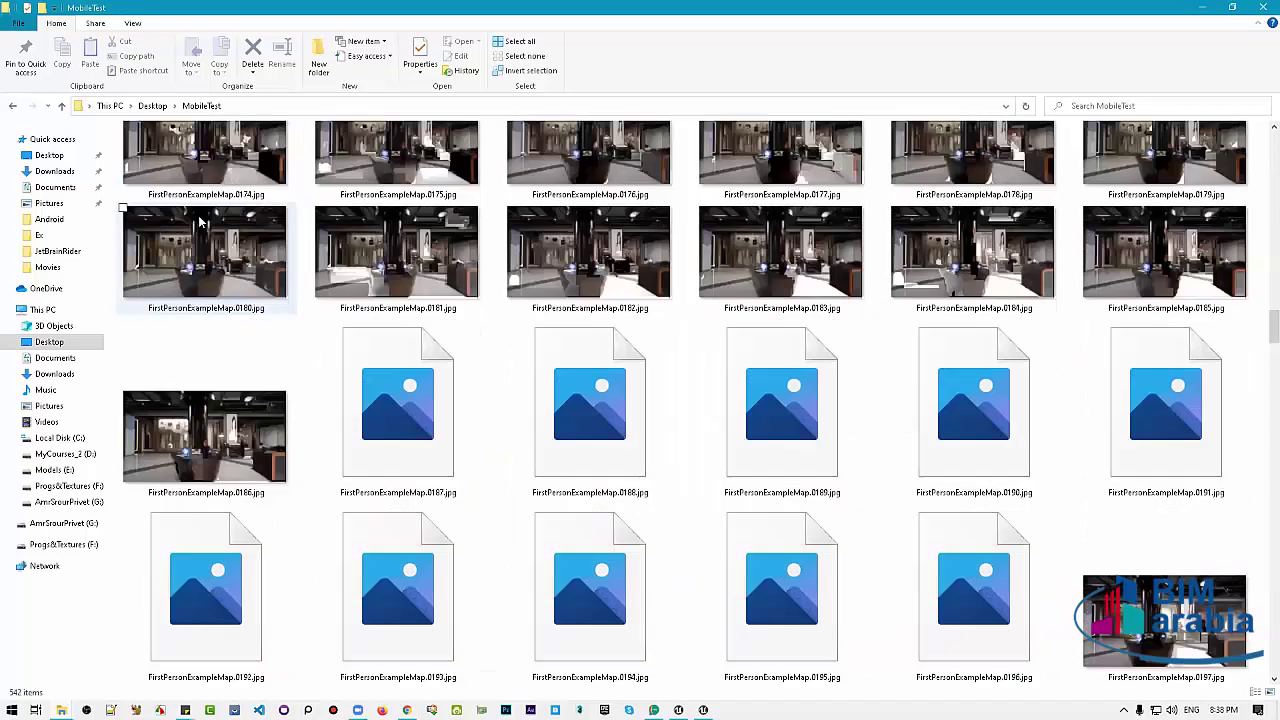
pyautogui.scroll(-8, 292, 634)
pyautogui.scroll(-1, 457, 690)
pyautogui.scroll(3, 457, 690)
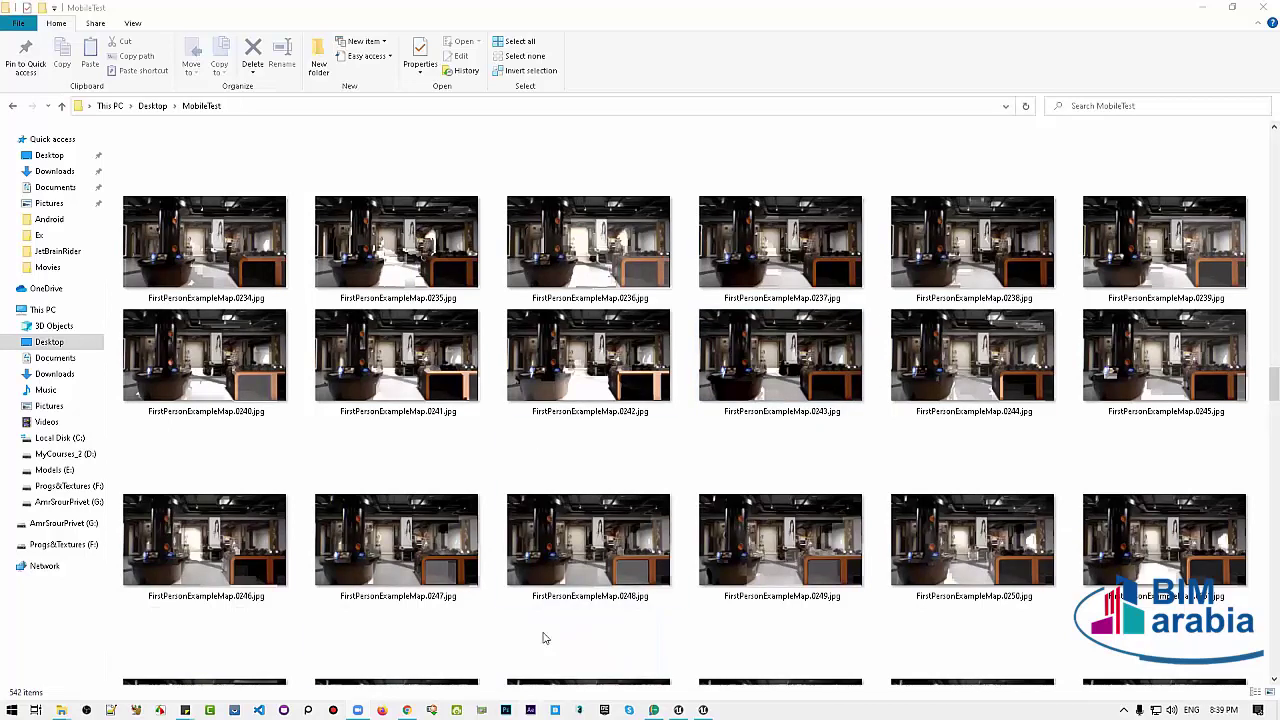
pyautogui.scroll(15, 540, 420)
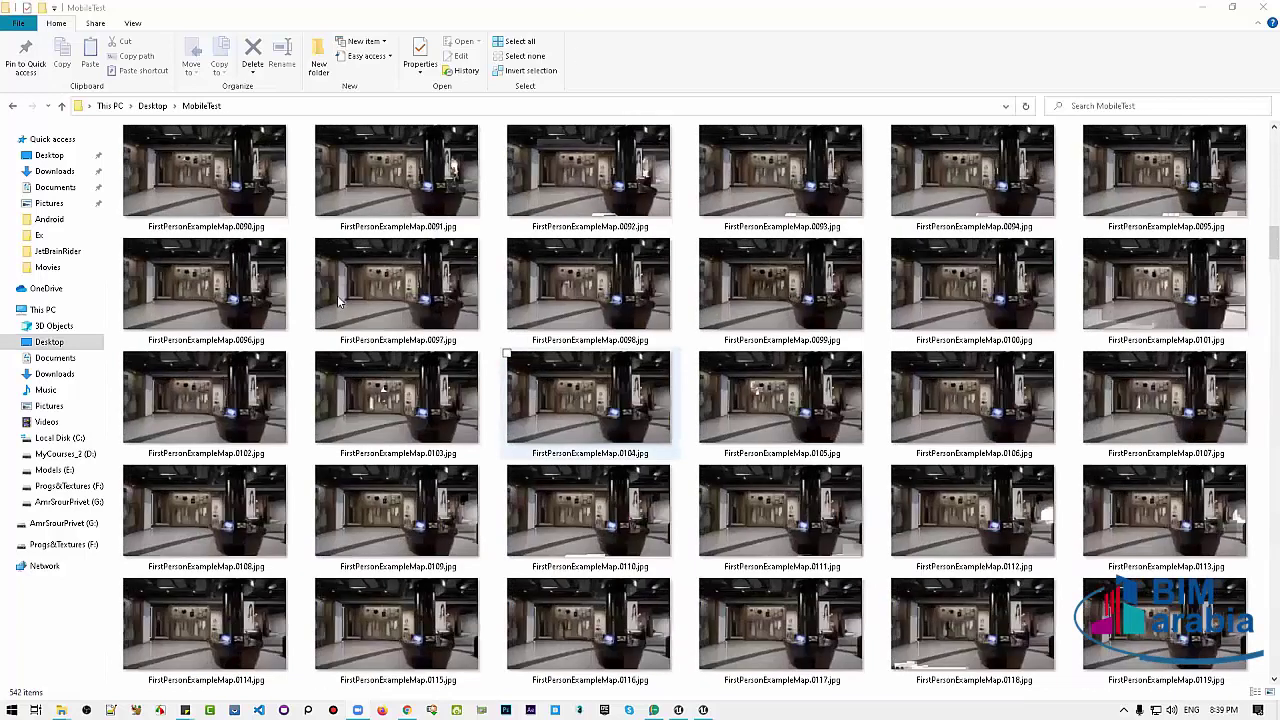
pyautogui.scroll(15, 296, 214)
pyautogui.click(240, 190)
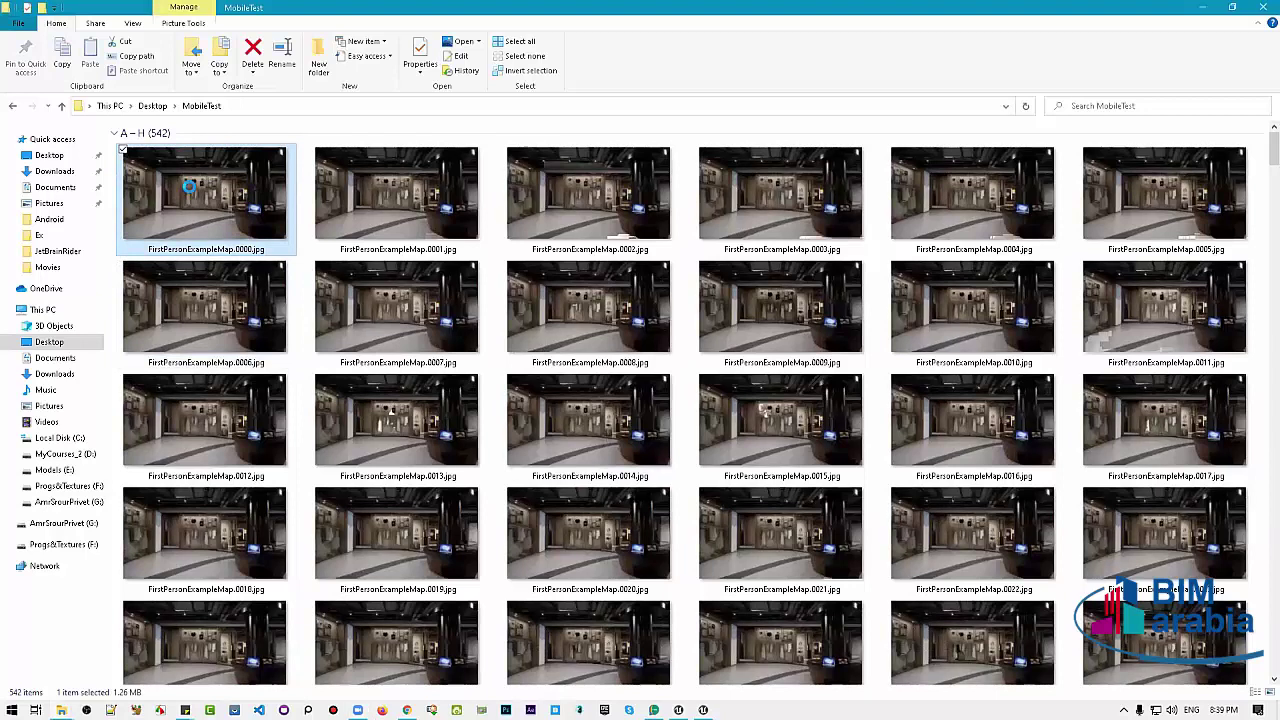
pyautogui.rightClick(189, 187)
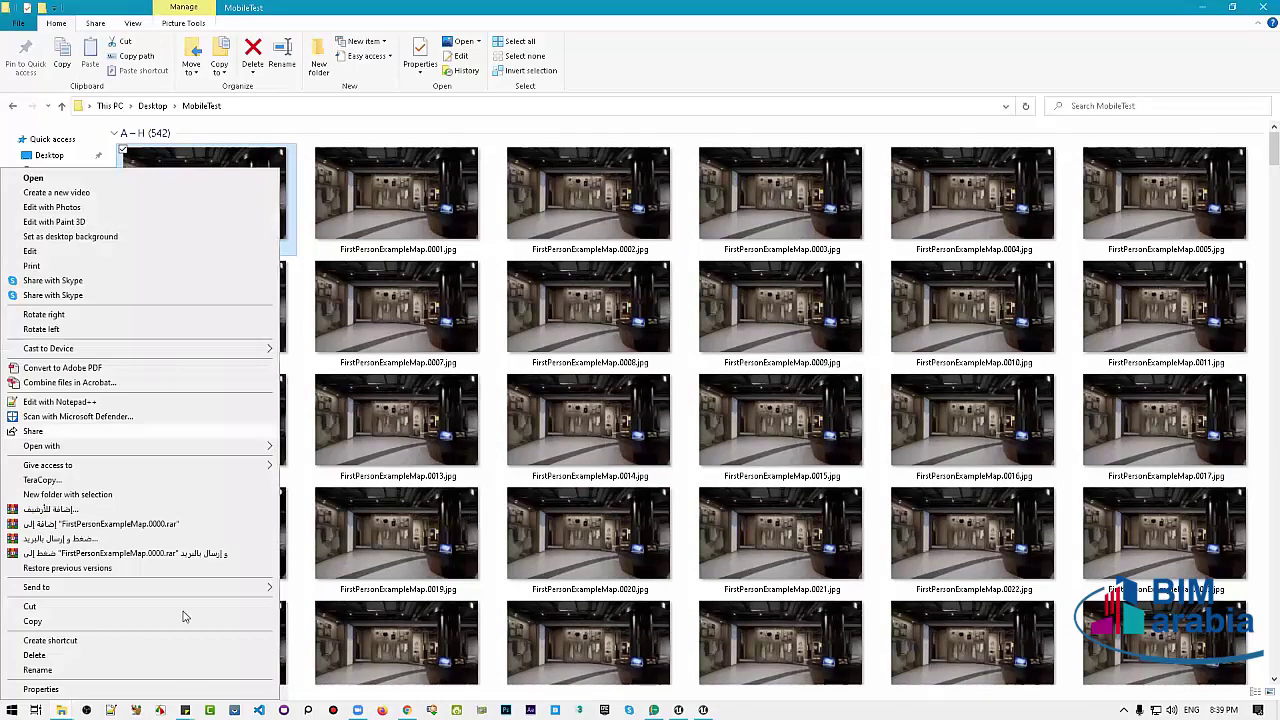
pyautogui.click(188, 690)
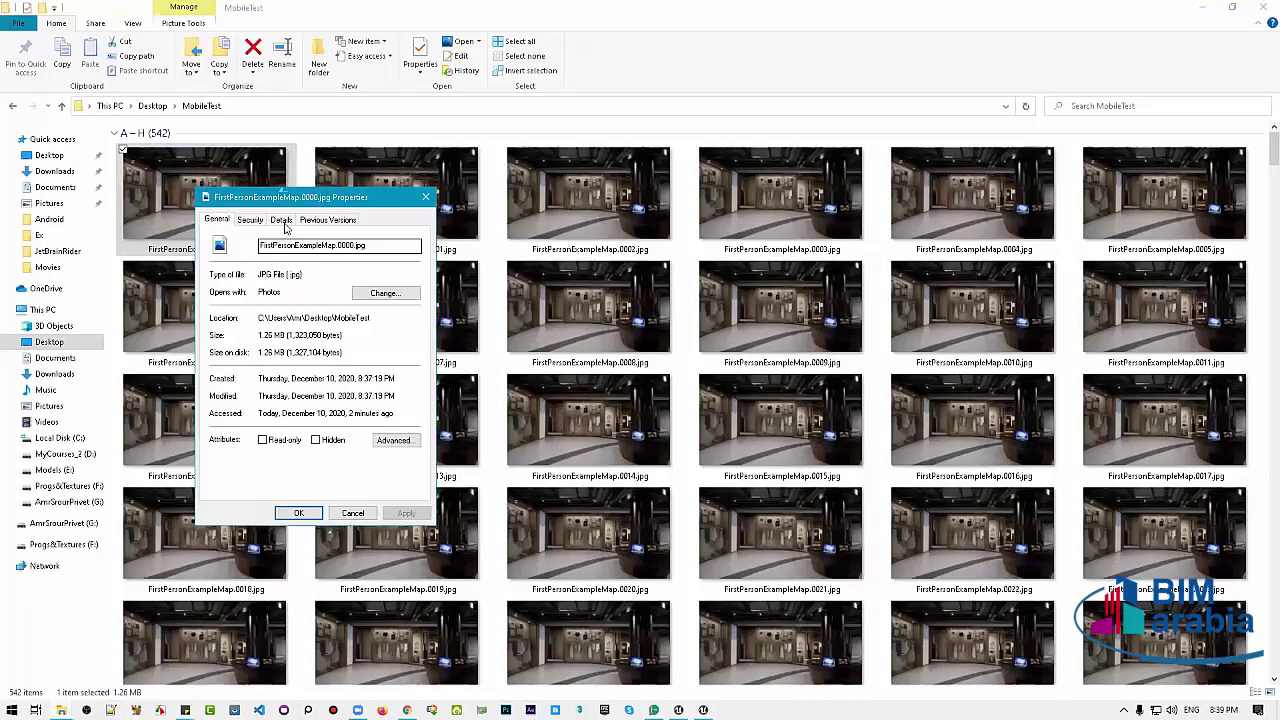
pyautogui.click(282, 220)
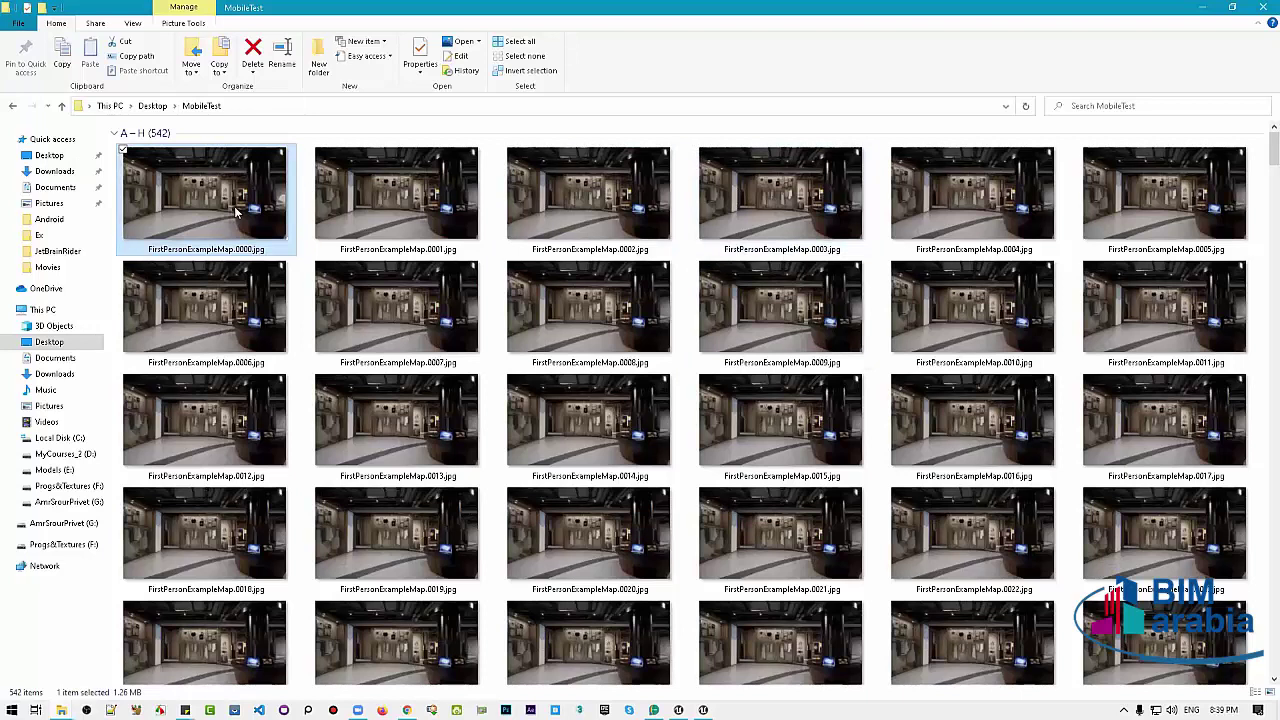
# Restore the maximised MobileTest window to a smaller size so Unreal shows behind it
pyautogui.moveTo(200, 207)
pyautogui.doubleClick(741, 12)
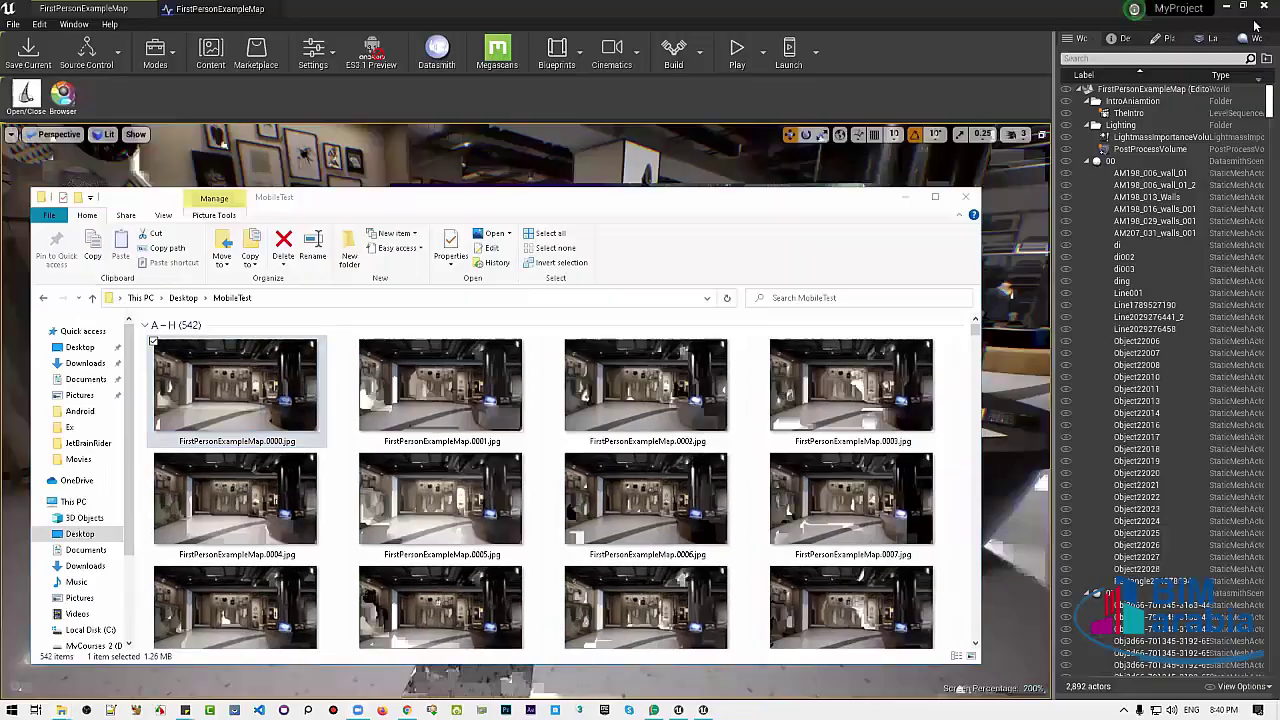
# Minimise Unreal, move the MobileTest window aside, and refresh the desktop while After Effects loads
pyautogui.click(932, 97)
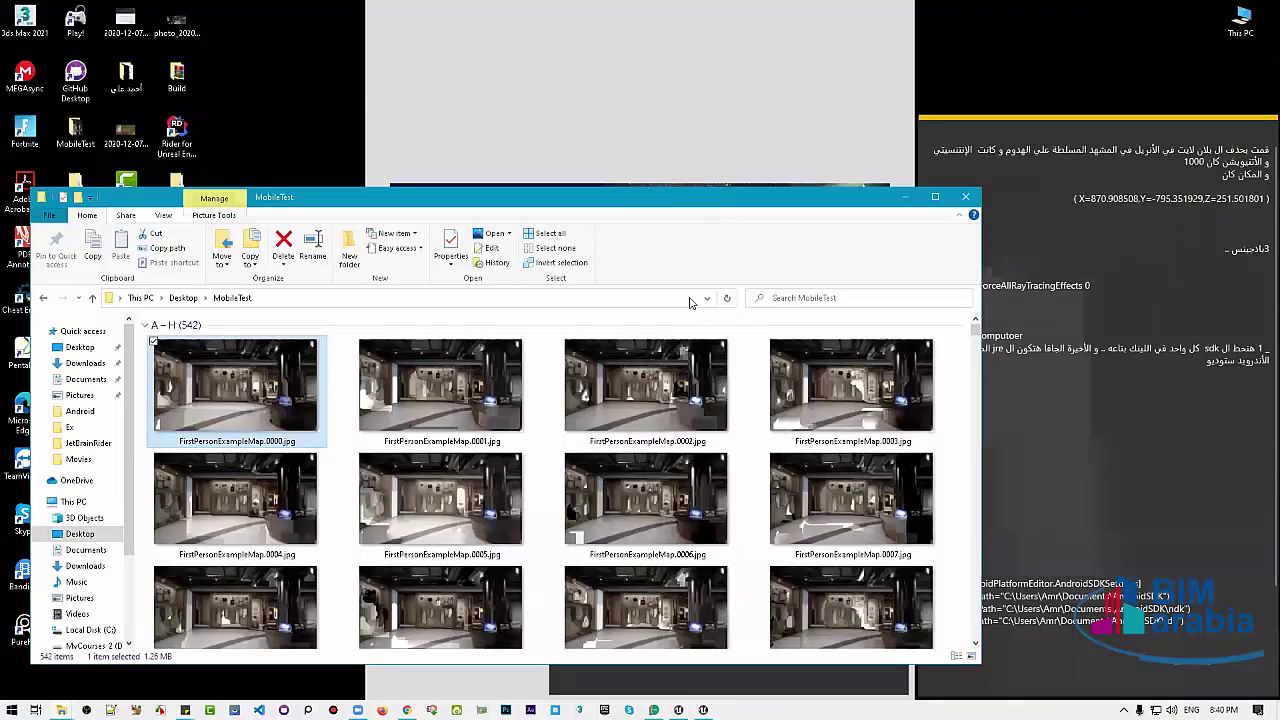
pyautogui.moveTo(571, 196); pyautogui.dragTo(549, 296)
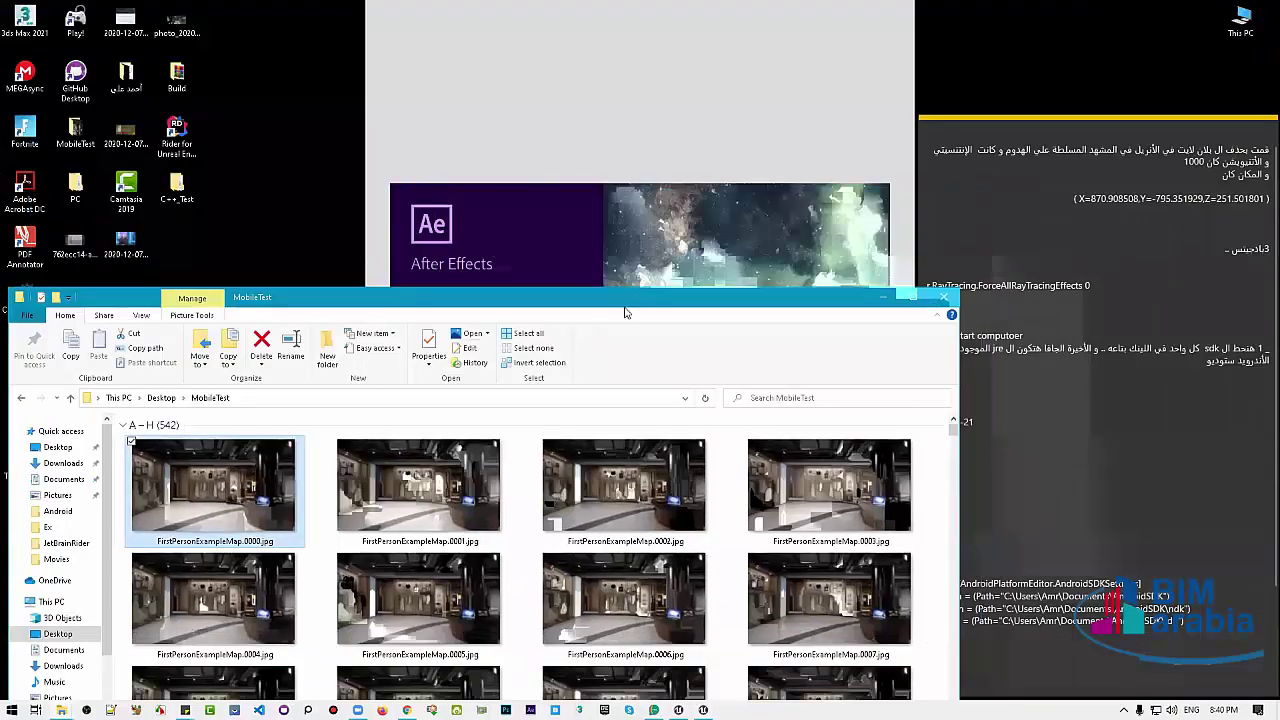
pyautogui.moveTo(646, 287); pyautogui.dragTo(488, 421)
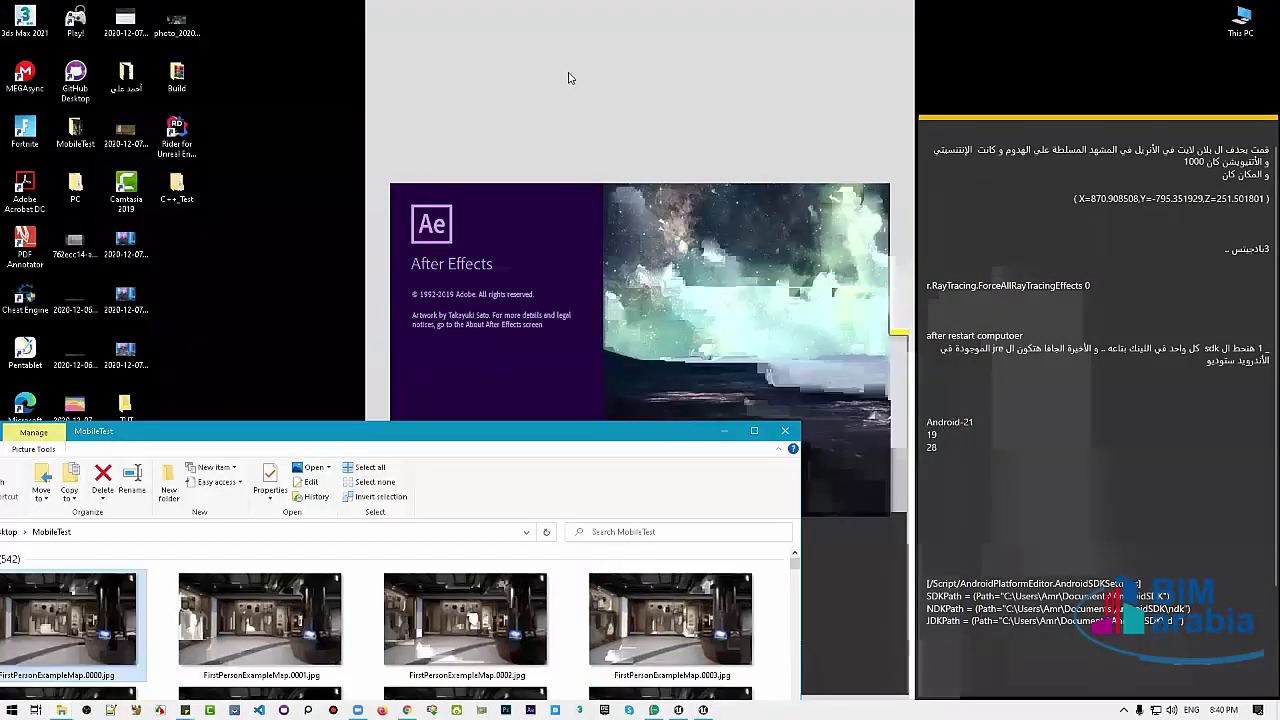
pyautogui.rightClick(568, 78)
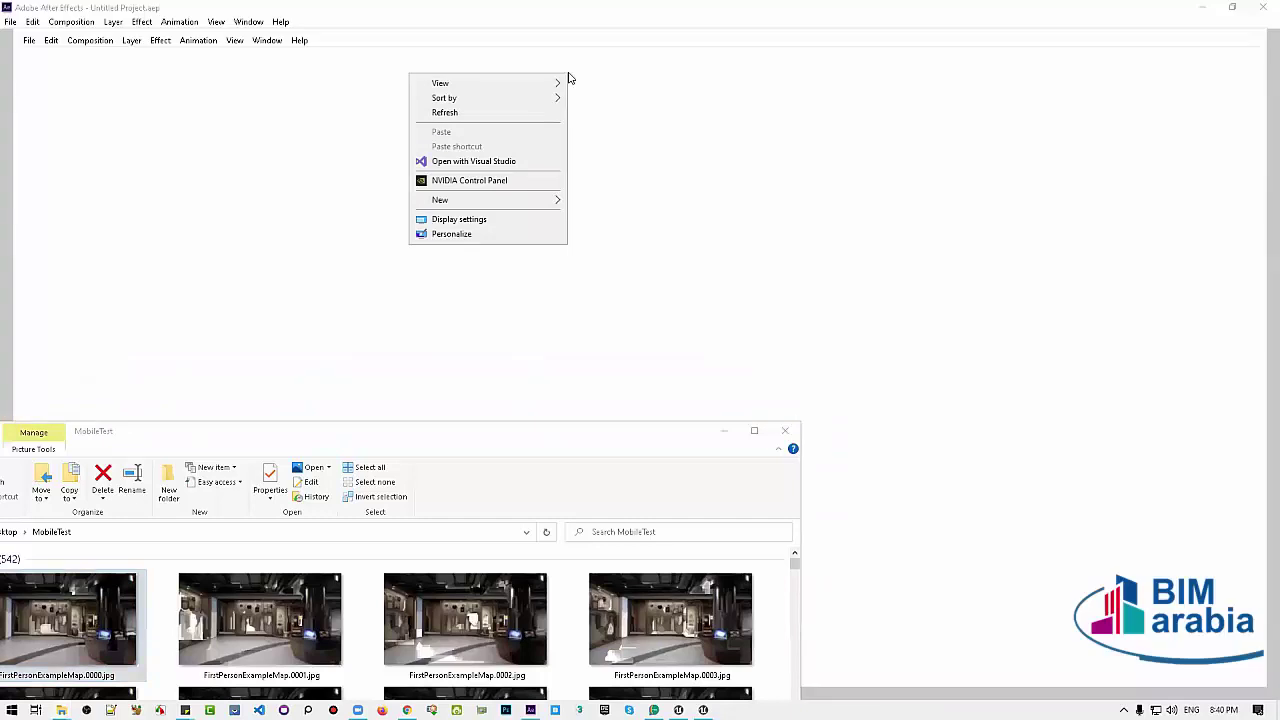
pyautogui.click(506, 113)
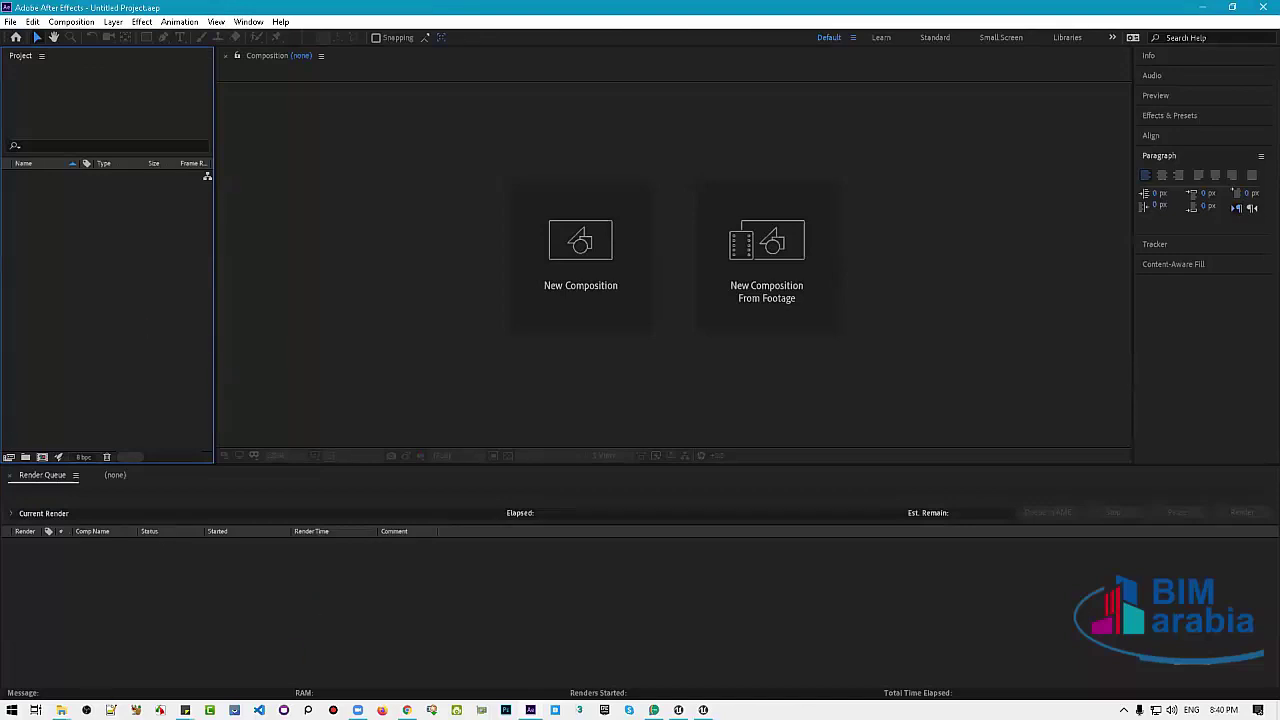
# Close the After Effects home screen and copy the MobileTest folder path from Explorer
pyautogui.moveTo(61, 710)
pyautogui.click(190, 660)
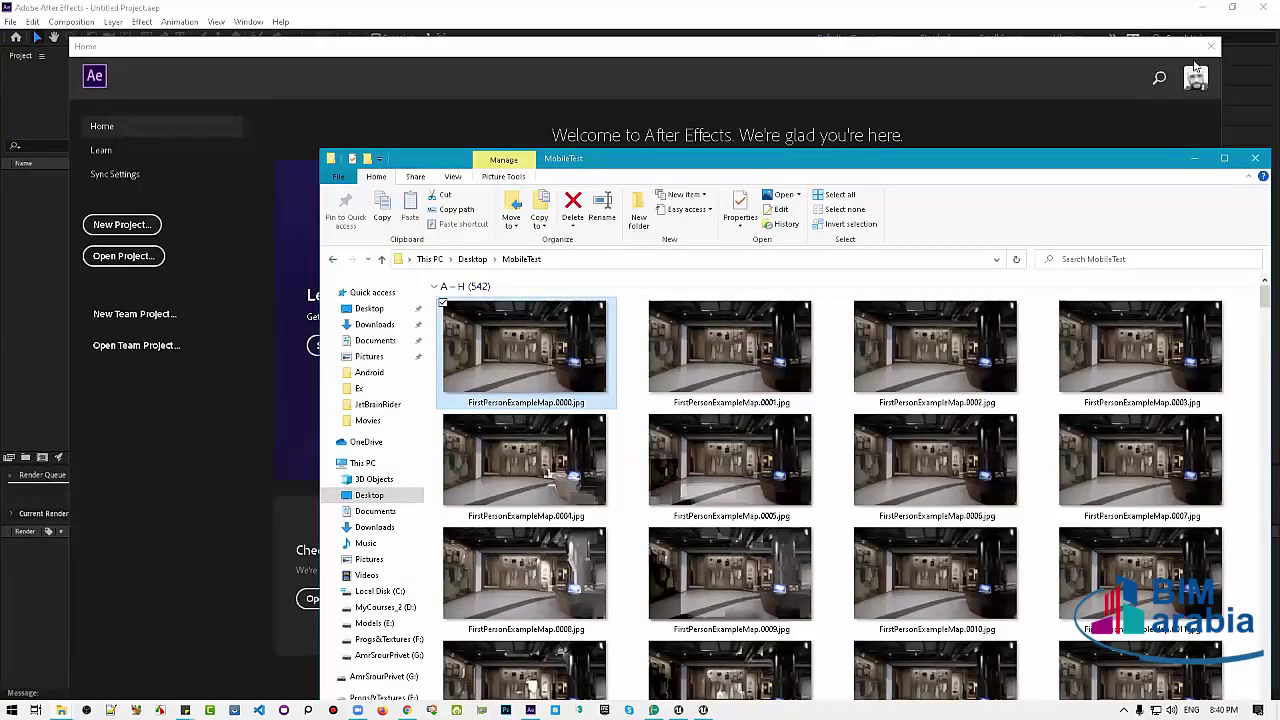
pyautogui.click(1211, 46)
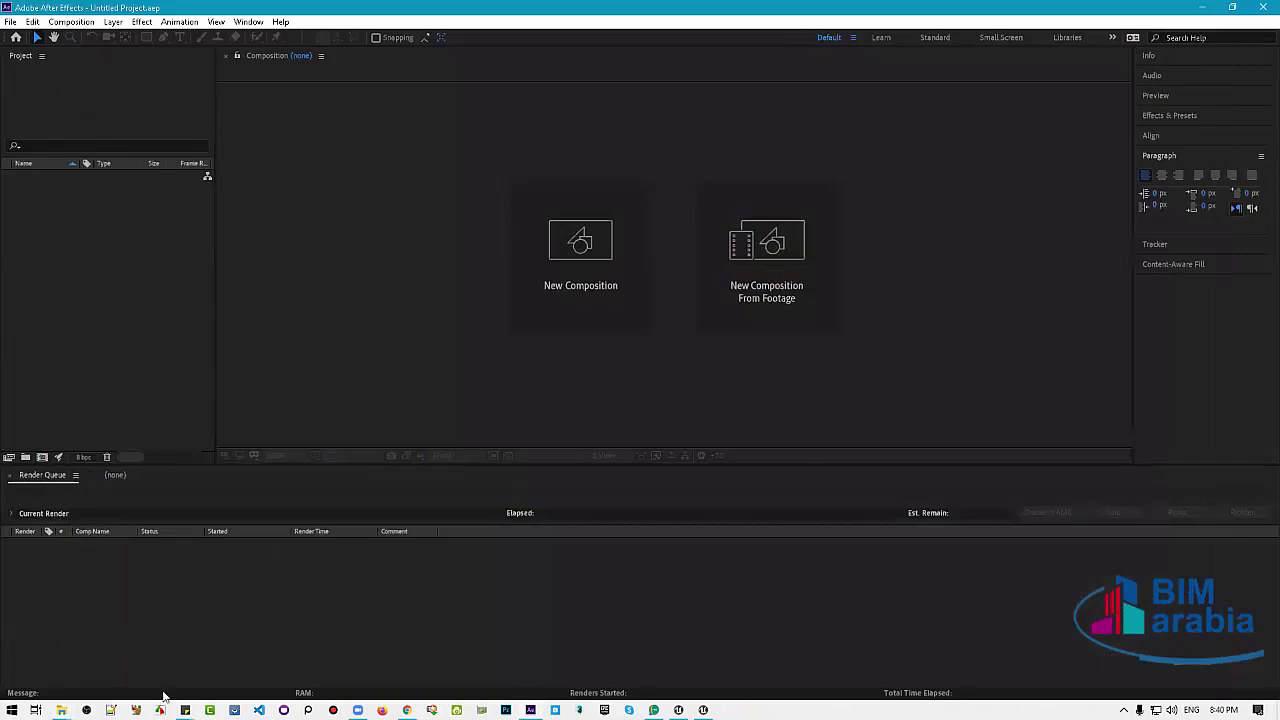
pyautogui.click(182, 665)
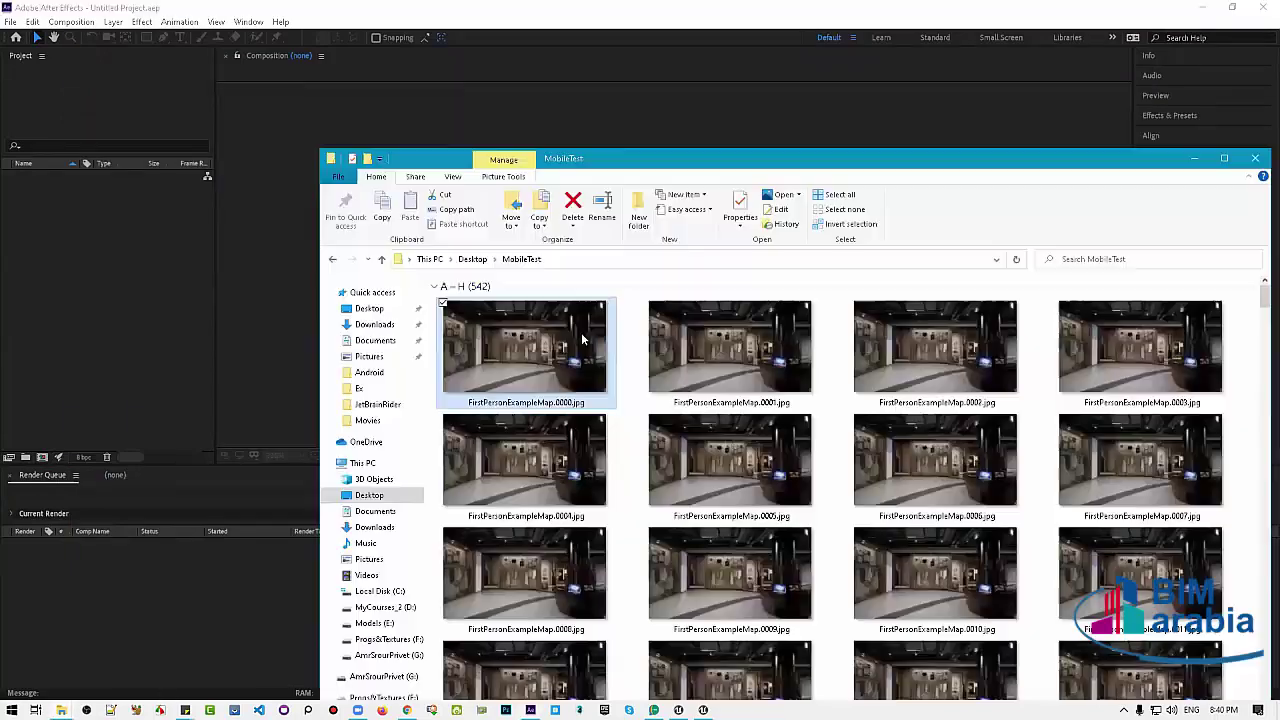
pyautogui.click(621, 260)
# Import the MobileTest frames from FirstPersonExampleMap.0000.jpg as one JPEG sequence
pyautogui.doubleClick(97, 229)
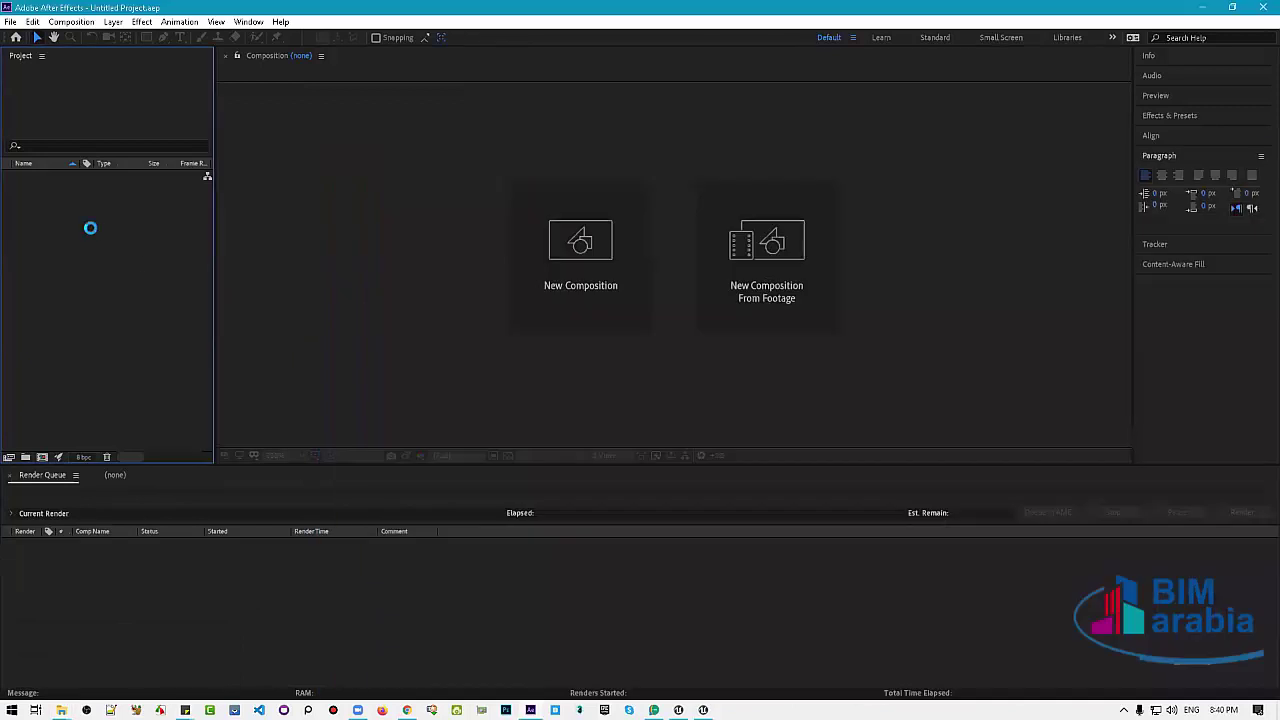
pyautogui.write('C:\\Users\\Amr\\Desktop\\MobileTest')
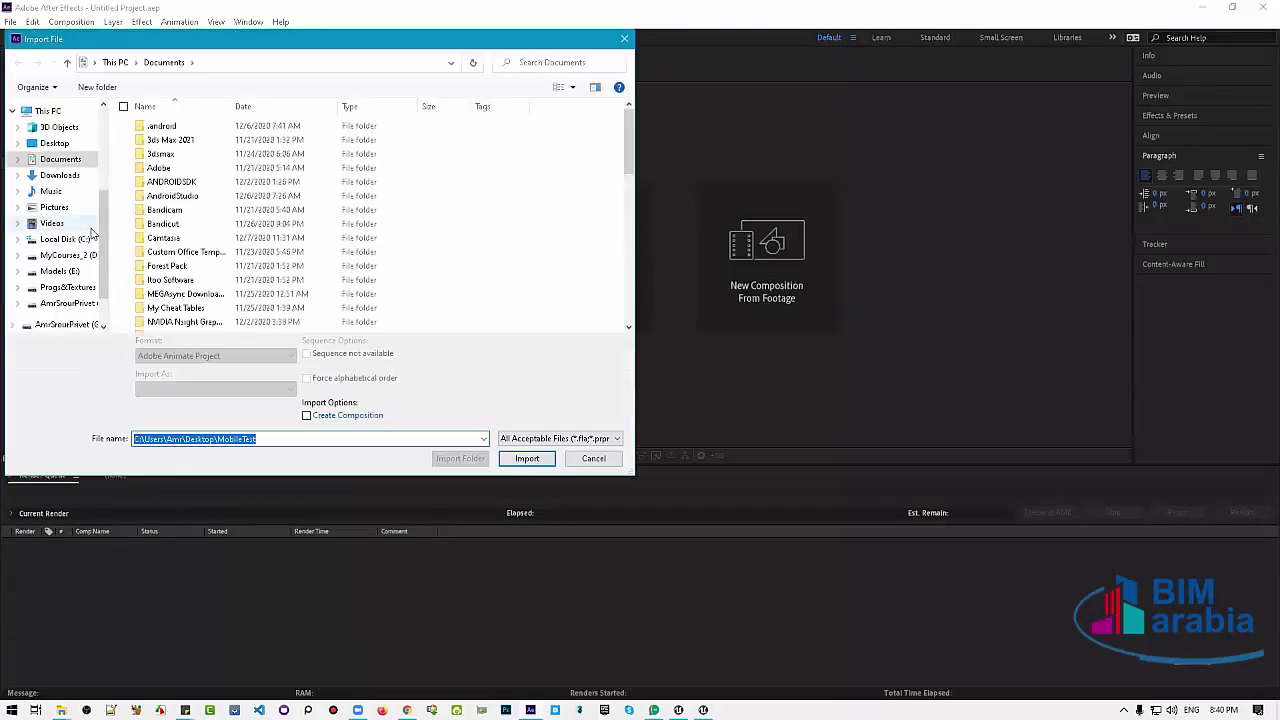
pyautogui.press('Return')
pyautogui.click(126, 145)
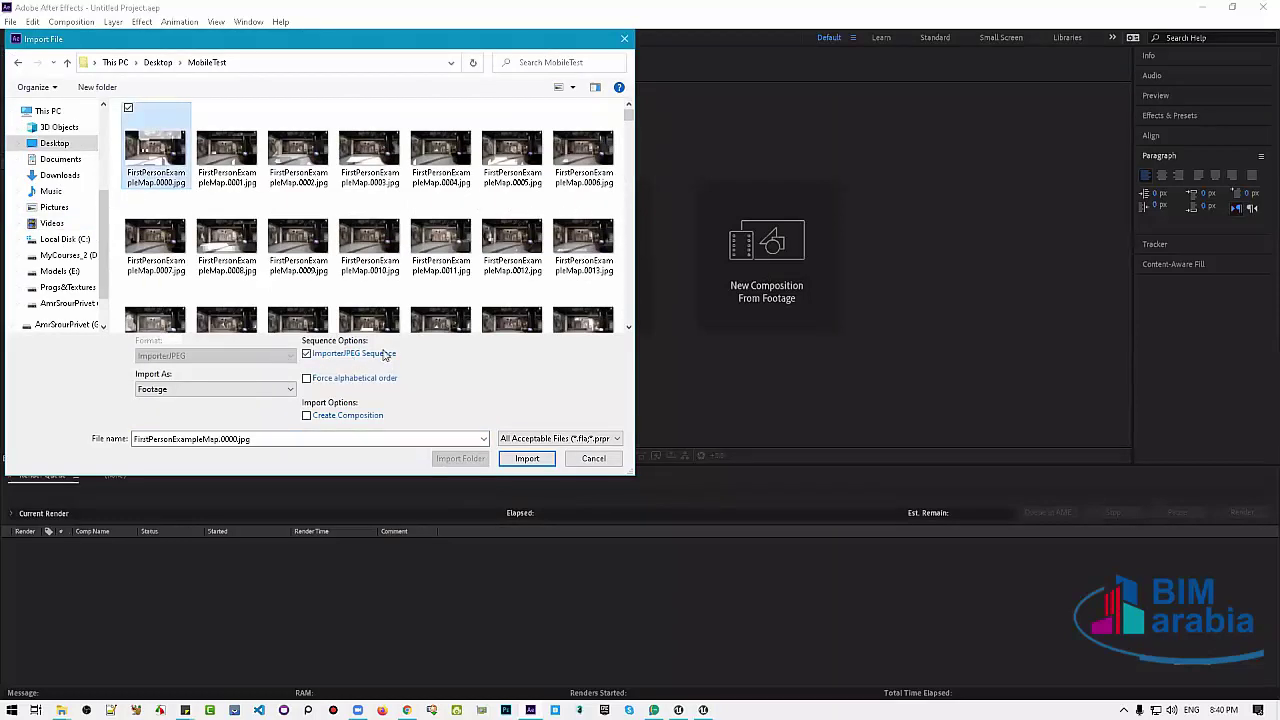
pyautogui.click(528, 458)
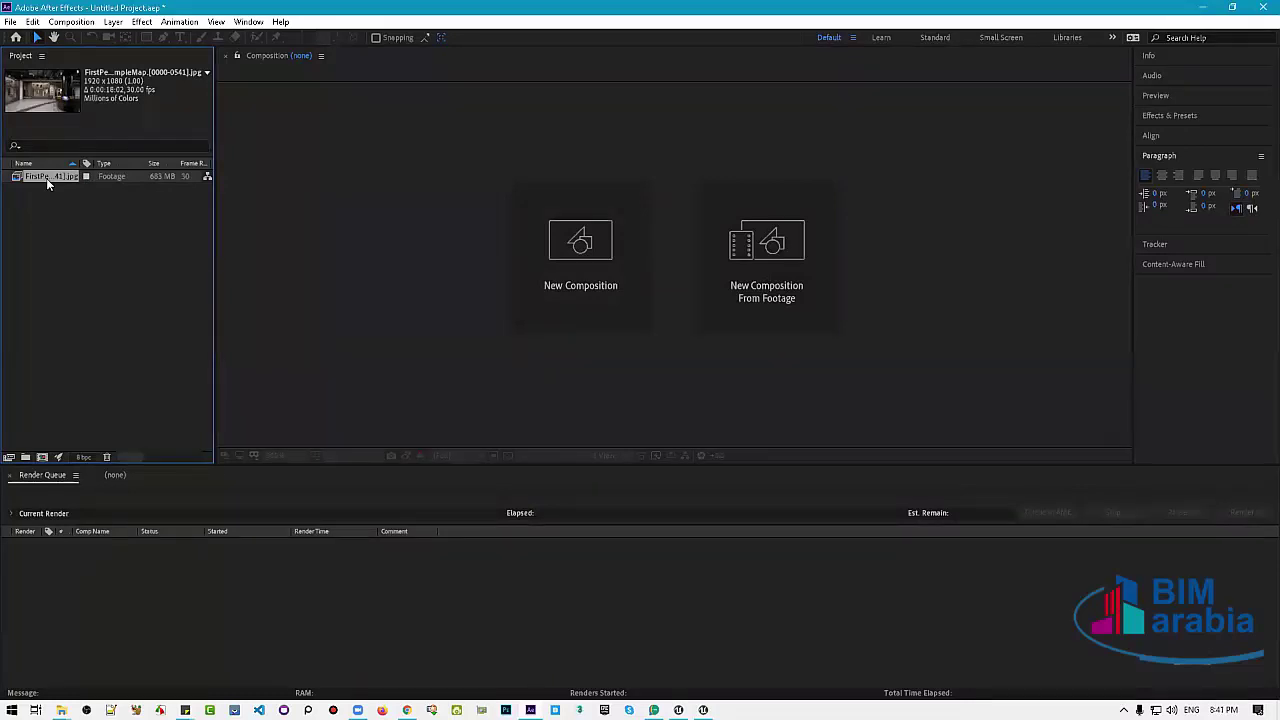
# Create the FirstPersonExampleMap composition from the footage and toggle the viewer to full size and back
pyautogui.moveTo(46, 178)
pyautogui.mouseDown()
pyautogui.moveTo(98, 256)
pyautogui.moveTo(112, 348)
pyautogui.mouseUp()
pyautogui.moveTo(45, 455); pyautogui.dragTo(42, 456)
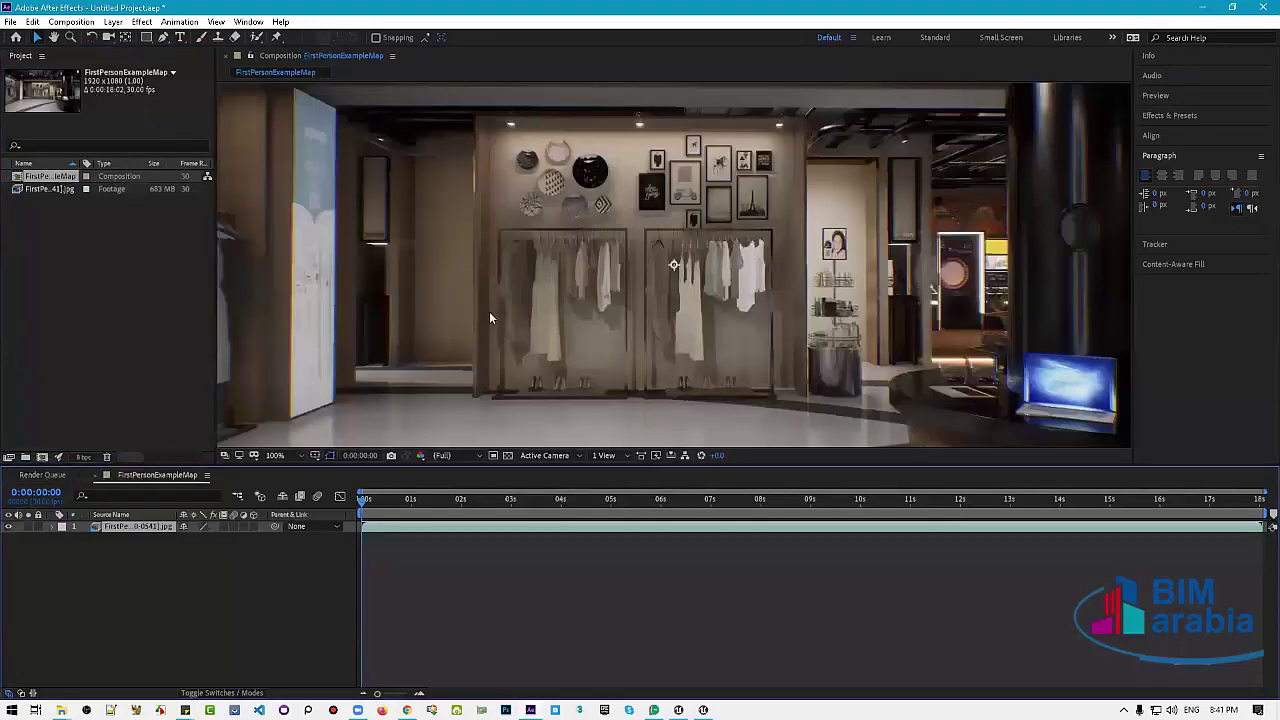
pyautogui.press('space')
pyautogui.press(',')
pyautogui.press('`')
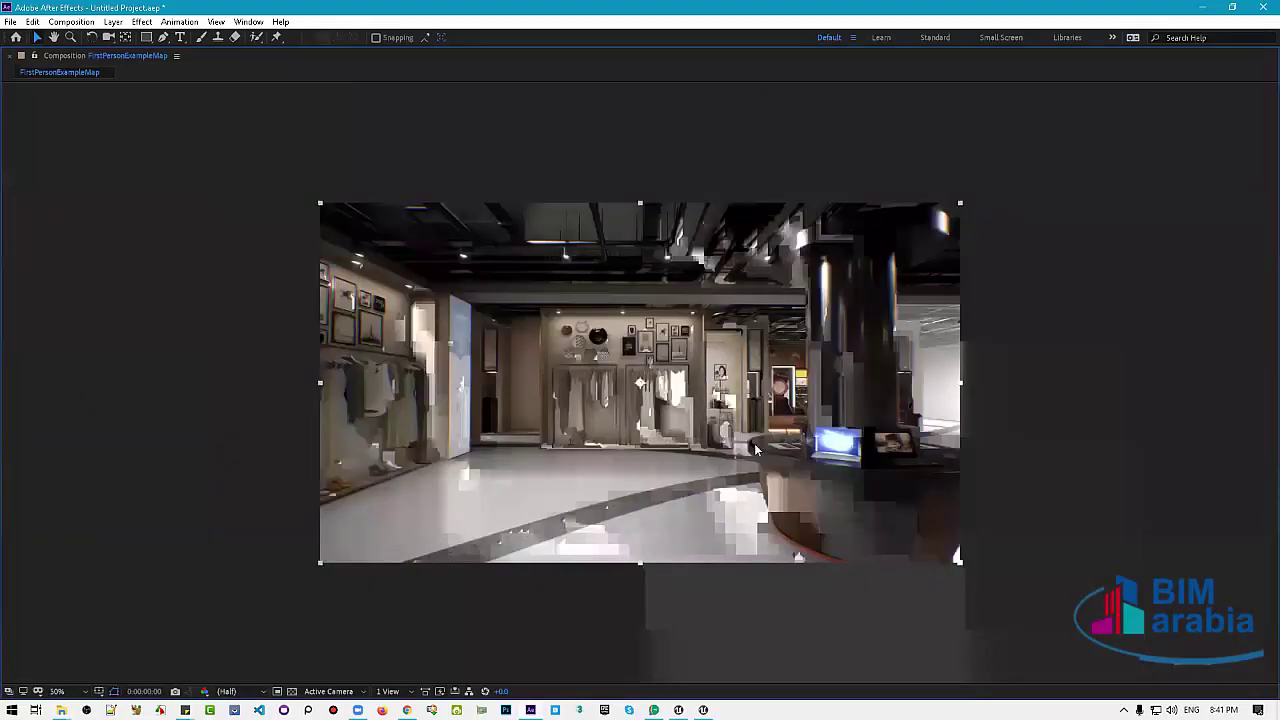
pyautogui.press('`')
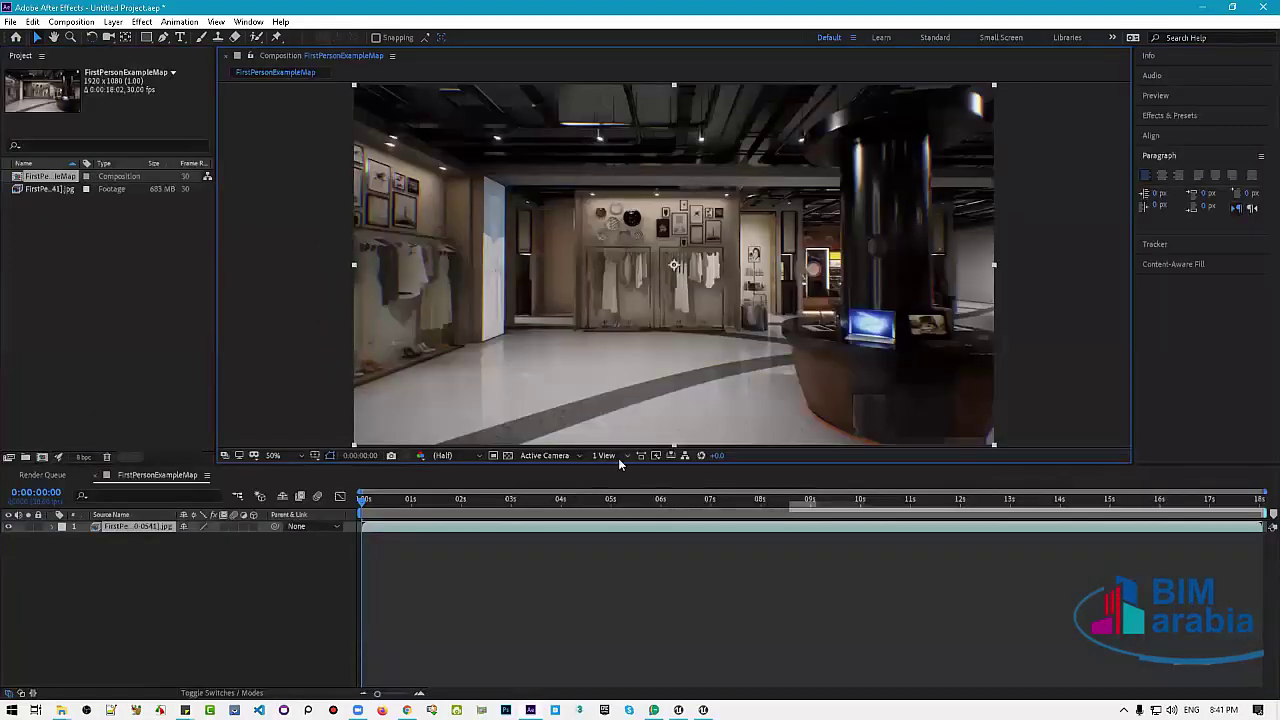
# Check the view layout, camera and Fast Previews dropdowns without changing anything
pyautogui.click(605, 456)
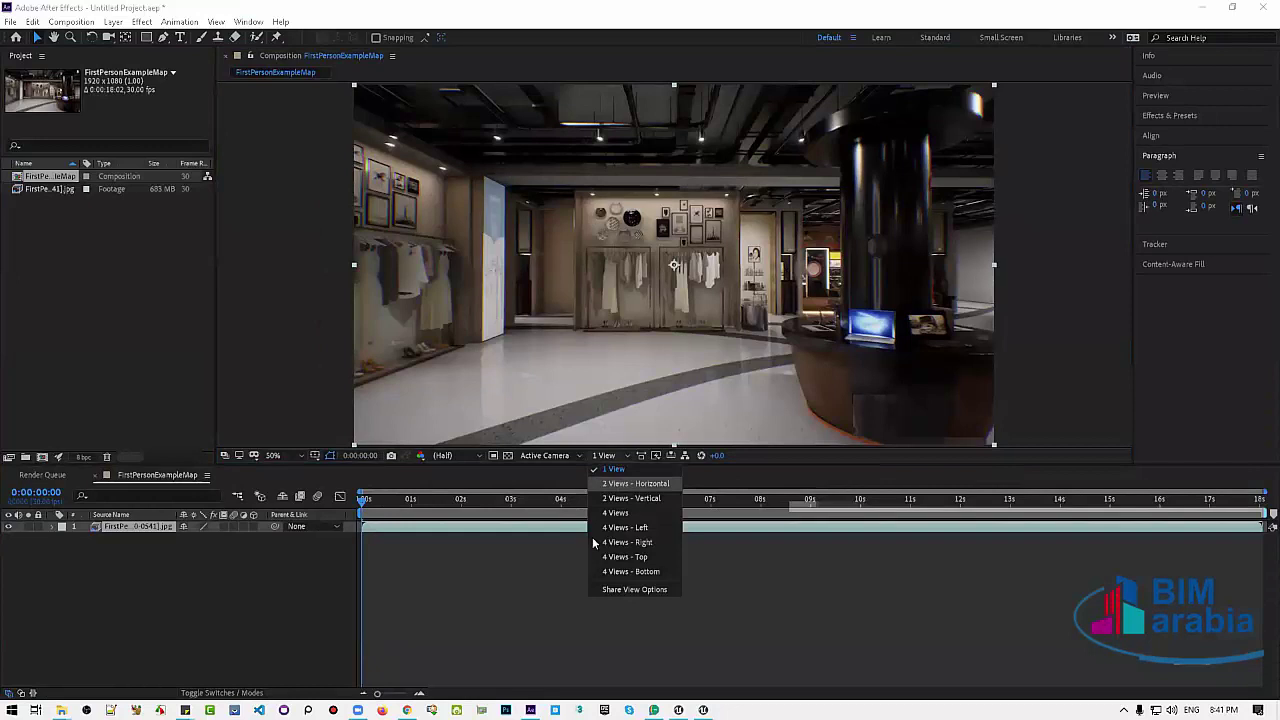
pyautogui.click(537, 456)
pyautogui.click(546, 456)
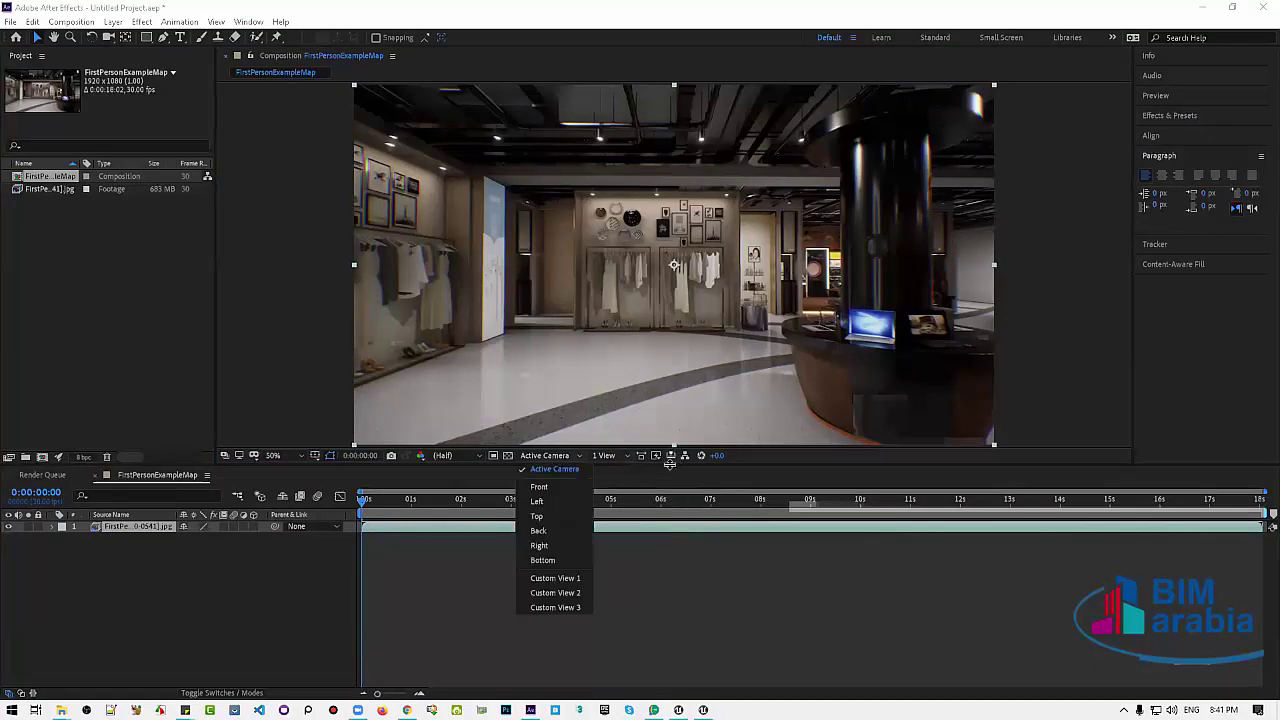
pyautogui.click(655, 456)
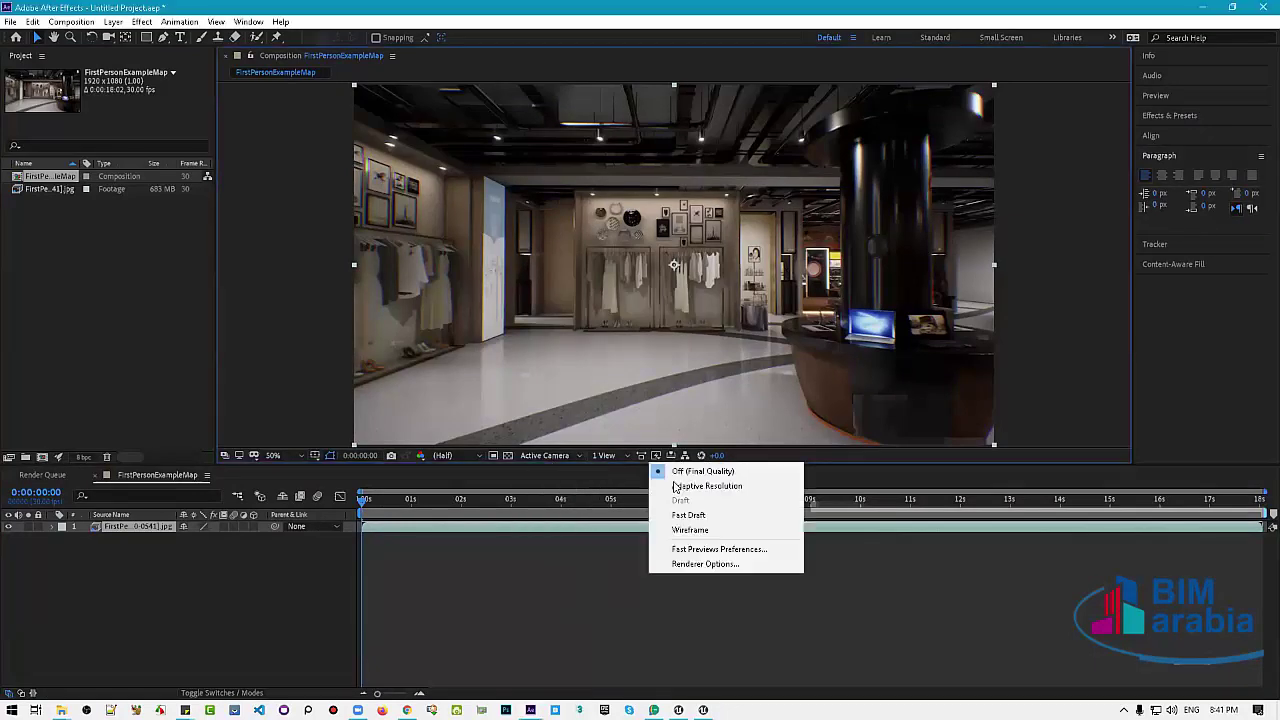
pyautogui.click(562, 282)
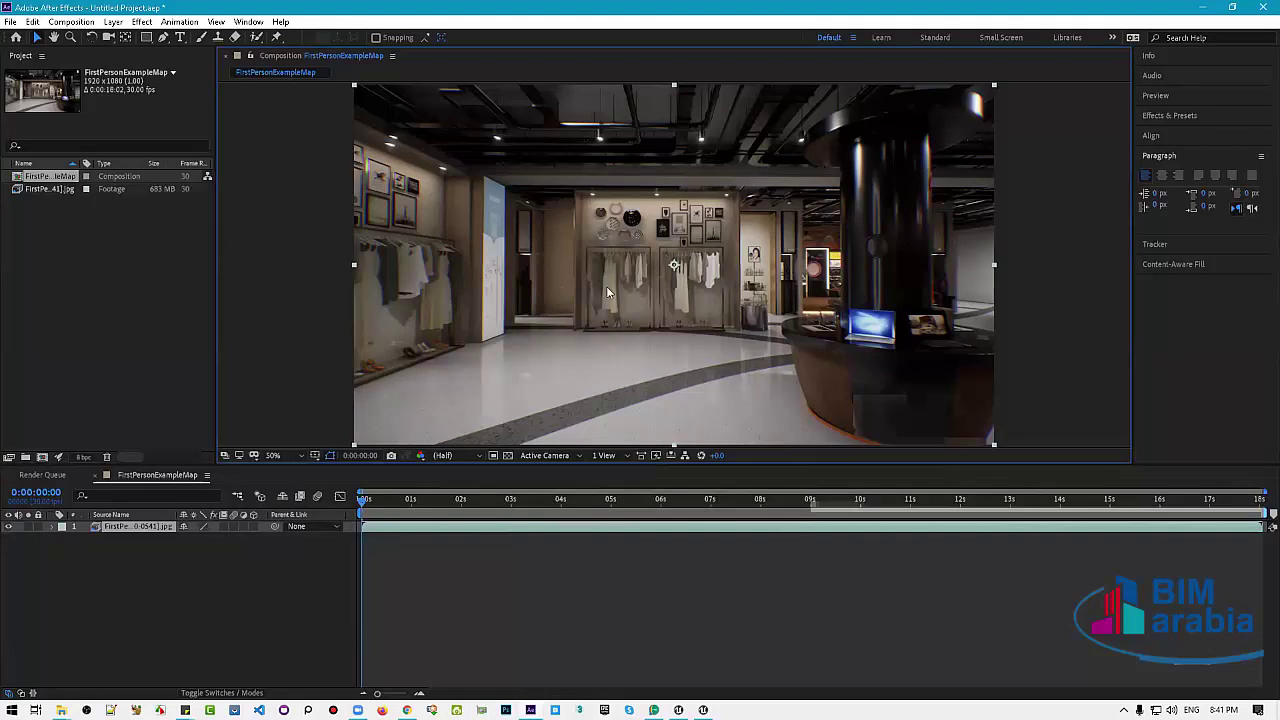
# Play the composition preview through, stop it, and quit After Effects with Ctrl+Q
pyautogui.press('space')
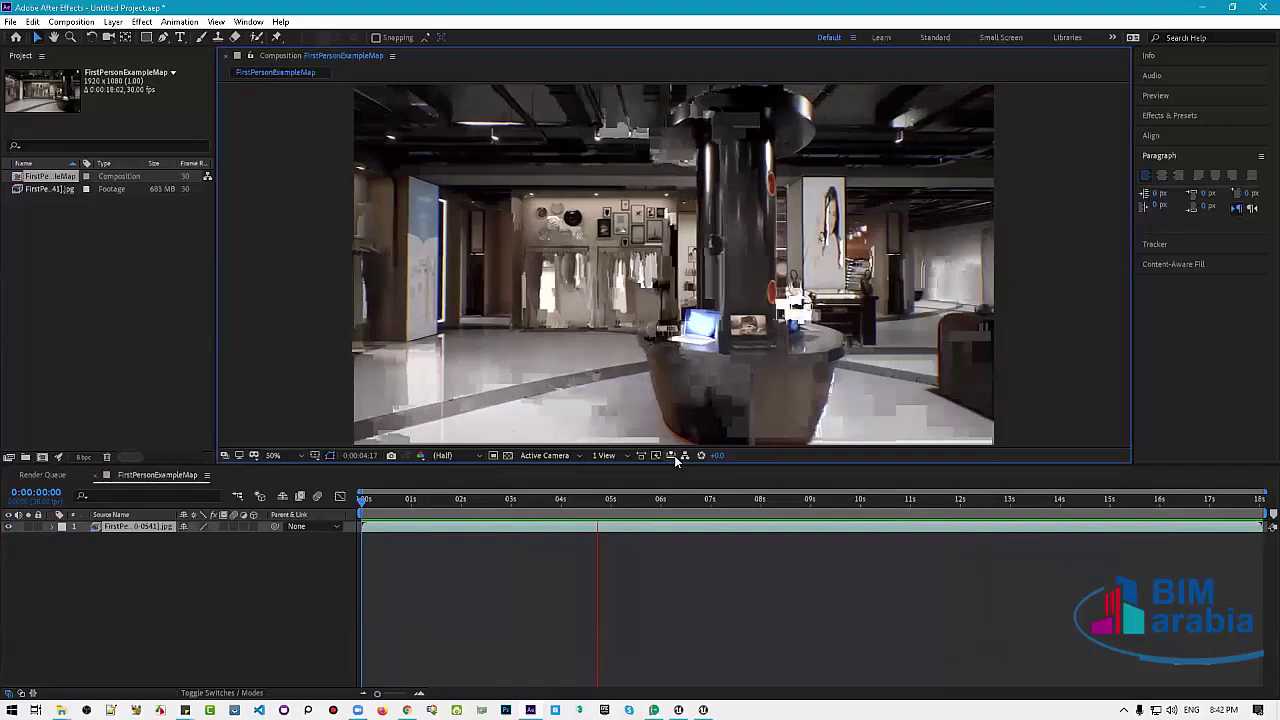
pyautogui.click(77, 342)
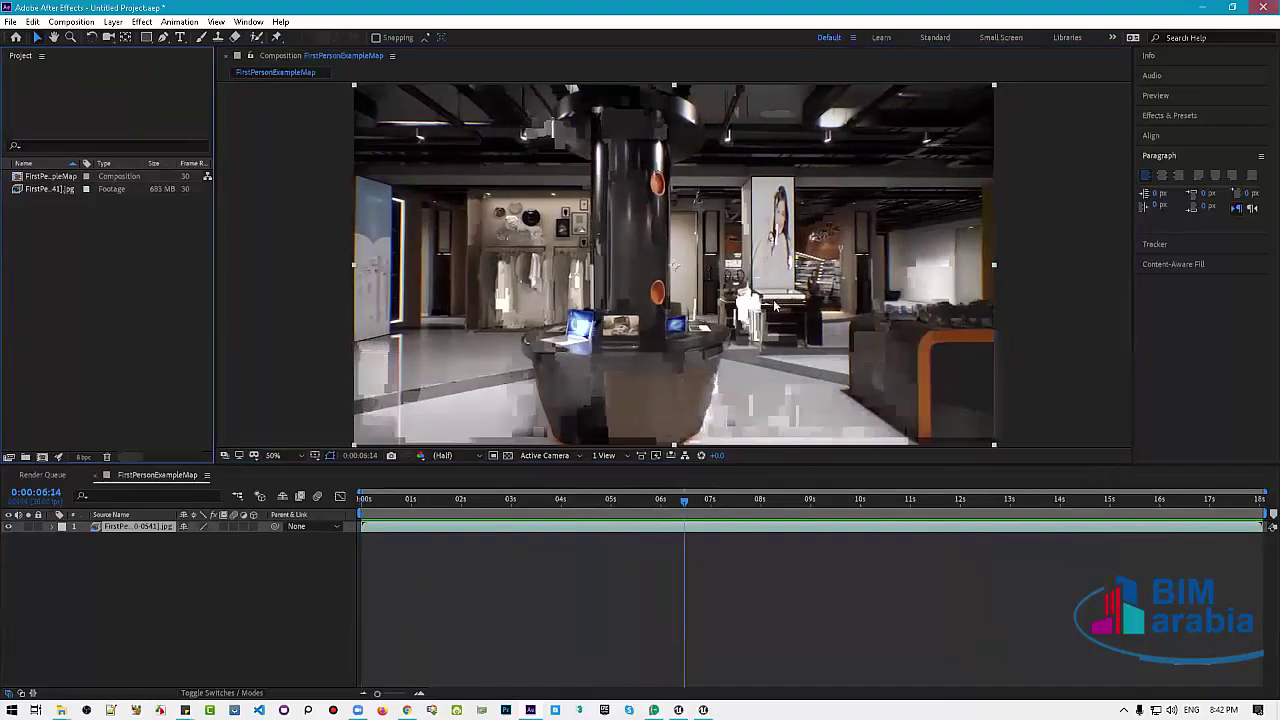
pyautogui.hotkey('ctrl', 'q')
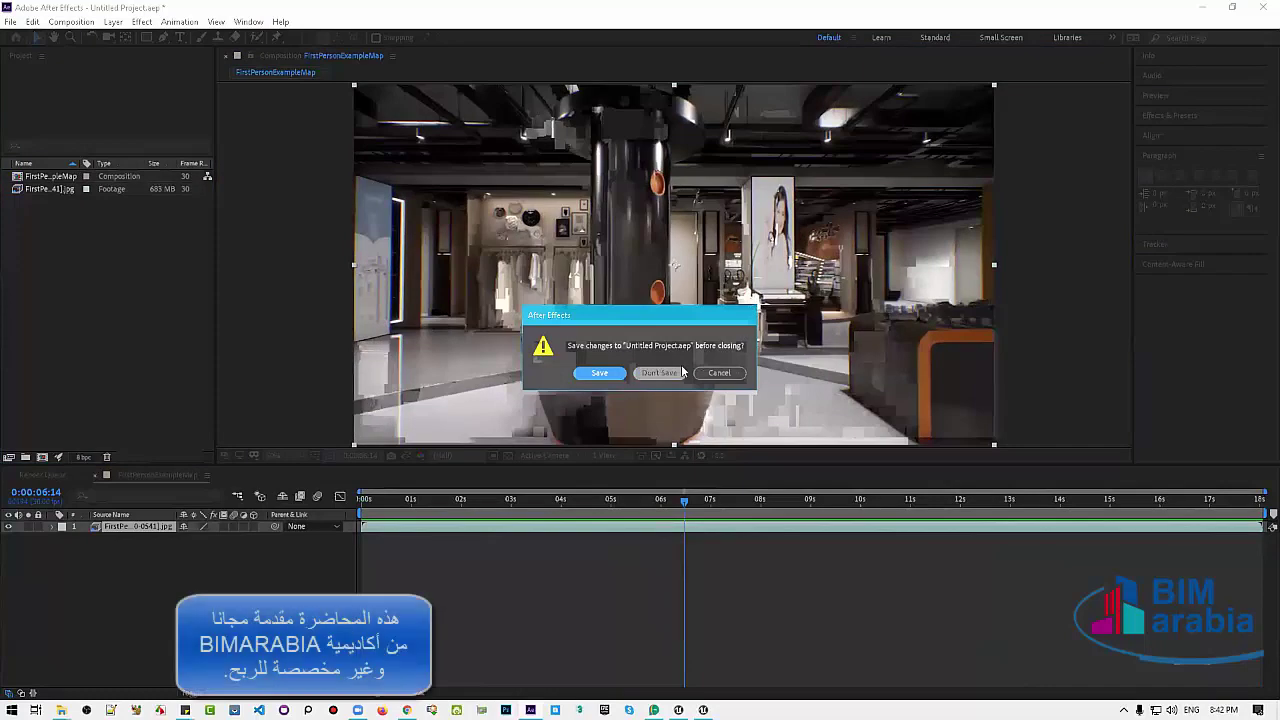
# Save Untitled Project.aep, maximise the MobileTest window to scan the frames, then return to Unreal
pyautogui.click(592, 372)
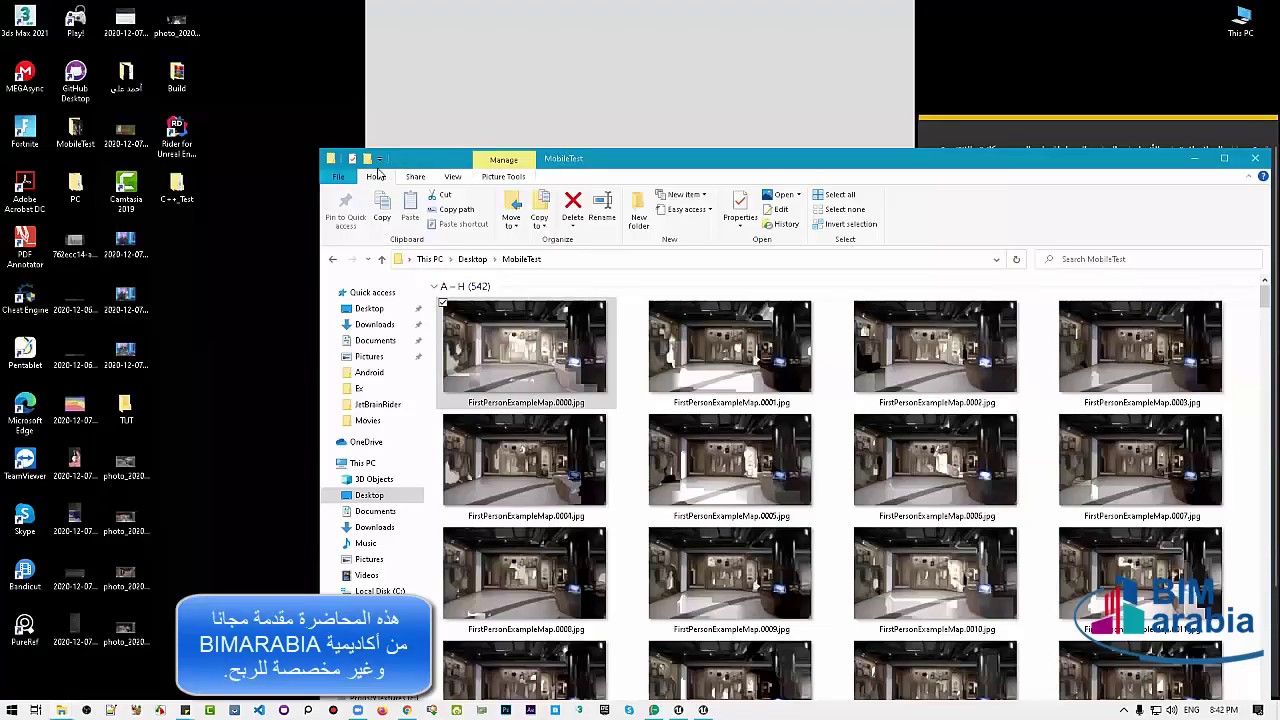
pyautogui.doubleClick(440, 165)
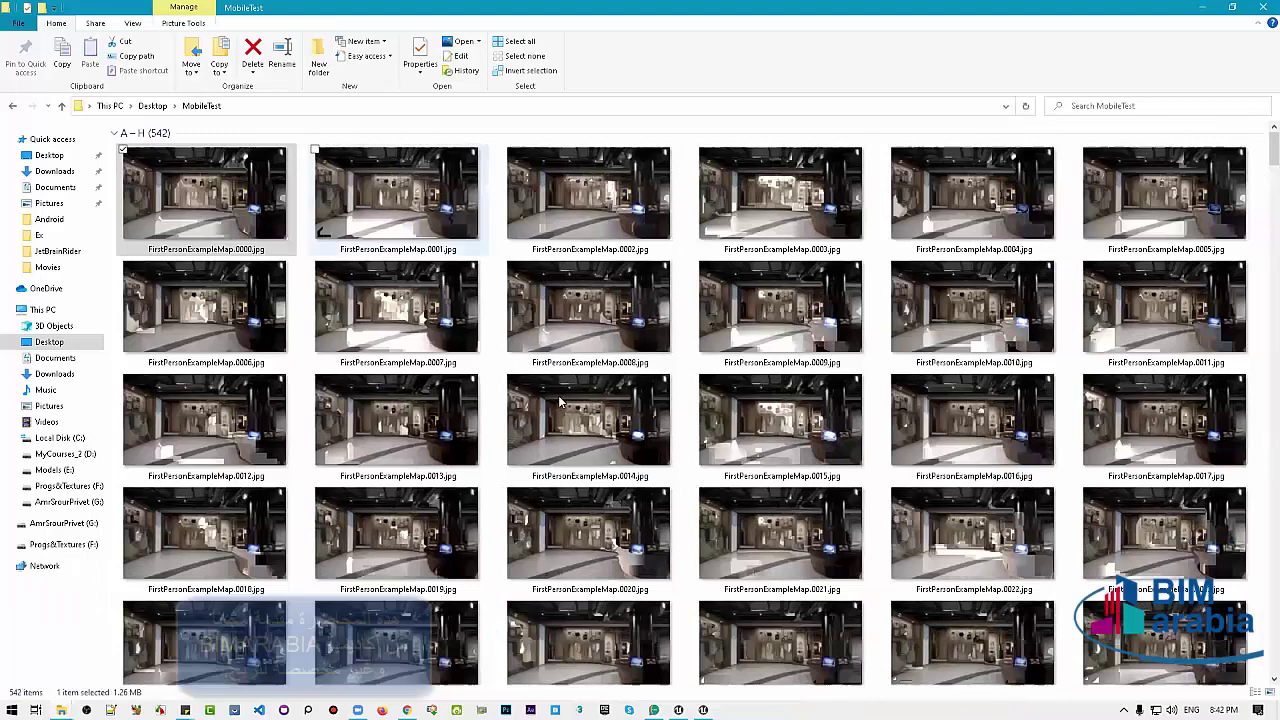
pyautogui.scroll(-3, 495, 350)
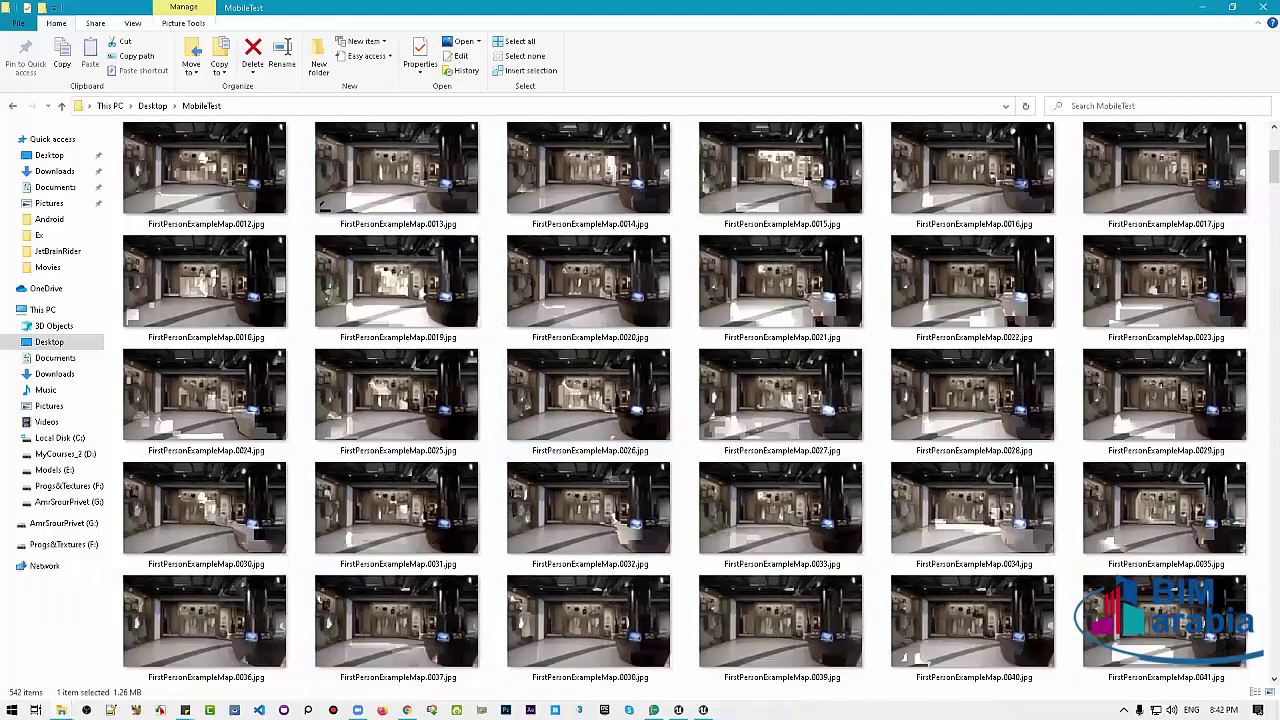
pyautogui.hotkey('alt', 'Tab')
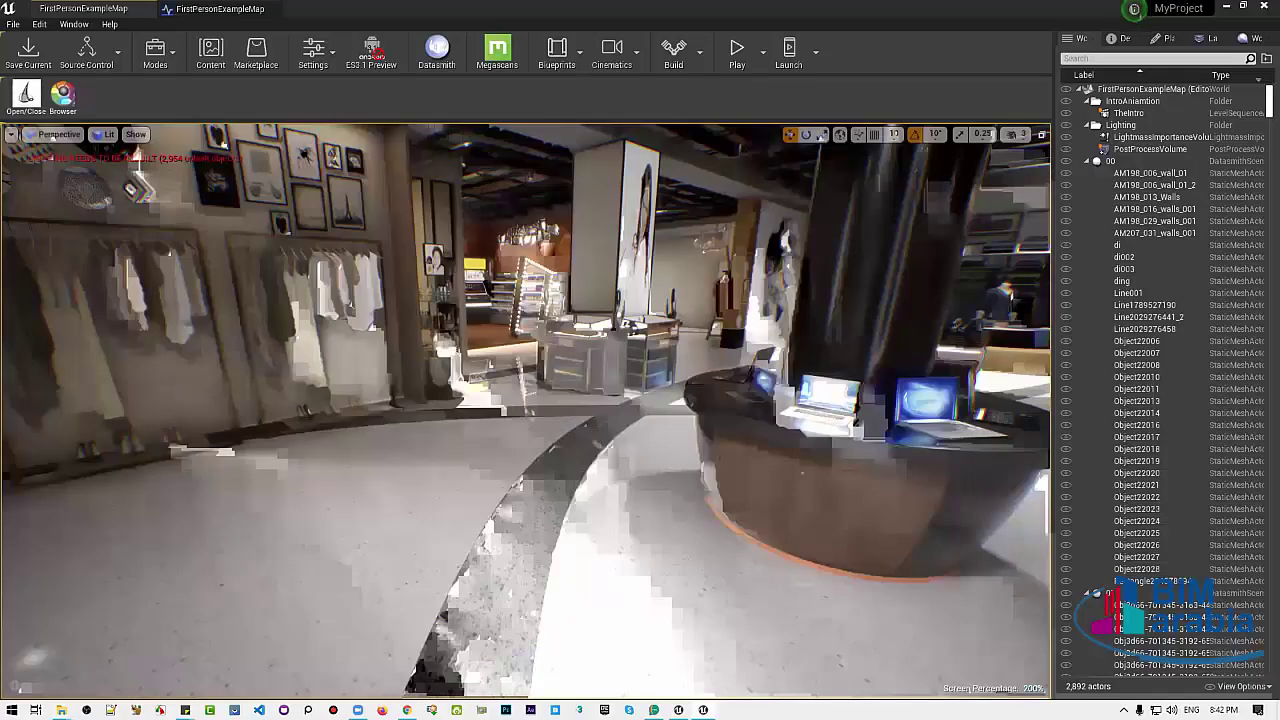
# Look through the File and Window menus, then bring up Edit > Project Settings on the Description page
pyautogui.moveTo(528, 410)
pyautogui.mouseDown(button='right')
pyautogui.moveTo(500, 330)
pyautogui.moveTo(470, 340)
pyautogui.moveTo(560, 320)
pyautogui.moveTo(520, 300)
pyautogui.mouseUp(button='right')
pyautogui.click(13, 25)
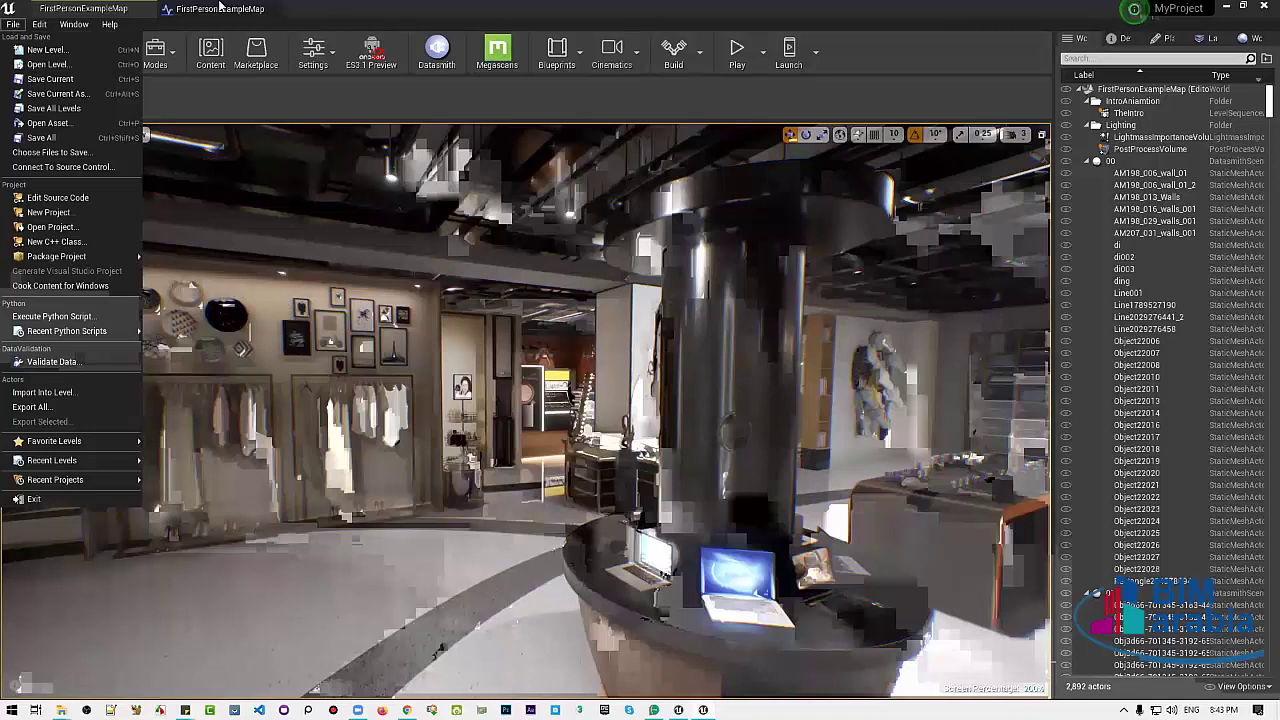
pyautogui.click(220, 8)
pyautogui.click(95, 8)
pyautogui.click(74, 24)
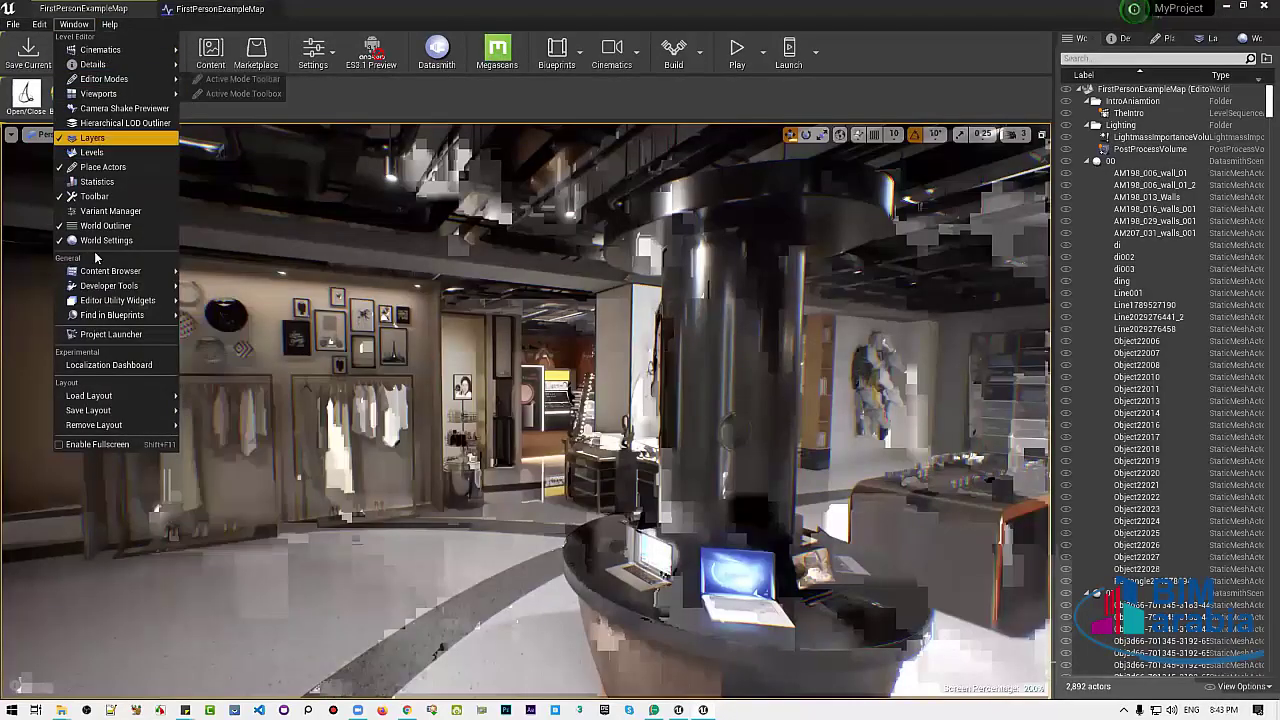
pyautogui.moveTo(39, 24)
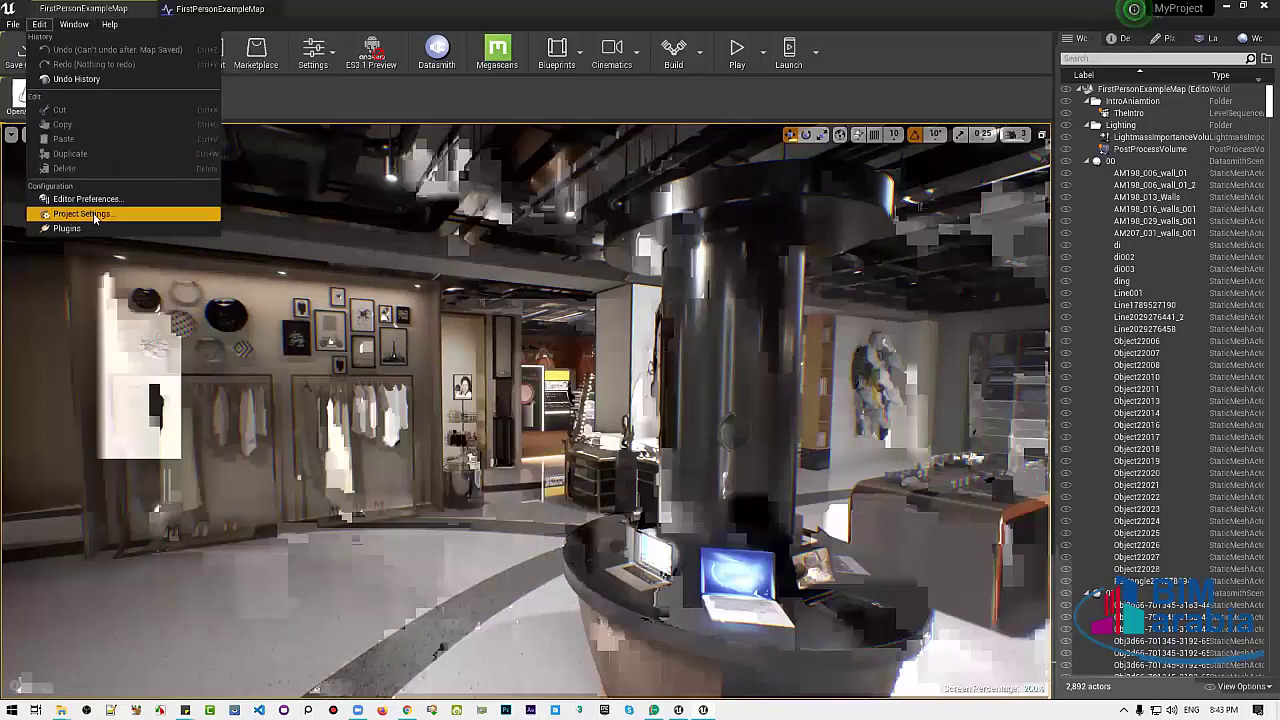
pyautogui.click(95, 214)
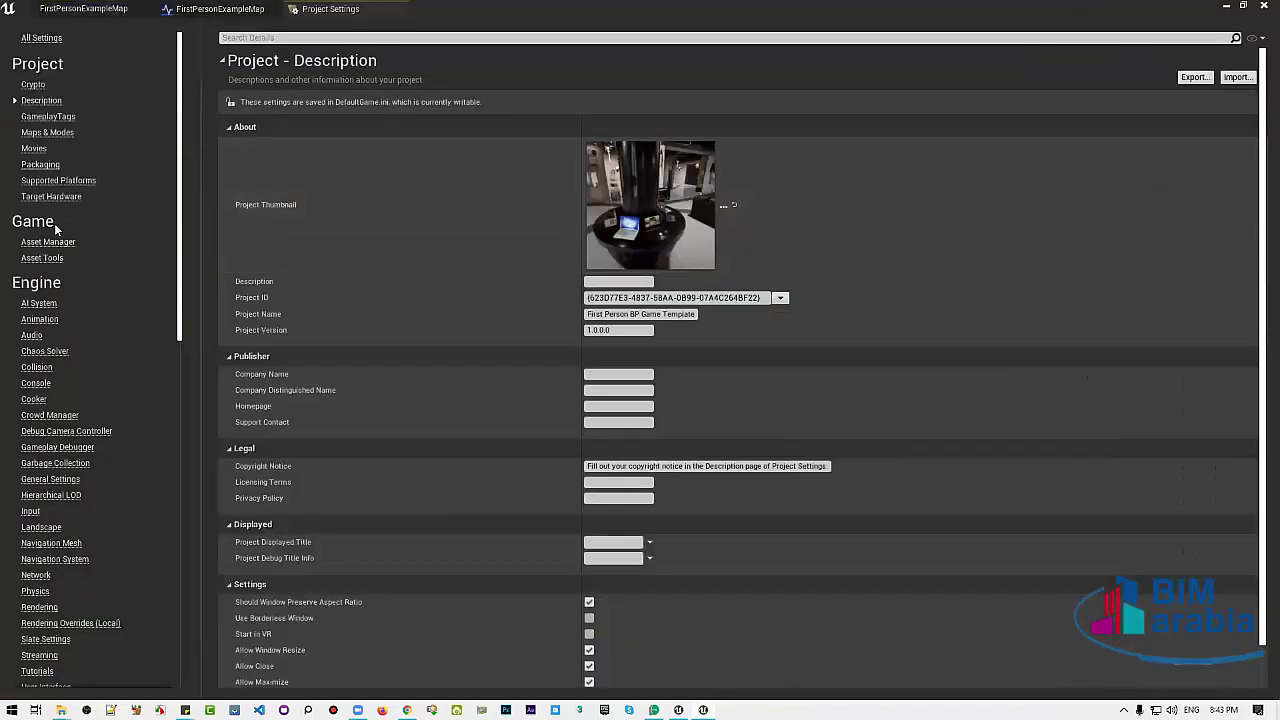
# Confirm Target Hardware is Mobile / Tablet with Maximum Quality, then return to the store-interior level viewport
pyautogui.click(51, 197)
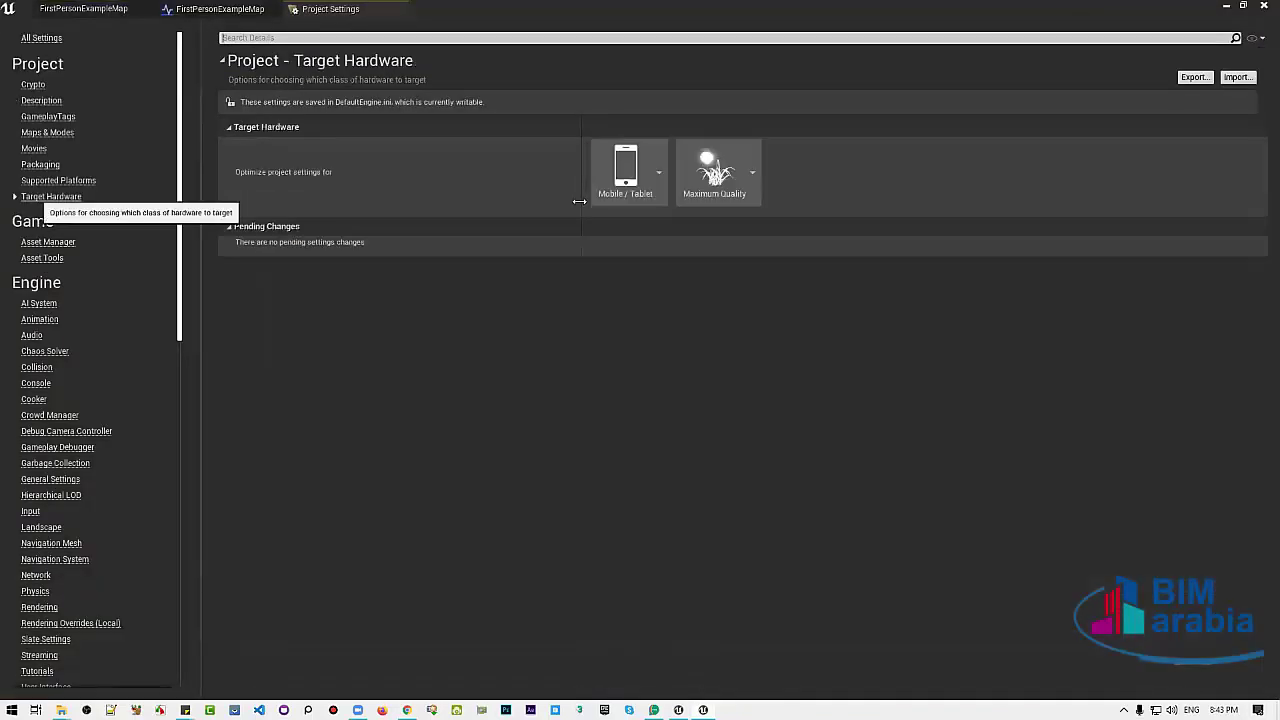
pyautogui.click(628, 172)
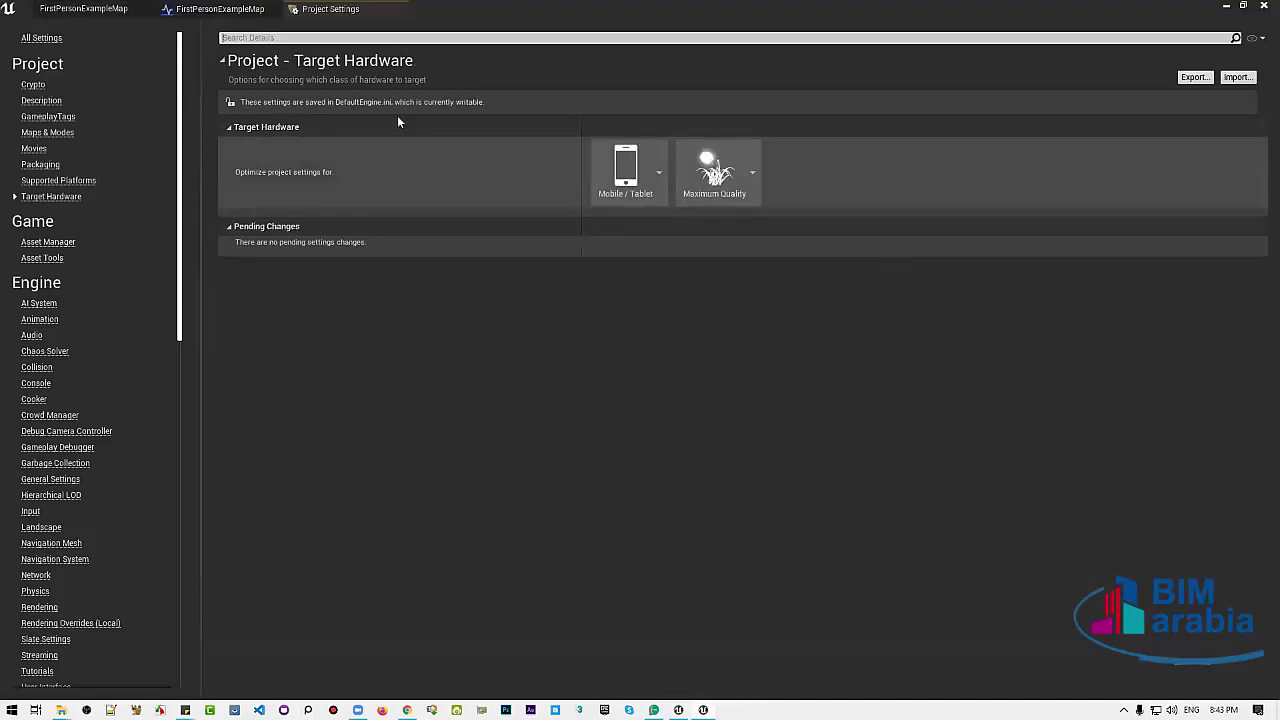
pyautogui.click(247, 8)
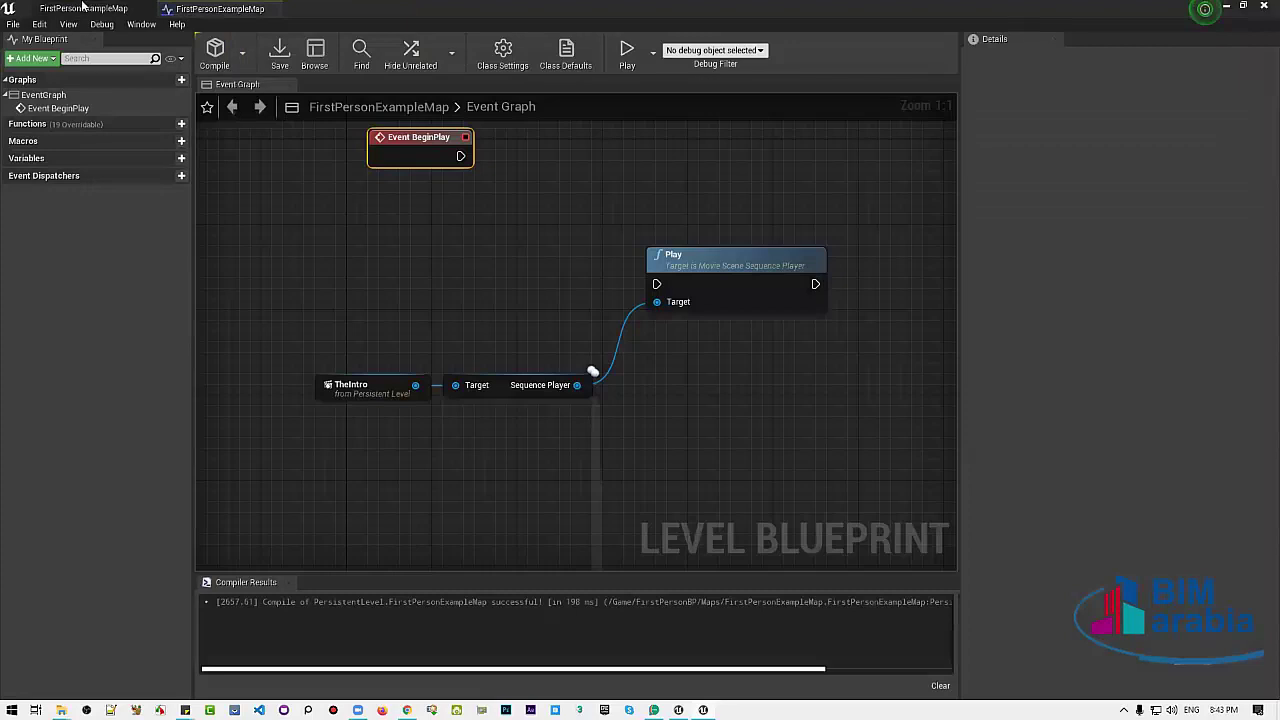
pyautogui.click(83, 8)
pyautogui.moveTo(525, 410); pyautogui.dragTo(880, 400, button='right')
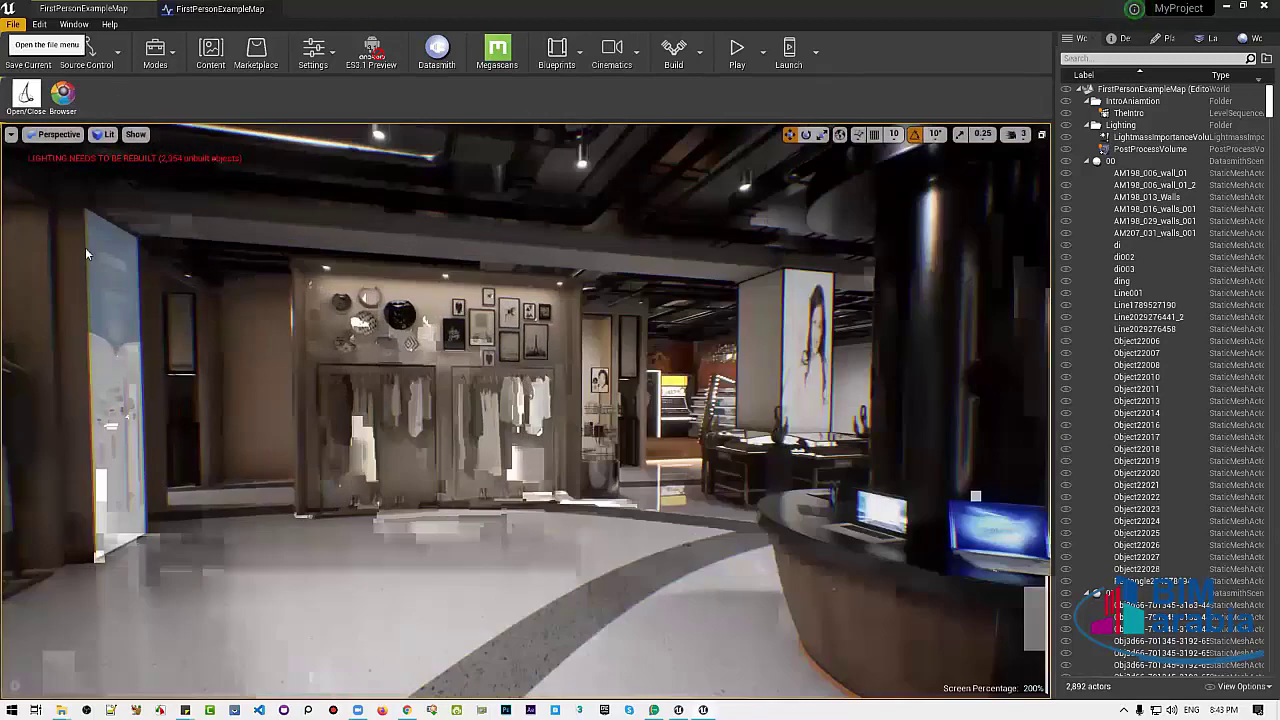
# Show File > Package Project's platforms: Android, HoloLens, iOS, Linux, Lumin, tvOS, Windows (64-bit)
pyautogui.moveTo(85, 256)
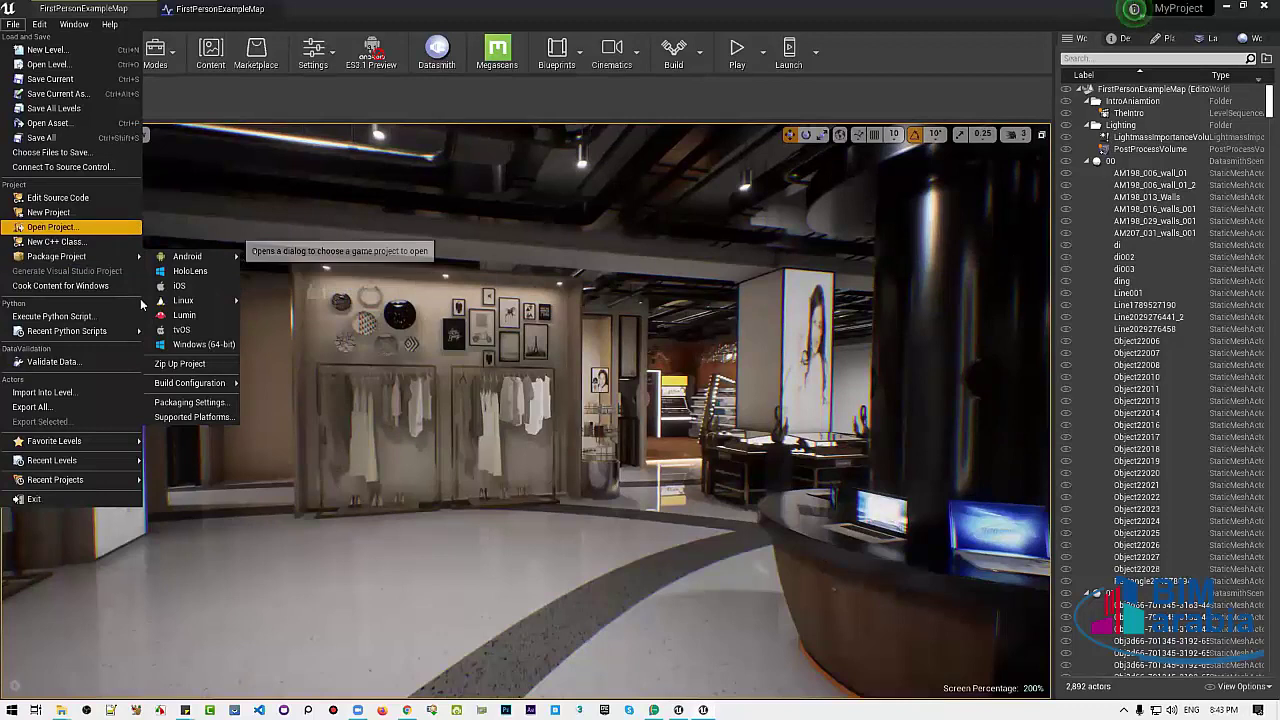
pyautogui.moveTo(190, 258)
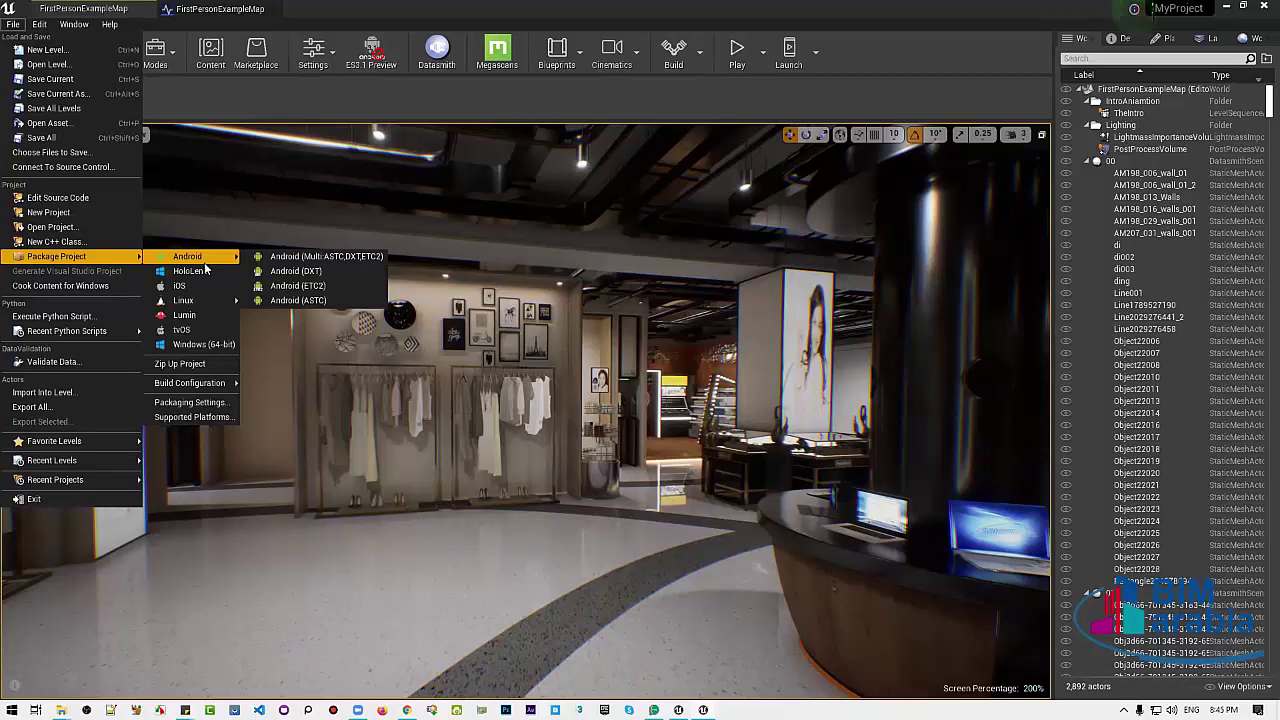
# Package the project for Windows (64-bit), selecting the output folder to start the build
pyautogui.click(192, 344)
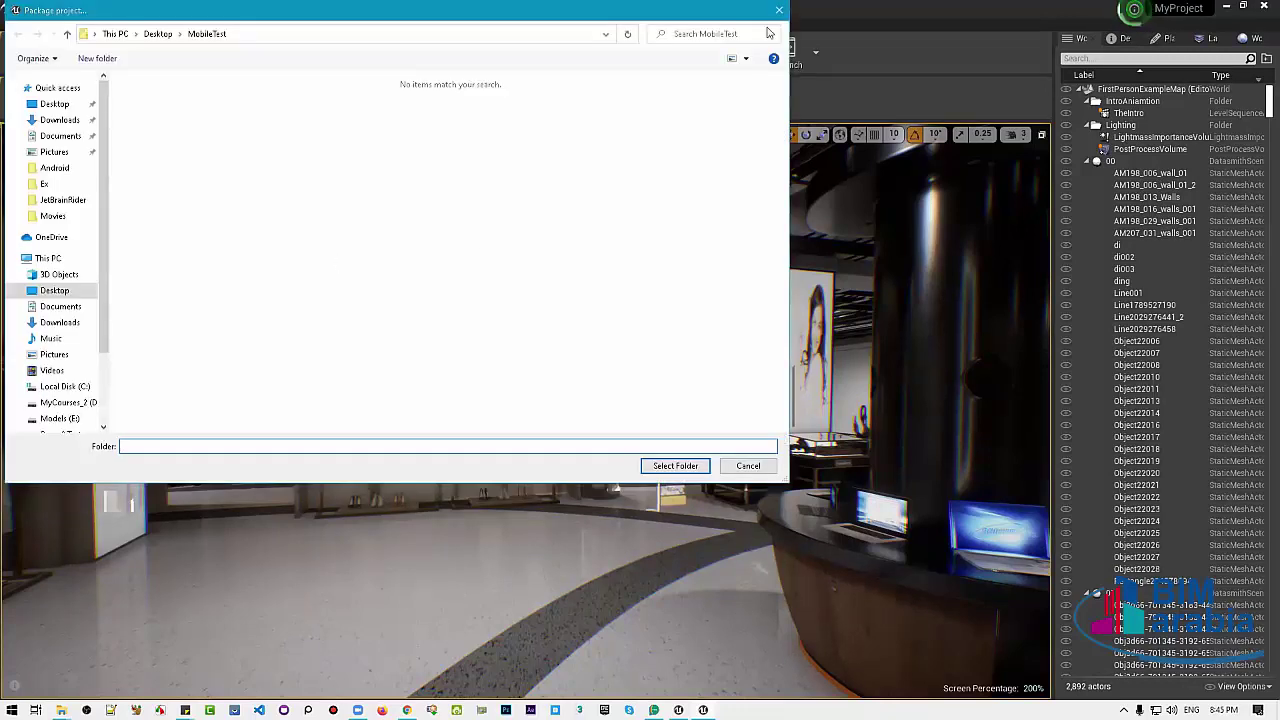
pyautogui.click(779, 10)
pyautogui.click(13, 24)
pyautogui.moveTo(95, 257)
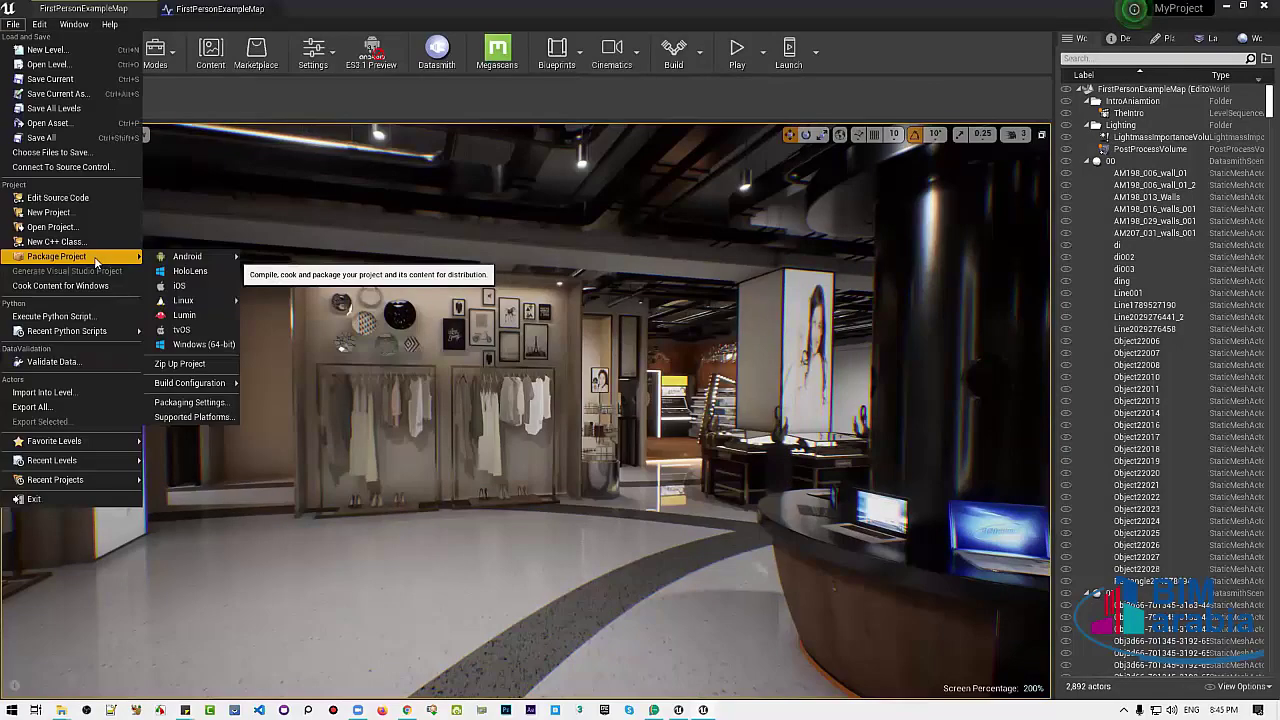
pyautogui.click(197, 344)
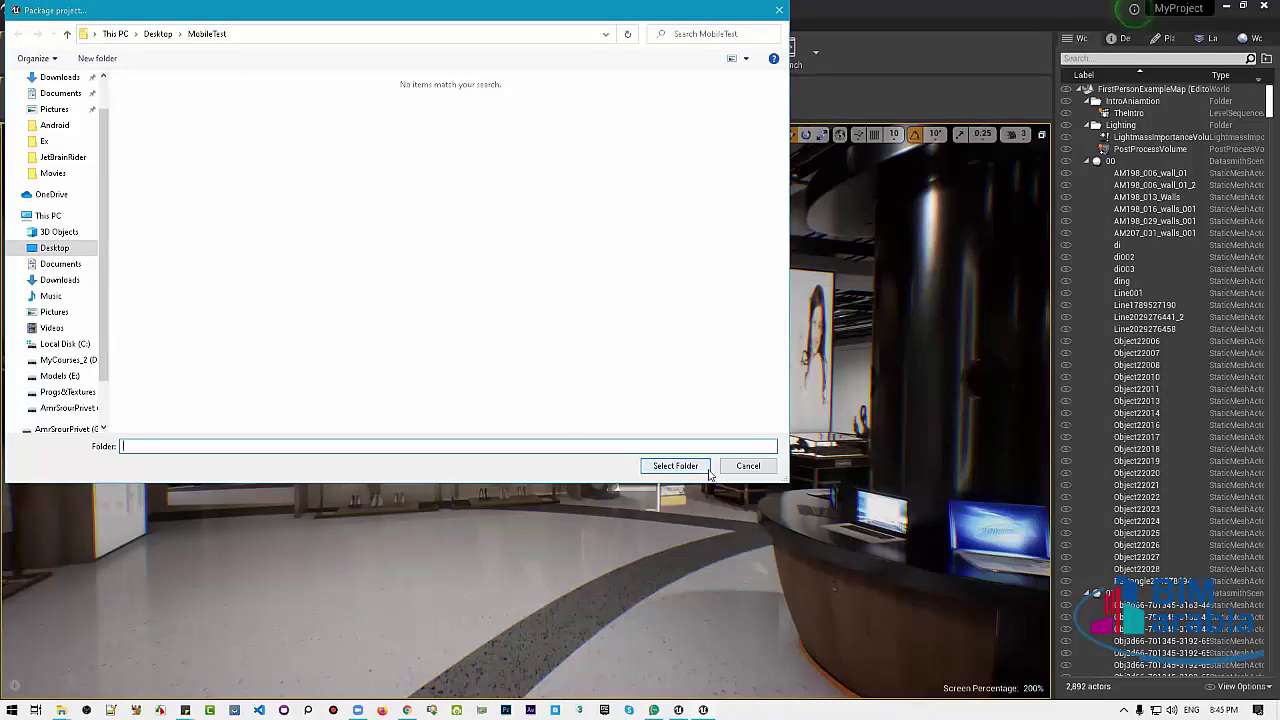
pyautogui.click(676, 466)
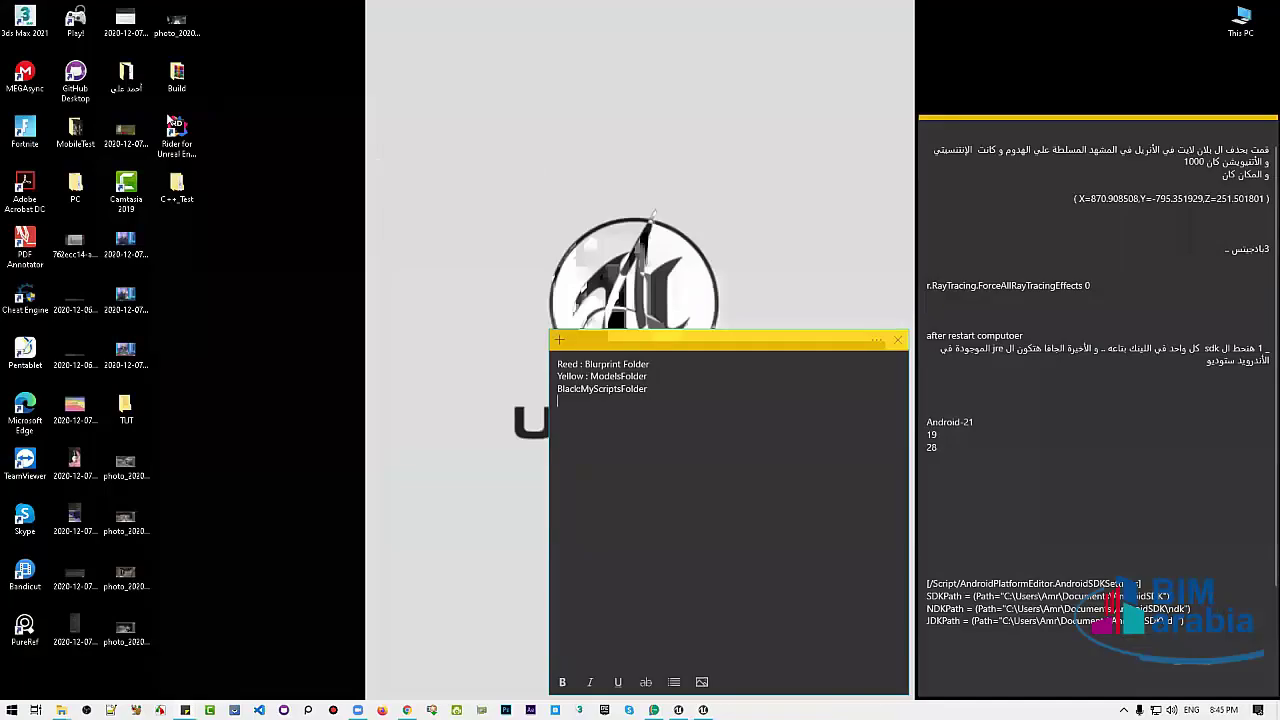
# Go from the desktop Build folder into the inner WindowsNoEditor folder
pyautogui.click(176, 72)
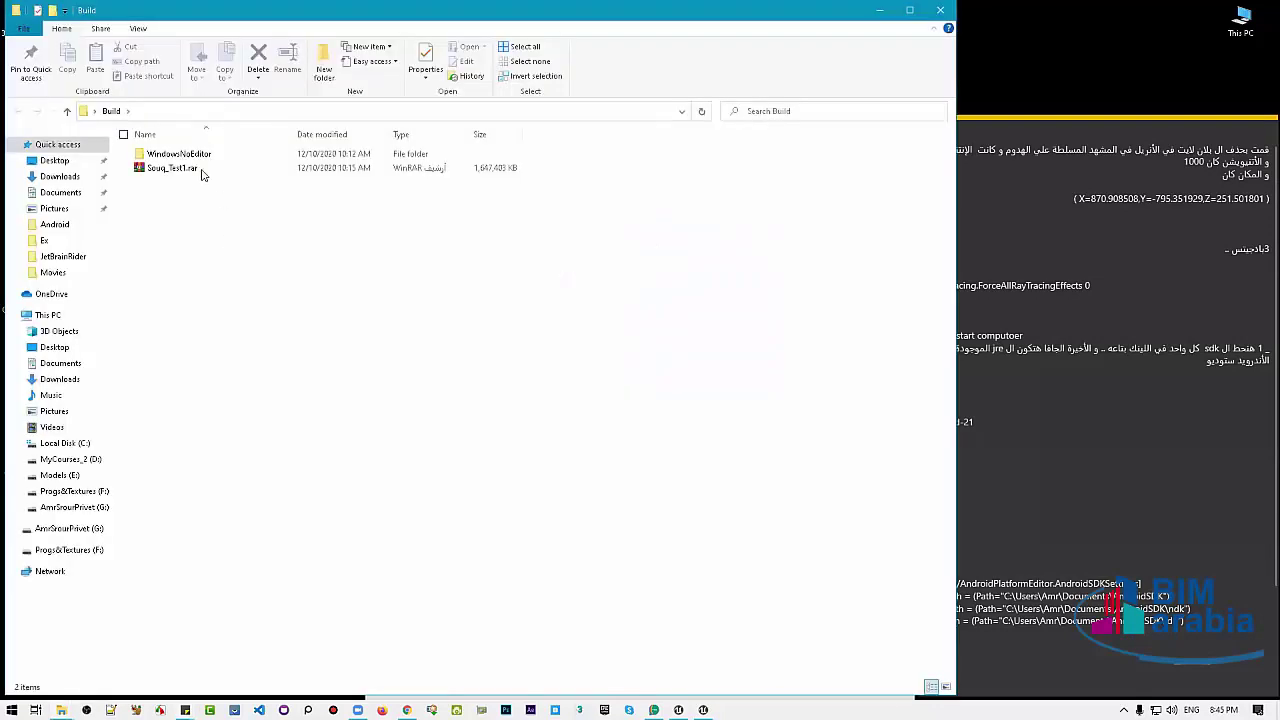
pyautogui.click(235, 154)
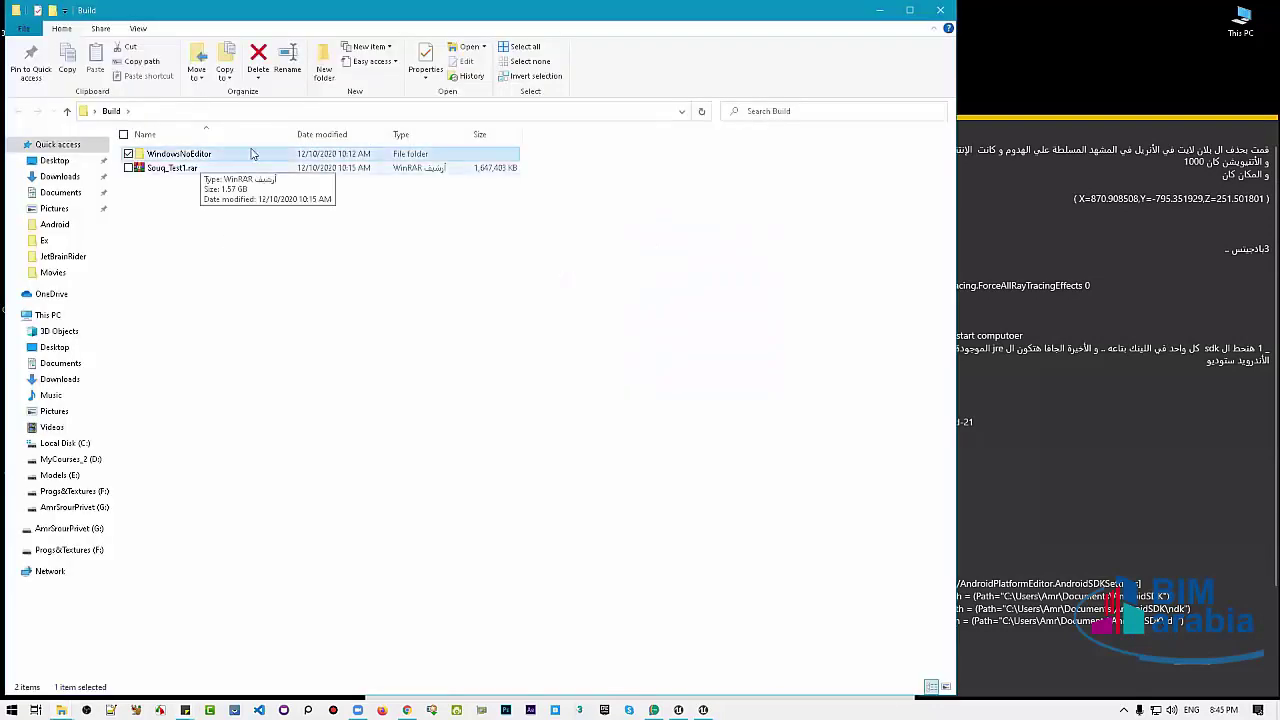
pyautogui.doubleClick(215, 156)
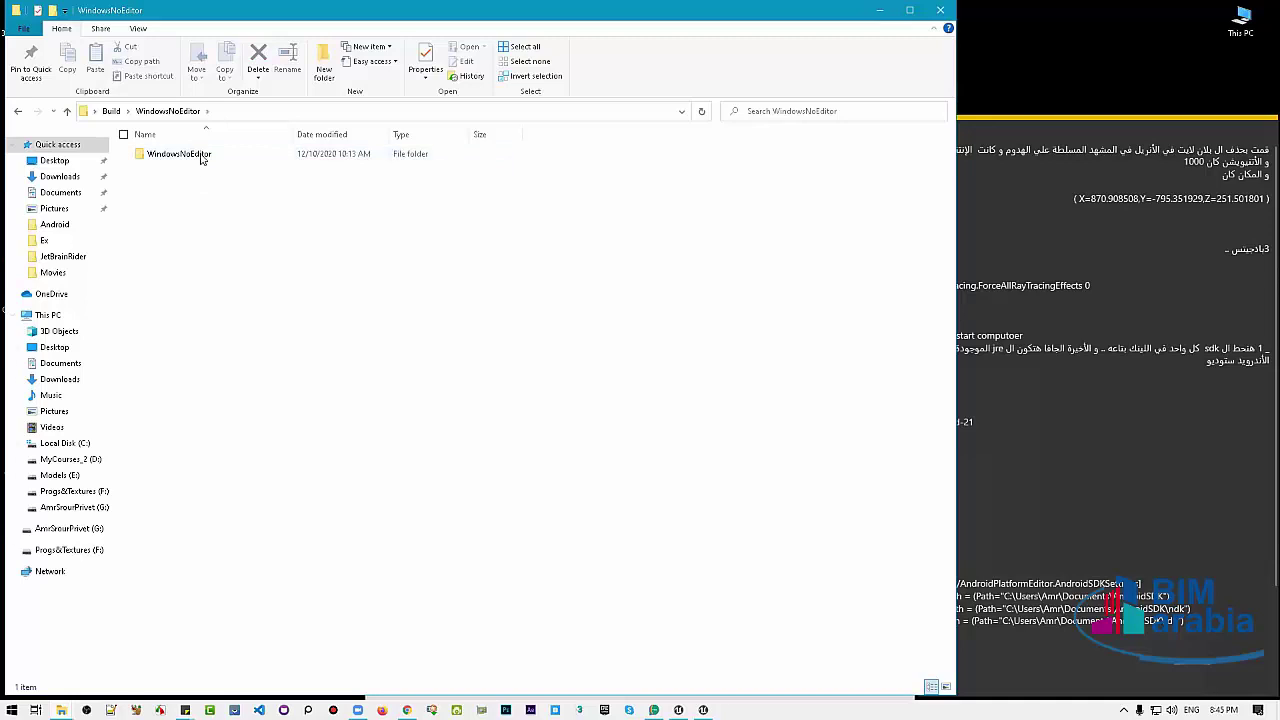
pyautogui.doubleClick(201, 156)
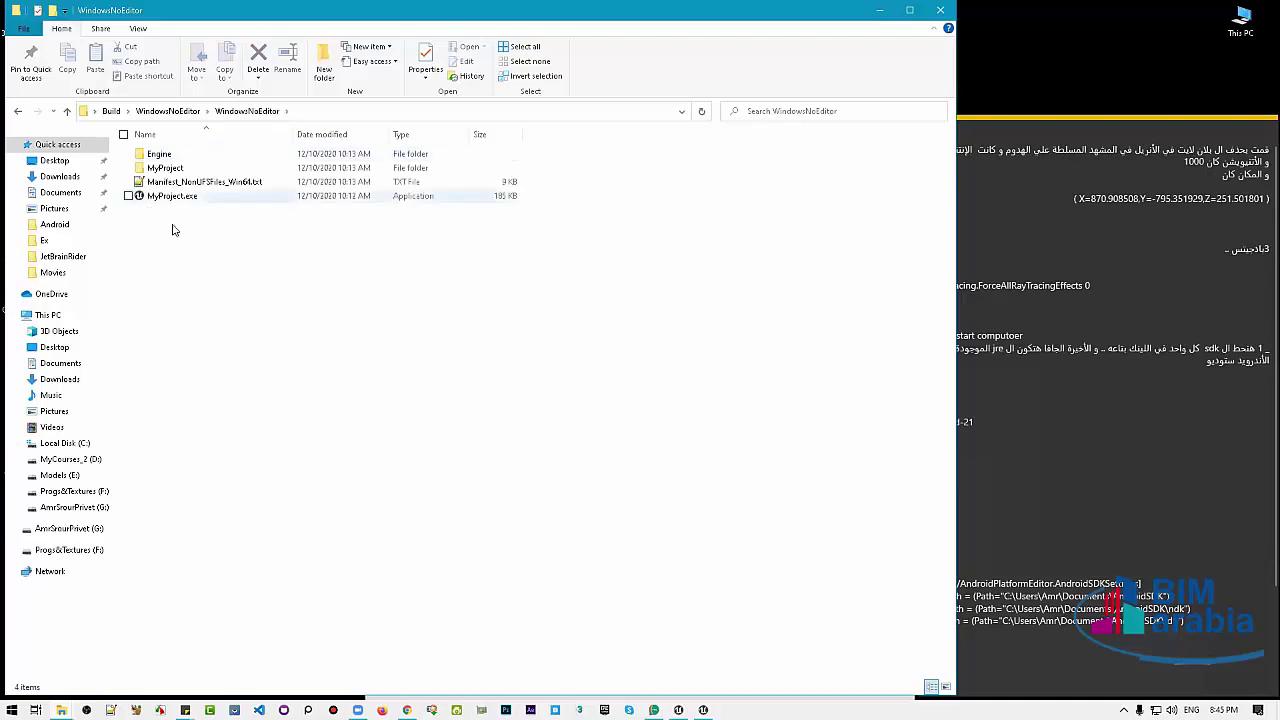
# Switch the folder view to Large icons and launch MyProject.exe
pyautogui.rightClick(172, 230)
pyautogui.moveTo(160, 228)
pyautogui.click(245, 249)
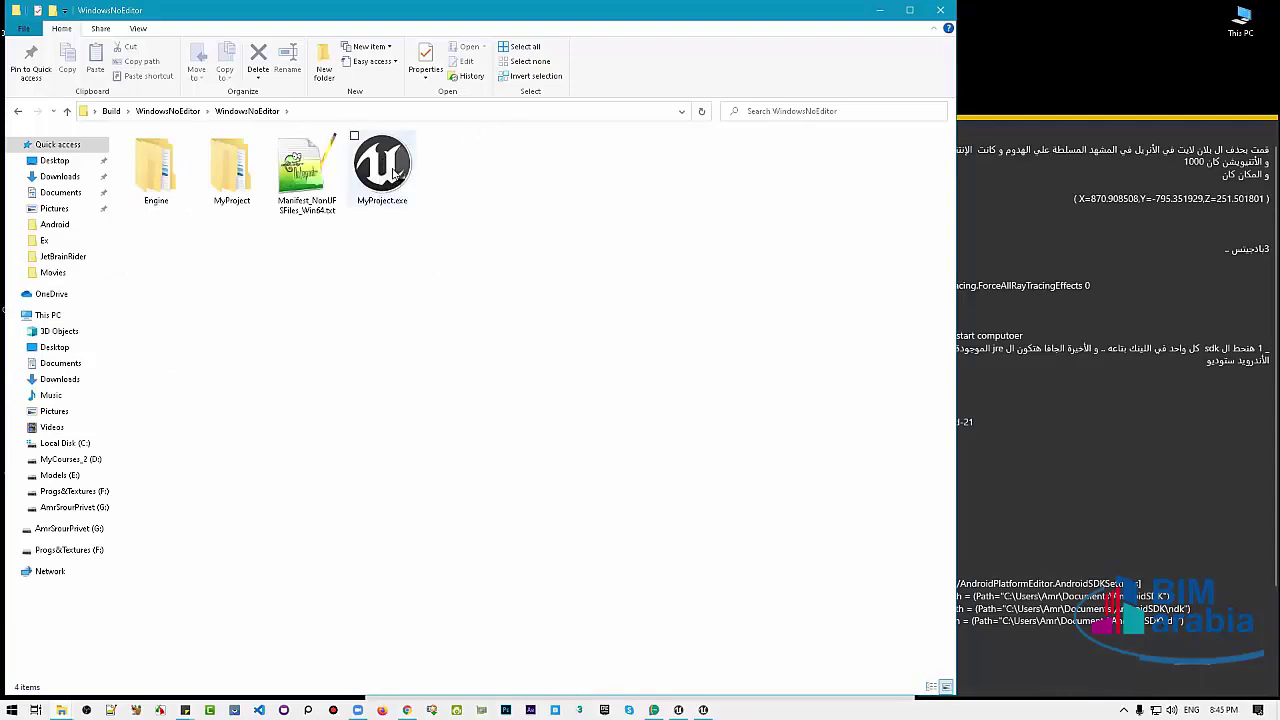
pyautogui.doubleClick(396, 175)
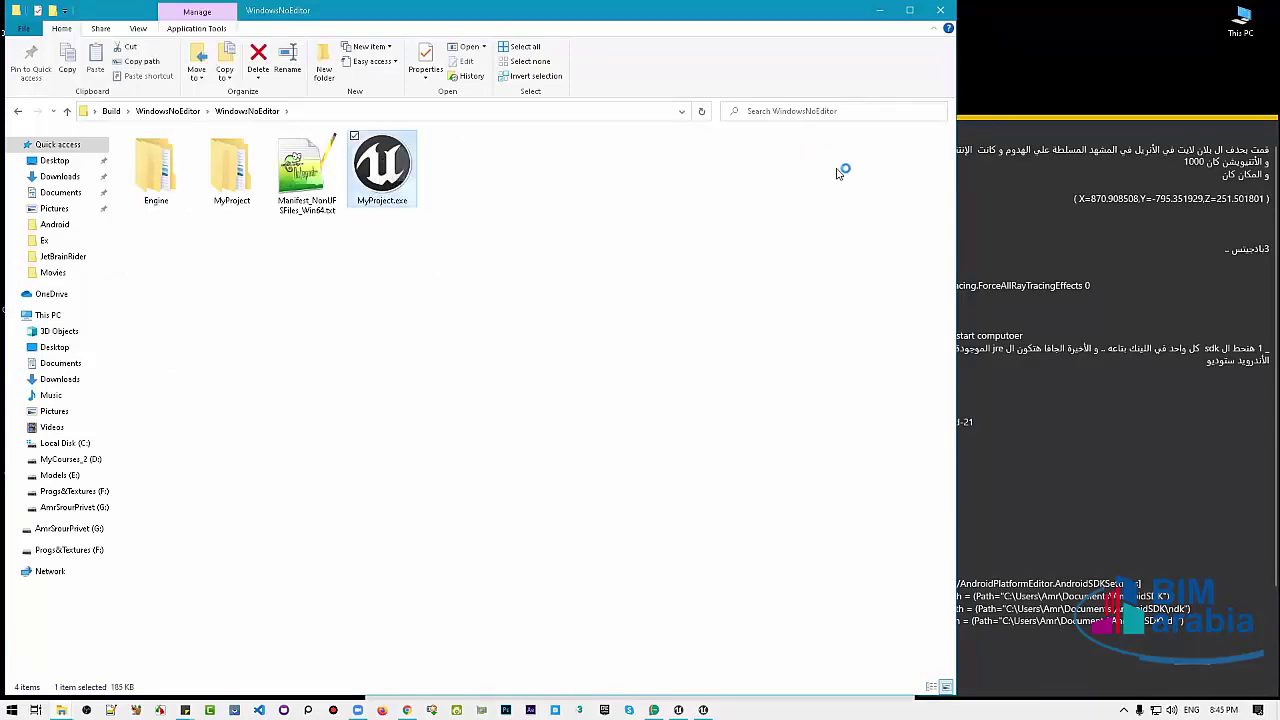